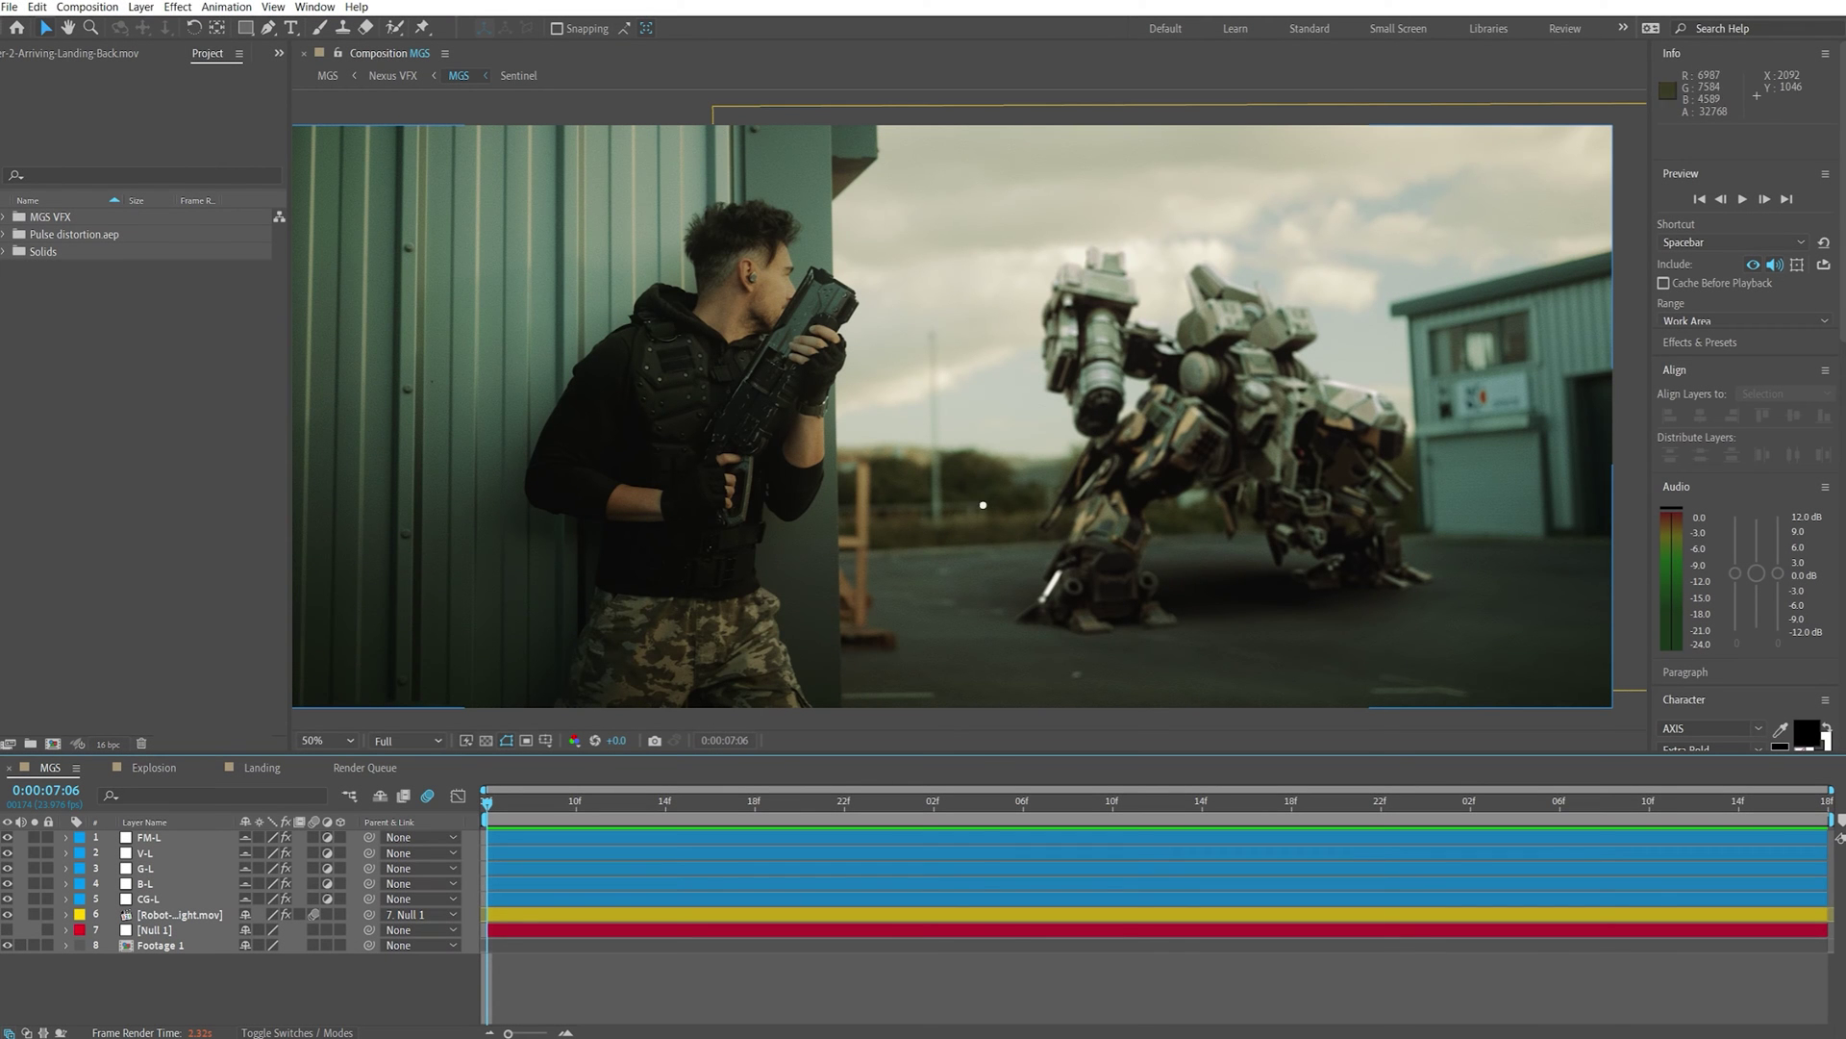
Solo the Footage 1 layer in the MGS composition and preview the raw plate
{"action": "left_click_drag", "start_coordinate": [490, 806], "coordinate": [1226, 828]}
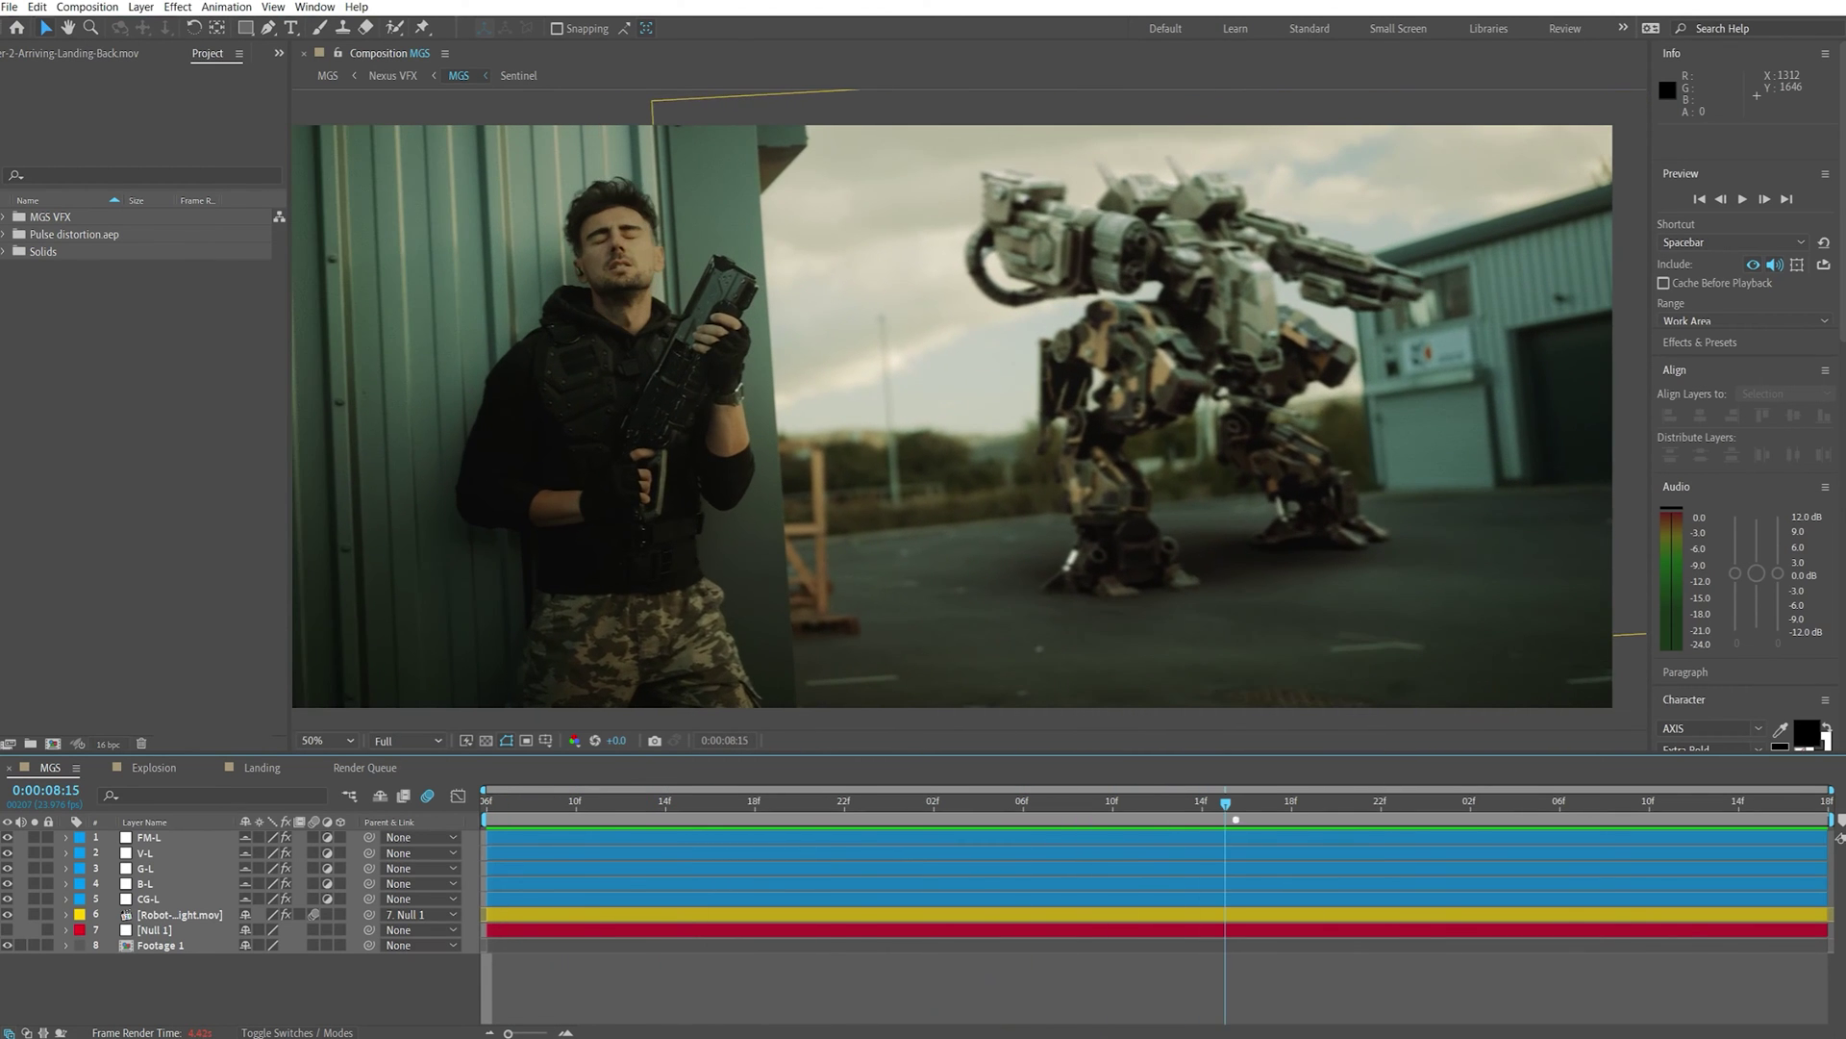
{"action": "left_click", "coordinate": [35, 945]}
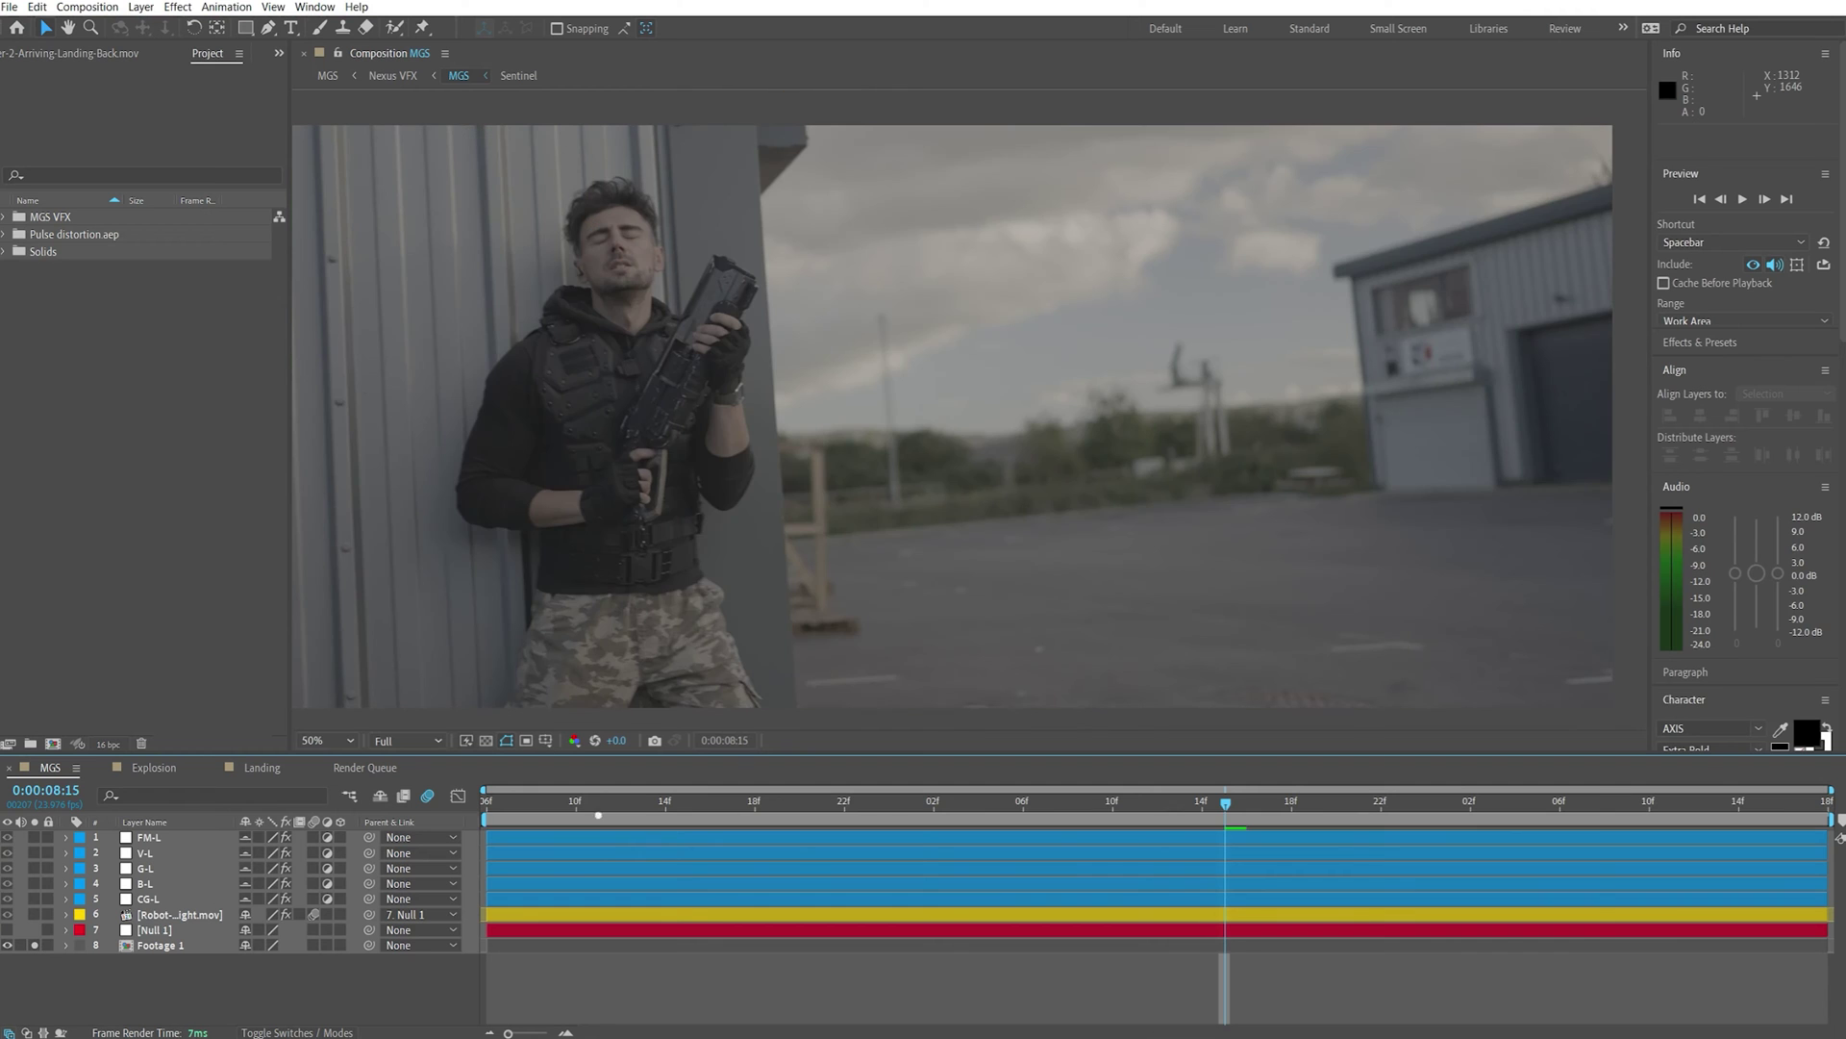
{"action": "key", "text": "space"}
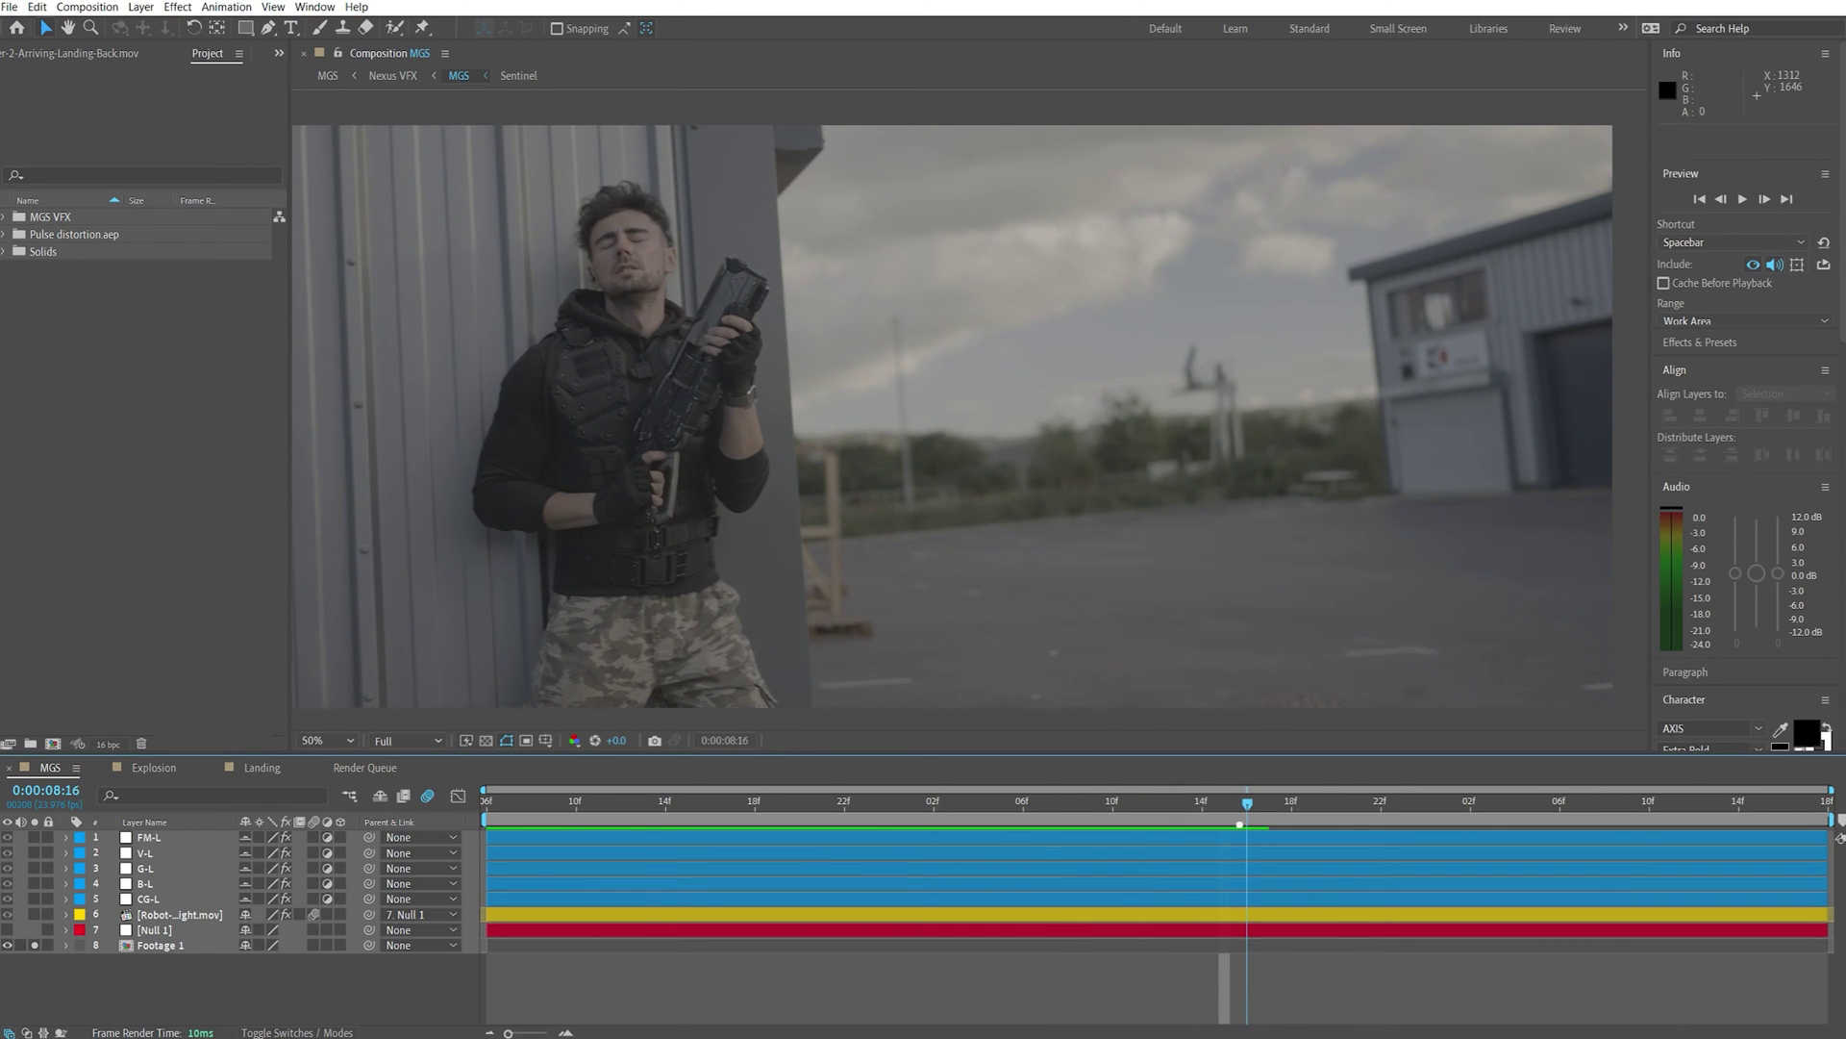
{"action": "left_click_drag", "start_coordinate": [1007, 848], "coordinate": [820, 868]}
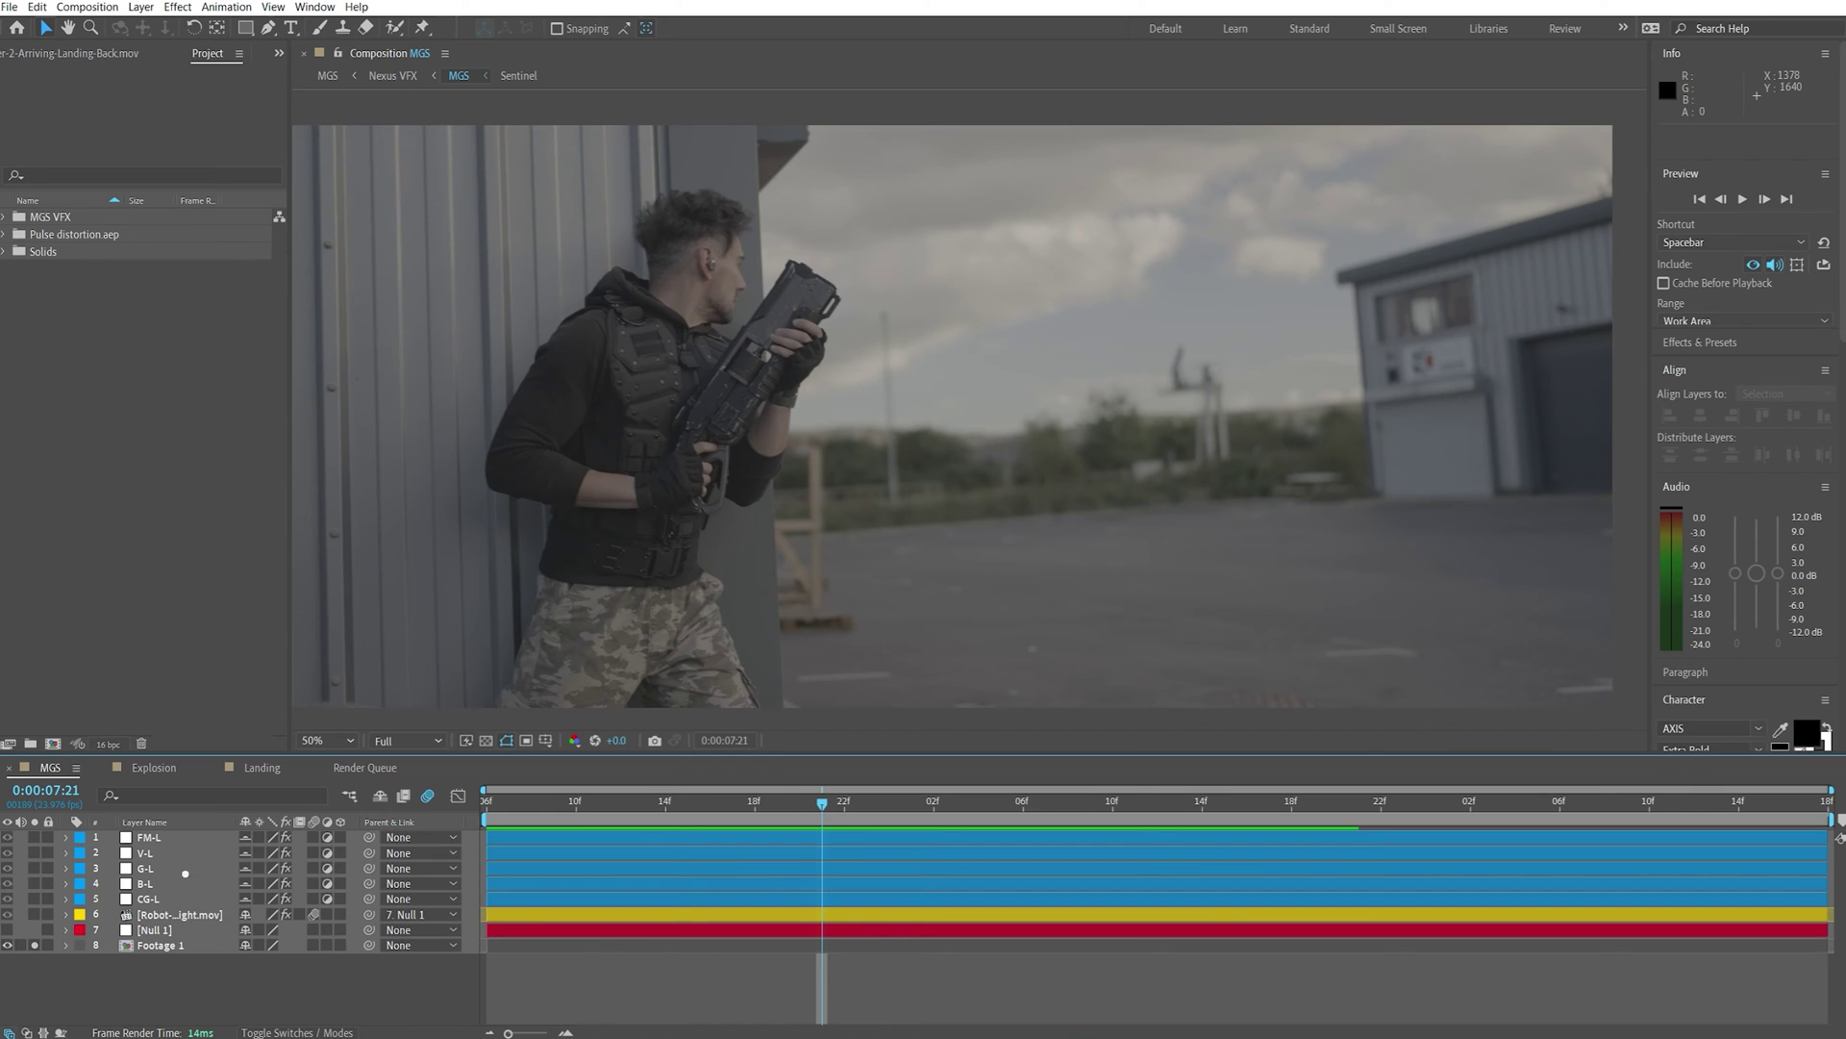
Compare the soloed robot clip without its Curves, Camera Lens Blur and Curves 2 effects, restore them, preview it over the plate, and unsolo it
{"action": "left_click", "coordinate": [159, 915]}
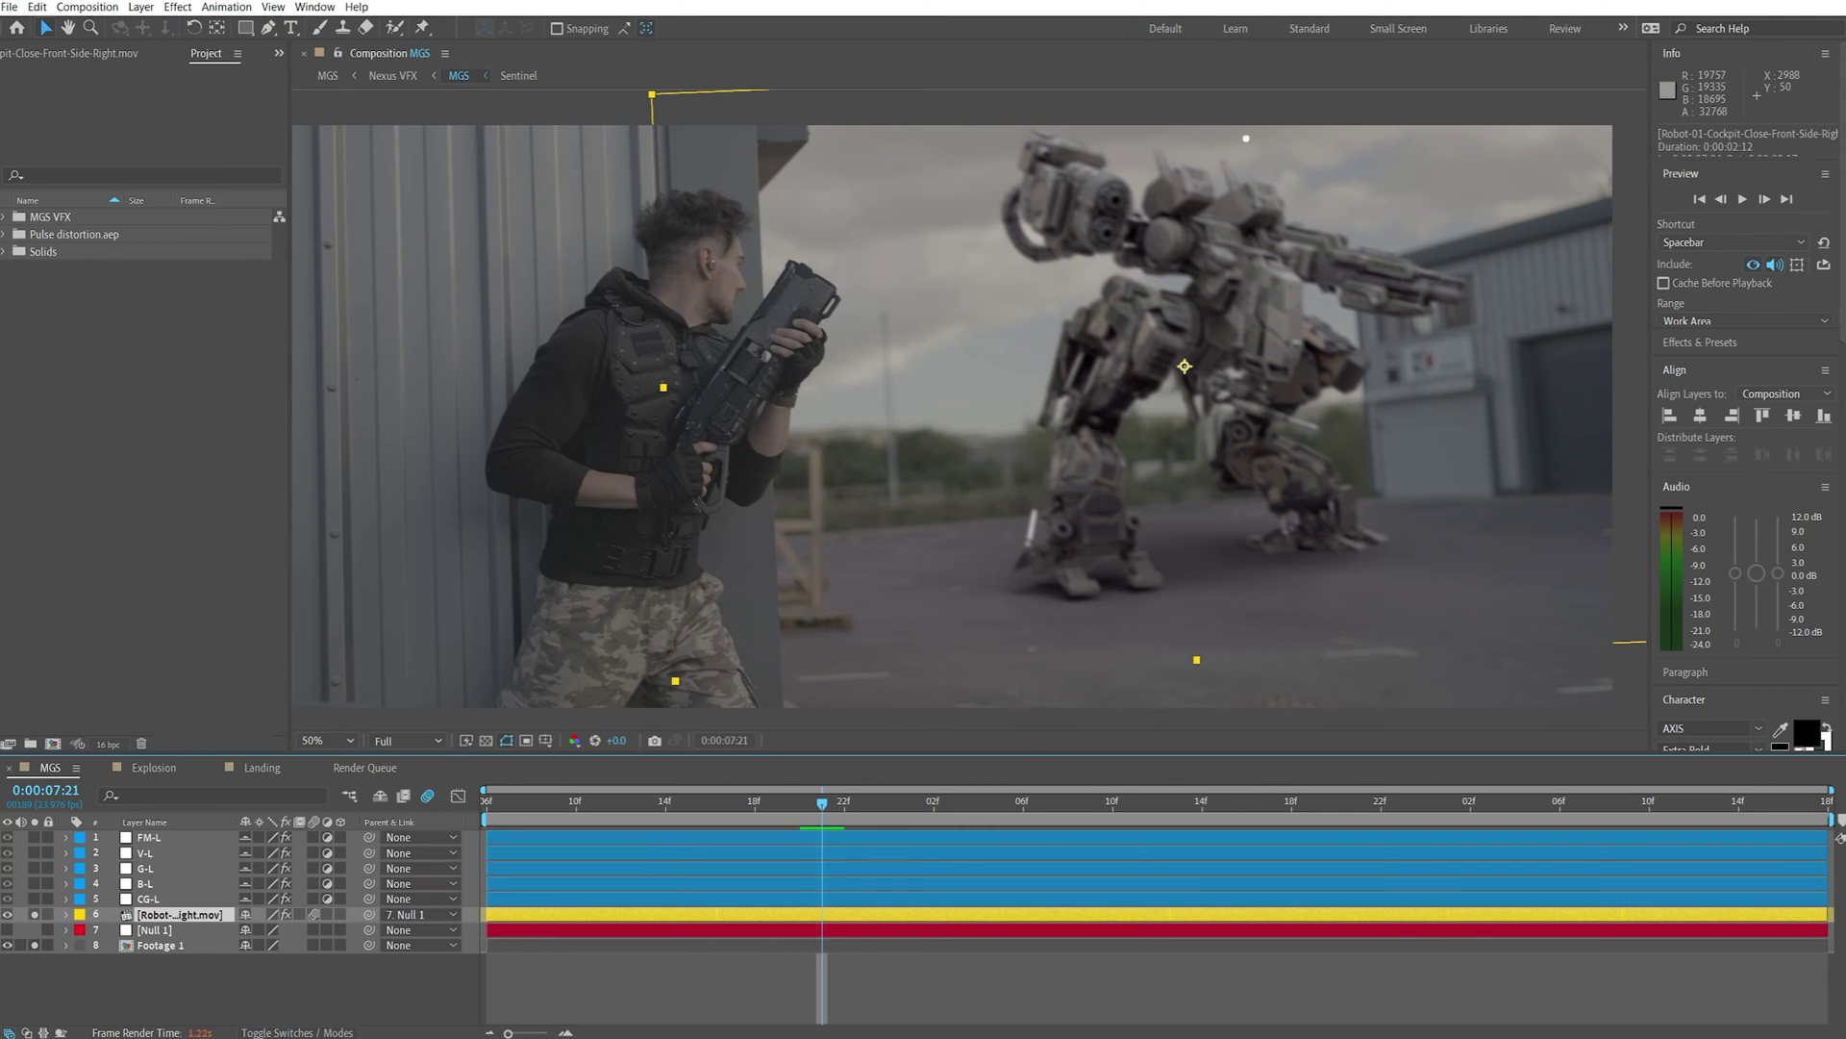
{"action": "left_click", "coordinate": [104, 55]}
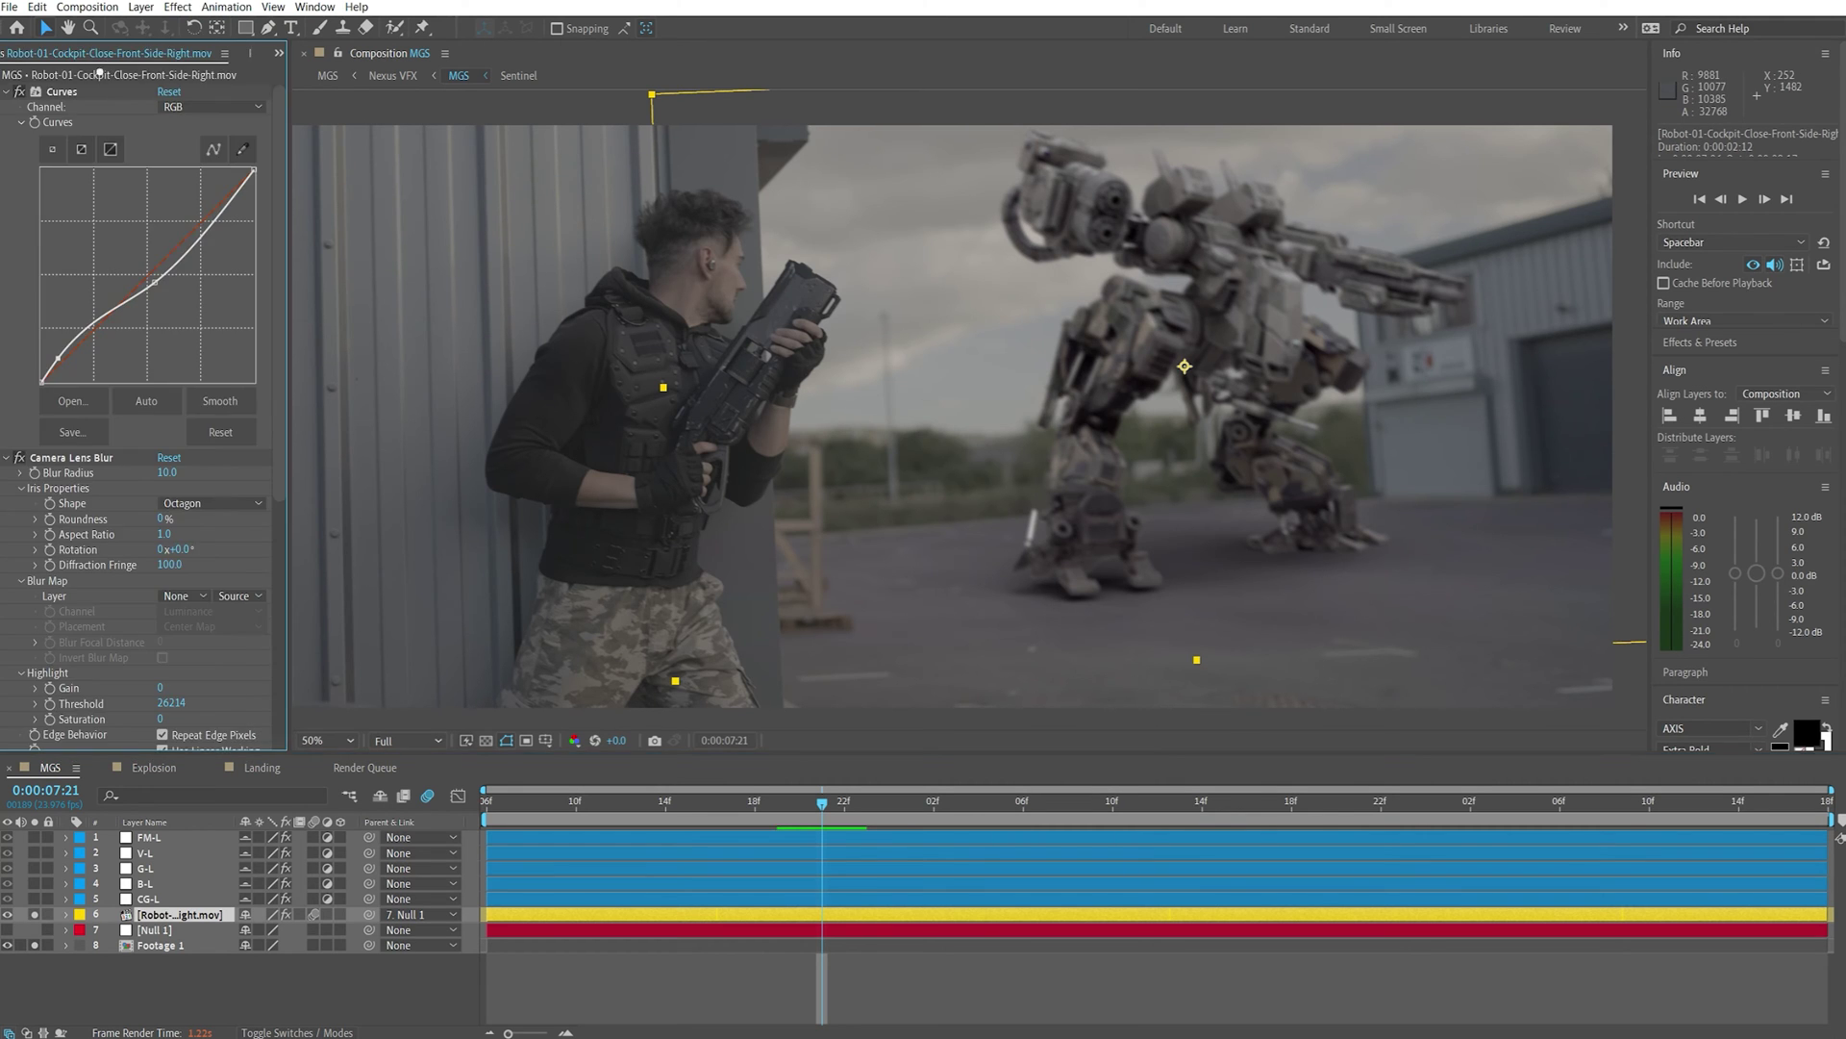
{"action": "left_click", "coordinate": [6, 92]}
{"action": "left_click", "coordinate": [6, 107]}
{"action": "left_click", "coordinate": [5, 123]}
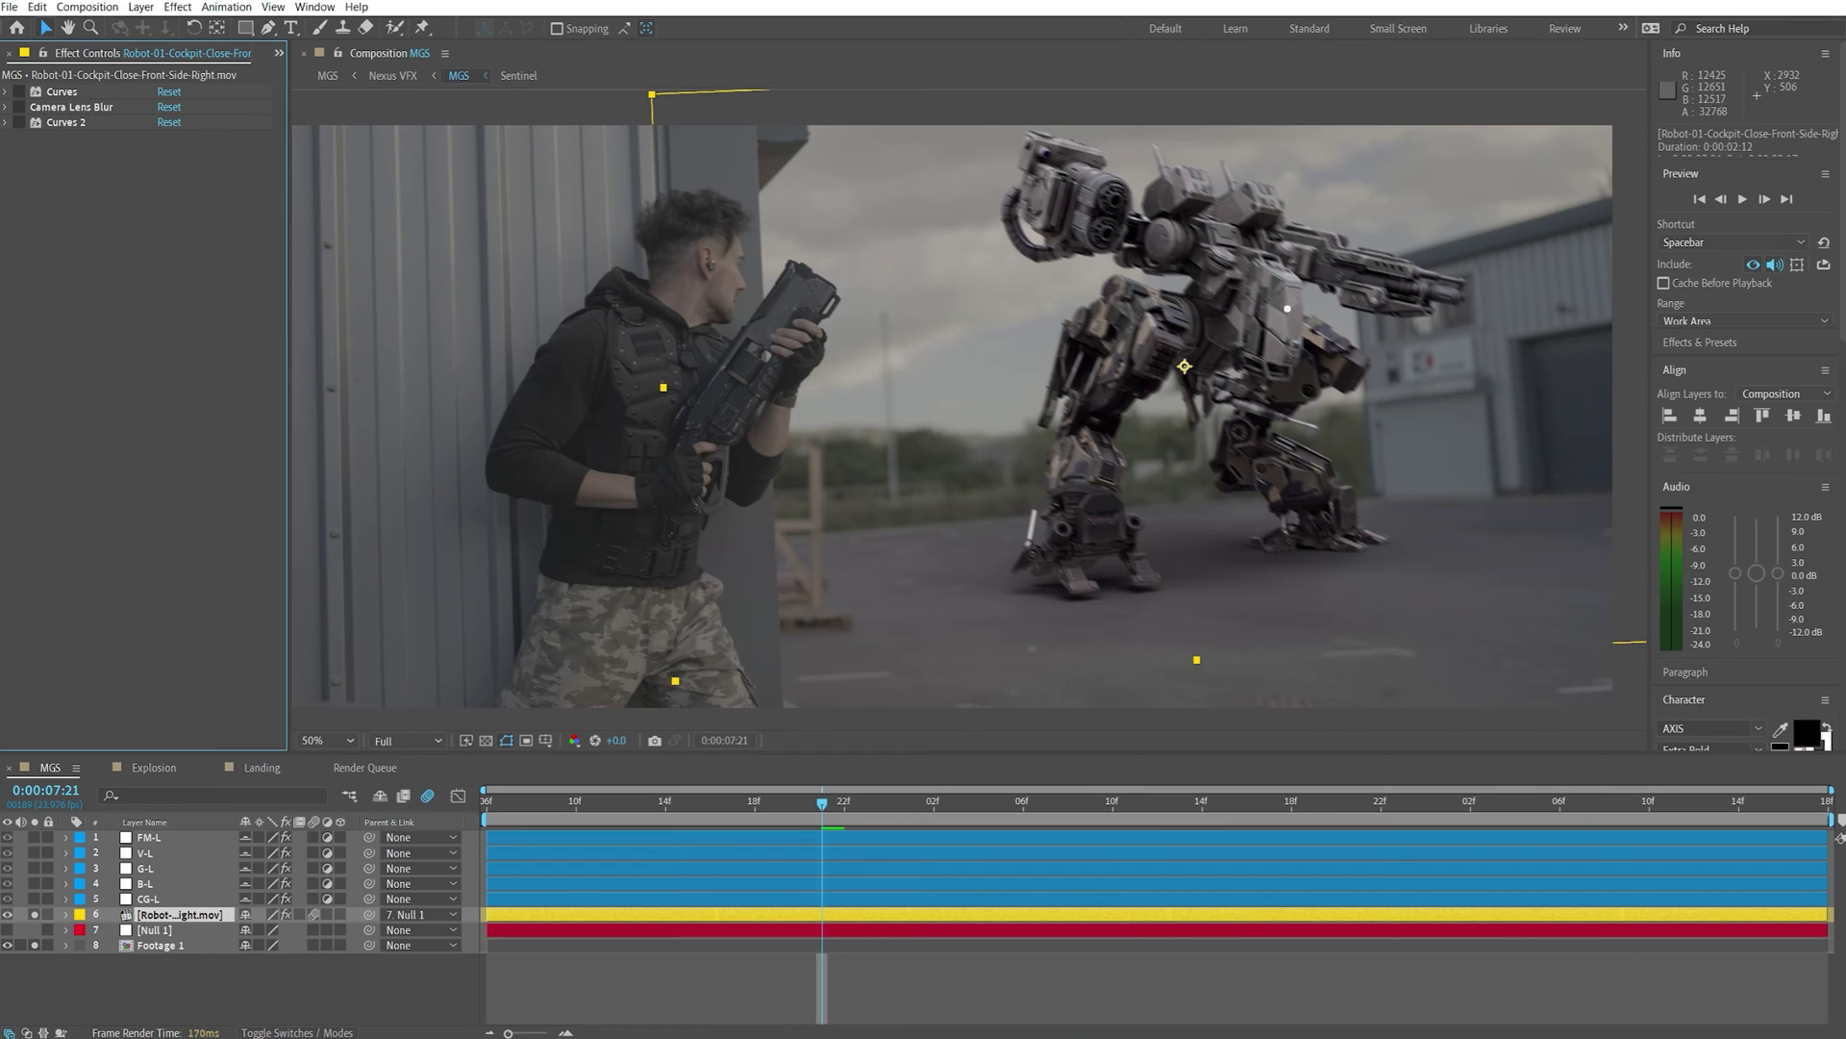
{"action": "key", "text": "ctrl+z"}
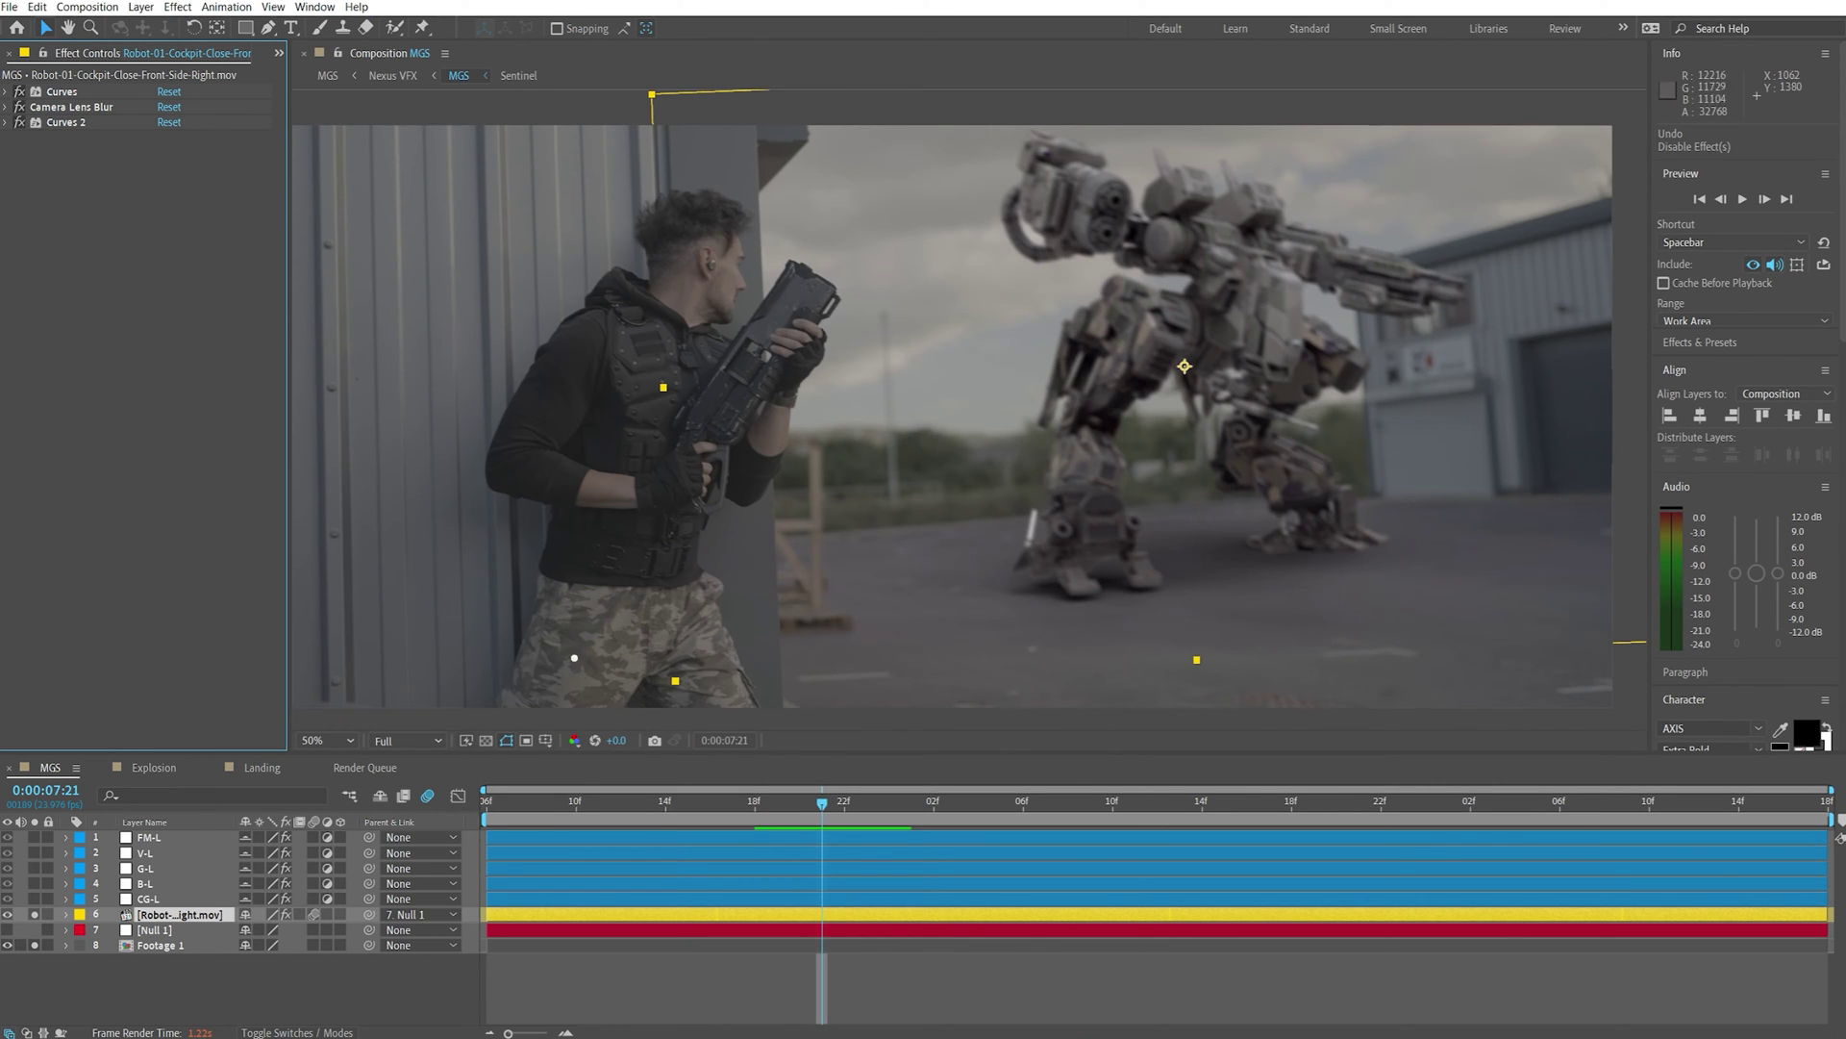
{"action": "key", "text": "space"}
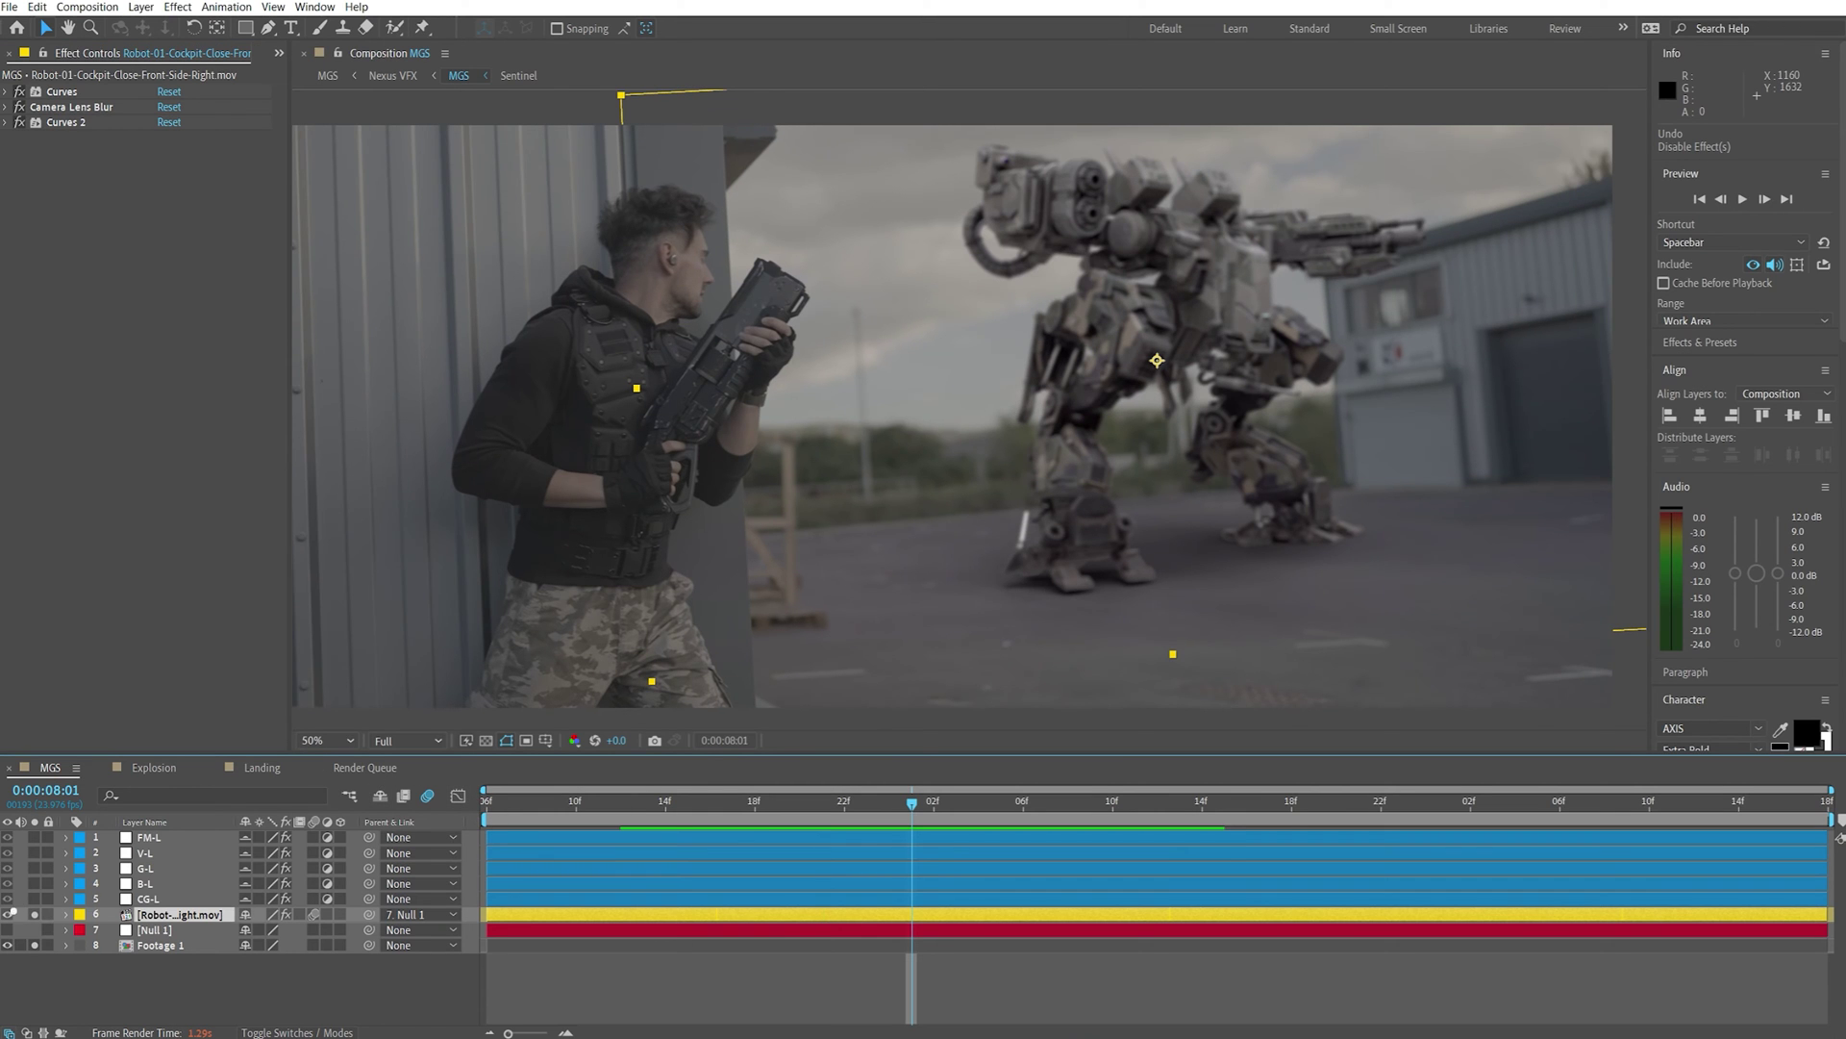
{"action": "left_click", "coordinate": [35, 913]}
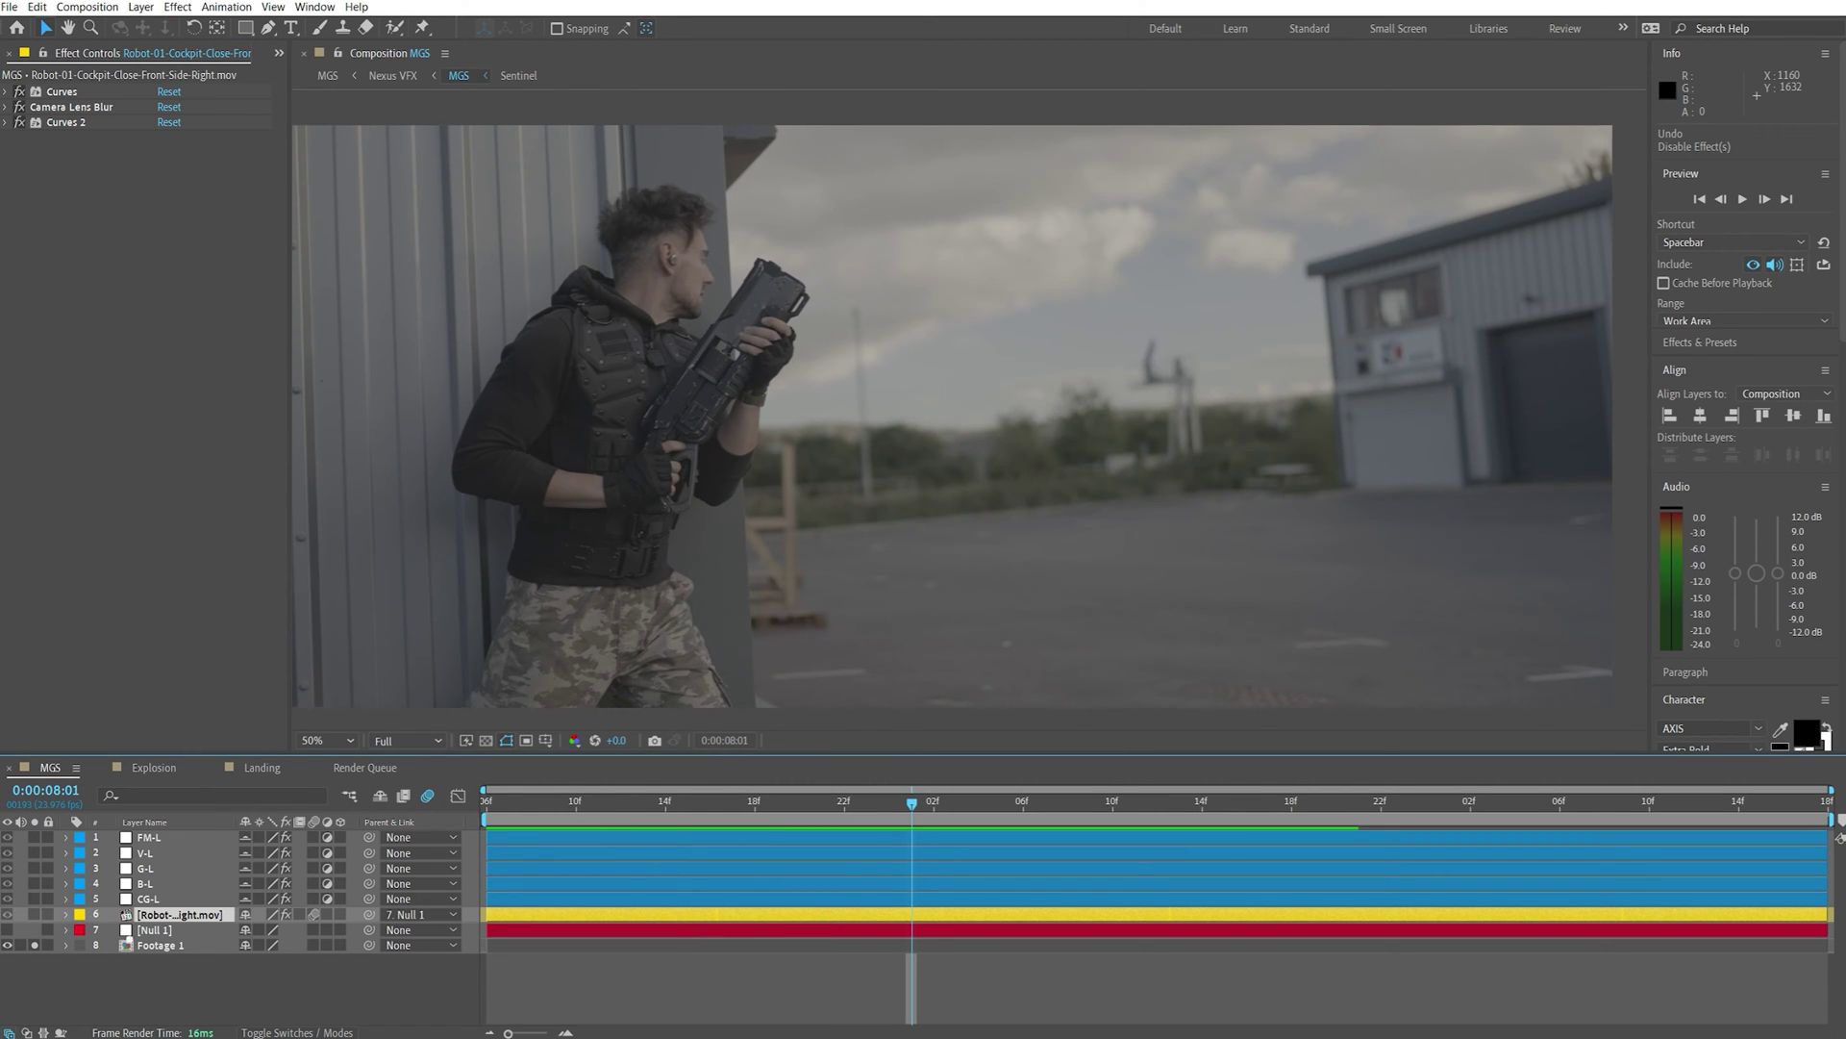
Preview Footage 1 from its start and begin a Track Motion on it at 0:00:07:22
{"action": "left_click", "coordinate": [171, 944]}
{"action": "left_click_drag", "start_coordinate": [869, 807], "coordinate": [487, 845]}
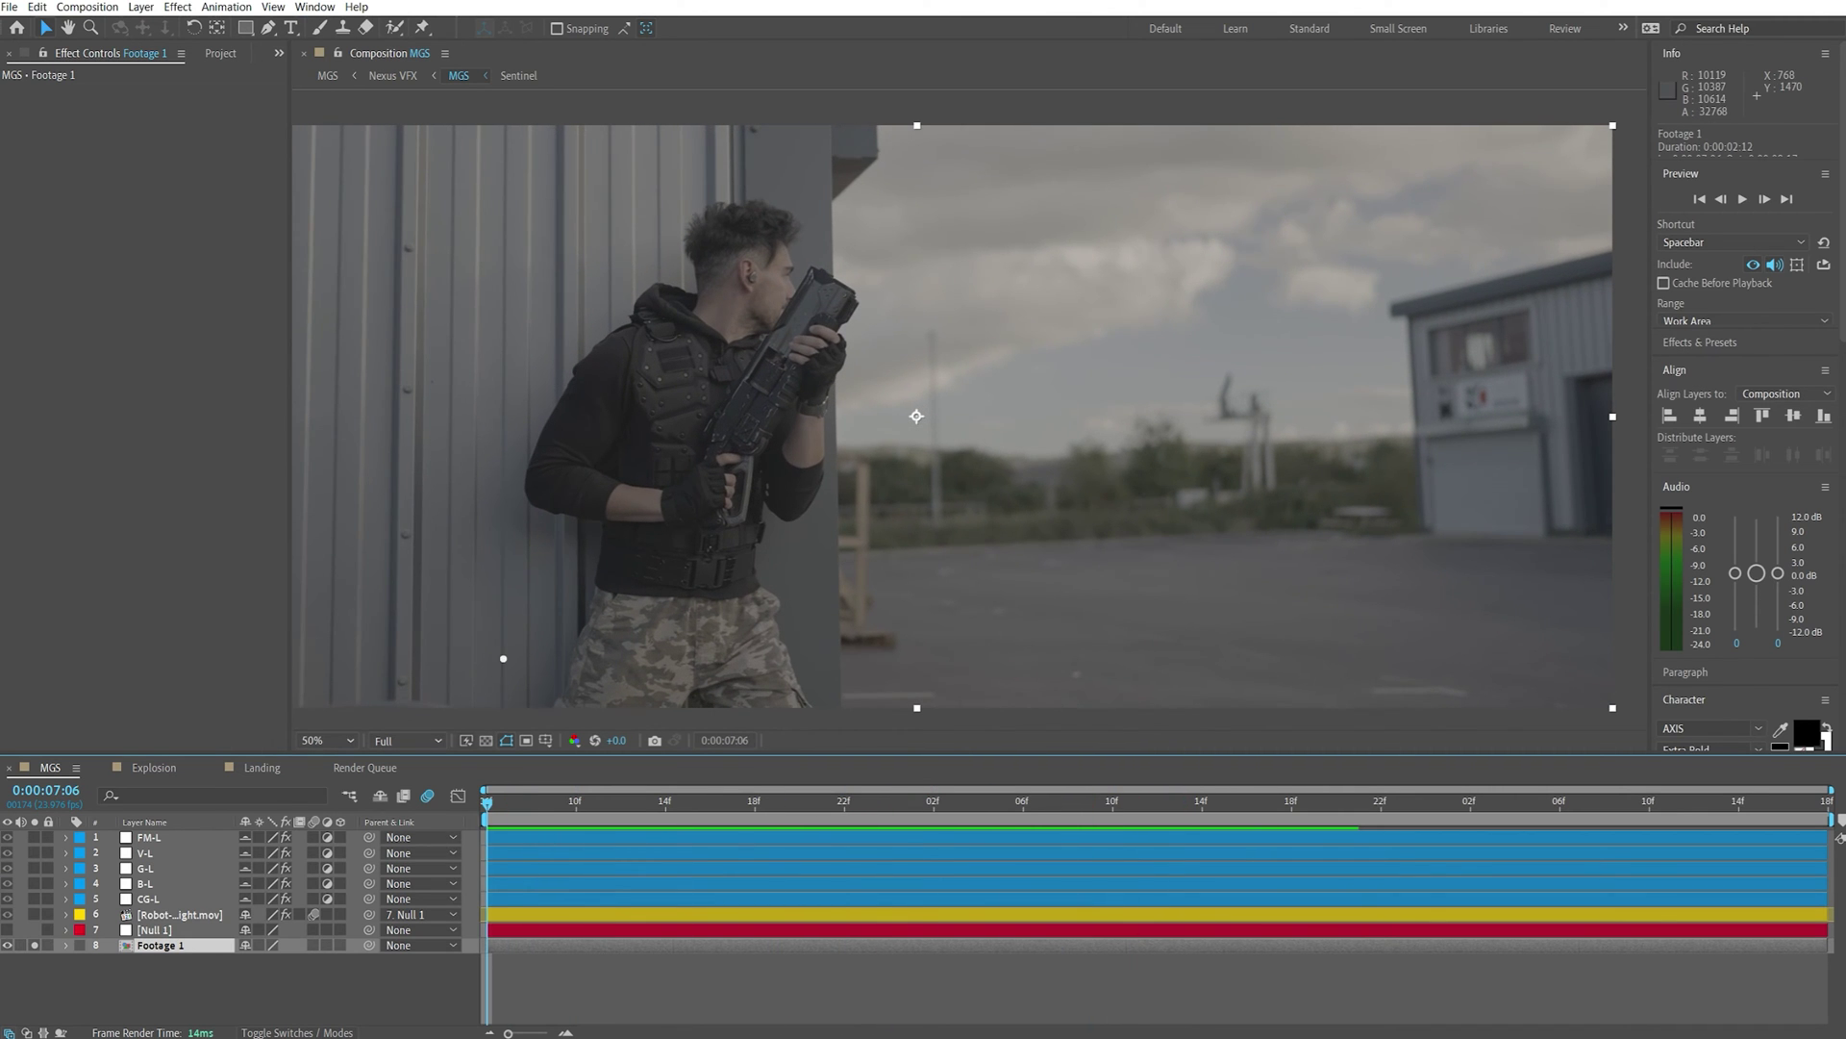
{"action": "key", "text": "space"}
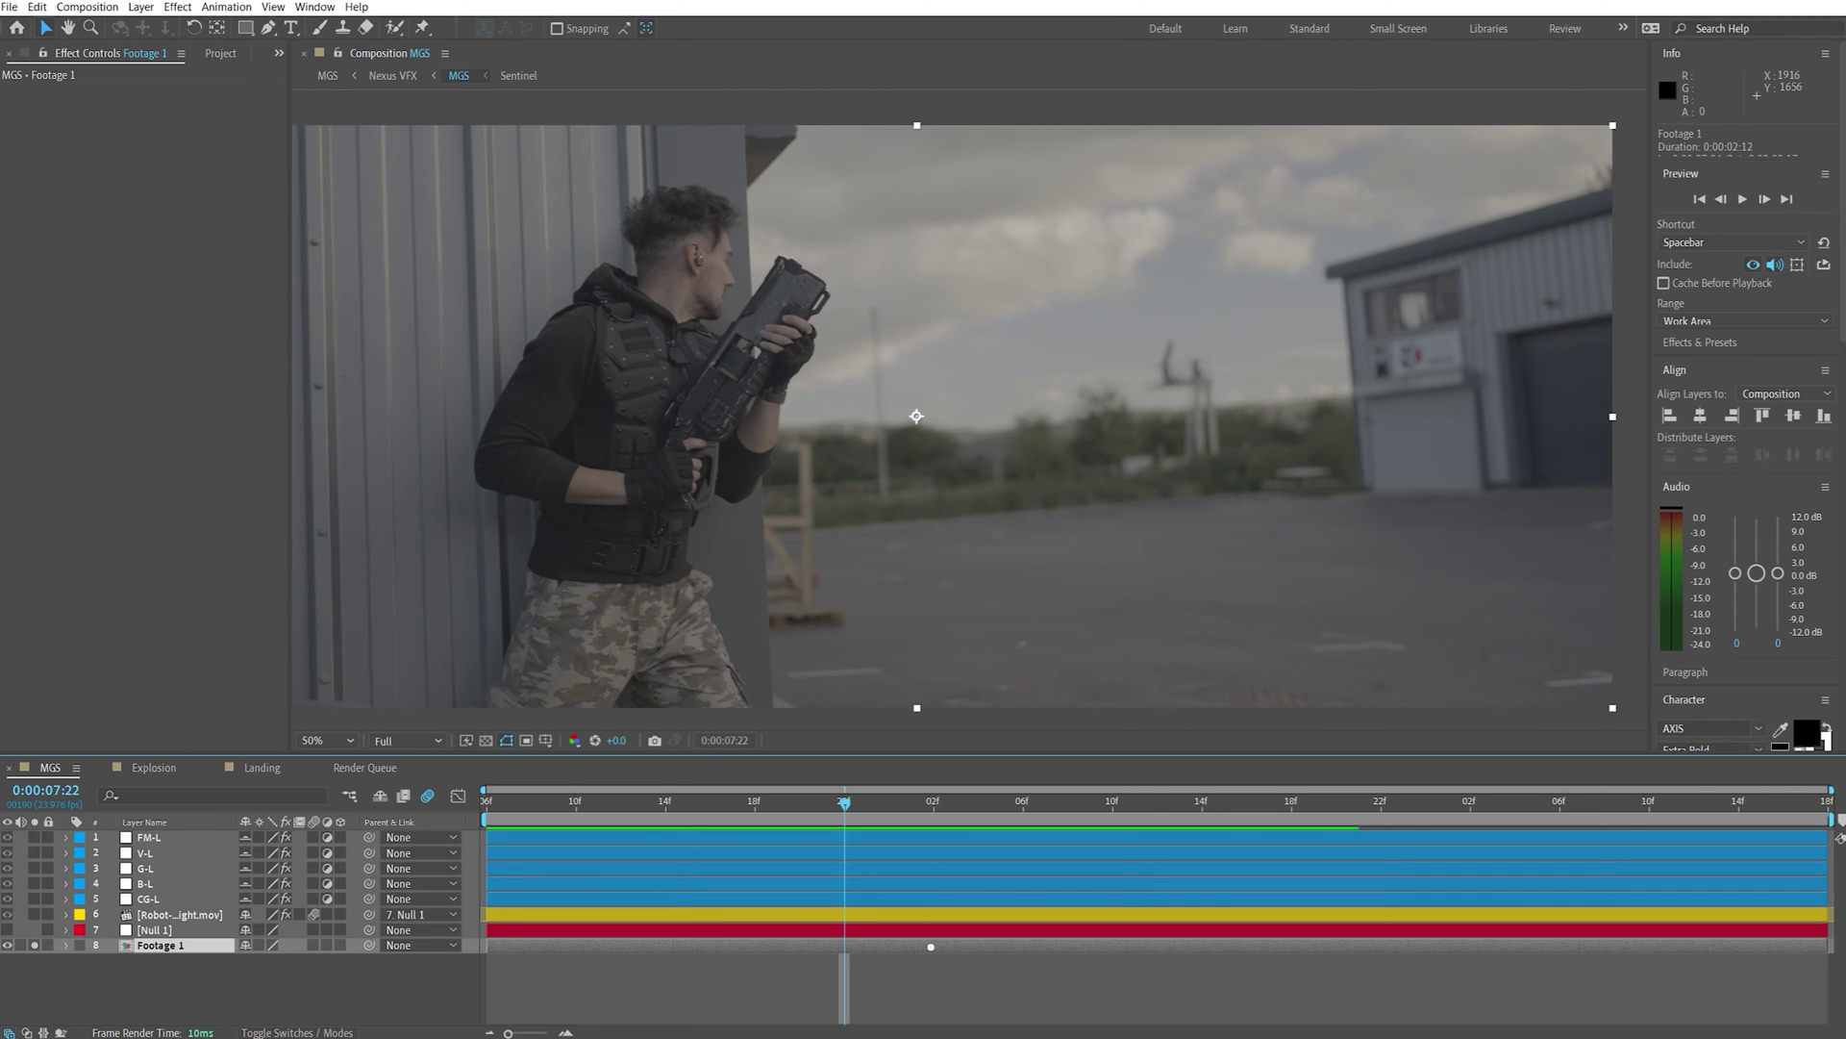
{"action": "right_click", "coordinate": [927, 470]}
{"action": "mouse_move", "coordinate": [1058, 746]}
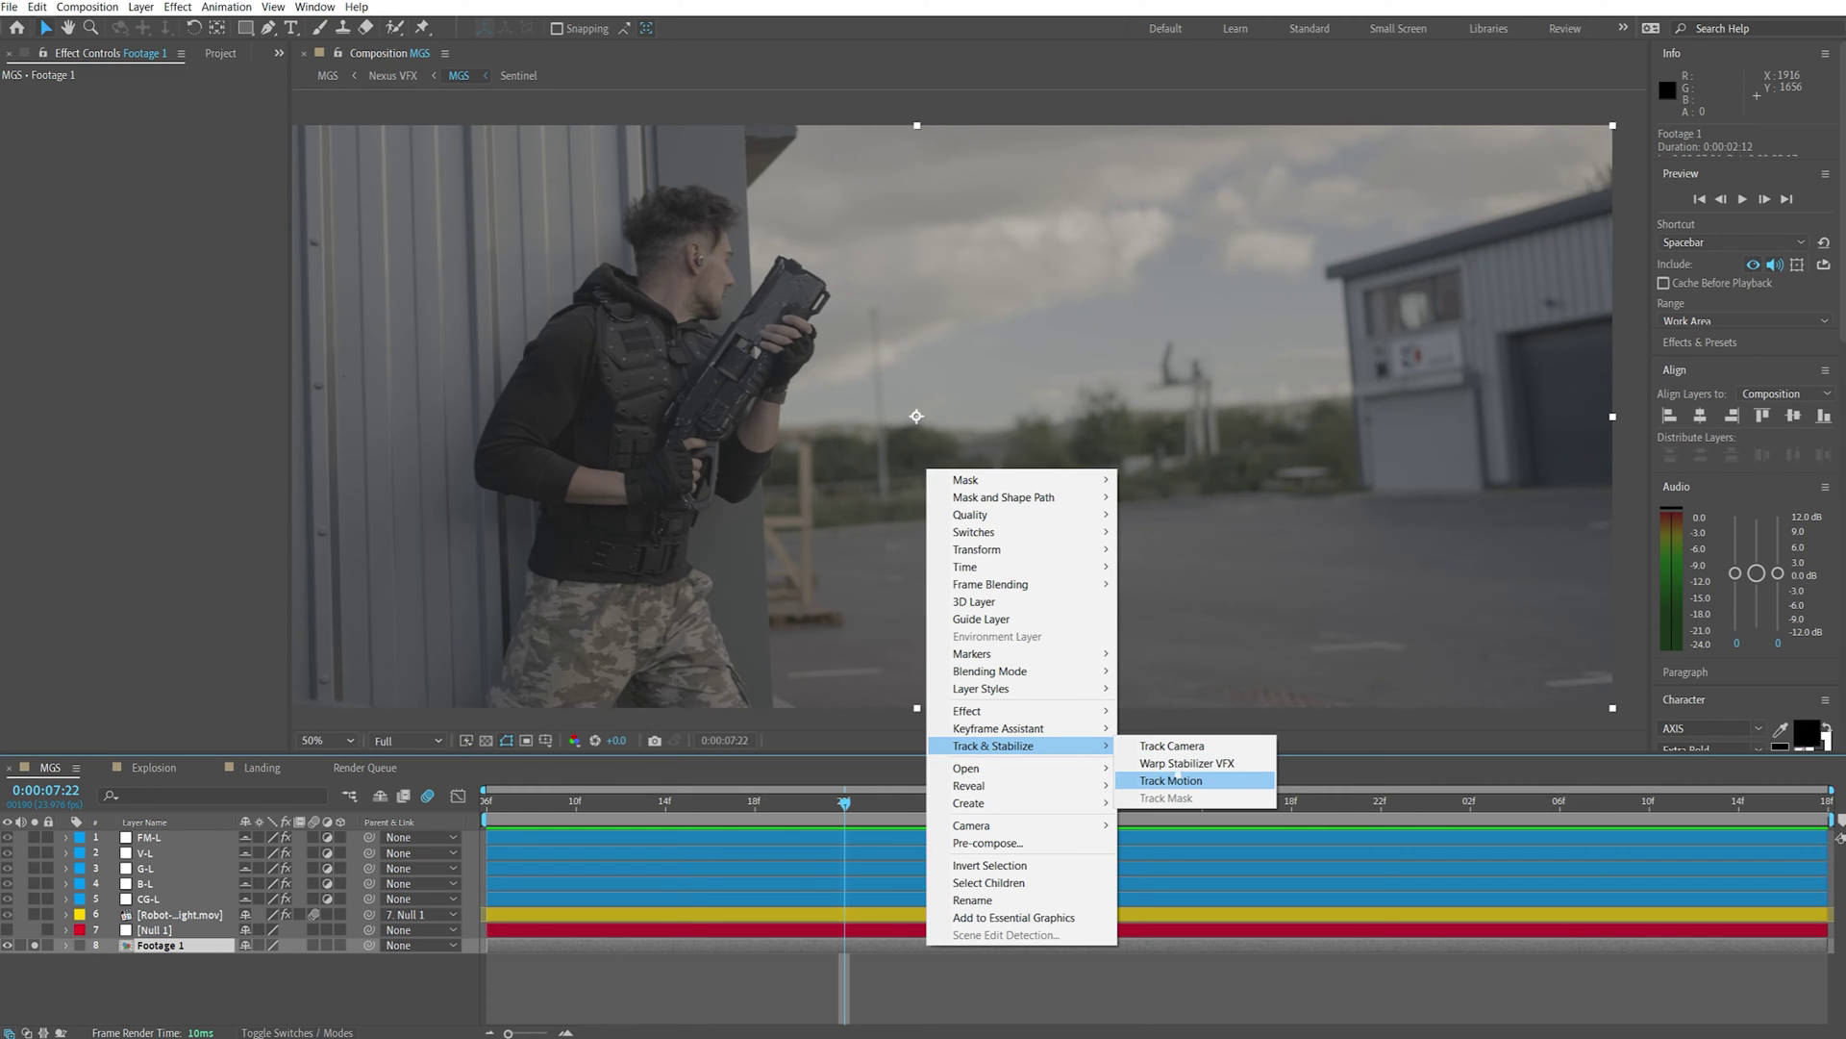
{"action": "left_click", "coordinate": [1177, 785]}
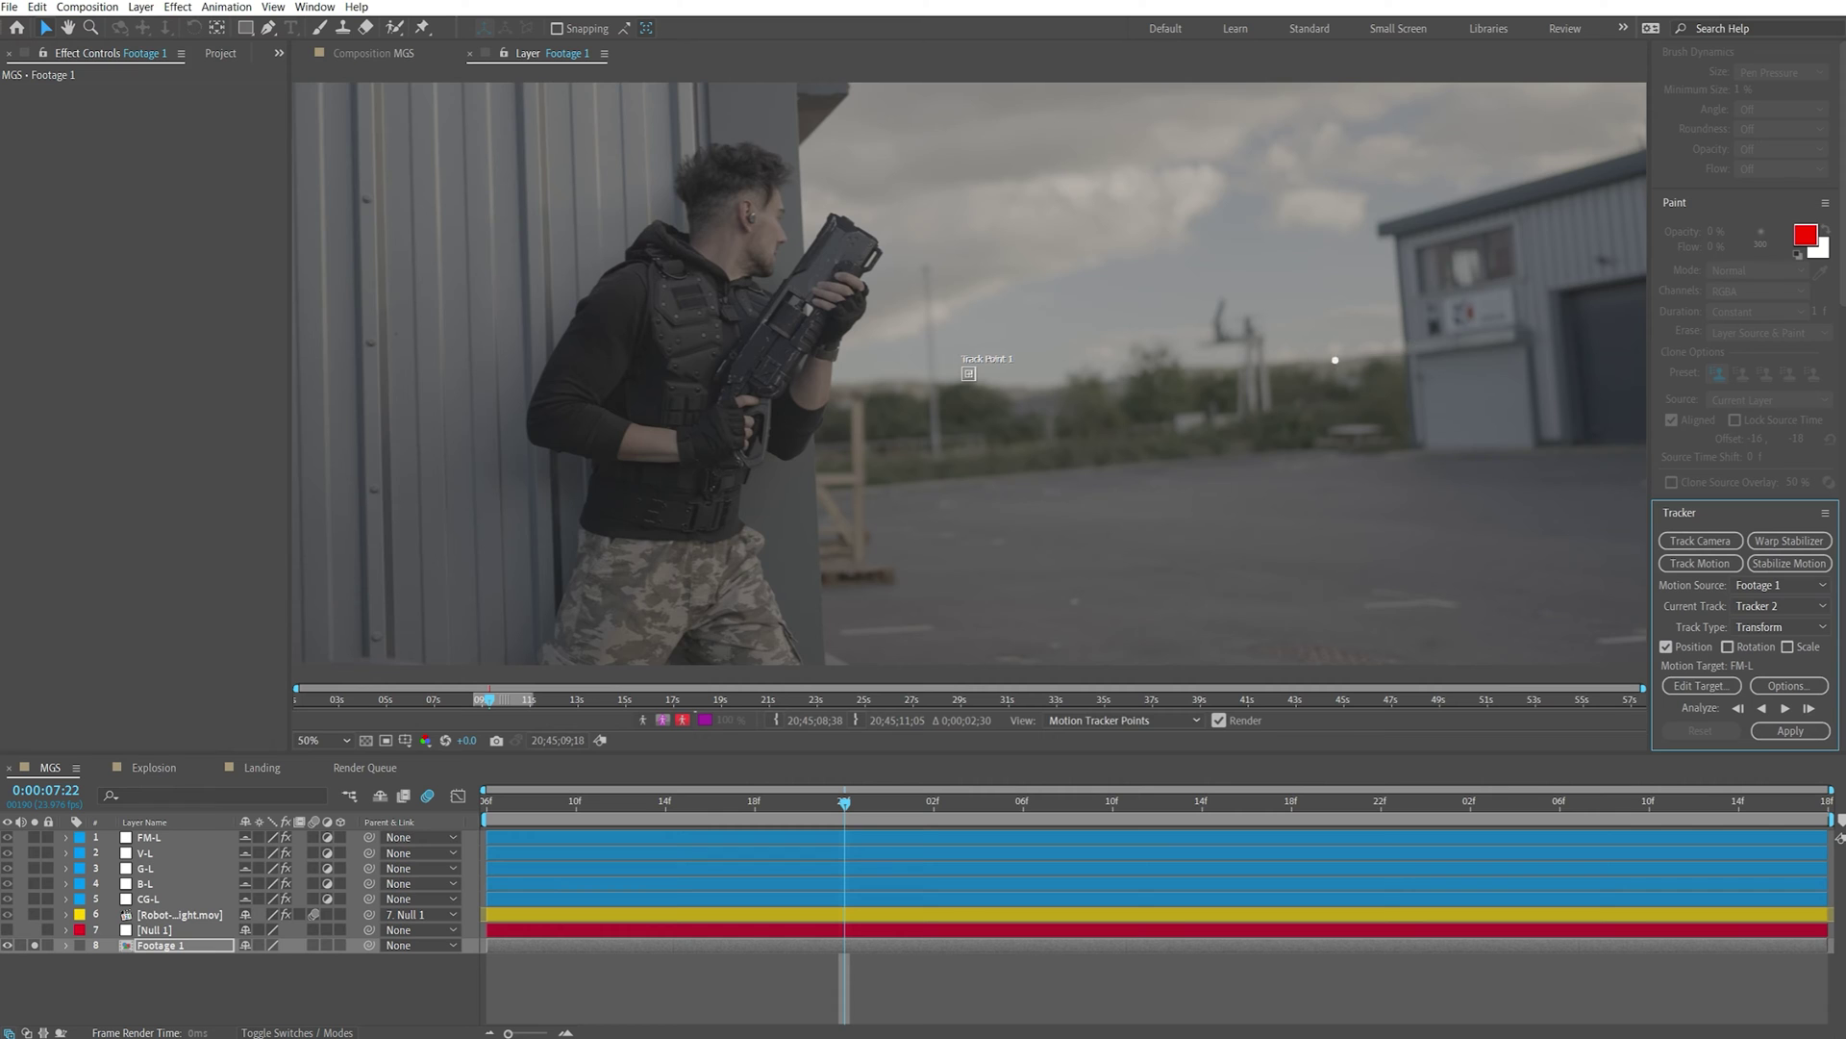
Place Track Point 1 on the tarmac in the foreground and enlarge its feature and search regions
{"action": "left_click_drag", "start_coordinate": [1374, 363], "coordinate": [1288, 381]}
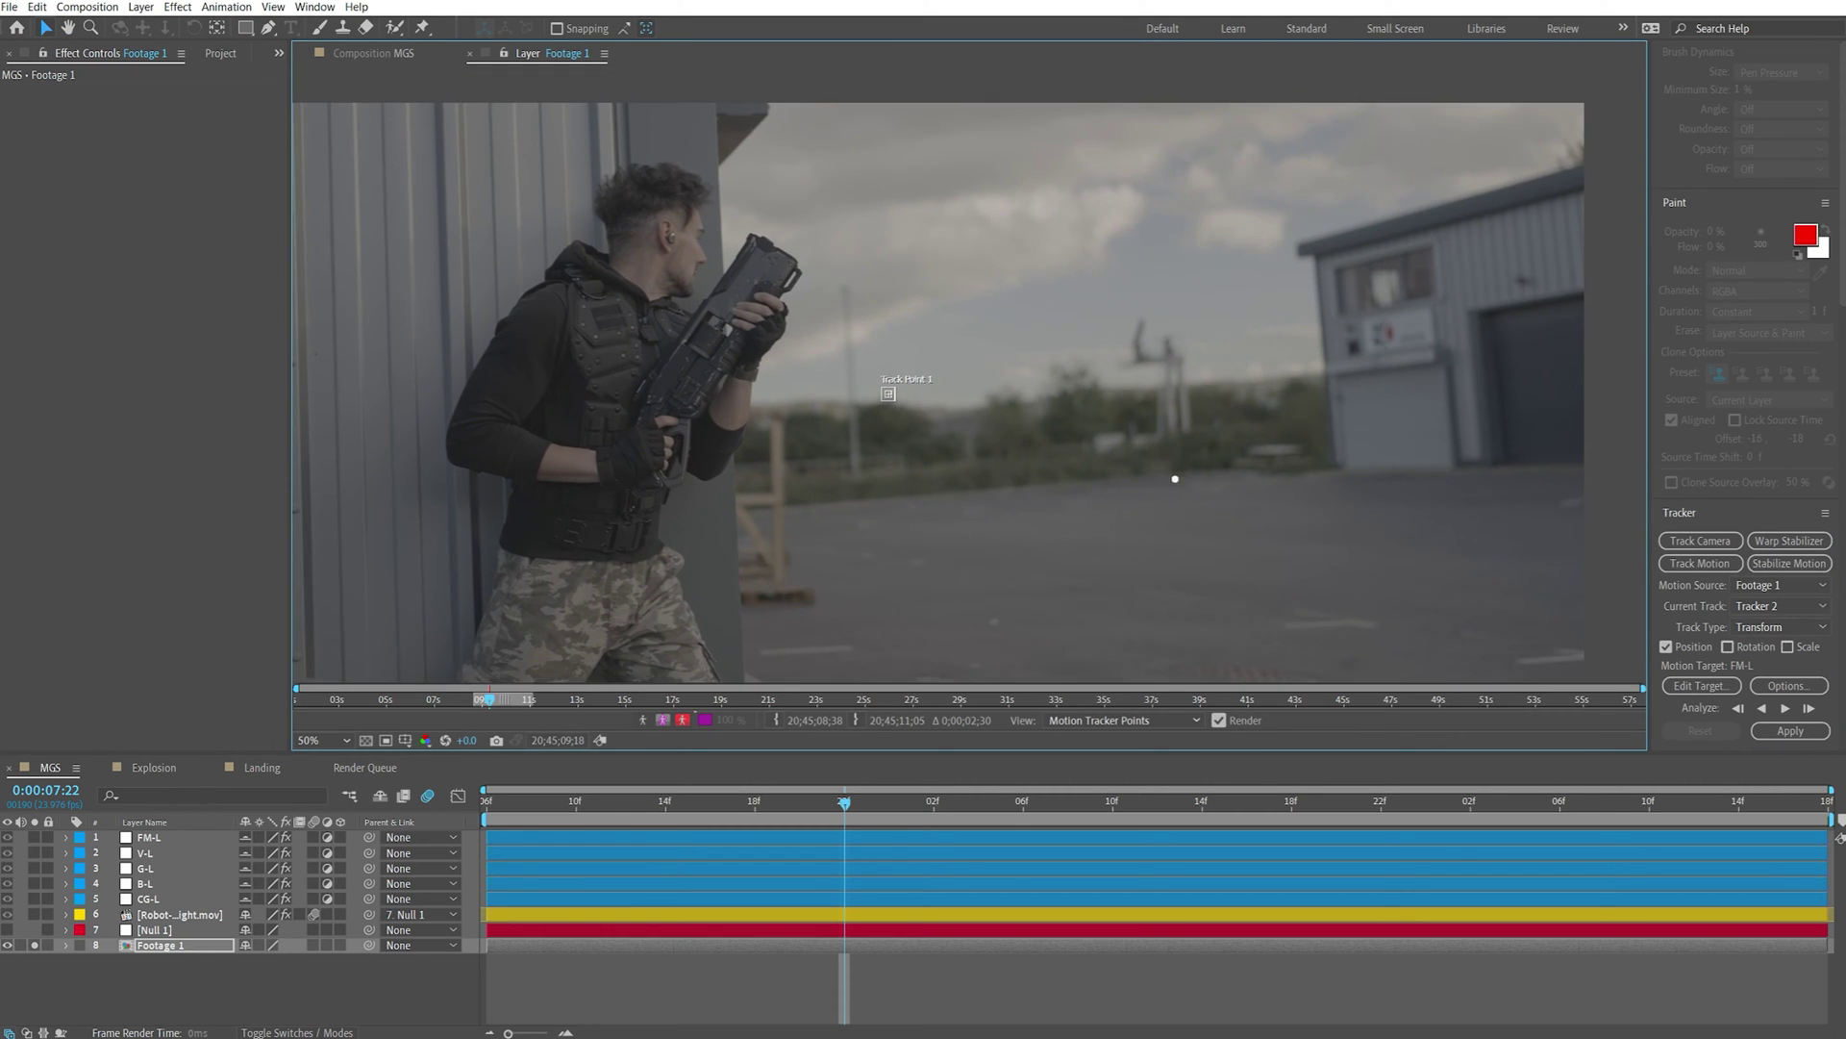
{"action": "left_click_drag", "start_coordinate": [523, 314], "coordinate": [798, 331]}
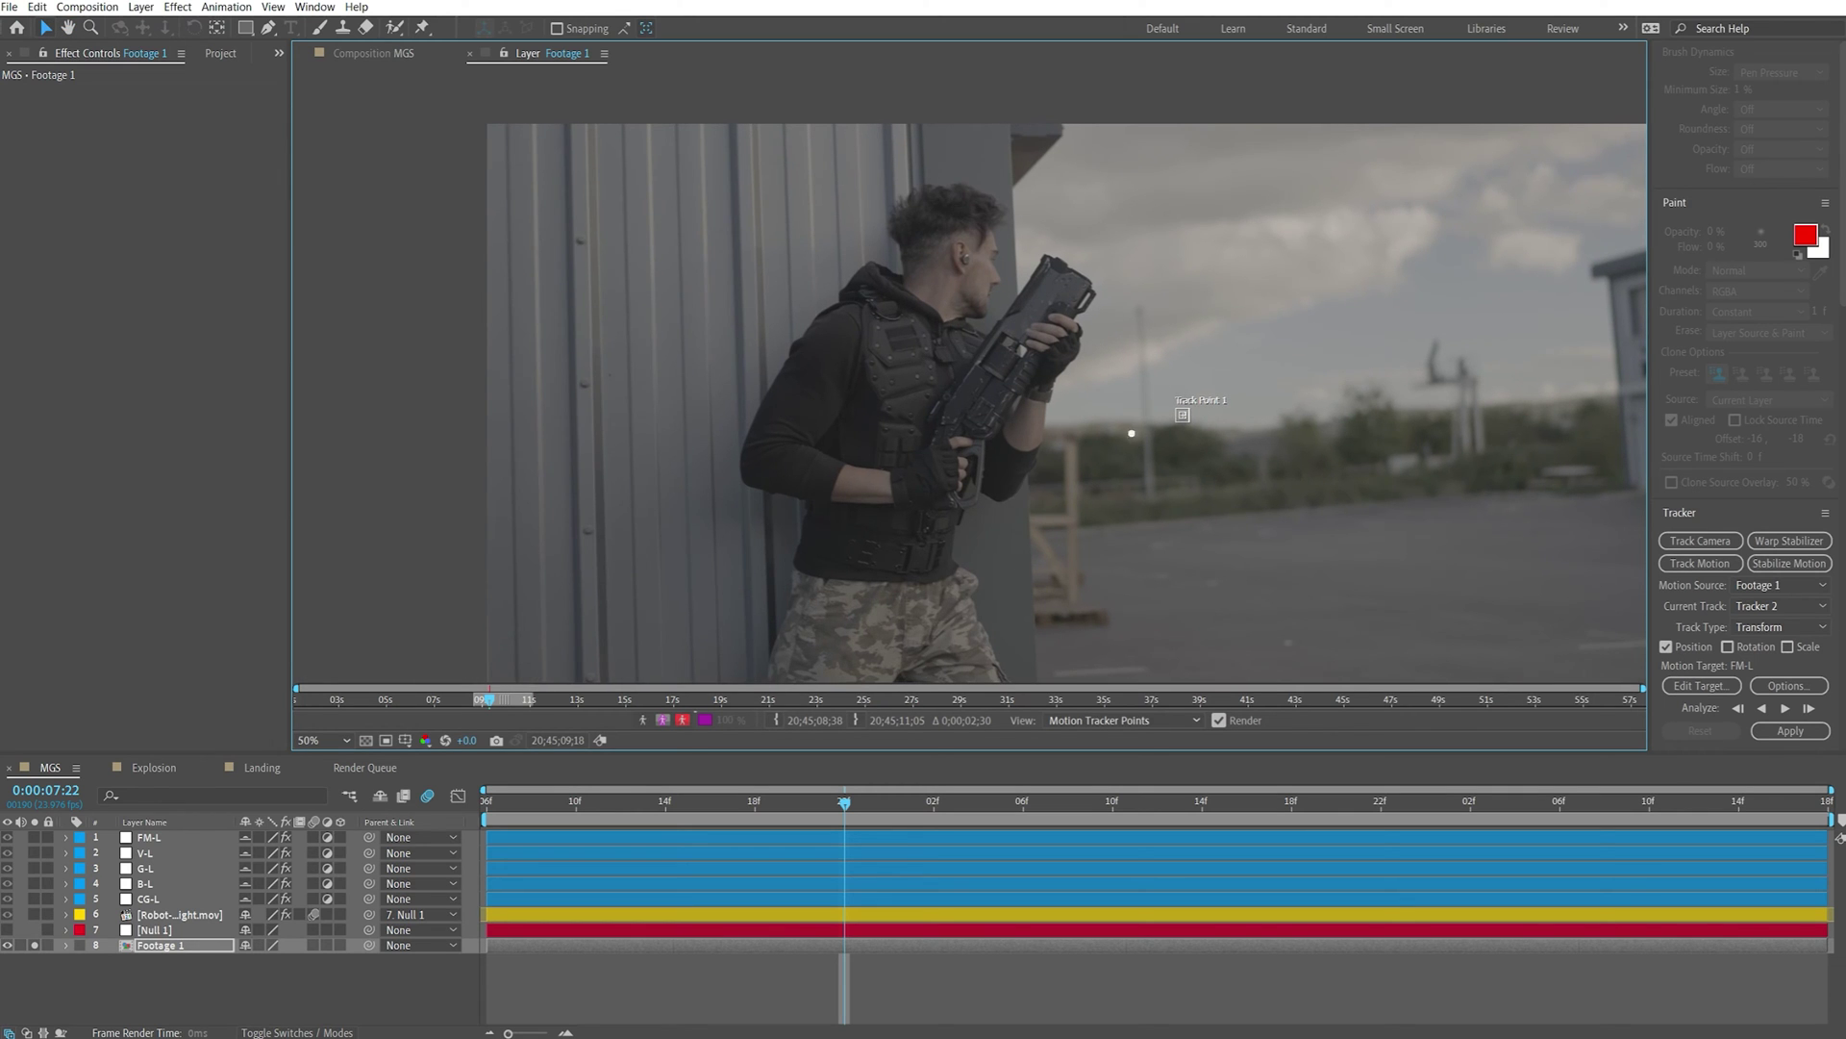
{"action": "left_click_drag", "start_coordinate": [1131, 433], "coordinate": [609, 378]}
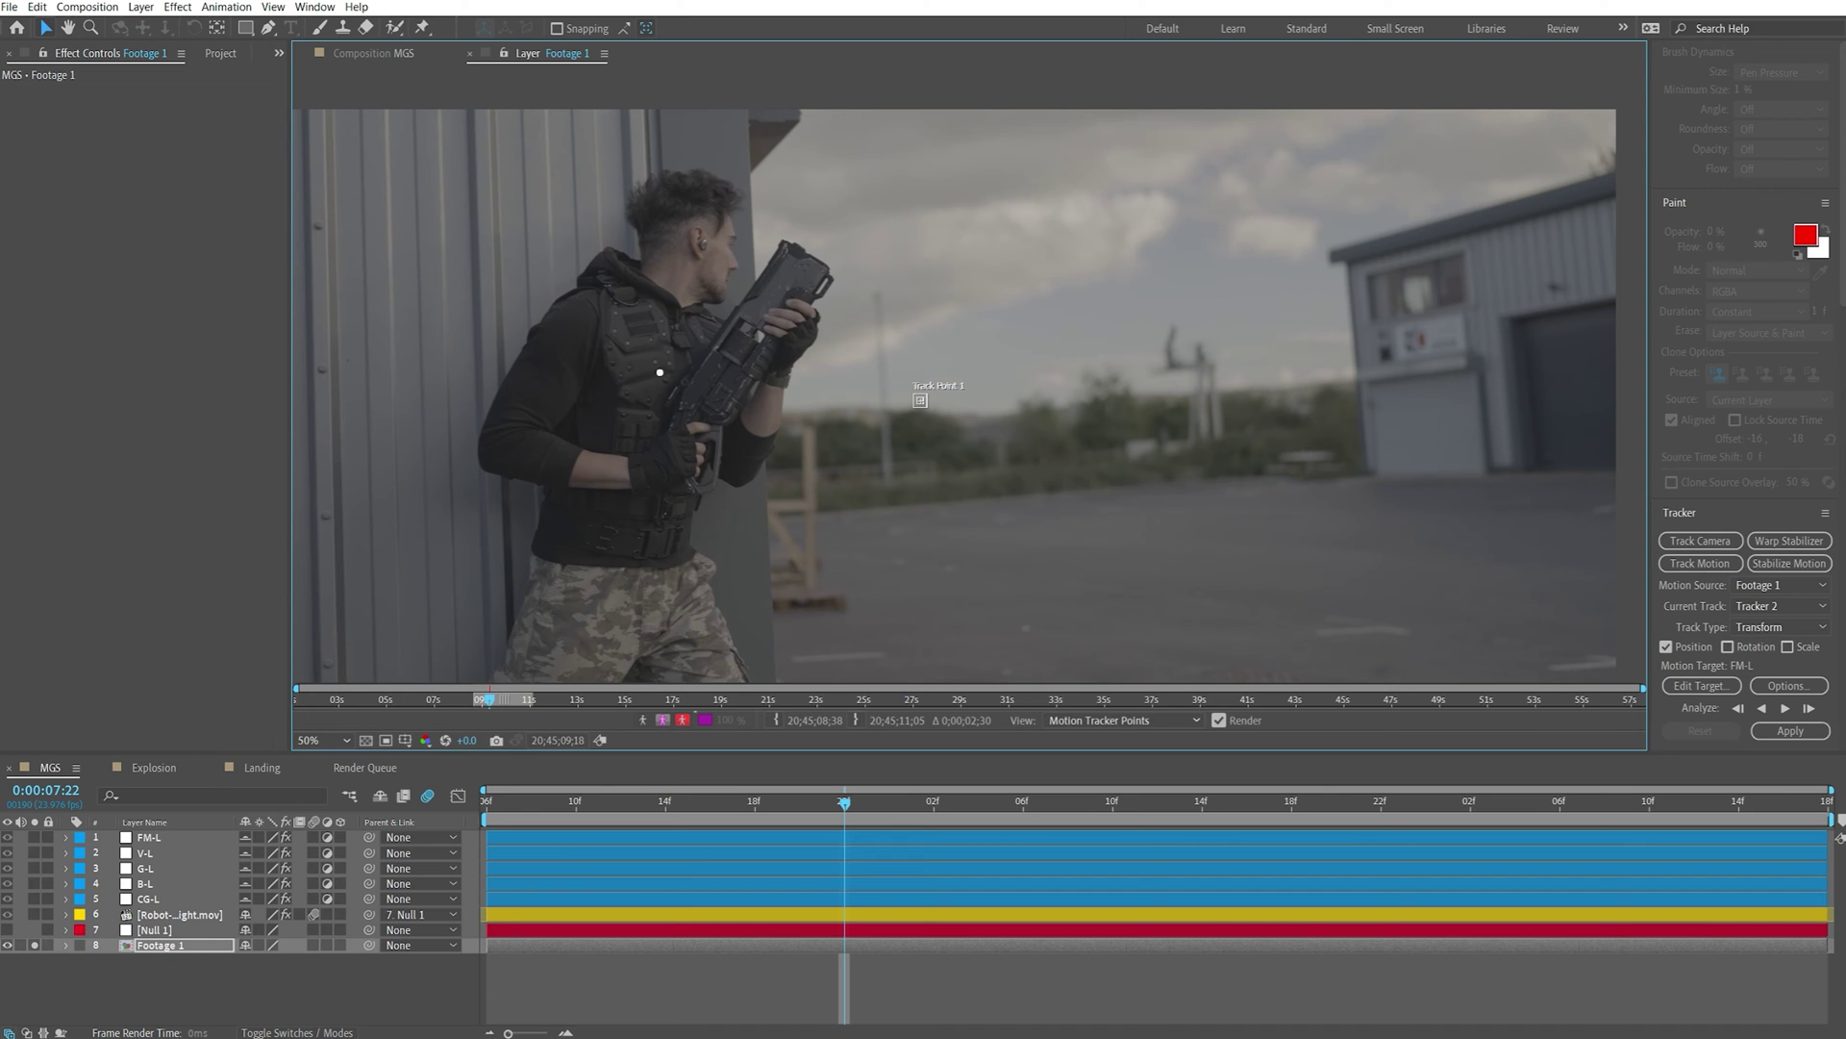
{"action": "left_click_drag", "start_coordinate": [734, 347], "coordinate": [805, 331]}
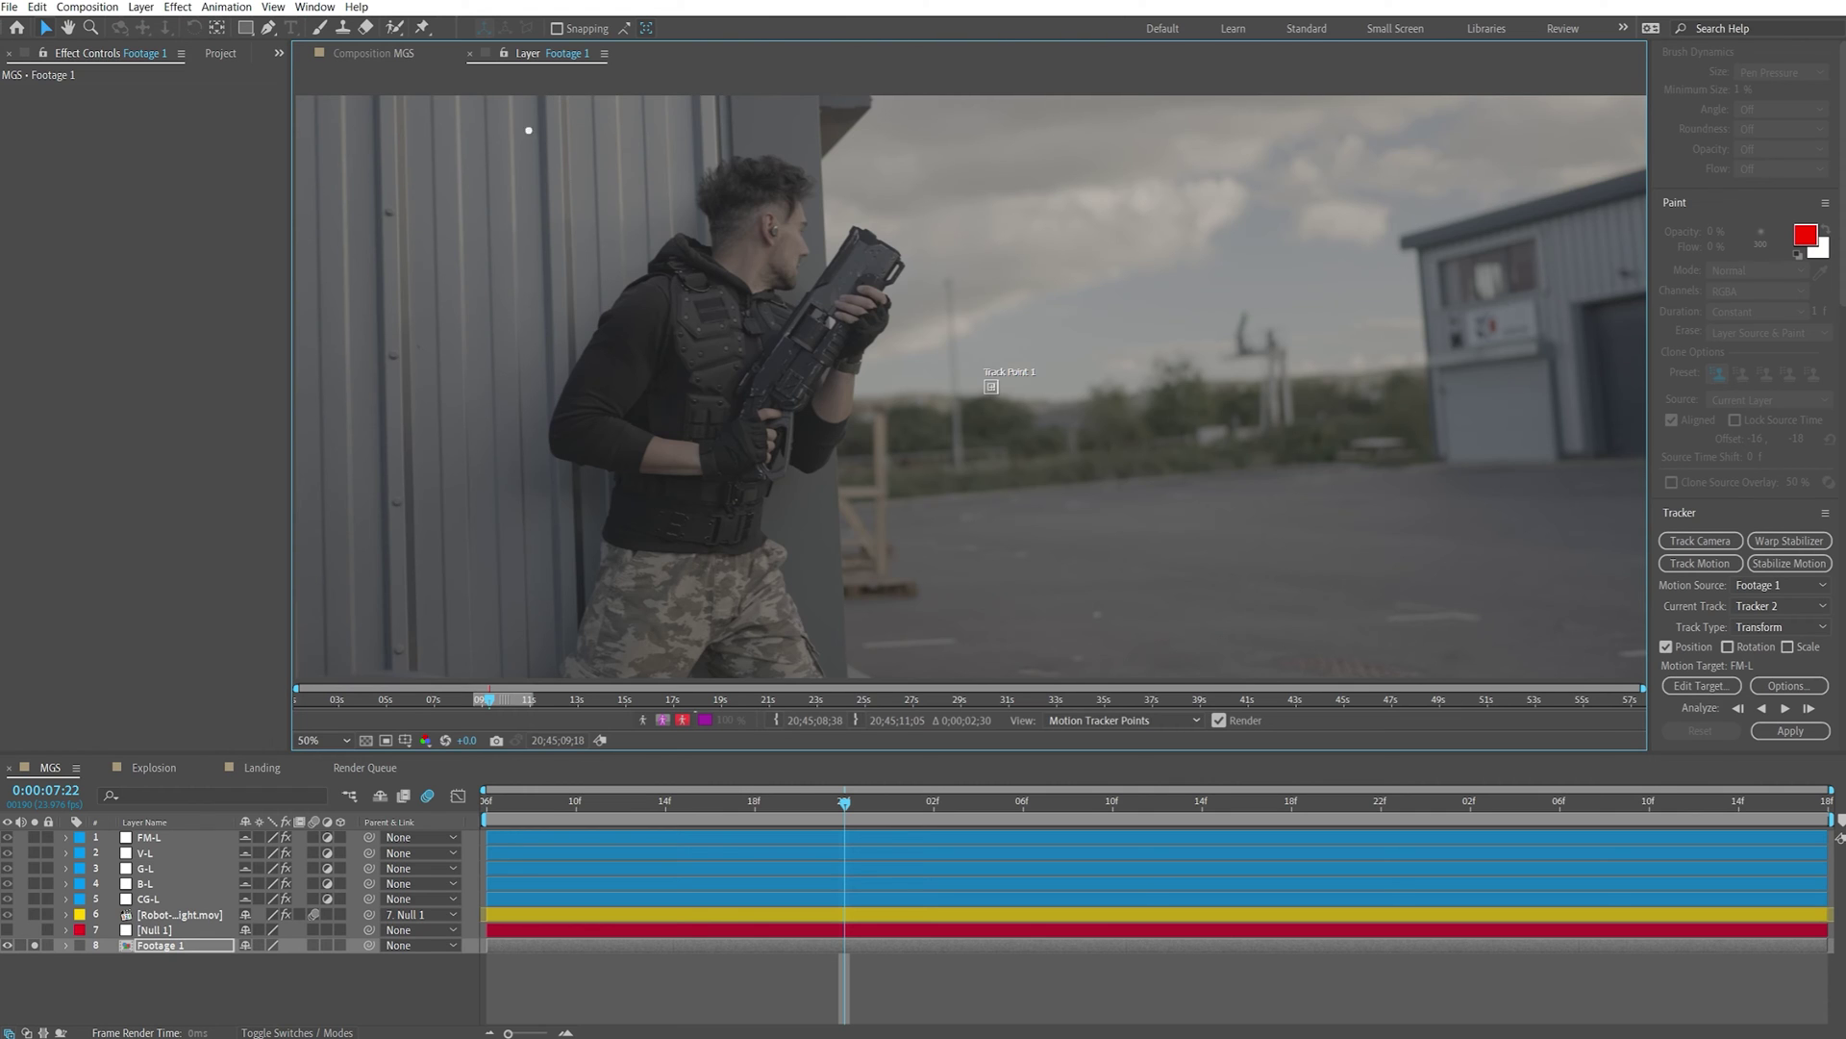
{"action": "left_click_drag", "start_coordinate": [1150, 345], "coordinate": [866, 323]}
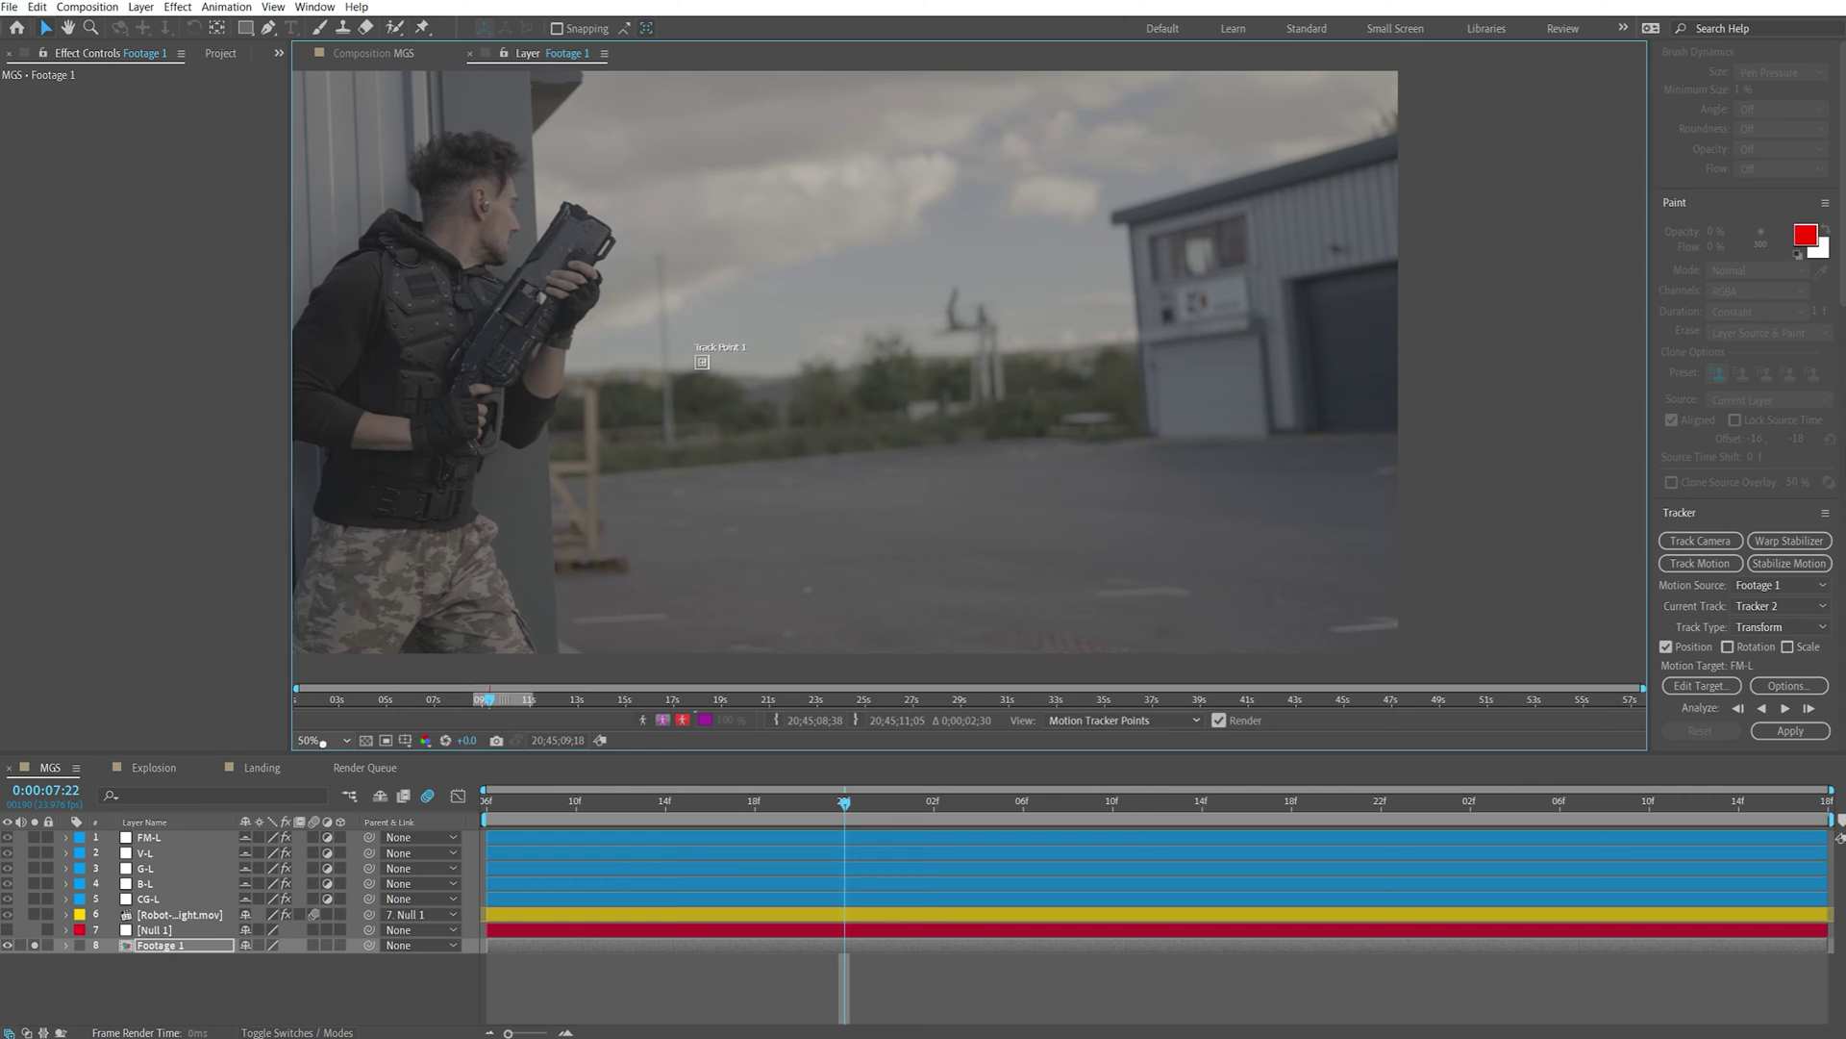
{"action": "left_click", "coordinate": [320, 741]}
{"action": "left_click", "coordinate": [346, 600]}
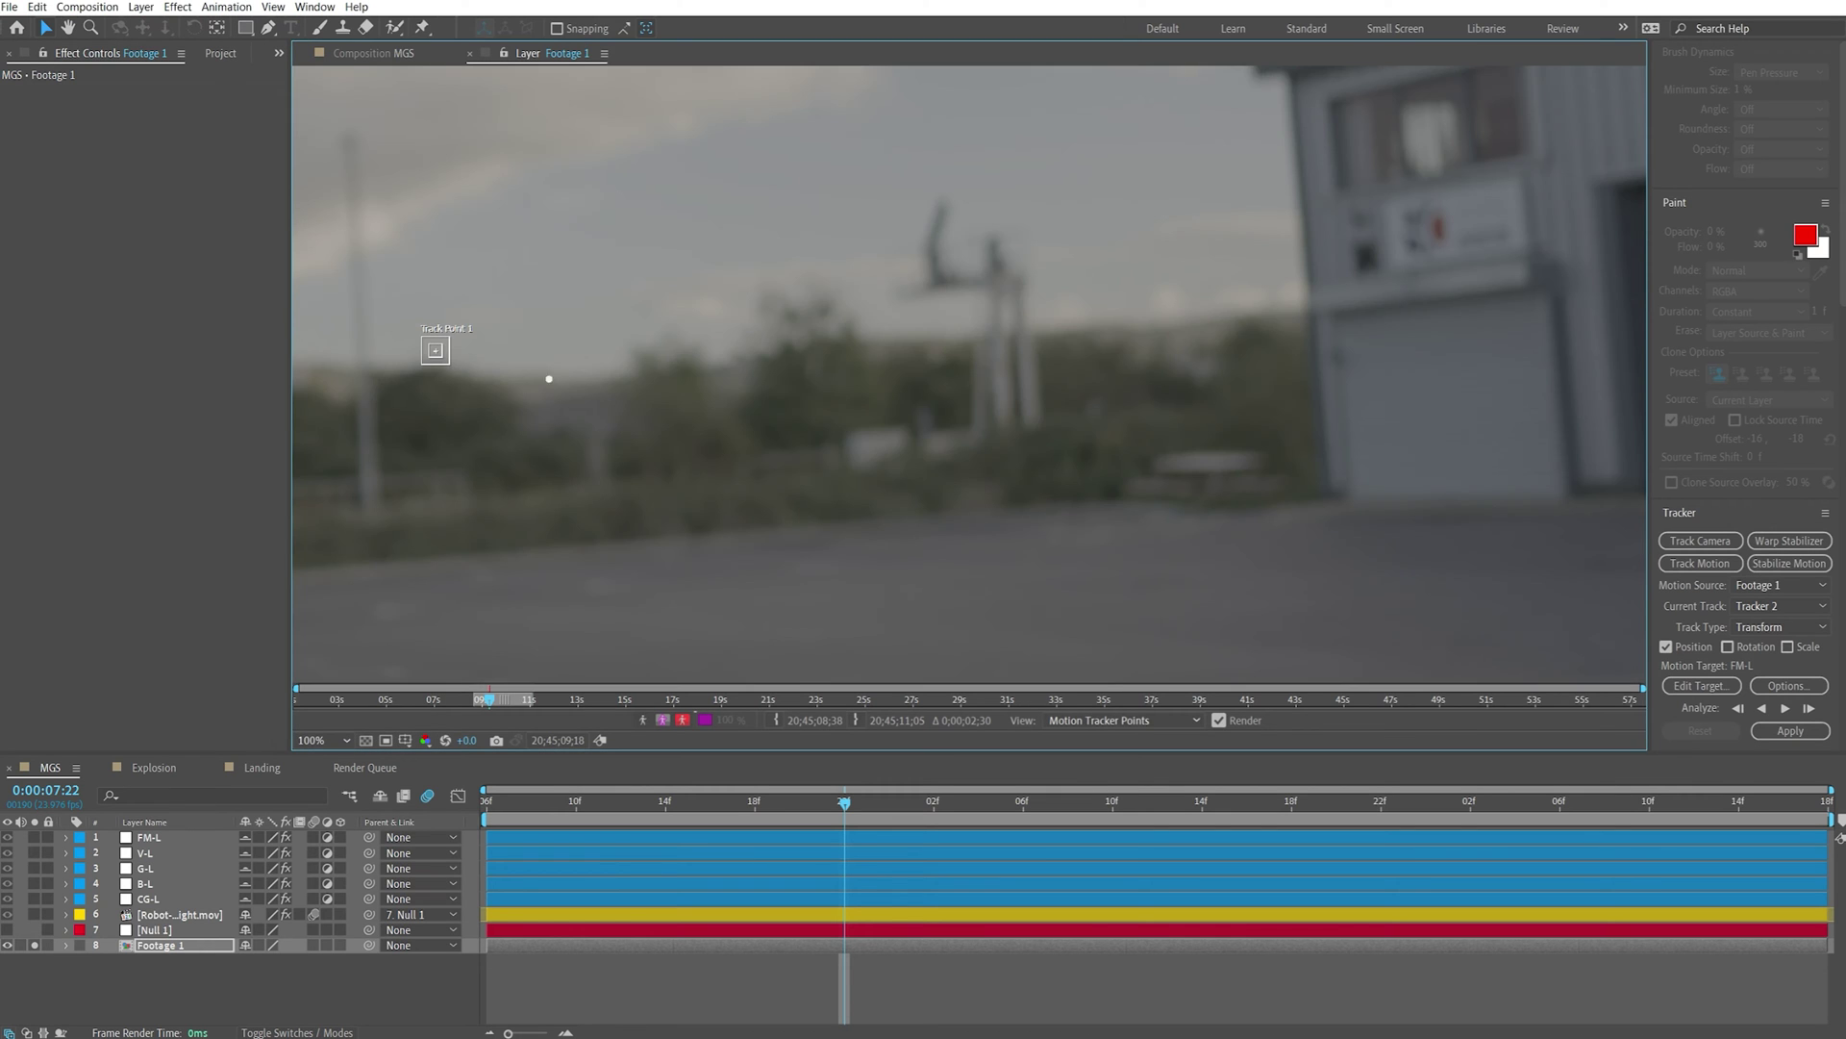
{"action": "left_click_drag", "start_coordinate": [448, 364], "coordinate": [598, 337]}
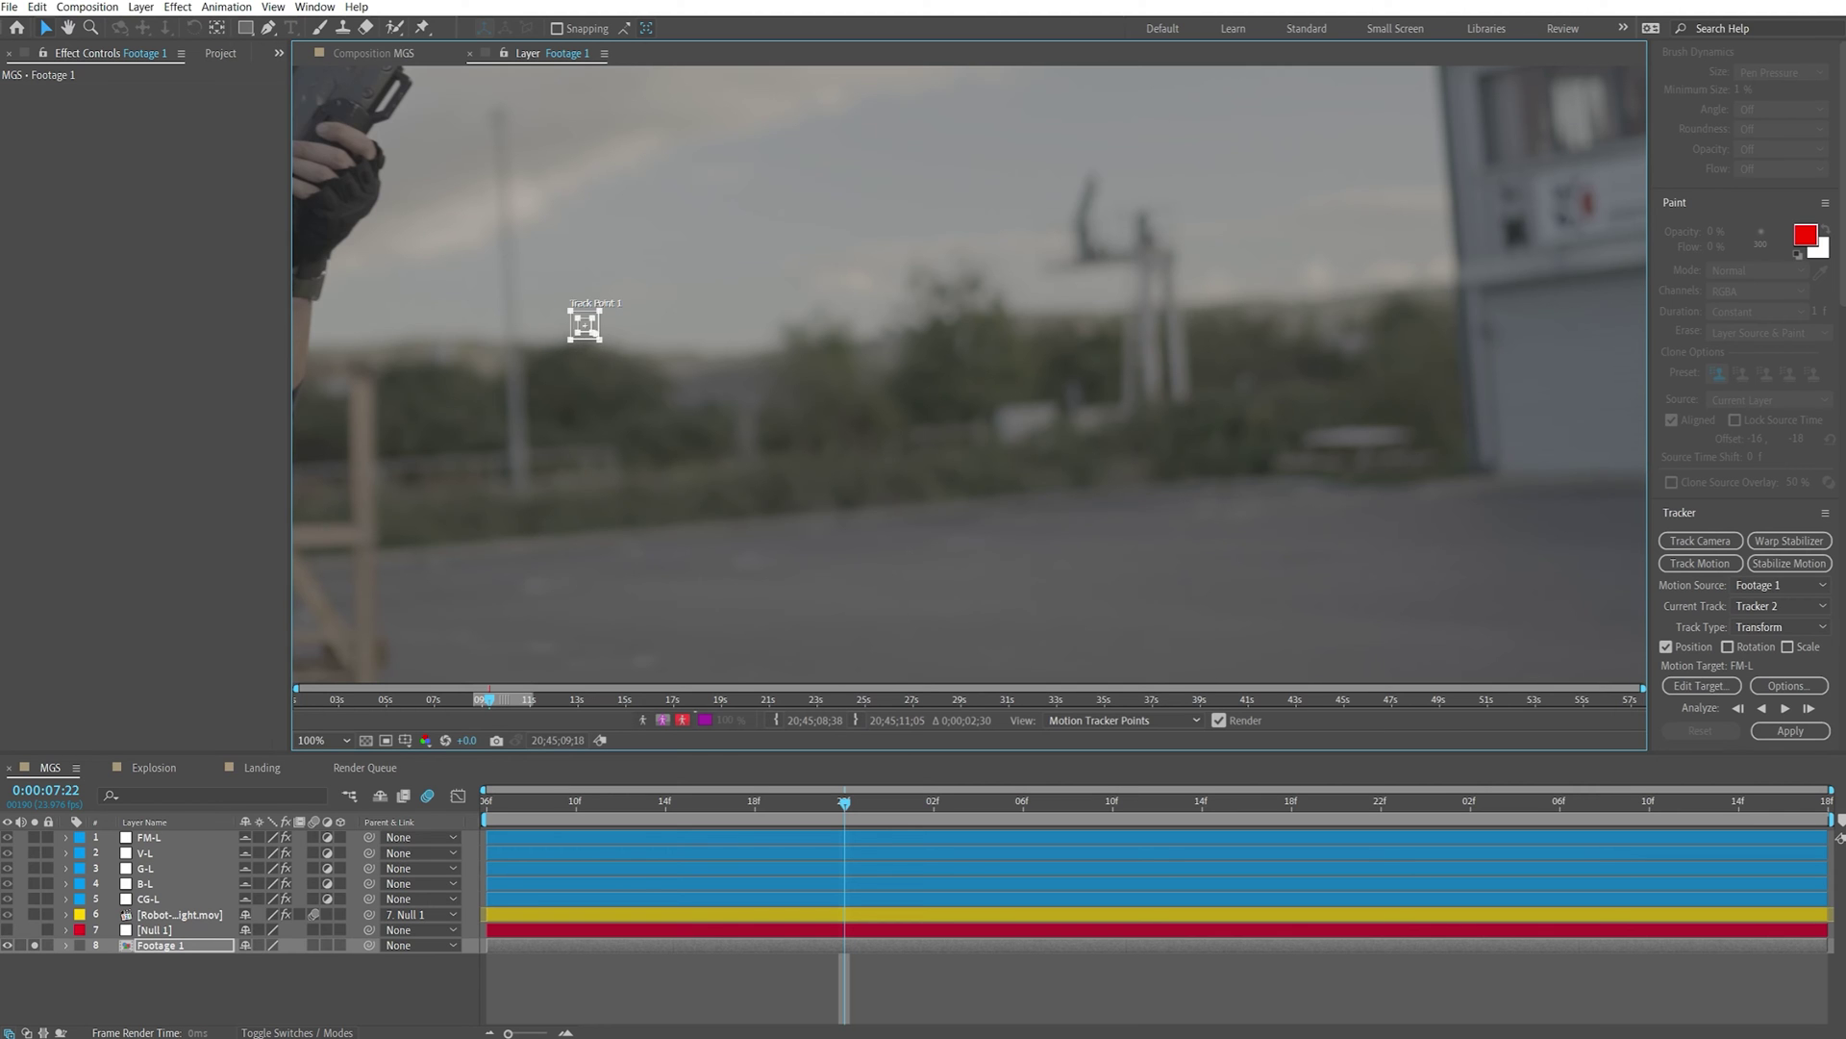
{"action": "left_click", "coordinate": [582, 325]}
{"action": "left_click_drag", "start_coordinate": [623, 340], "coordinate": [678, 616]}
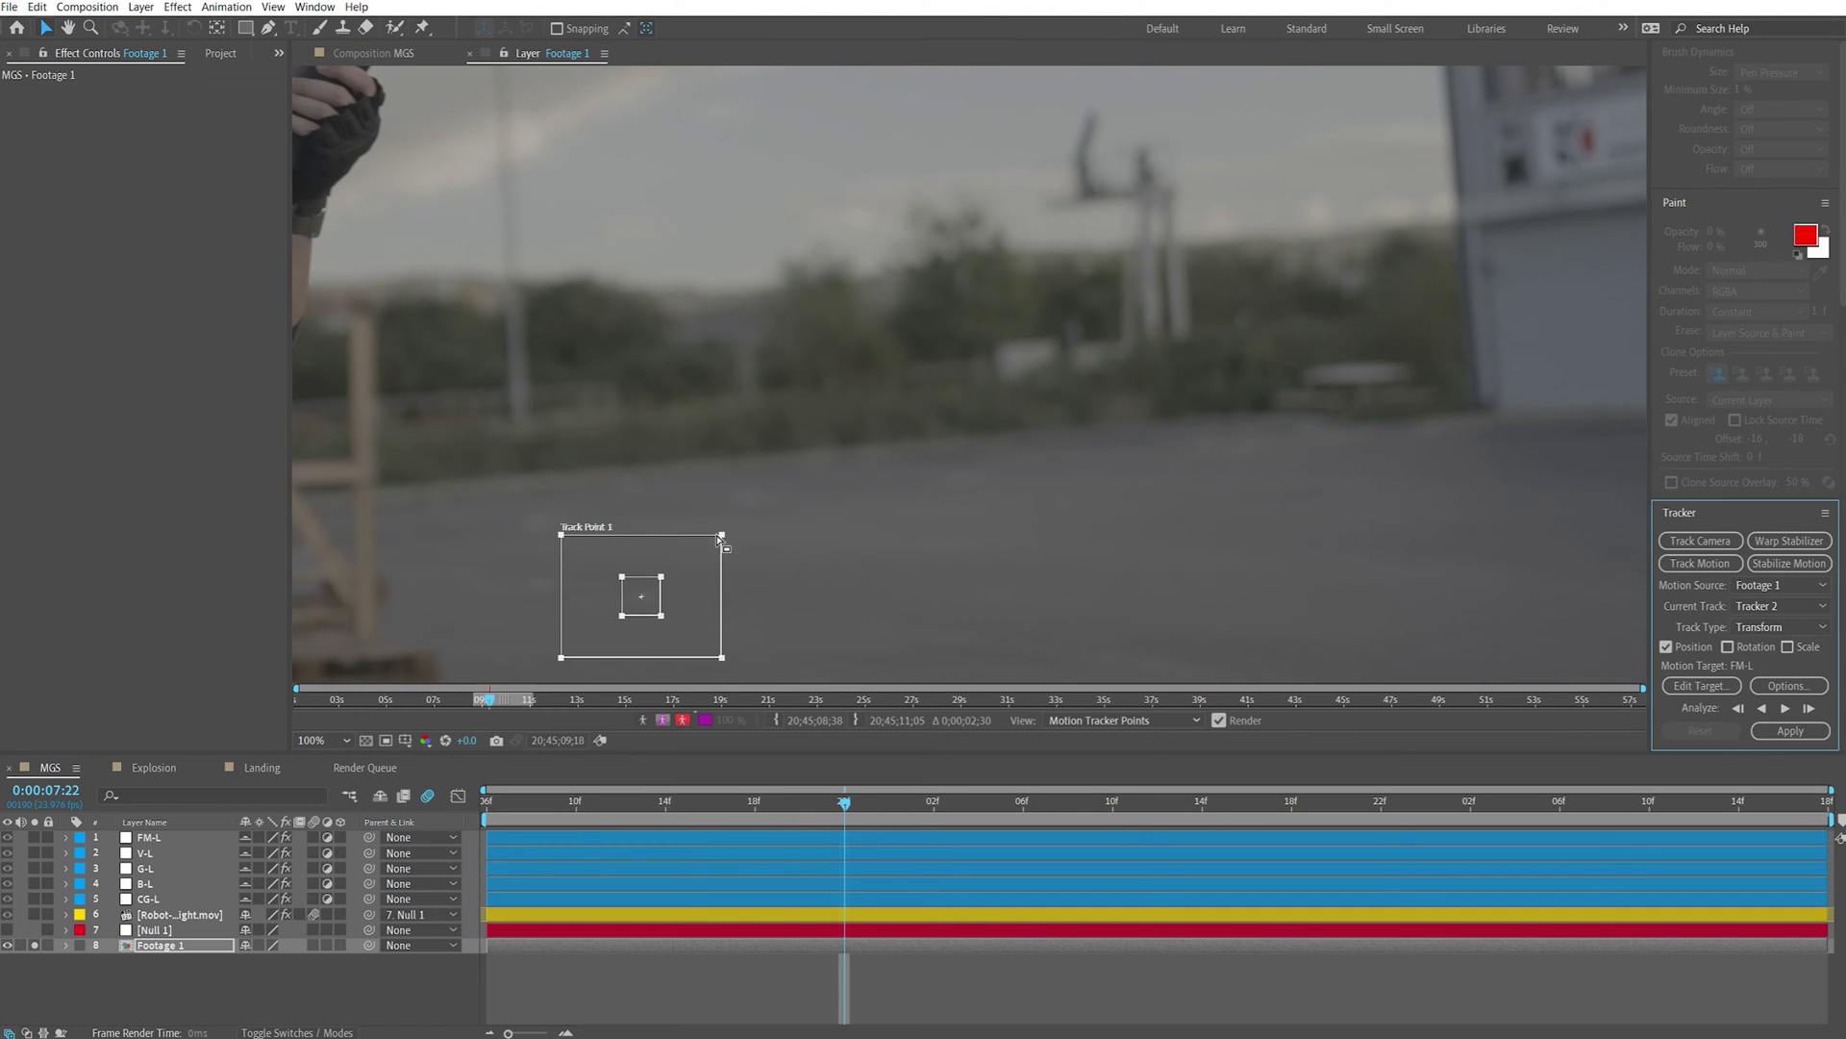
{"action": "mouse_move", "coordinate": [722, 535]}
{"action": "left_mouse_down"}
{"action": "mouse_move", "coordinate": [678, 572]}
{"action": "mouse_move", "coordinate": [700, 550]}
{"action": "left_mouse_up"}
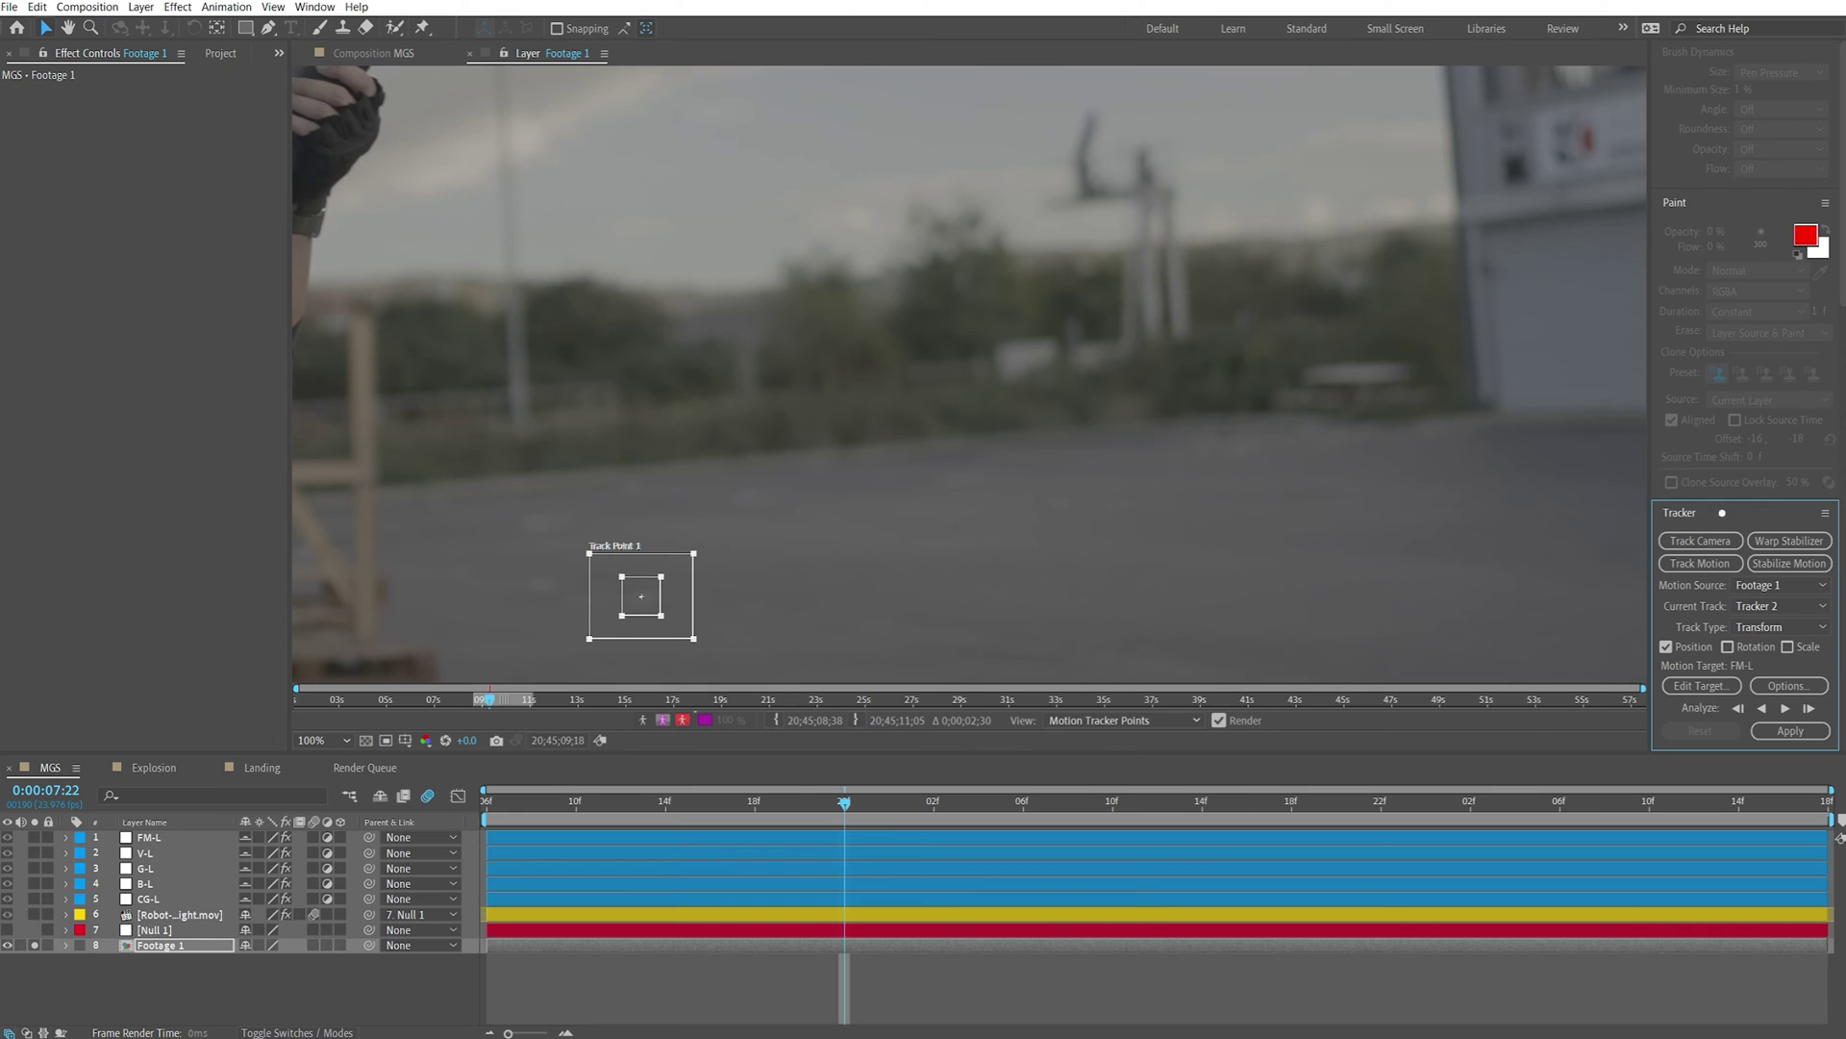
Enable rotation tracking and place an enlarged Track Point 2 on the sign of the building
{"action": "left_click", "coordinate": [1728, 646]}
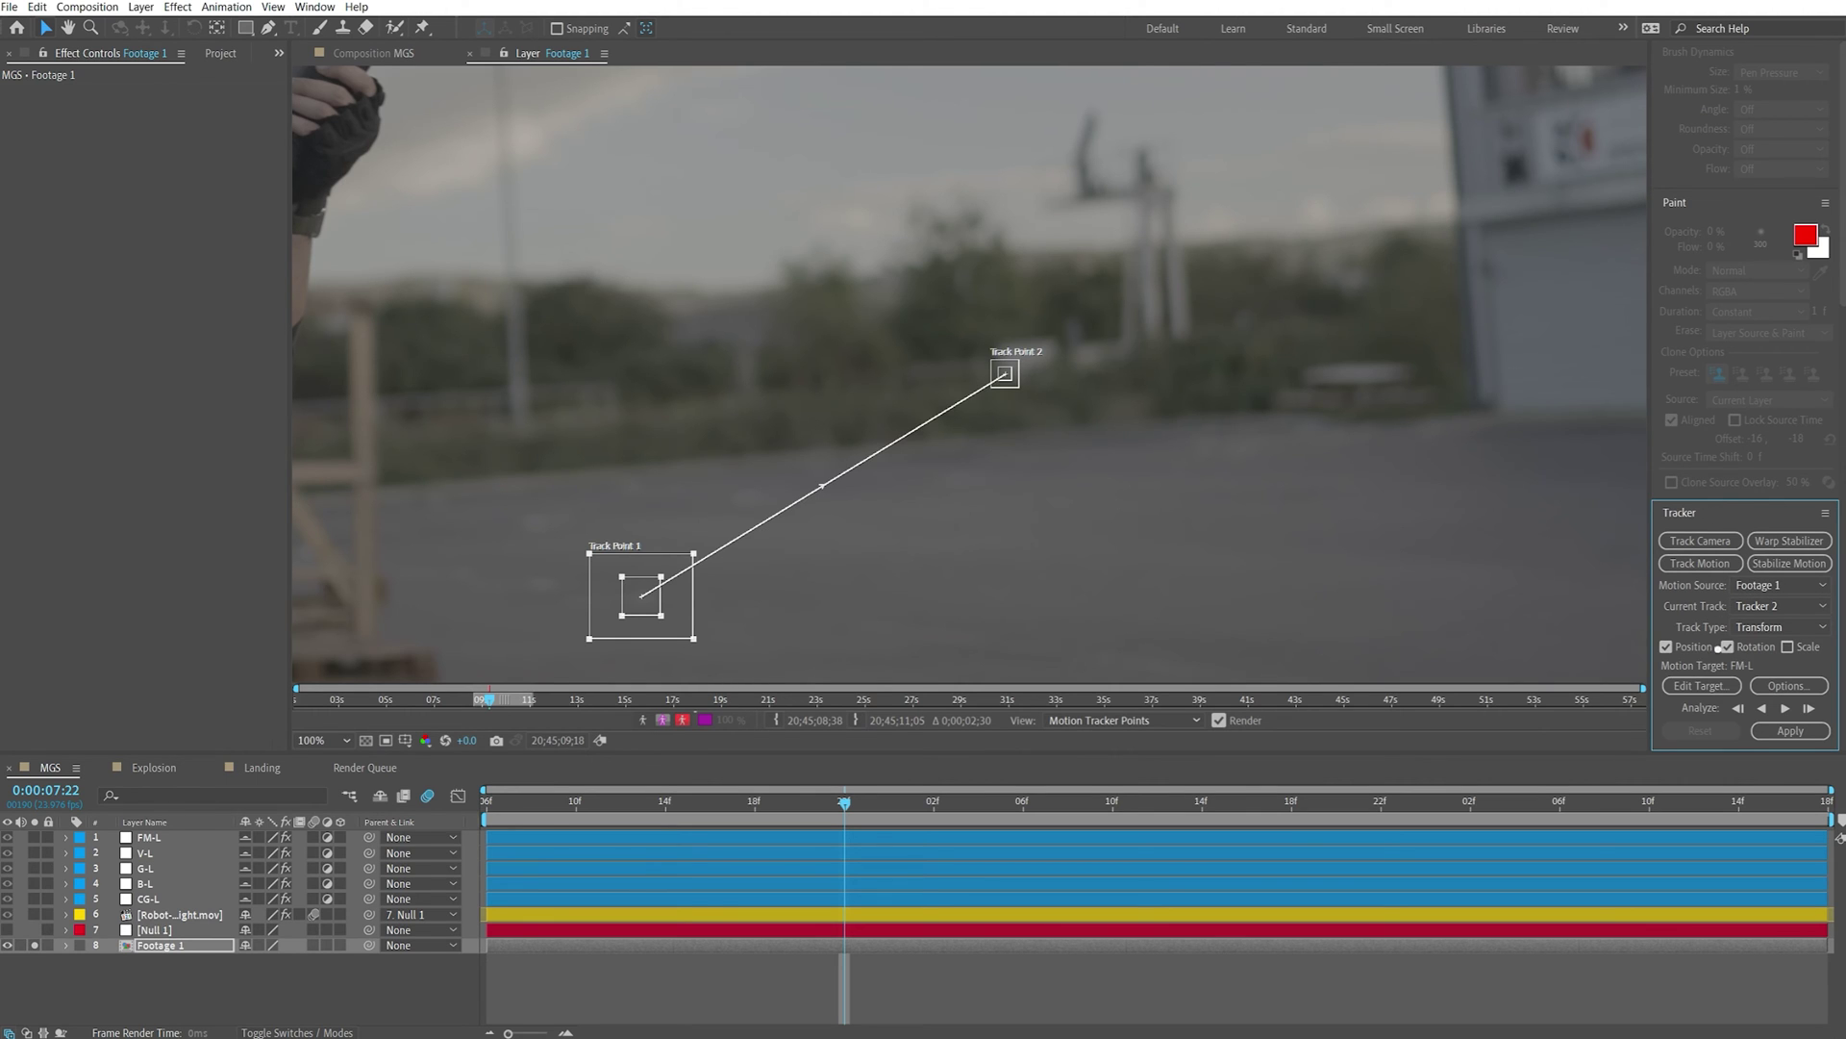
{"action": "left_click", "coordinate": [1016, 386]}
{"action": "mouse_move", "coordinate": [1015, 382]}
{"action": "left_mouse_down"}
{"action": "mouse_move", "coordinate": [1046, 412]}
{"action": "mouse_move", "coordinate": [1028, 390]}
{"action": "mouse_move", "coordinate": [1677, 420]}
{"action": "mouse_move", "coordinate": [1598, 339]}
{"action": "mouse_move", "coordinate": [1632, 128]}
{"action": "mouse_move", "coordinate": [1261, 153]}
{"action": "mouse_move", "coordinate": [1290, 106]}
{"action": "left_mouse_up"}
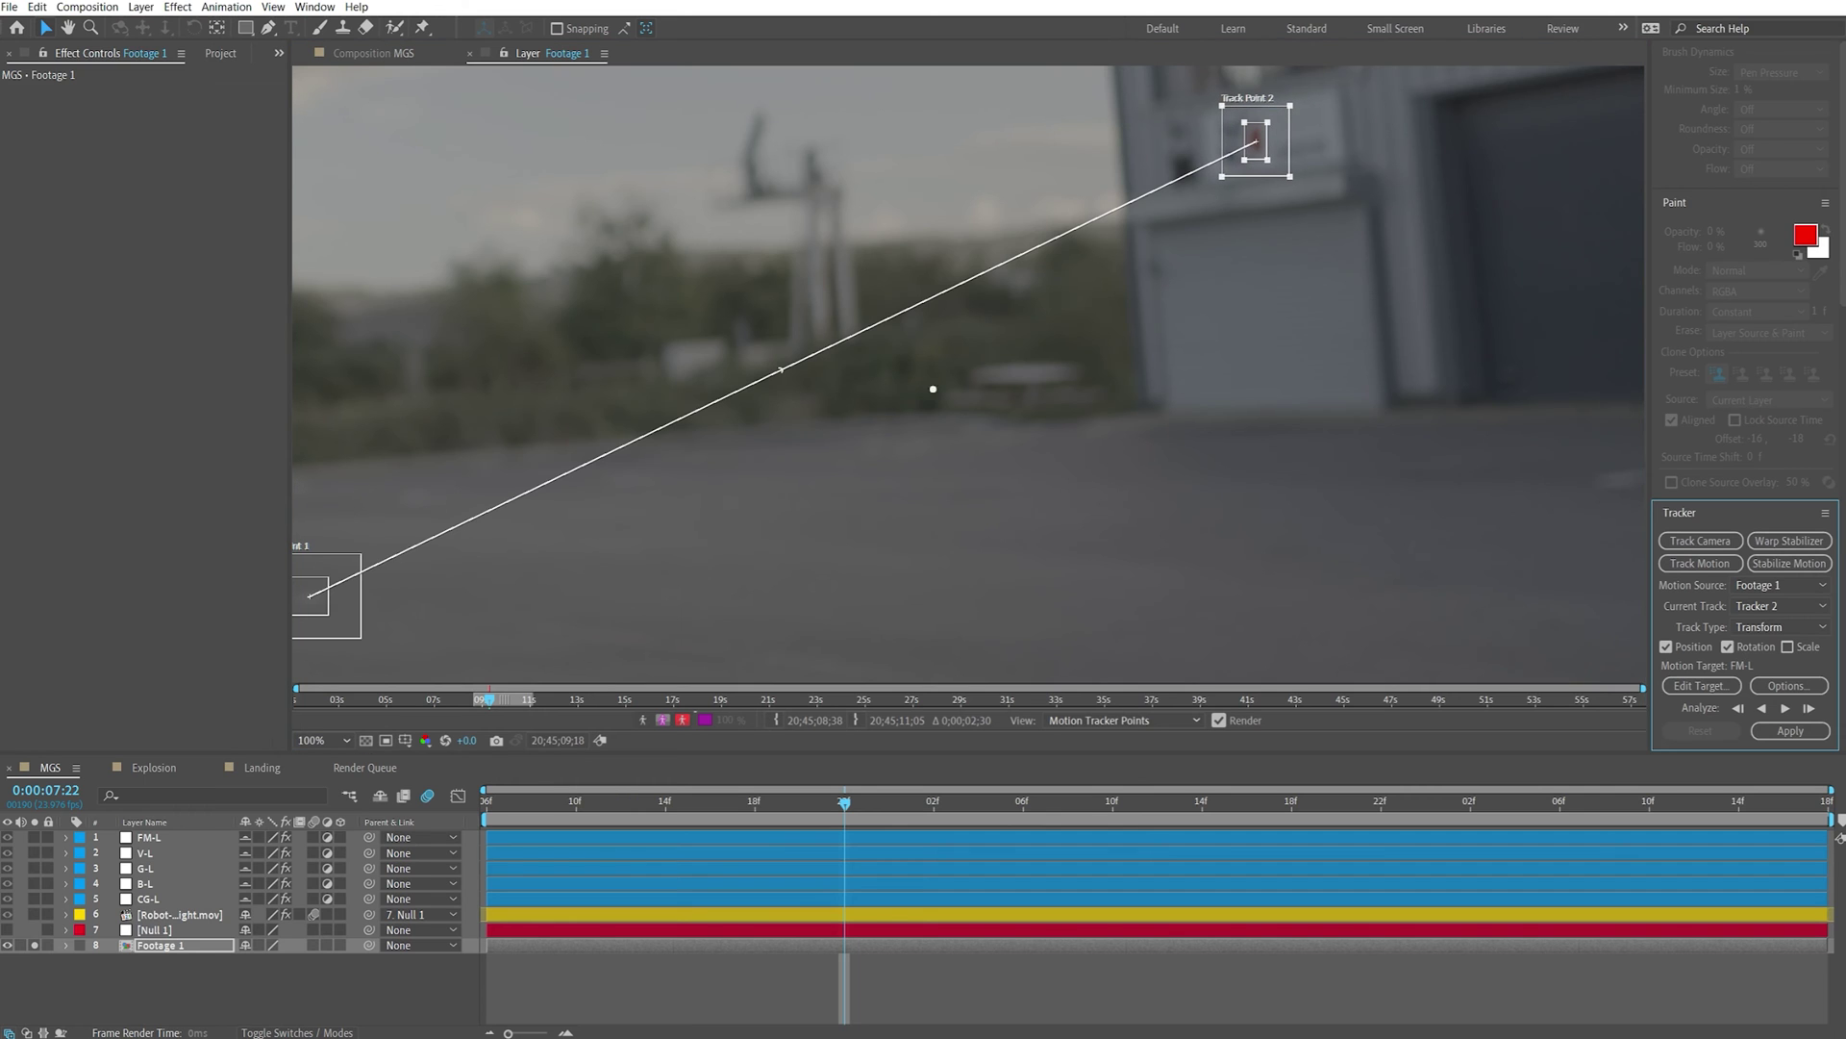
Fit the footage in view, analyze both track points forward, and check the track frame by frame
{"action": "left_click", "coordinate": [325, 740]}
{"action": "left_click", "coordinate": [349, 418]}
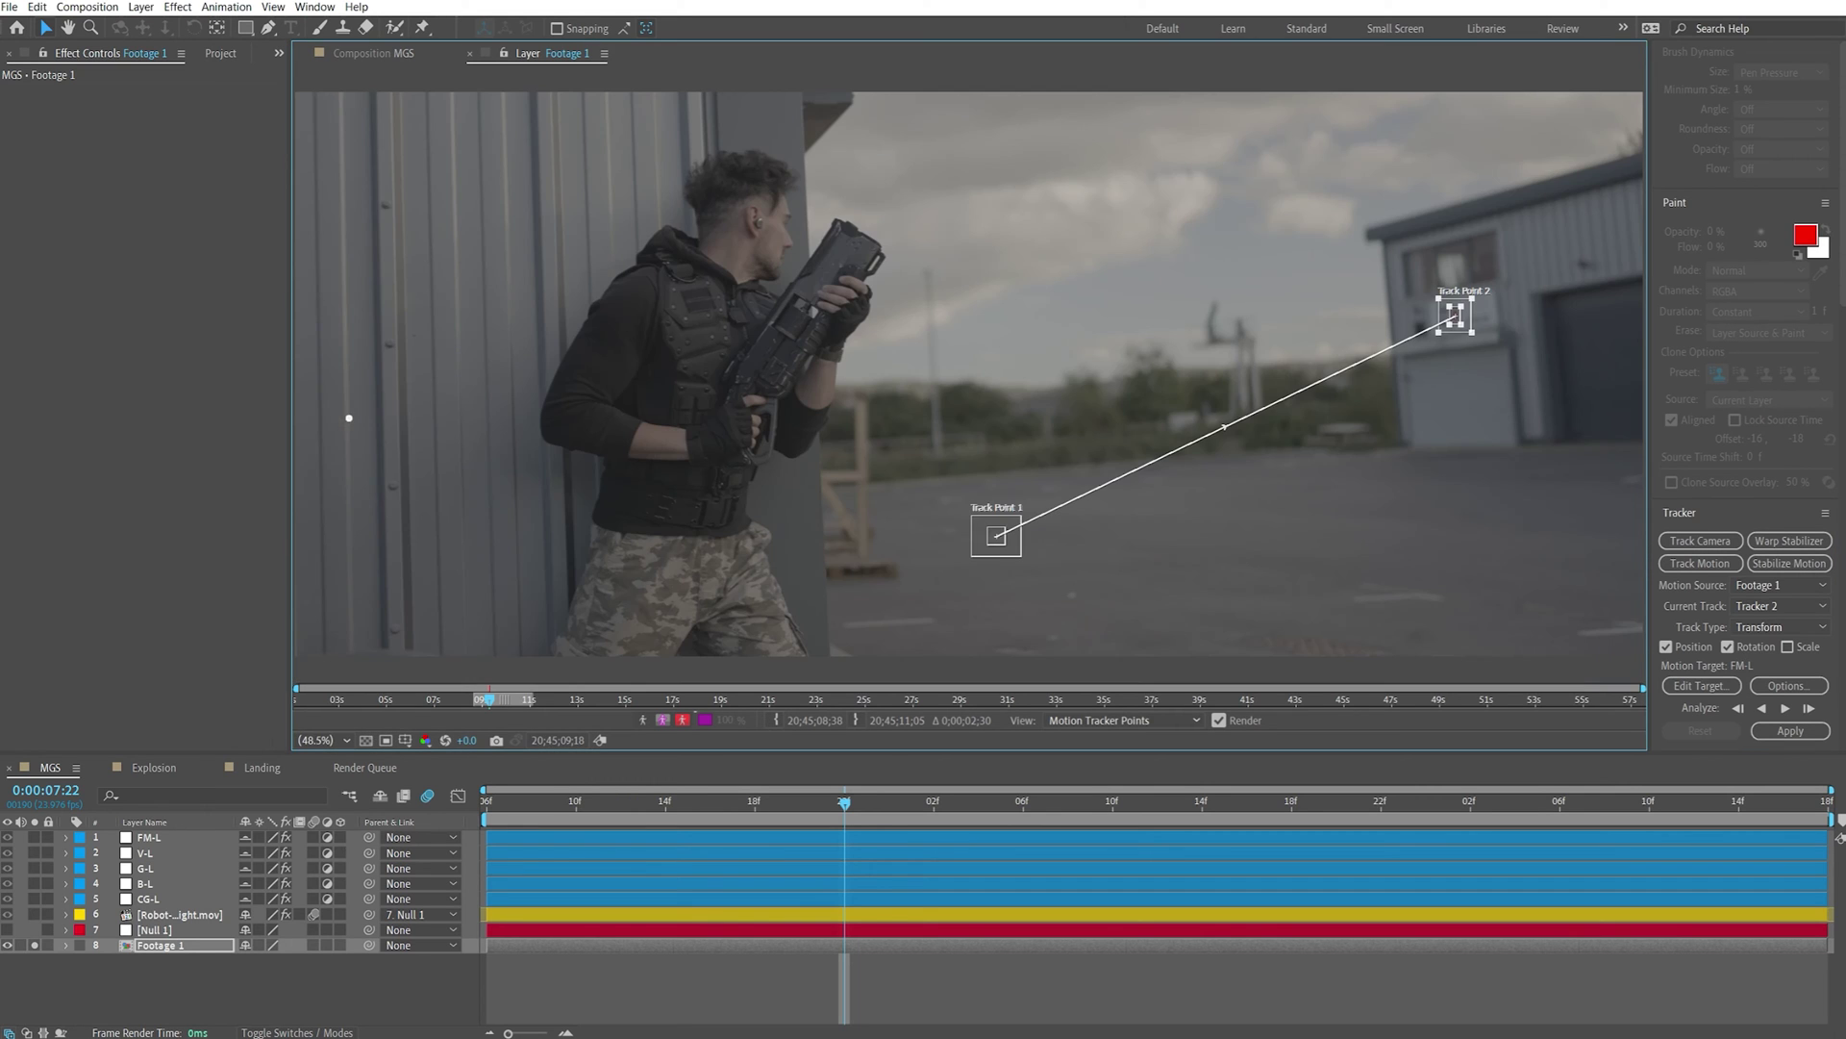
{"action": "left_click", "coordinate": [1786, 709]}
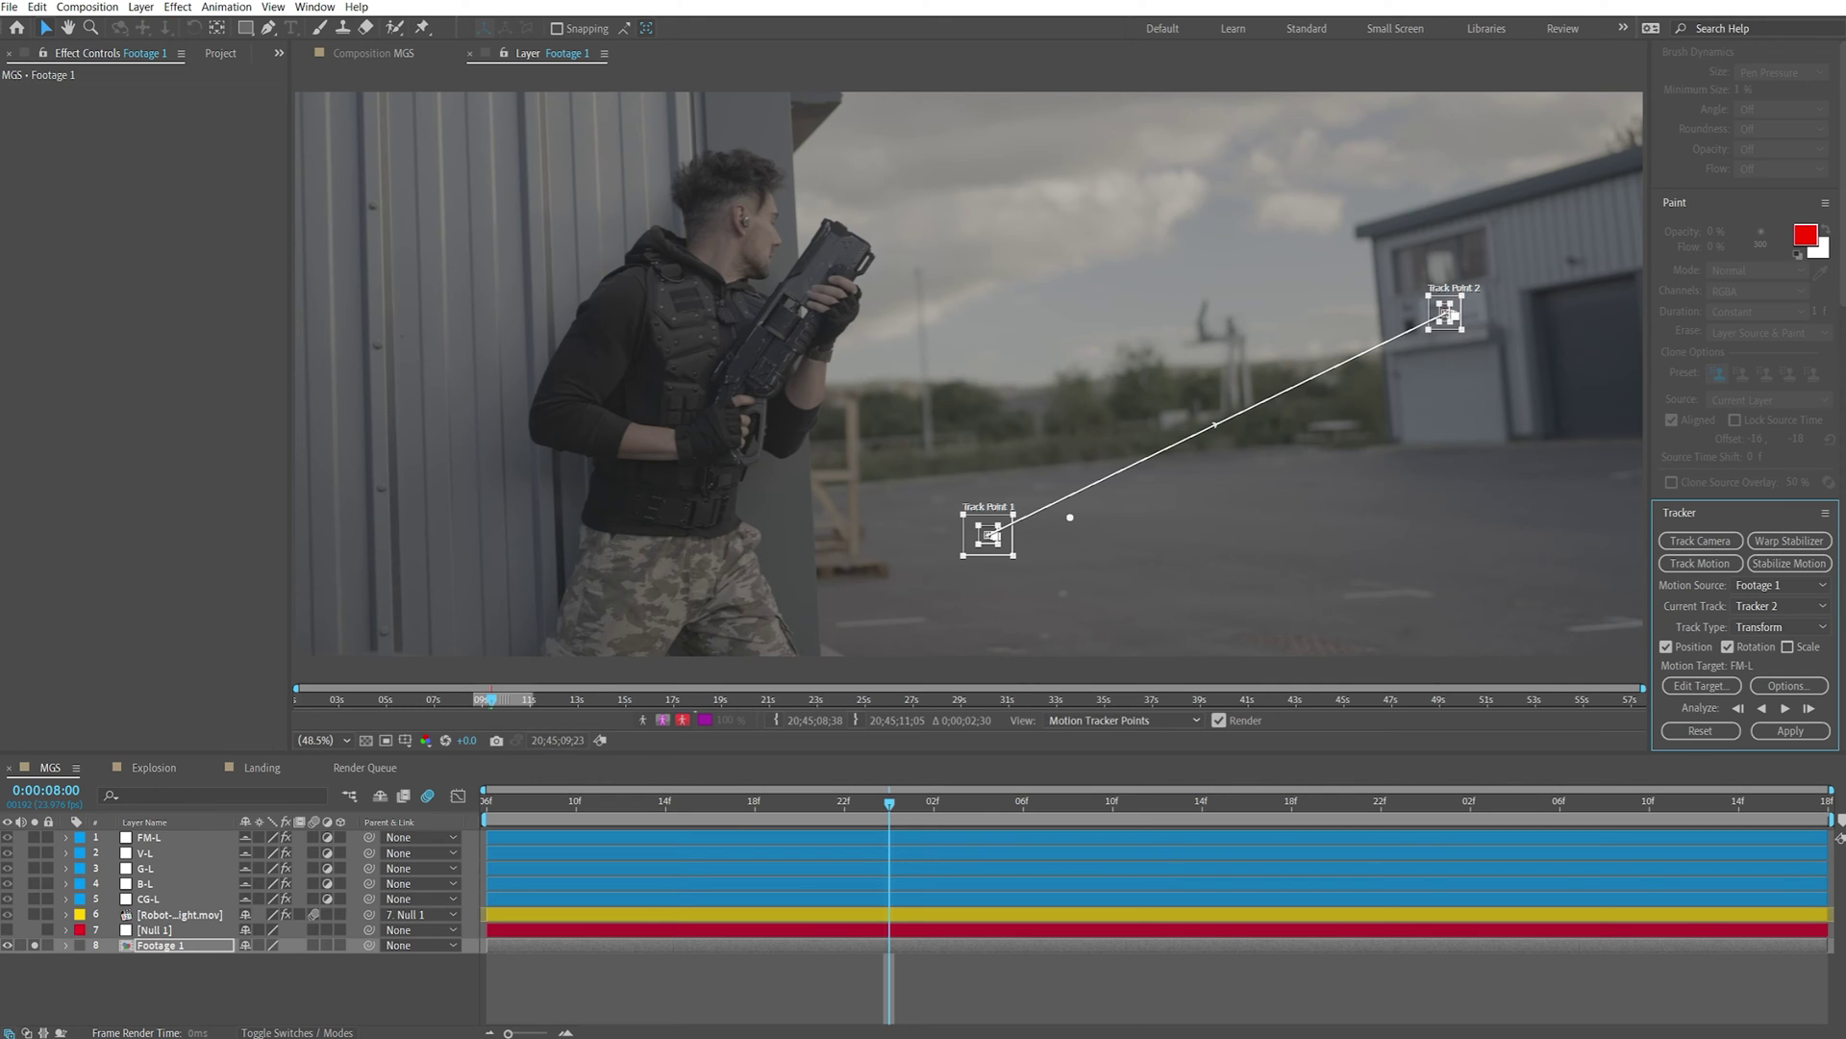
{"action": "key", "text": "Page_Up"}
{"action": "key", "text": "Page_Up"}
{"action": "key", "text": "Page_Up"}
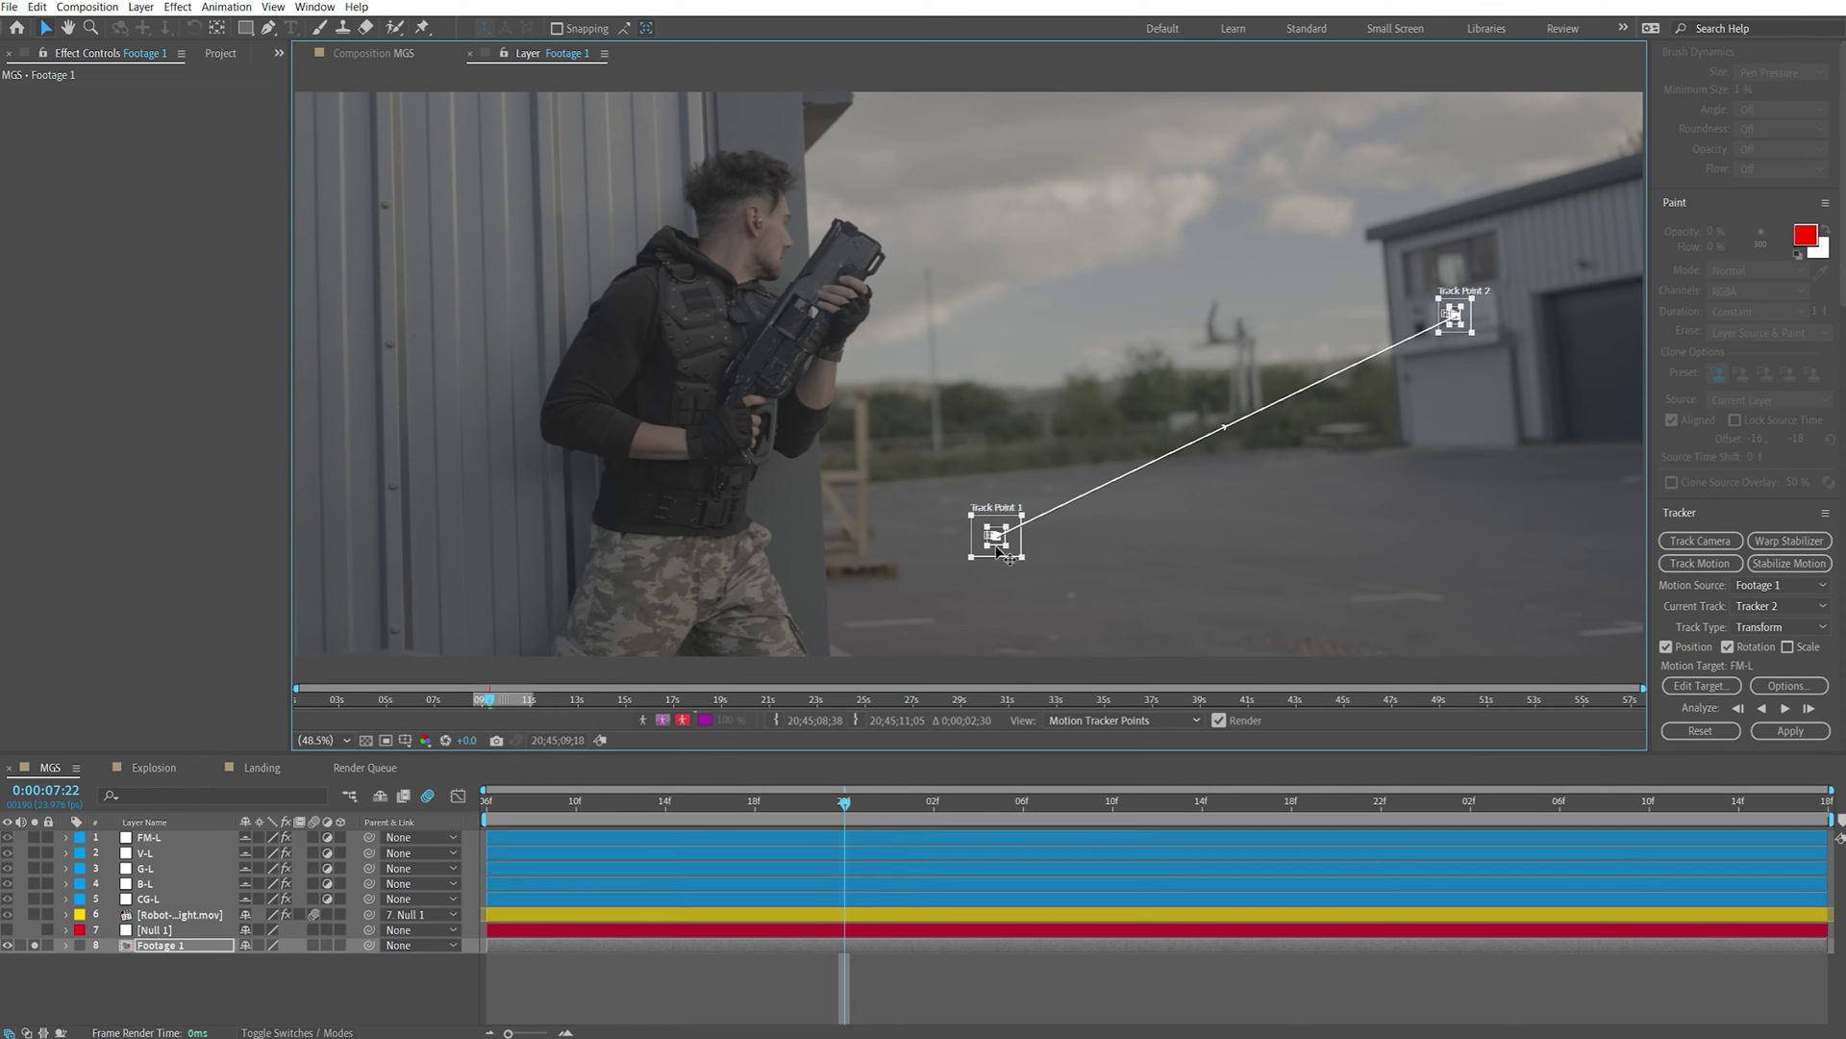
{"action": "key", "text": "Page_Down"}
{"action": "key", "text": "Page_Down"}
{"action": "key", "text": "Page_Up"}
Try to choose Null 1 as the motion target for the Footage 1 track
{"action": "left_click", "coordinate": [141, 7]}
{"action": "mouse_move", "coordinate": [168, 26]}
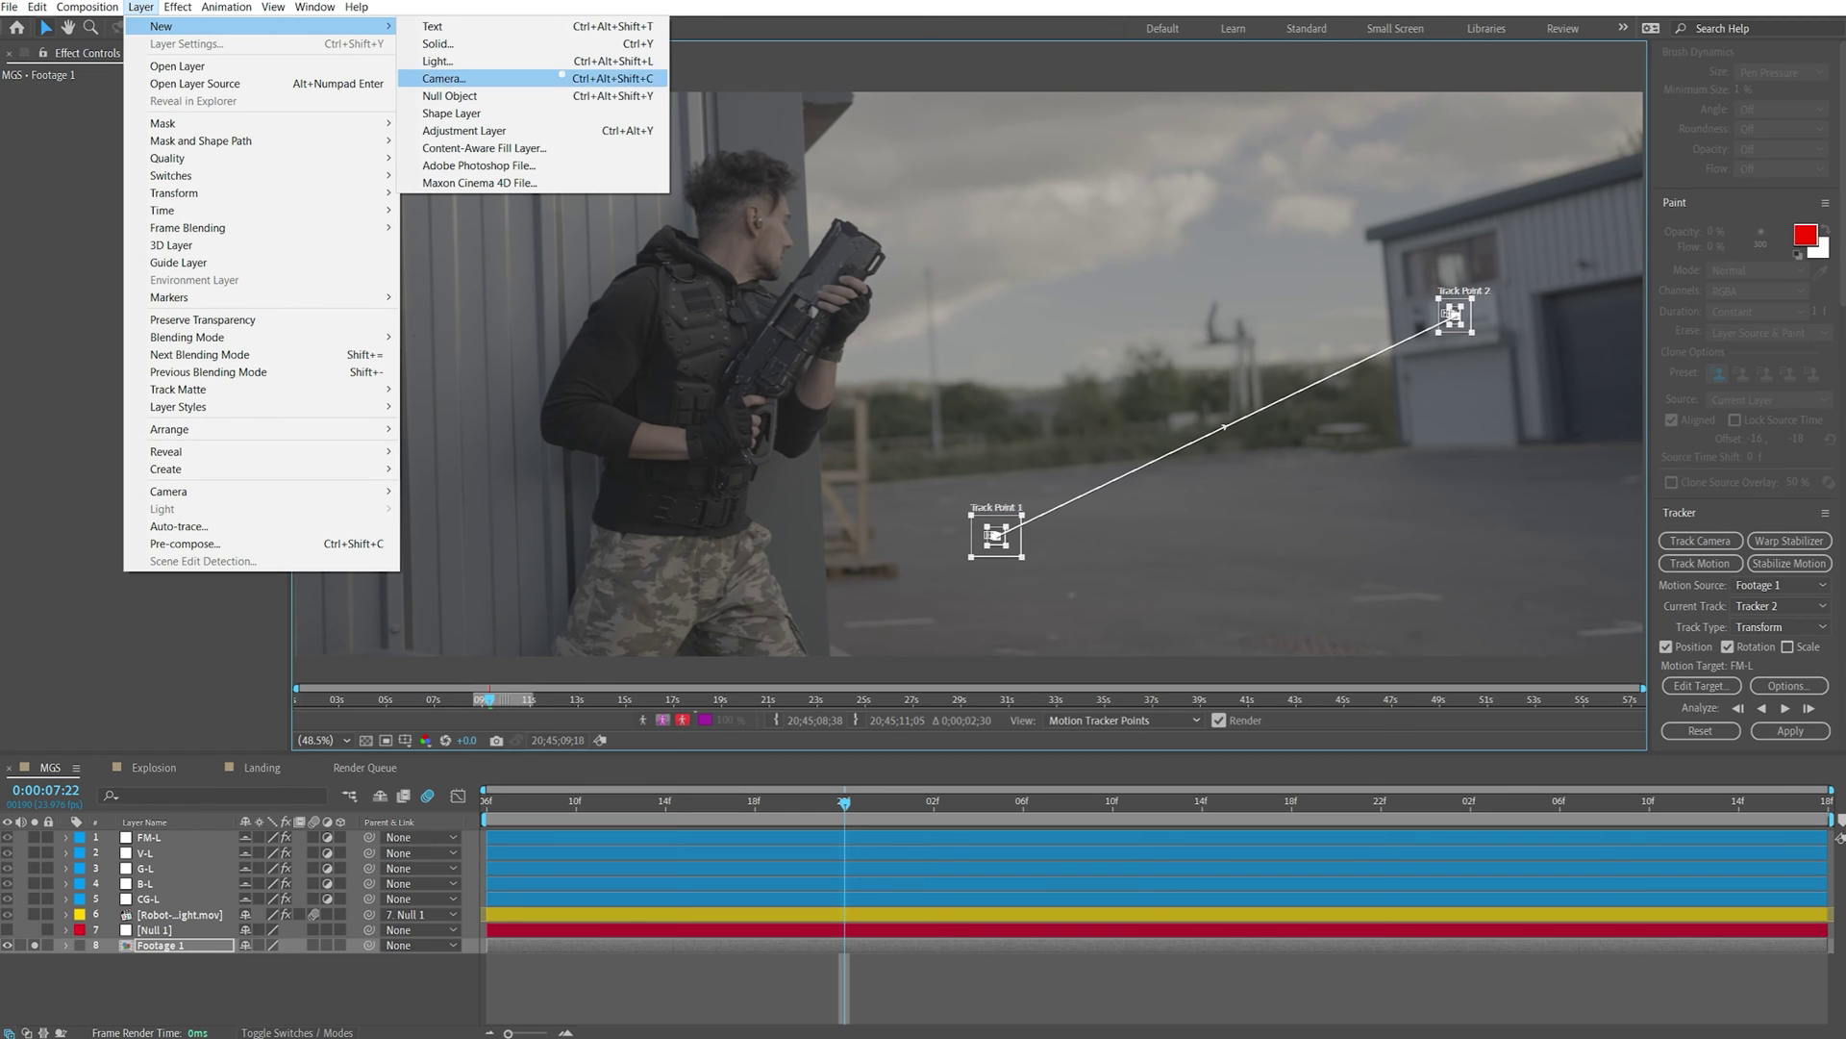
{"action": "left_click", "coordinate": [177, 930]}
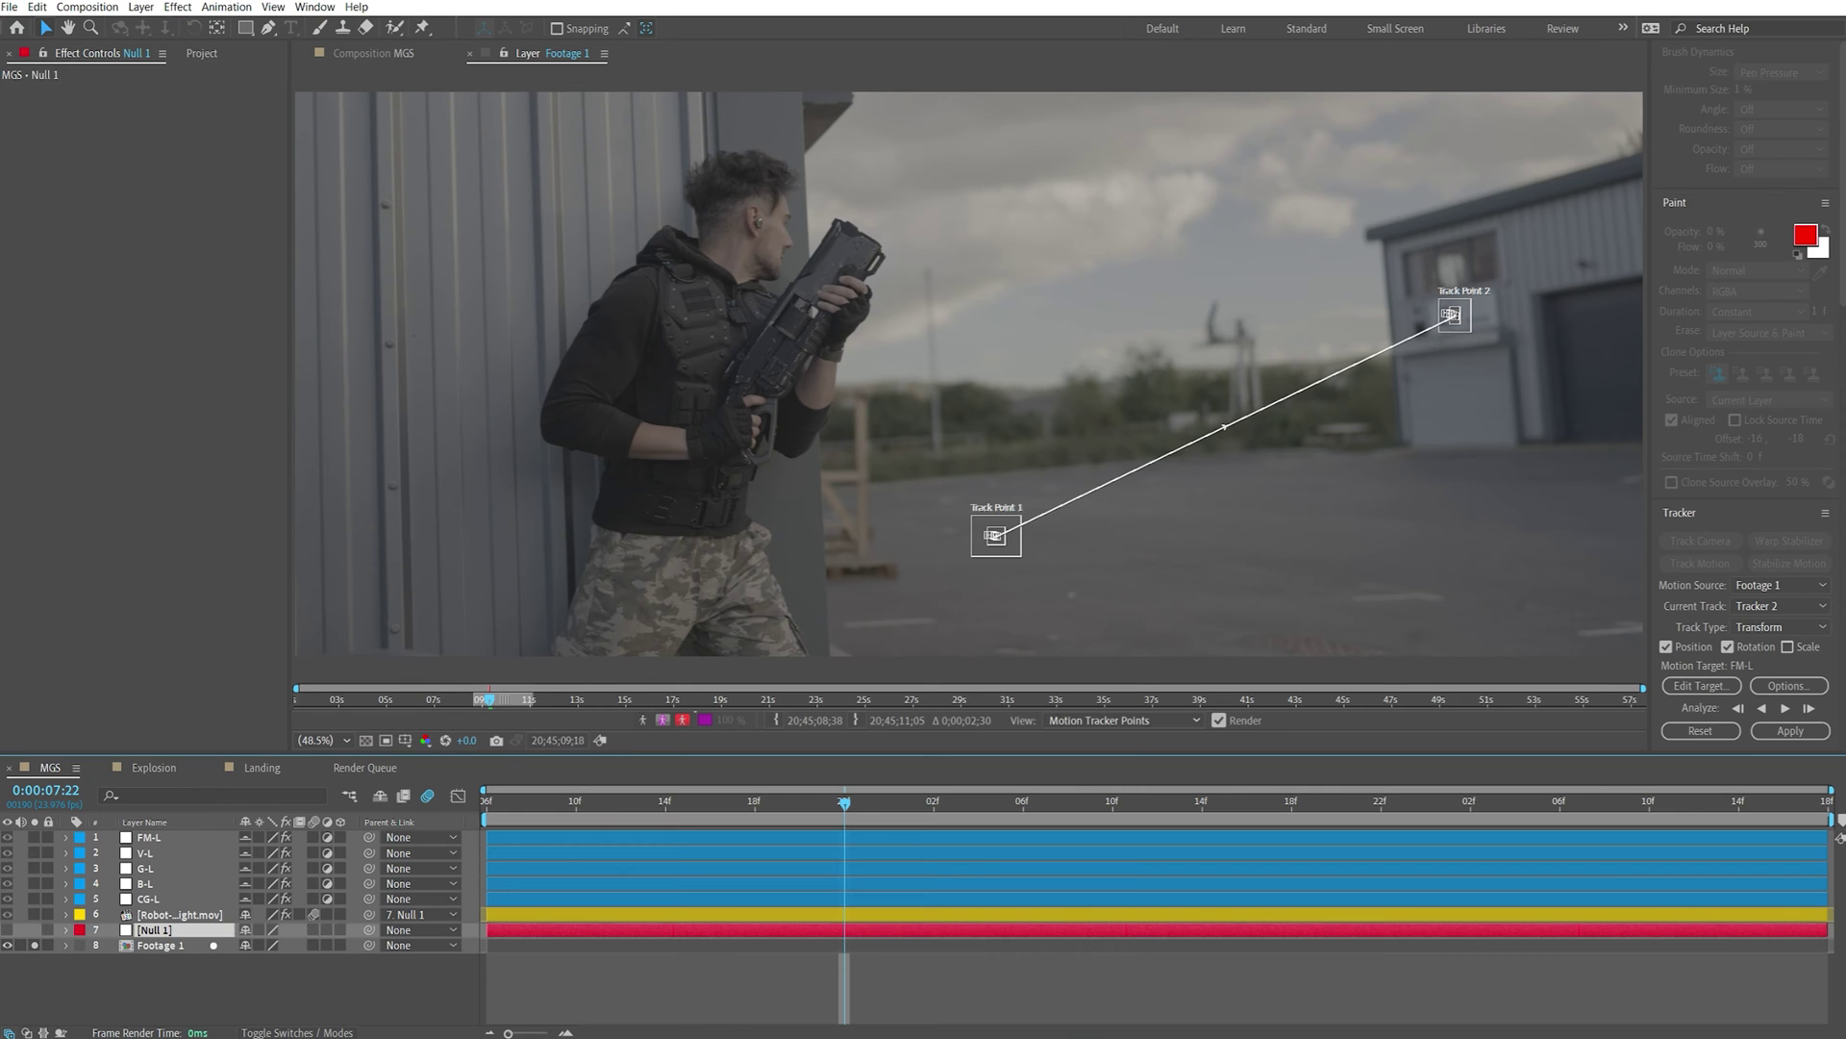
{"action": "left_click", "coordinate": [214, 946]}
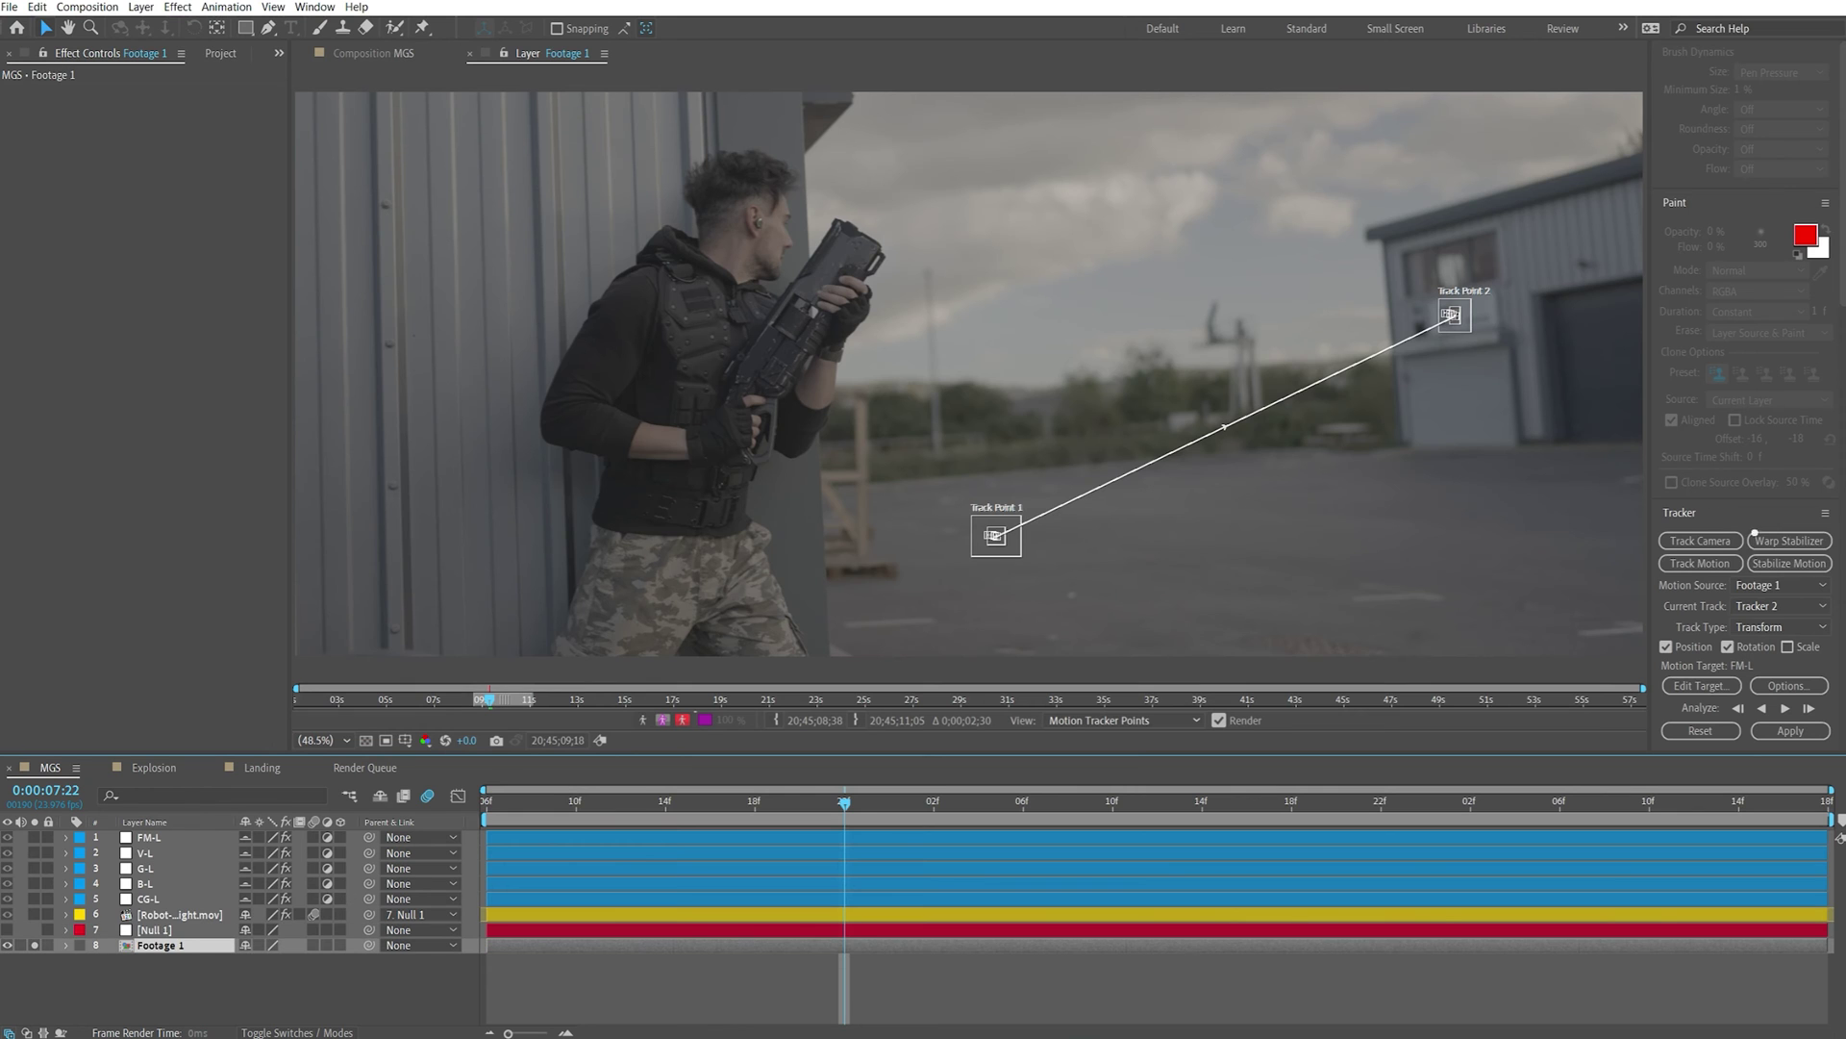
{"action": "left_click", "coordinate": [1701, 685]}
{"action": "left_click", "coordinate": [1026, 522]}
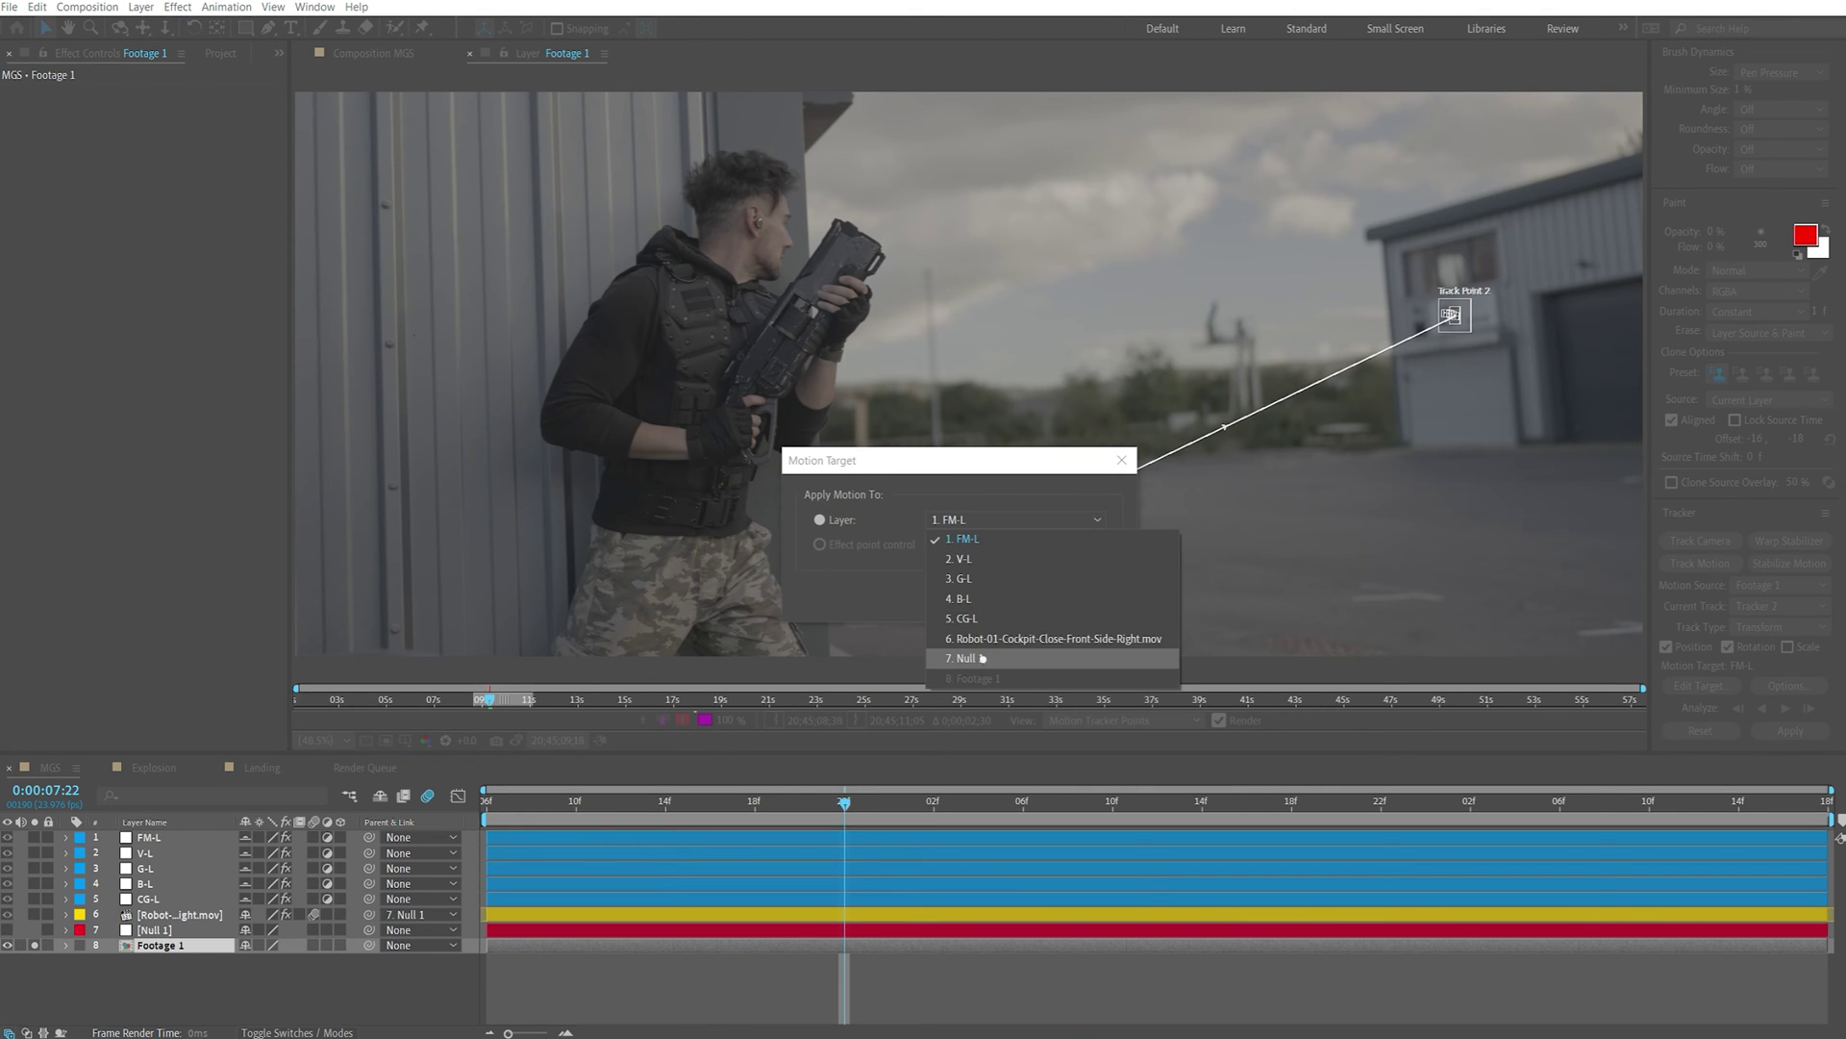
{"action": "left_click", "coordinate": [986, 681]}
{"action": "left_click", "coordinate": [1084, 598]}
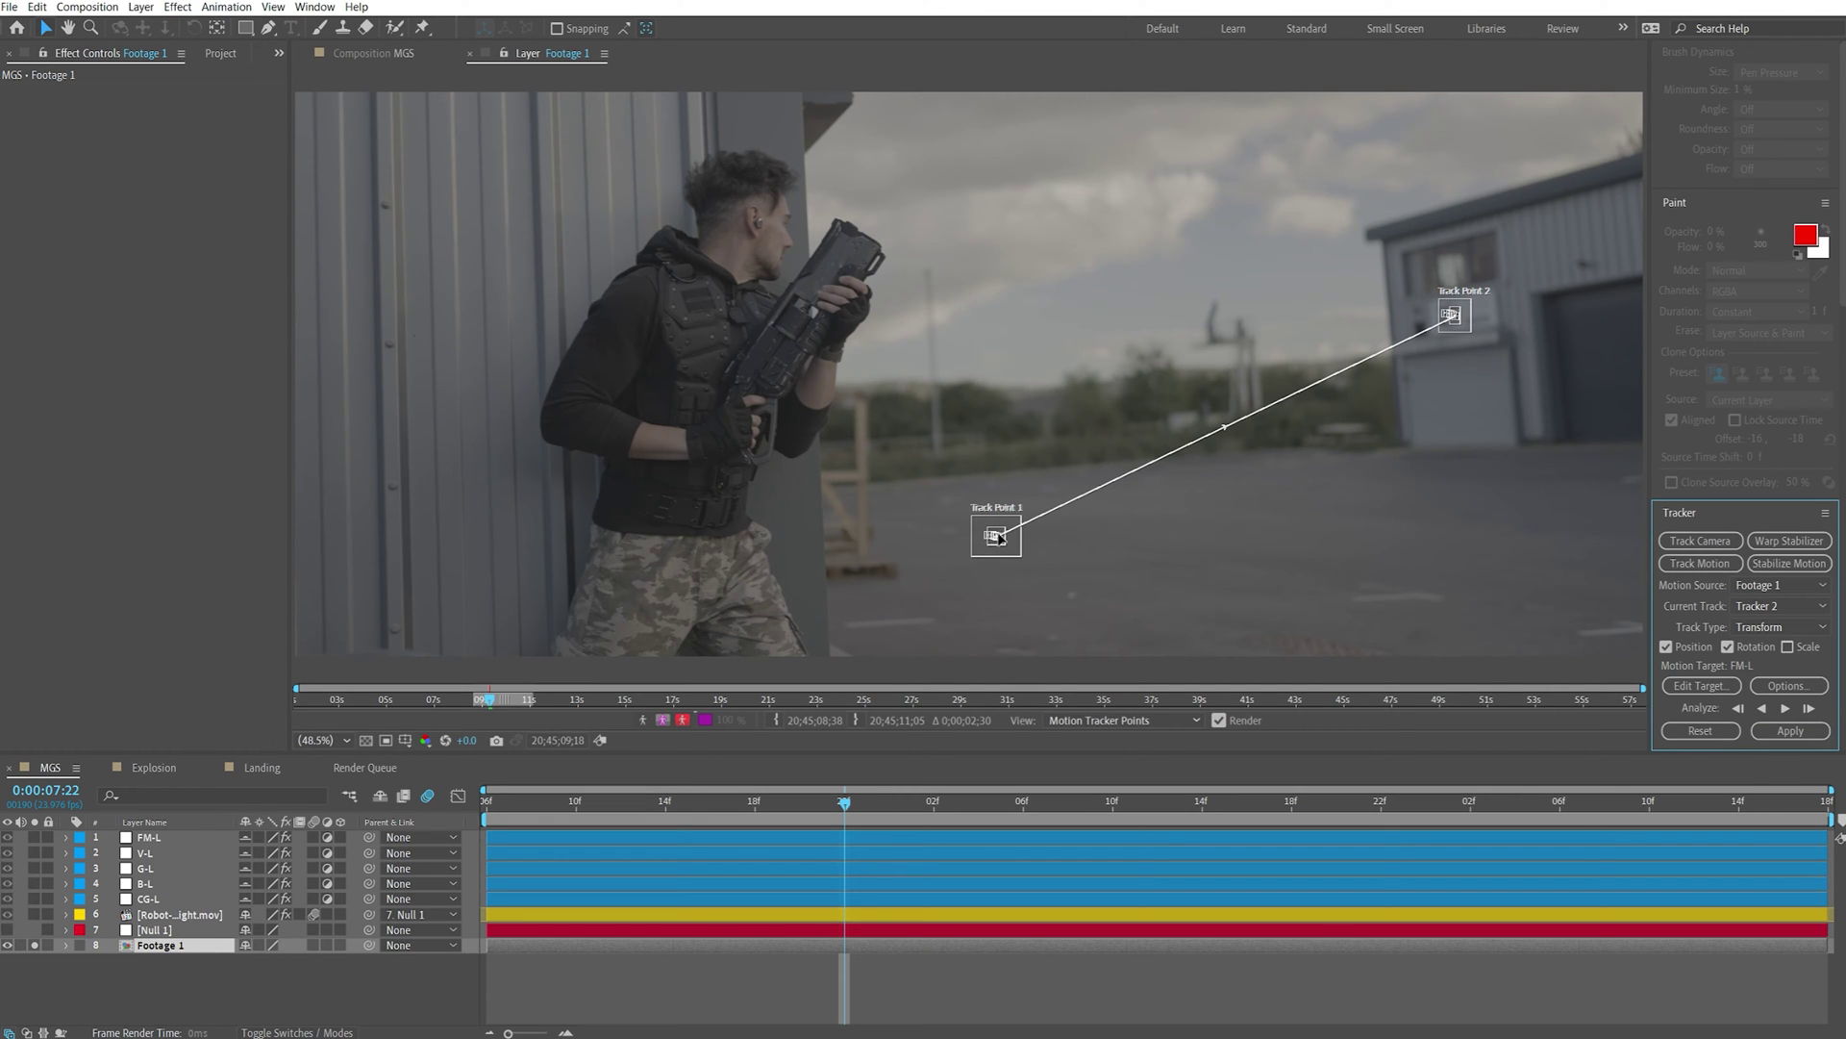
Return to the MGS composition, solo Null 1, and reveal its tracked keyframes to check its movement against the footage
{"action": "left_click", "coordinate": [173, 931]}
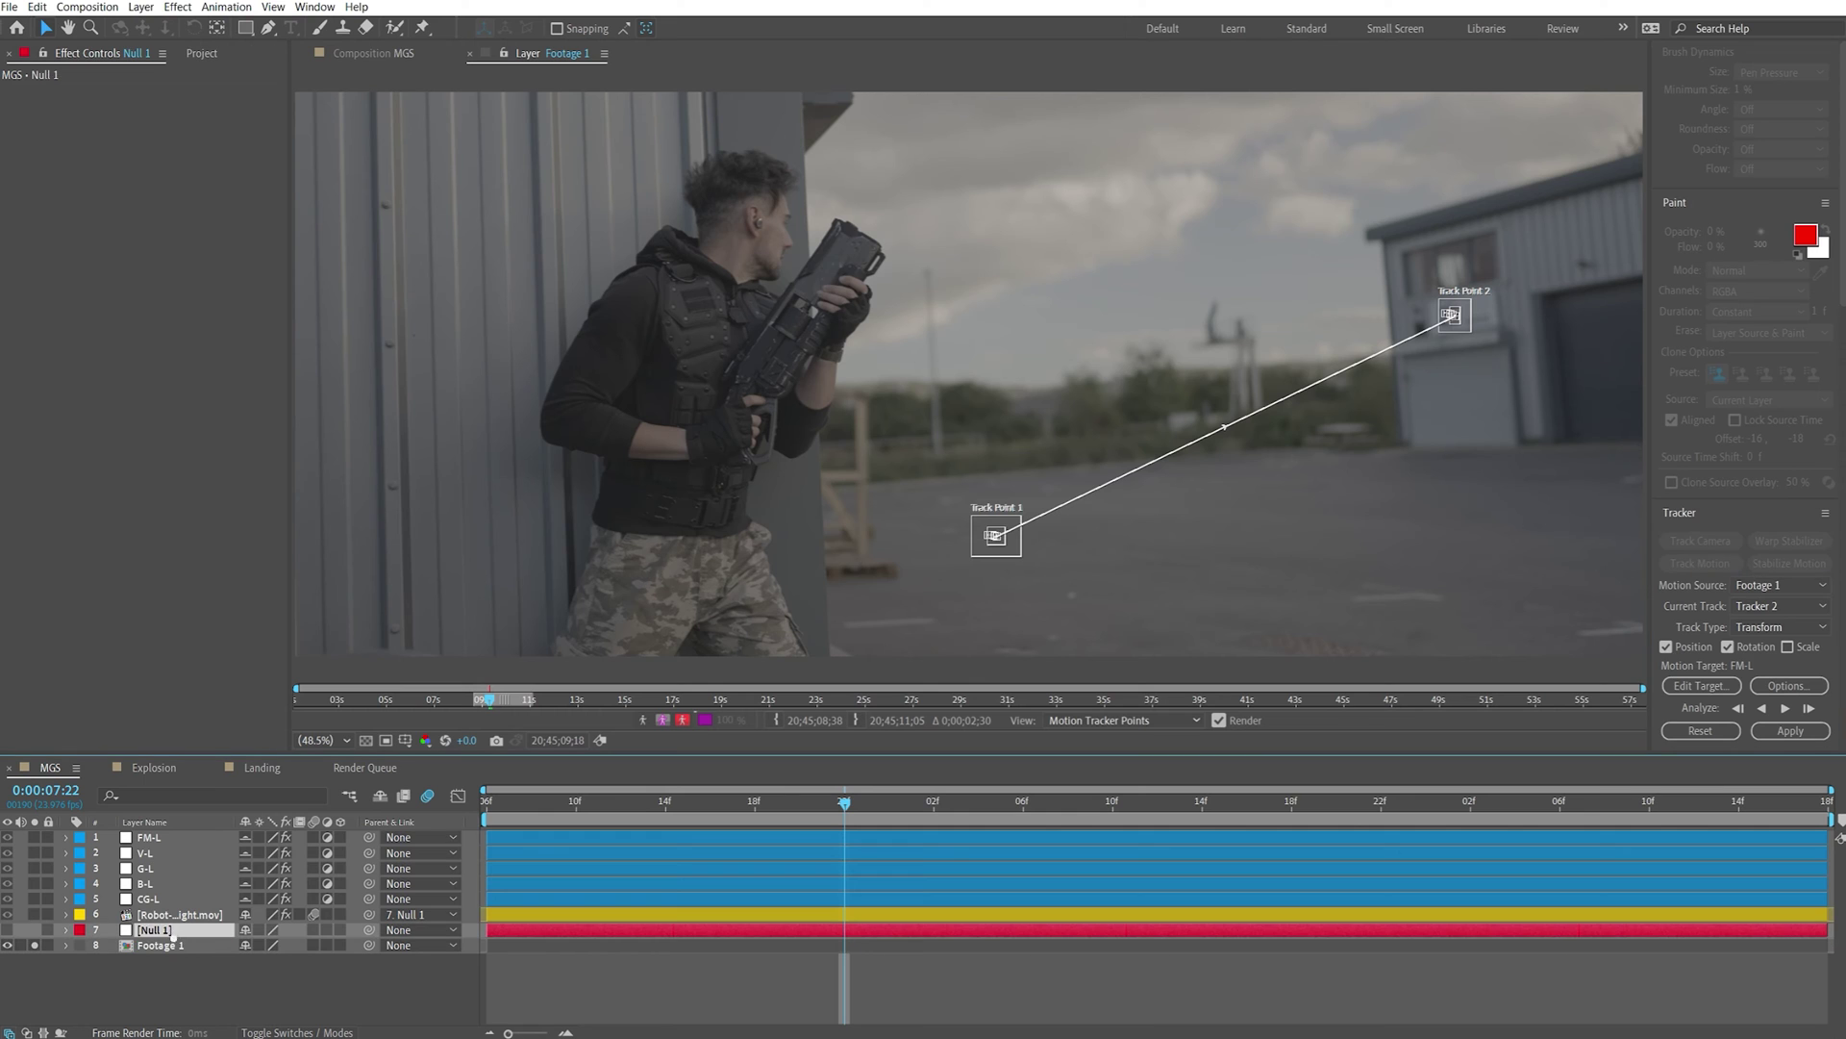
{"action": "left_click", "coordinate": [470, 54]}
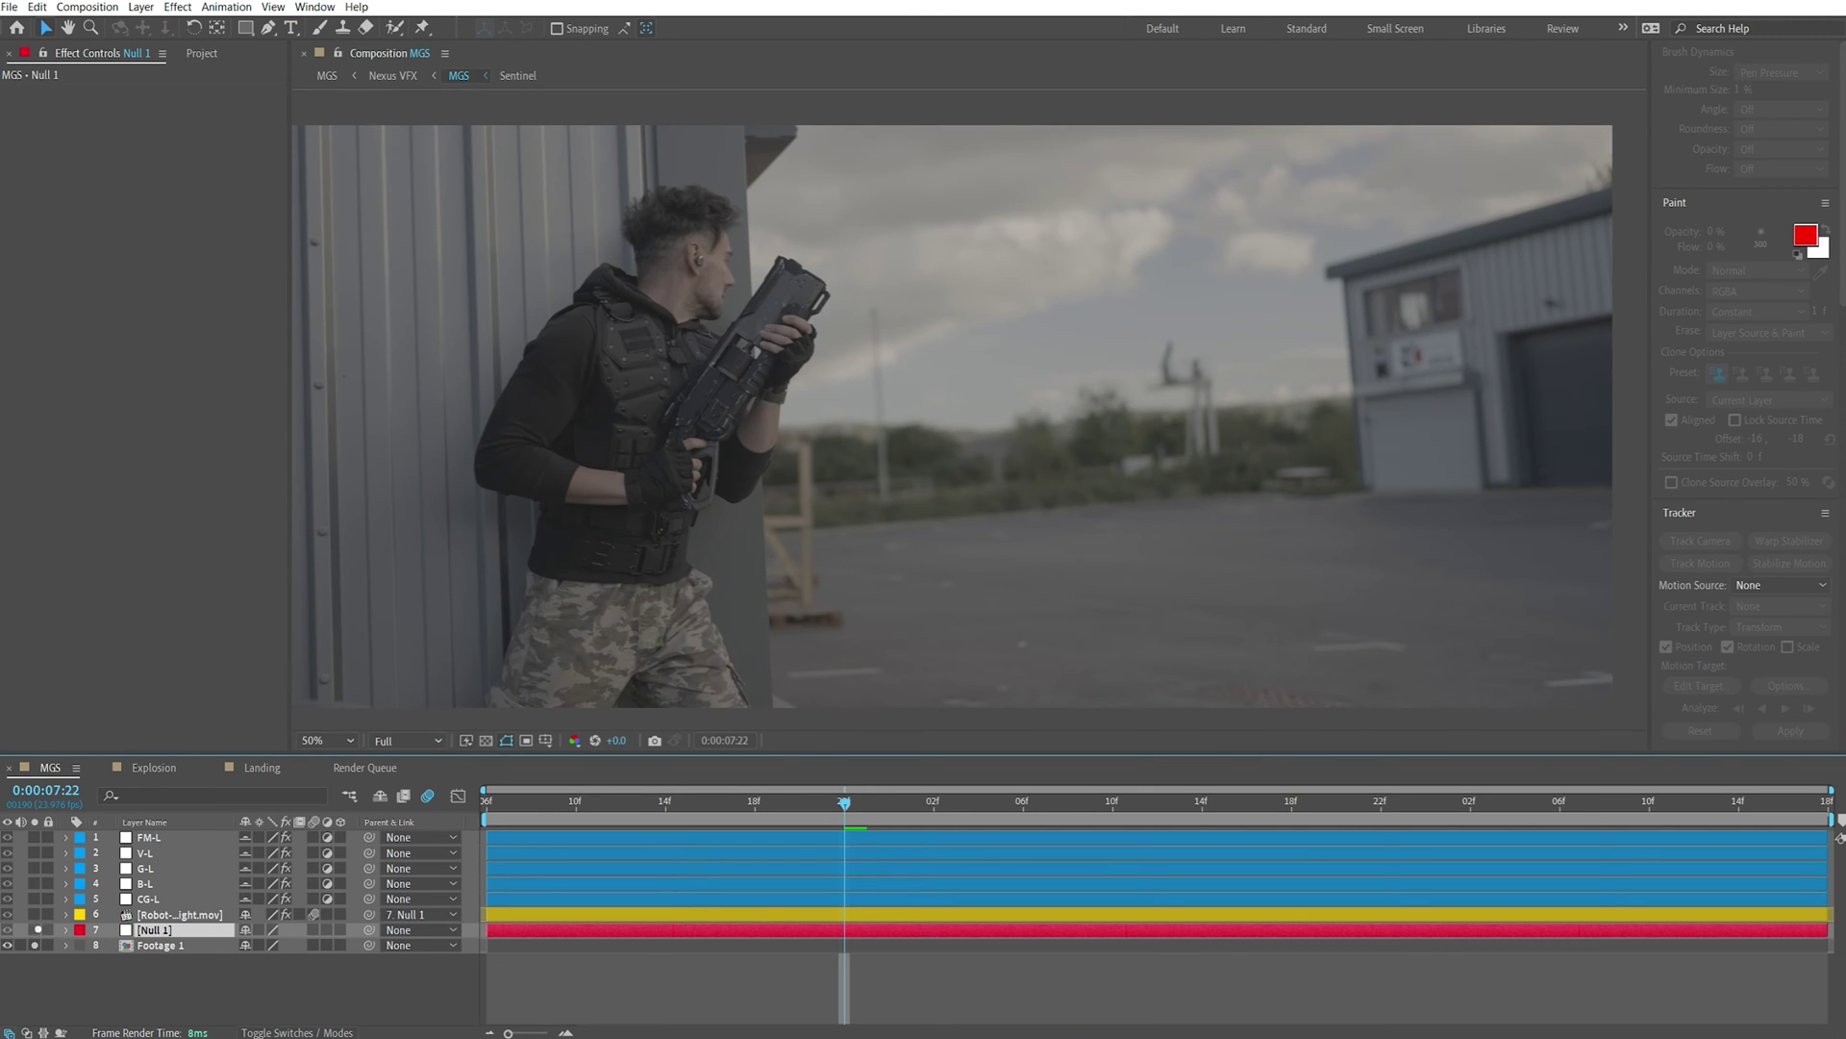
{"action": "left_click", "coordinate": [35, 929]}
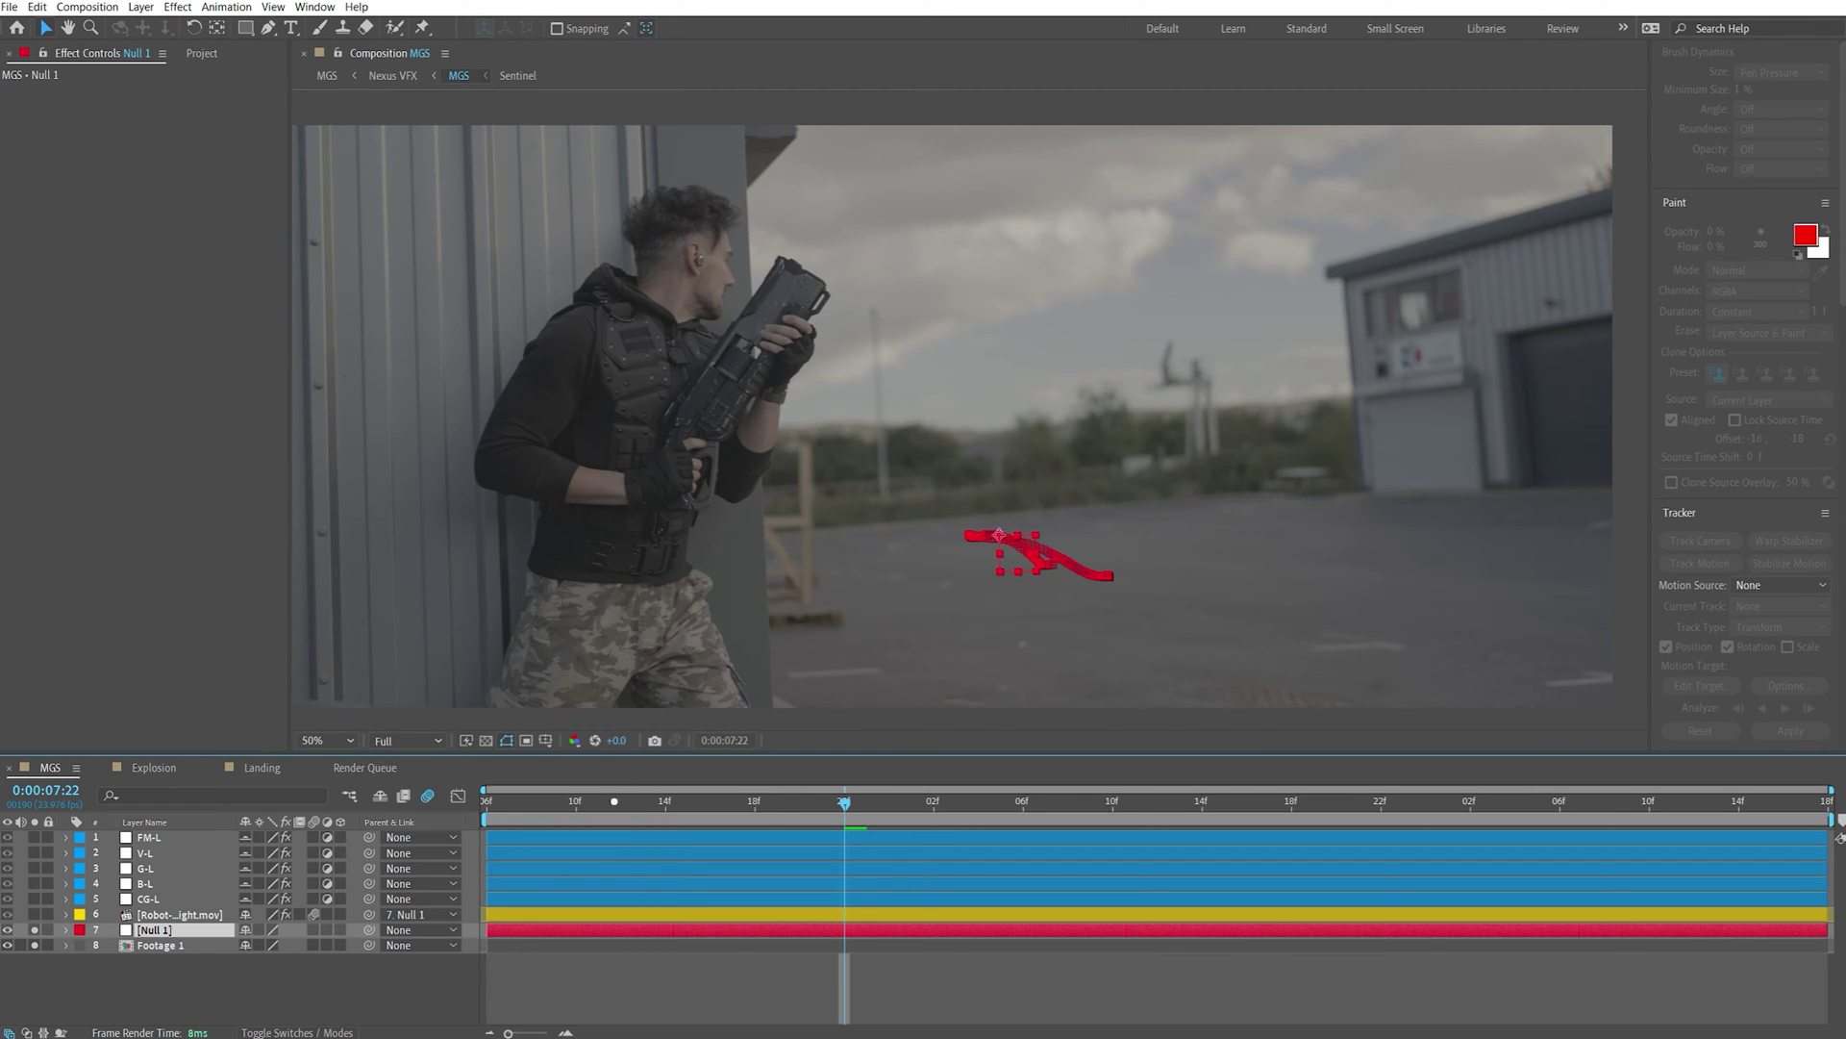
{"action": "key", "text": "u"}
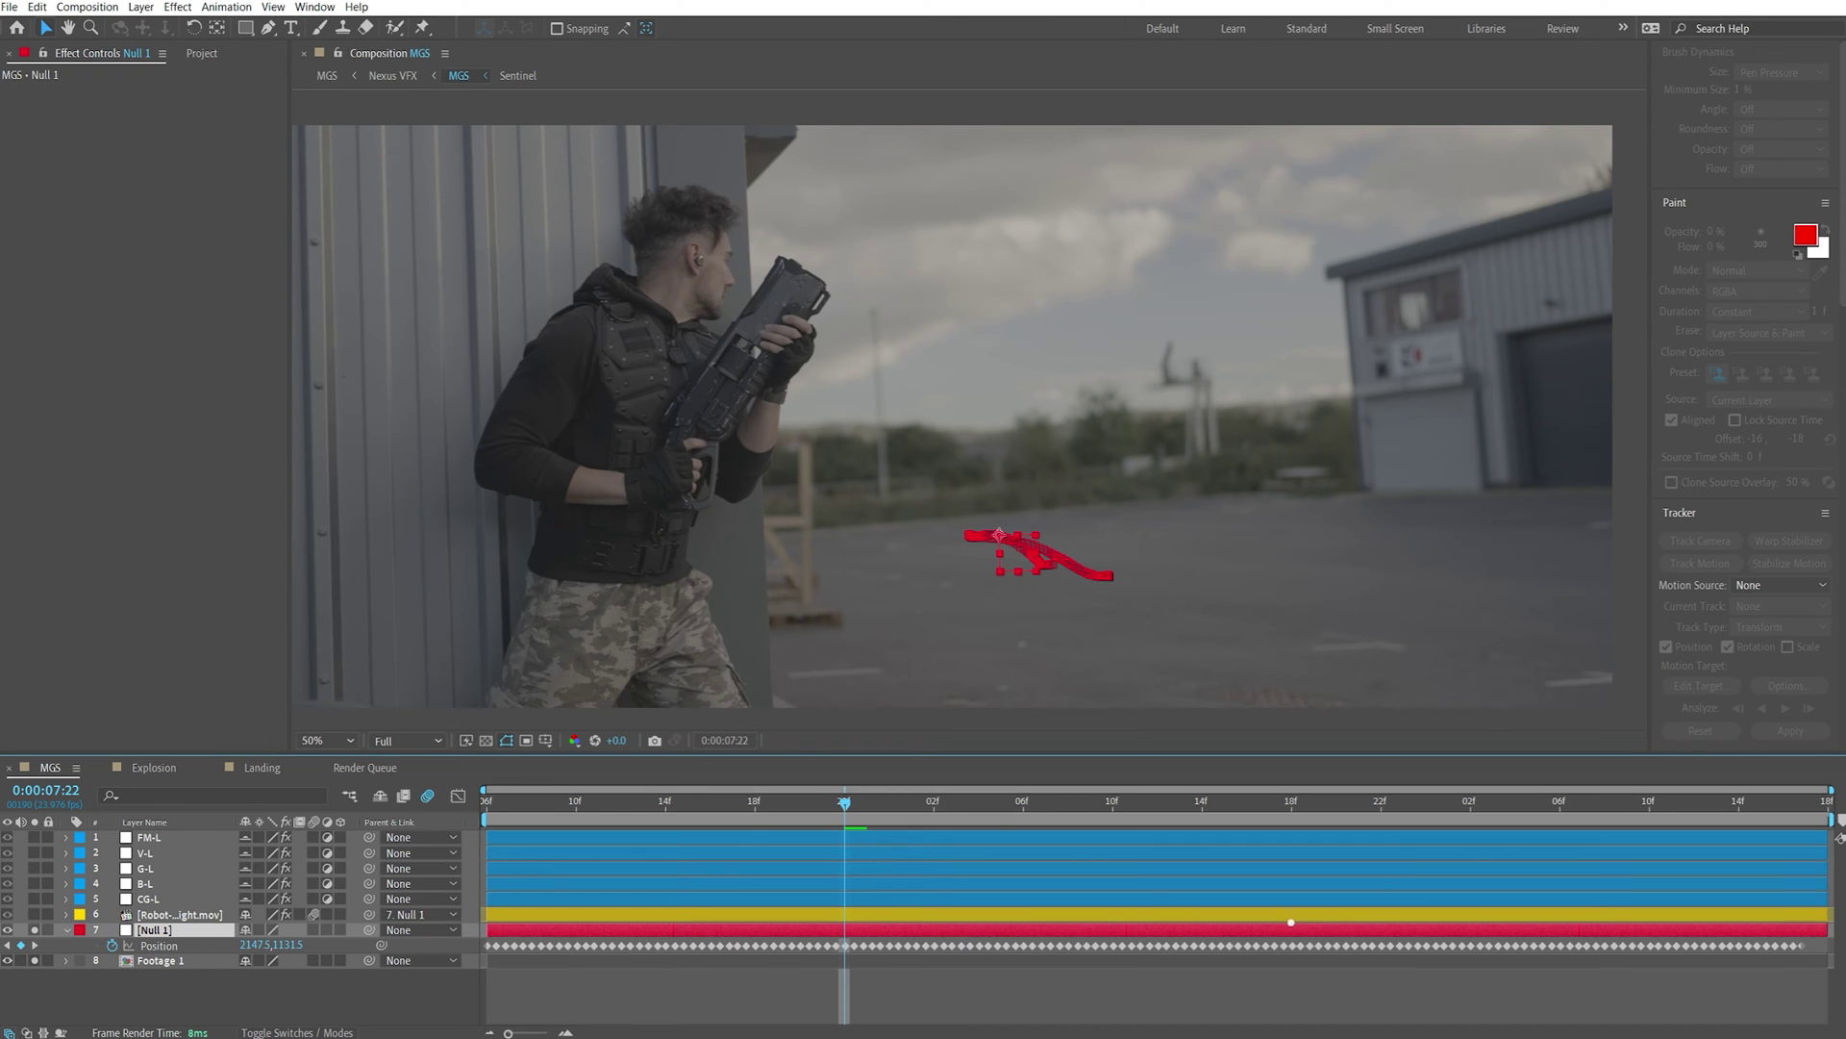
{"action": "left_click_drag", "start_coordinate": [846, 806], "coordinate": [1135, 808]}
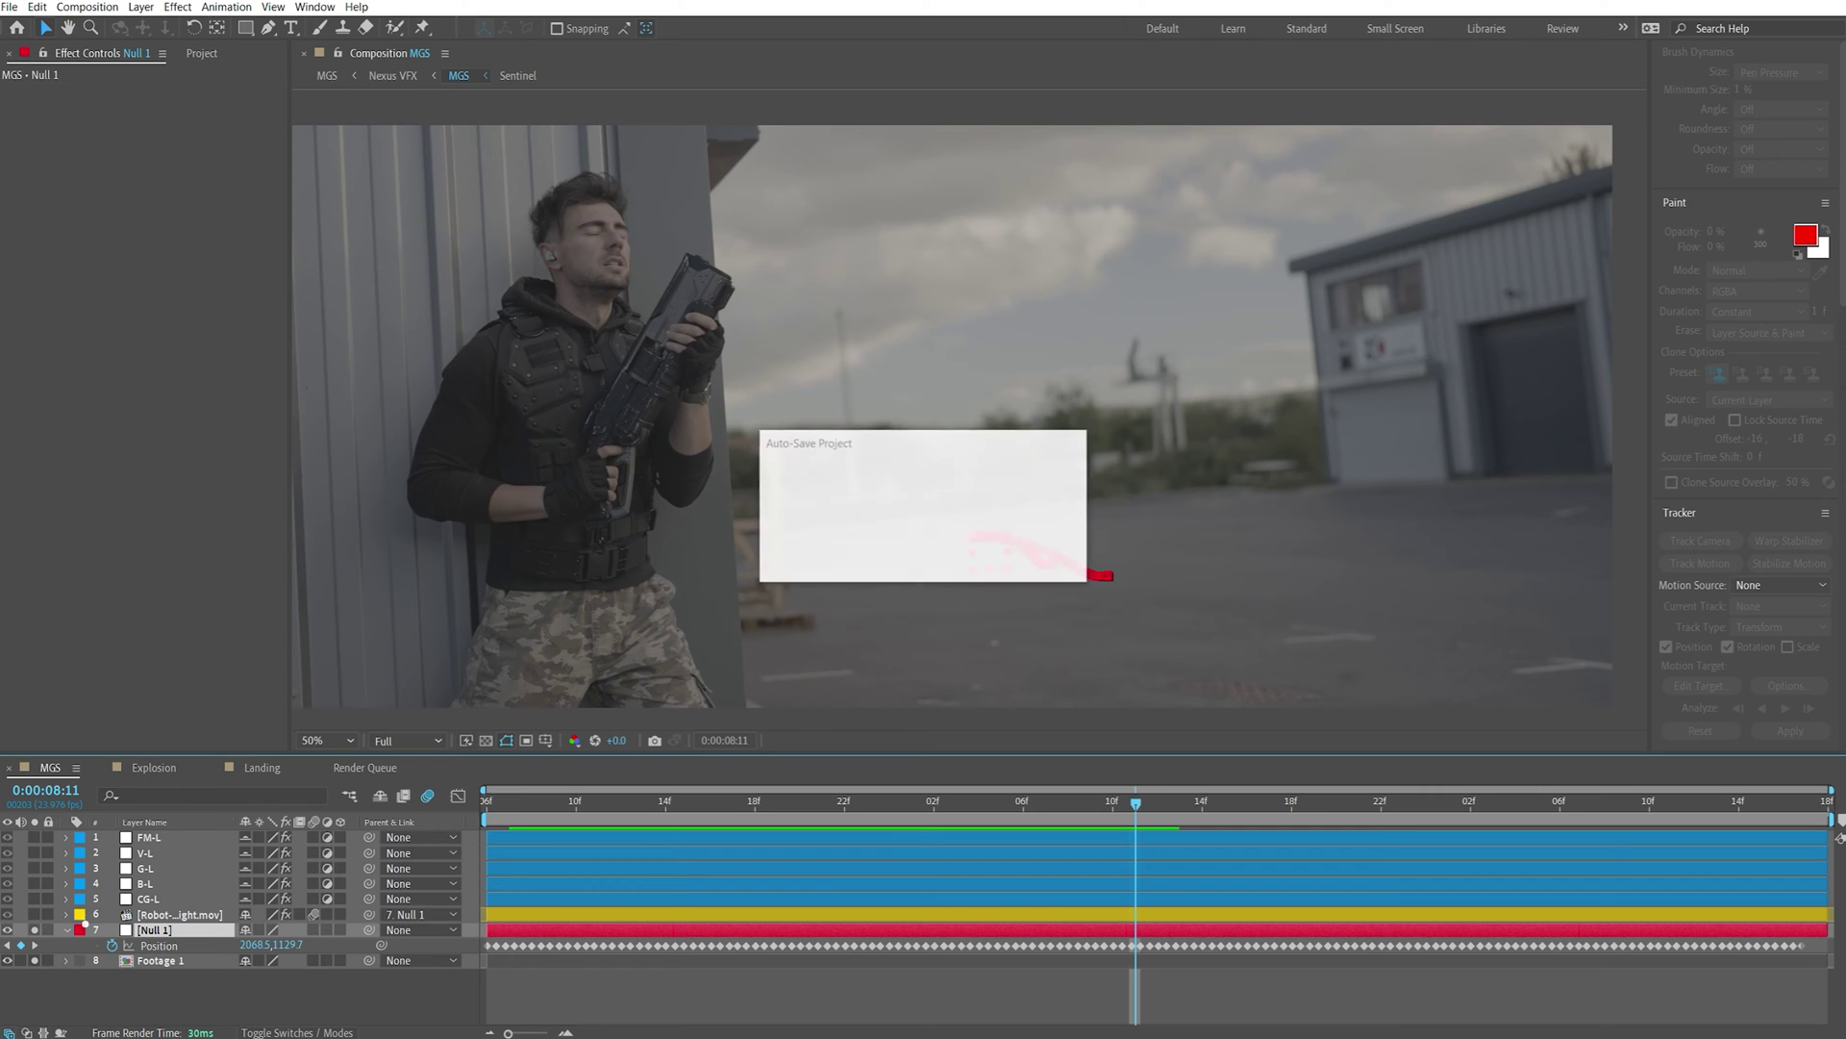
Collapse Null 1, solo the robot clip, and disable its Curves, Camera Lens Blur and Curves 2 effects
{"action": "left_click", "coordinate": [67, 930]}
{"action": "left_click", "coordinate": [34, 914]}
{"action": "left_click", "coordinate": [178, 915]}
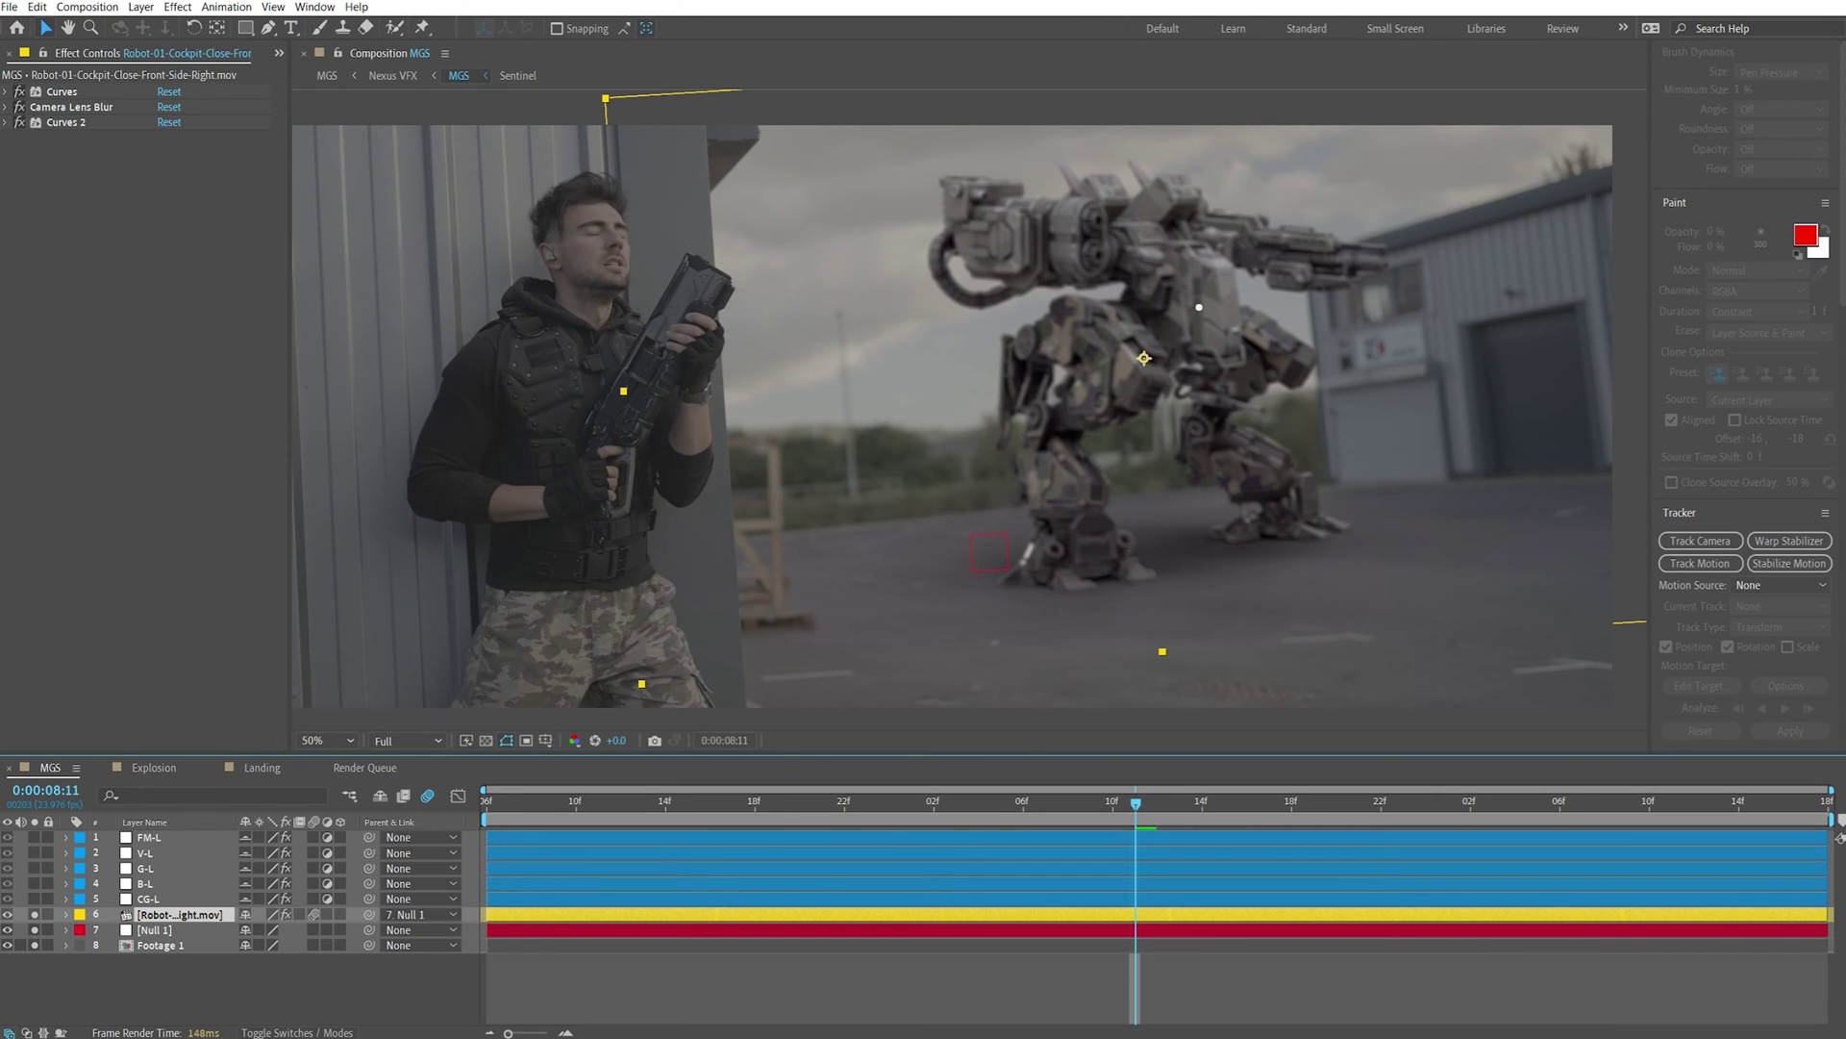
{"action": "left_click_drag", "start_coordinate": [23, 92], "coordinate": [21, 123]}
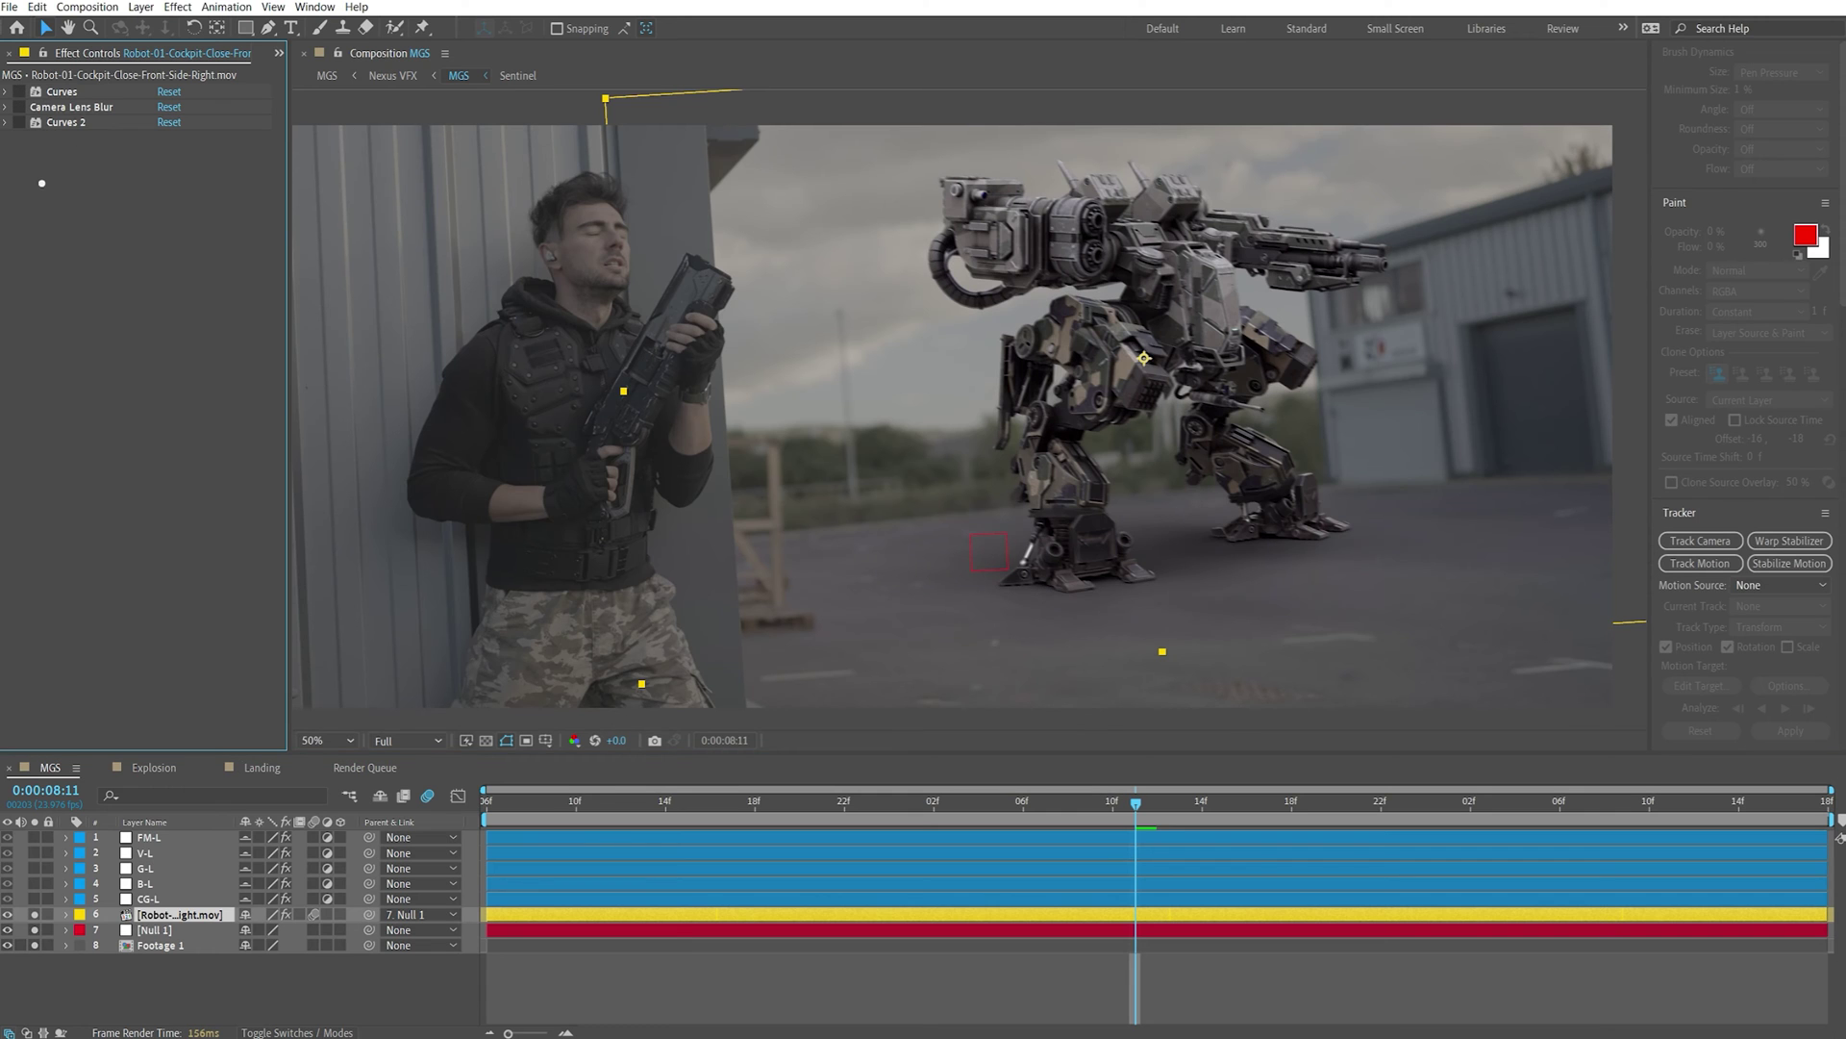
Isolate the robot clip without Footage 1, then review its motion and its parenting to Null 1 through the shot
{"action": "left_click", "coordinate": [34, 946]}
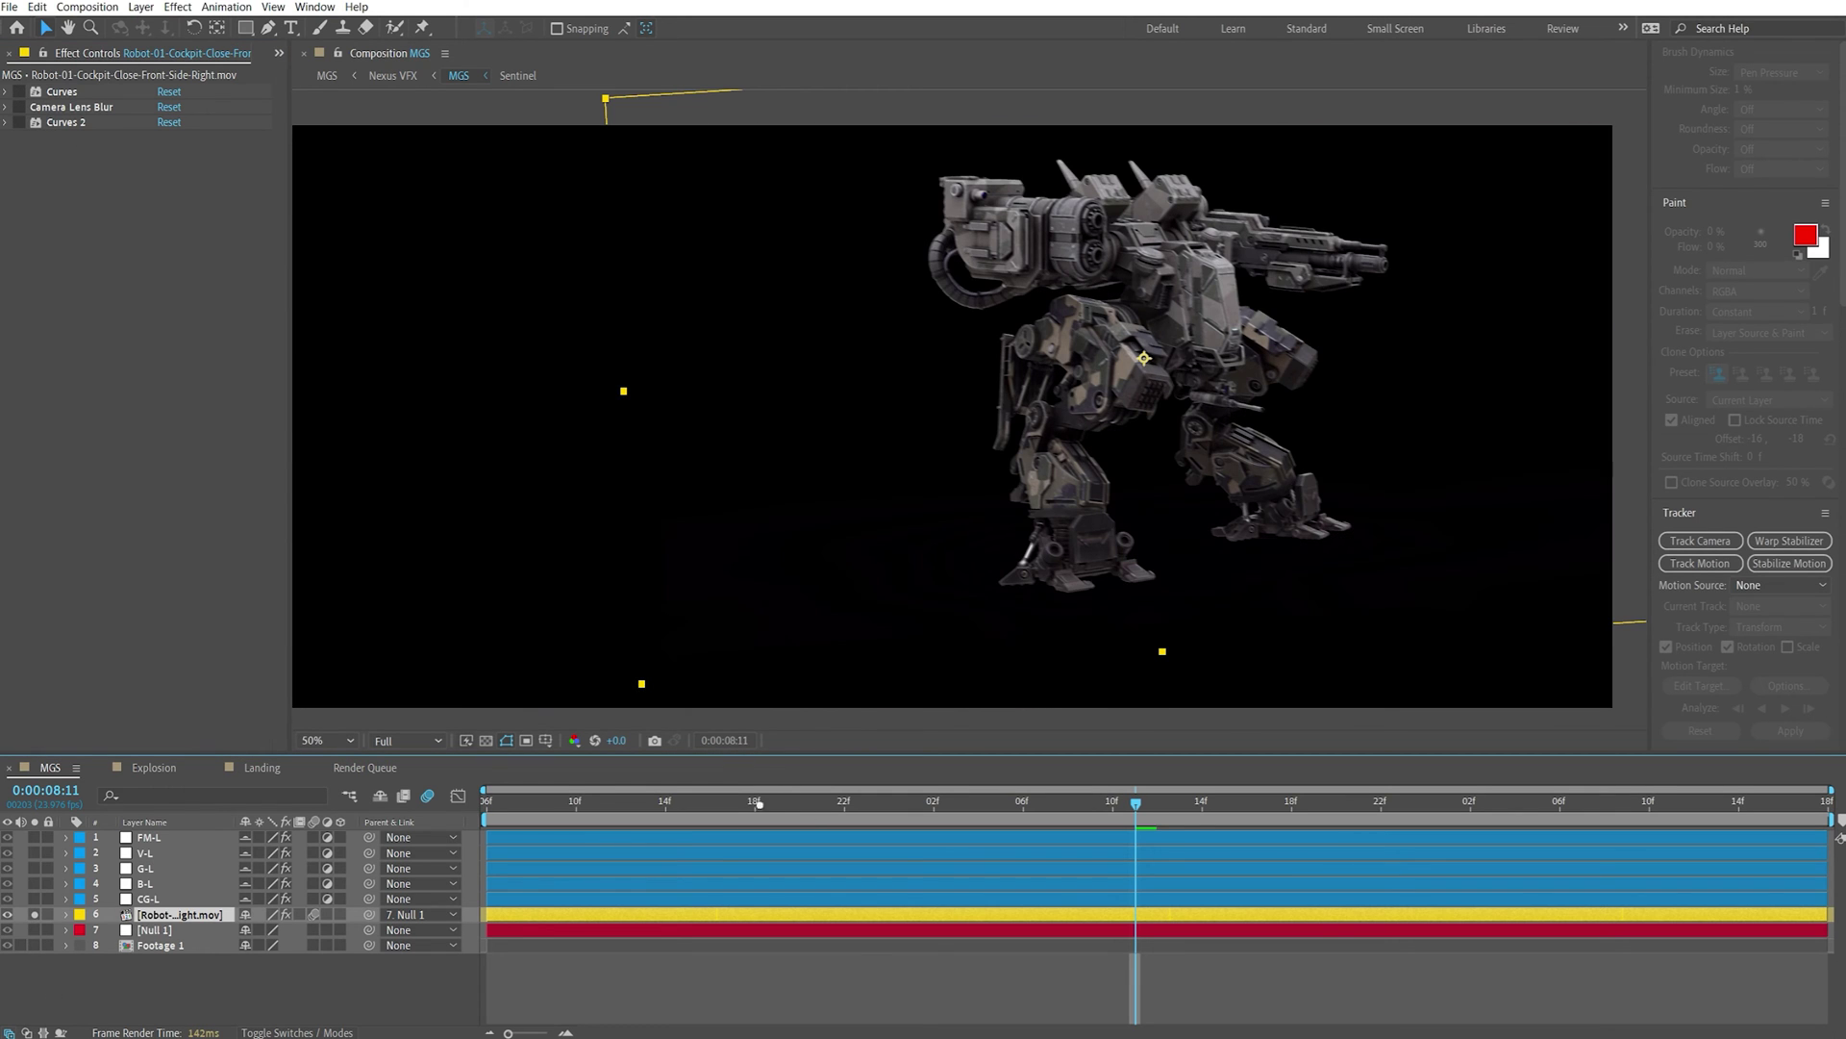
{"action": "left_click_drag", "start_coordinate": [1125, 816], "coordinate": [711, 804]}
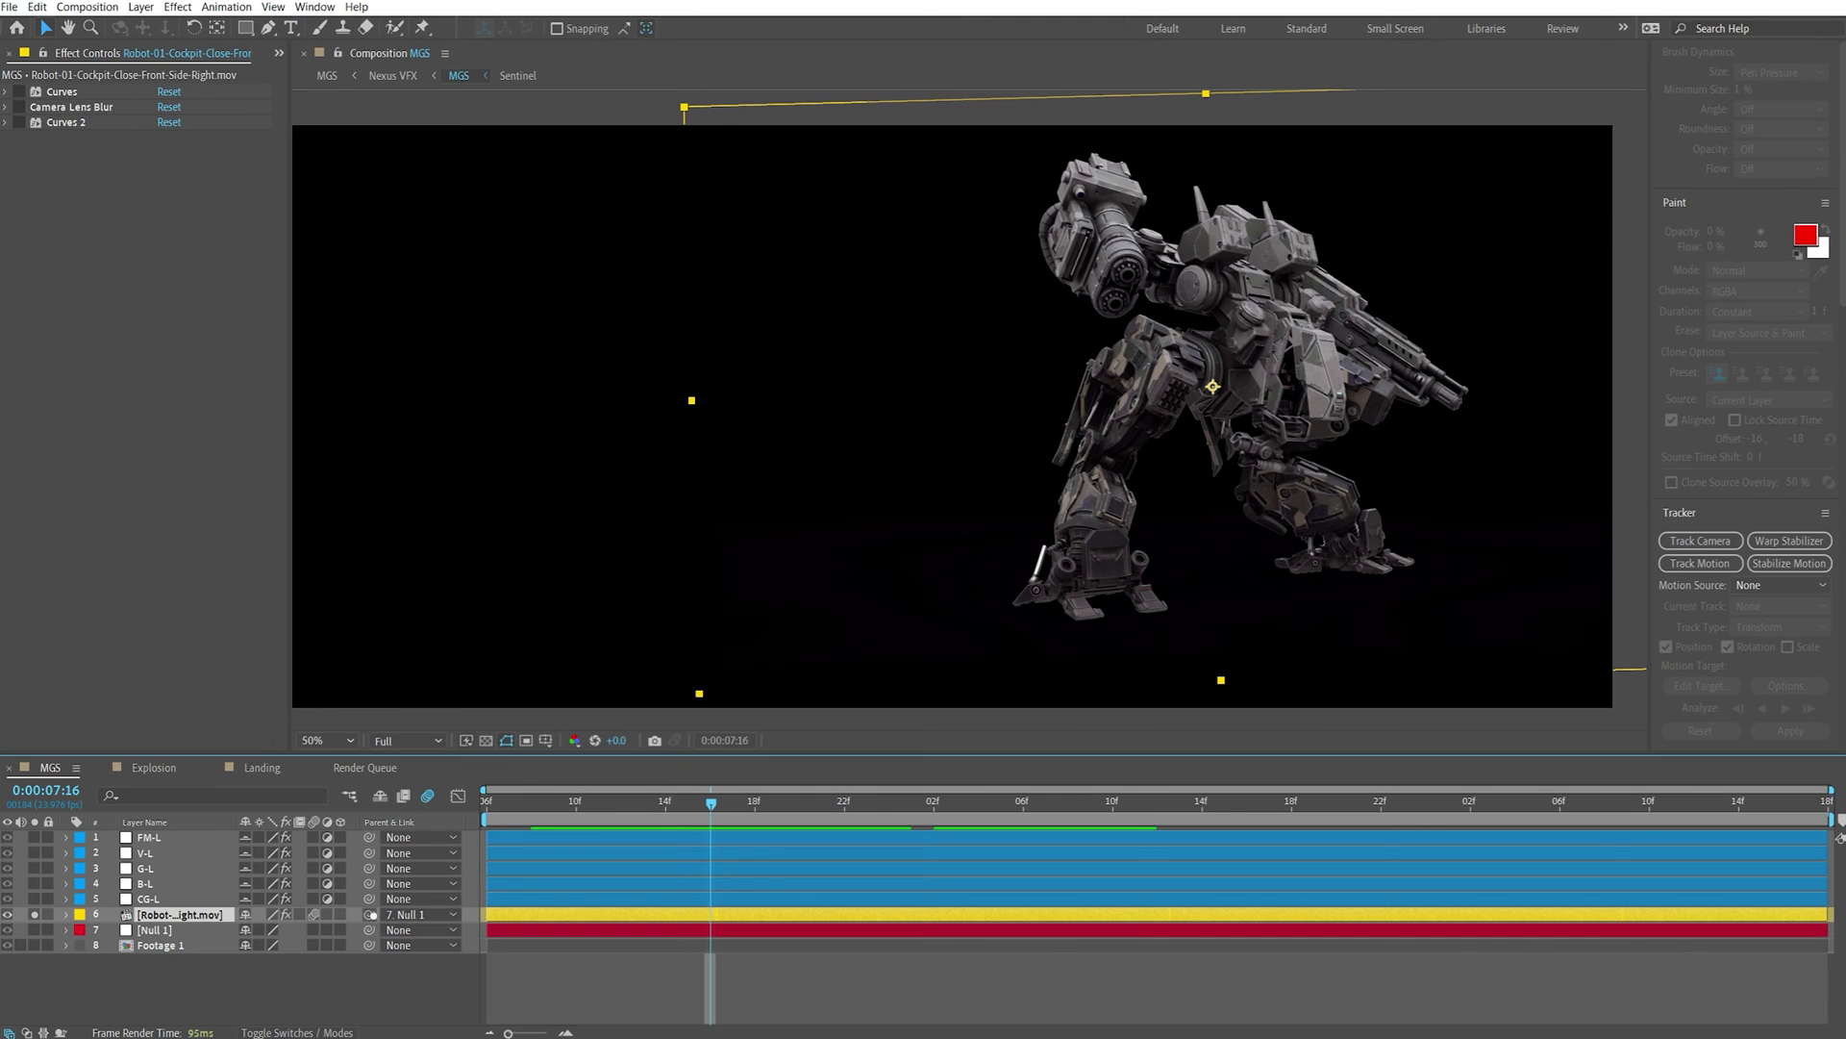
{"action": "left_click_drag", "start_coordinate": [371, 915], "coordinate": [160, 931]}
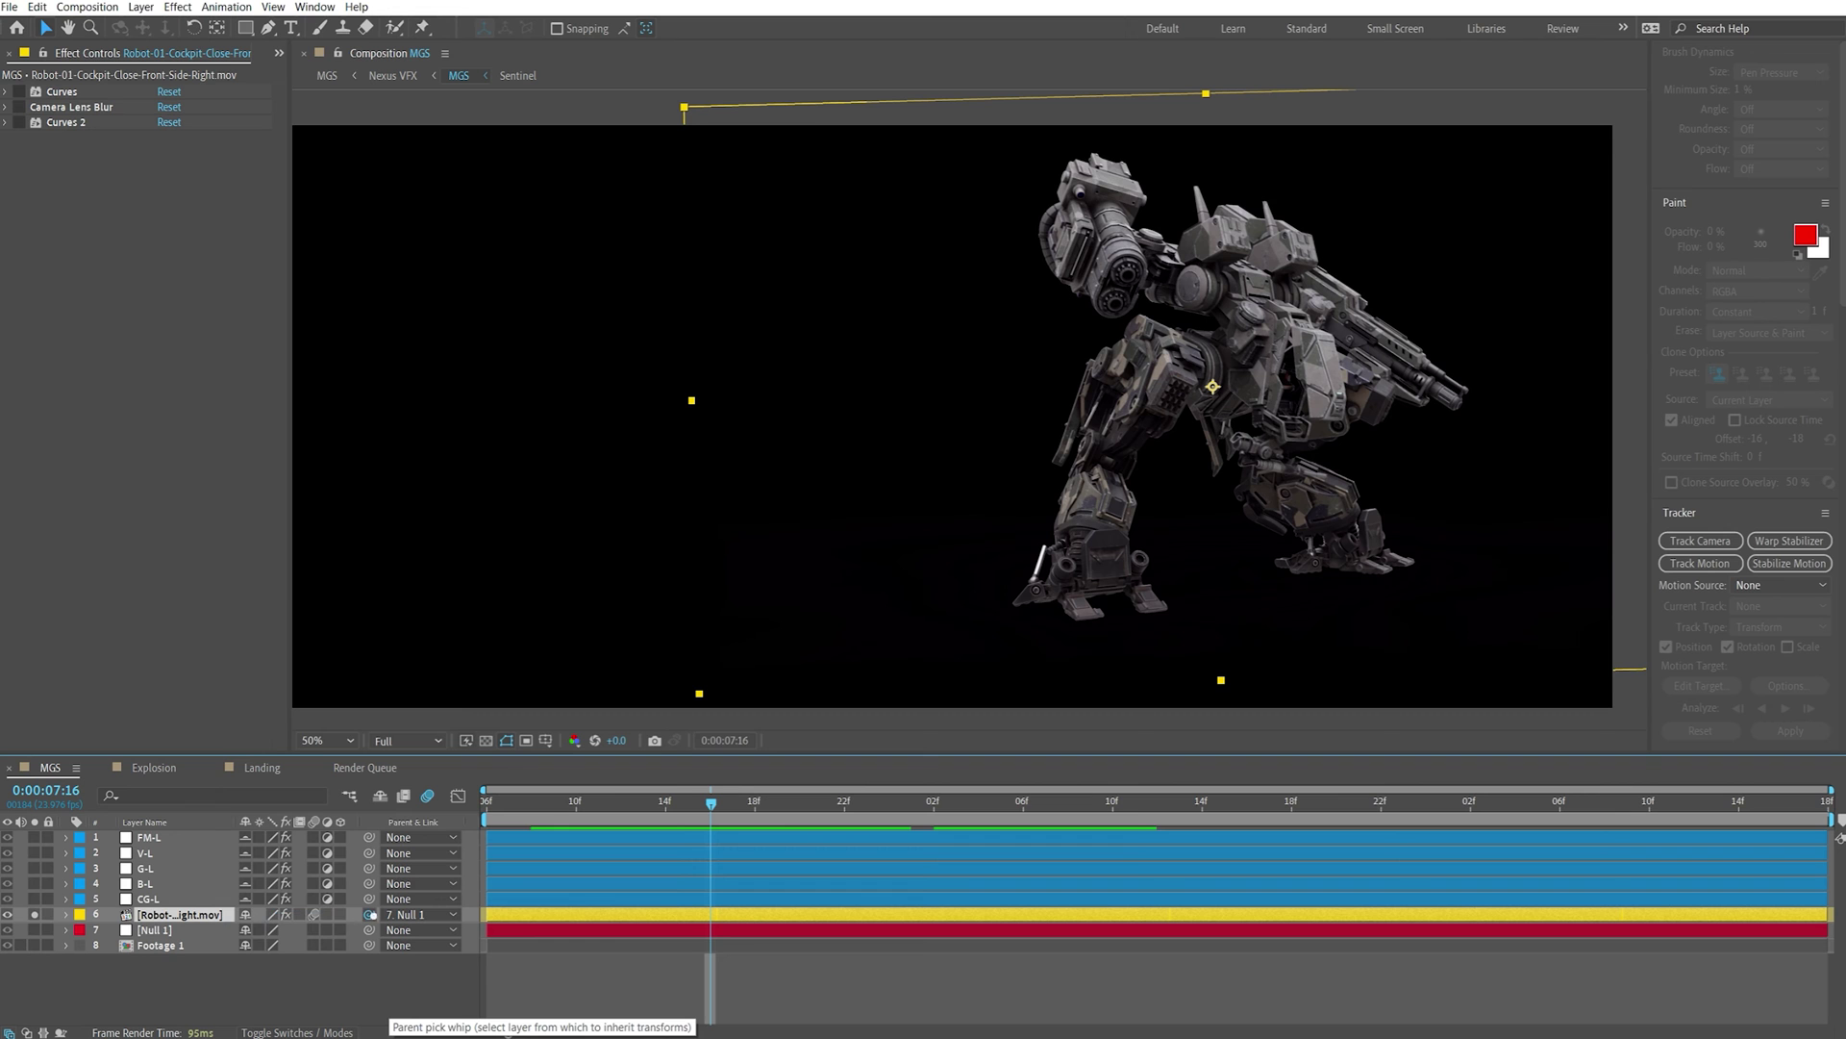
{"action": "left_click_drag", "start_coordinate": [733, 804], "coordinate": [643, 882]}
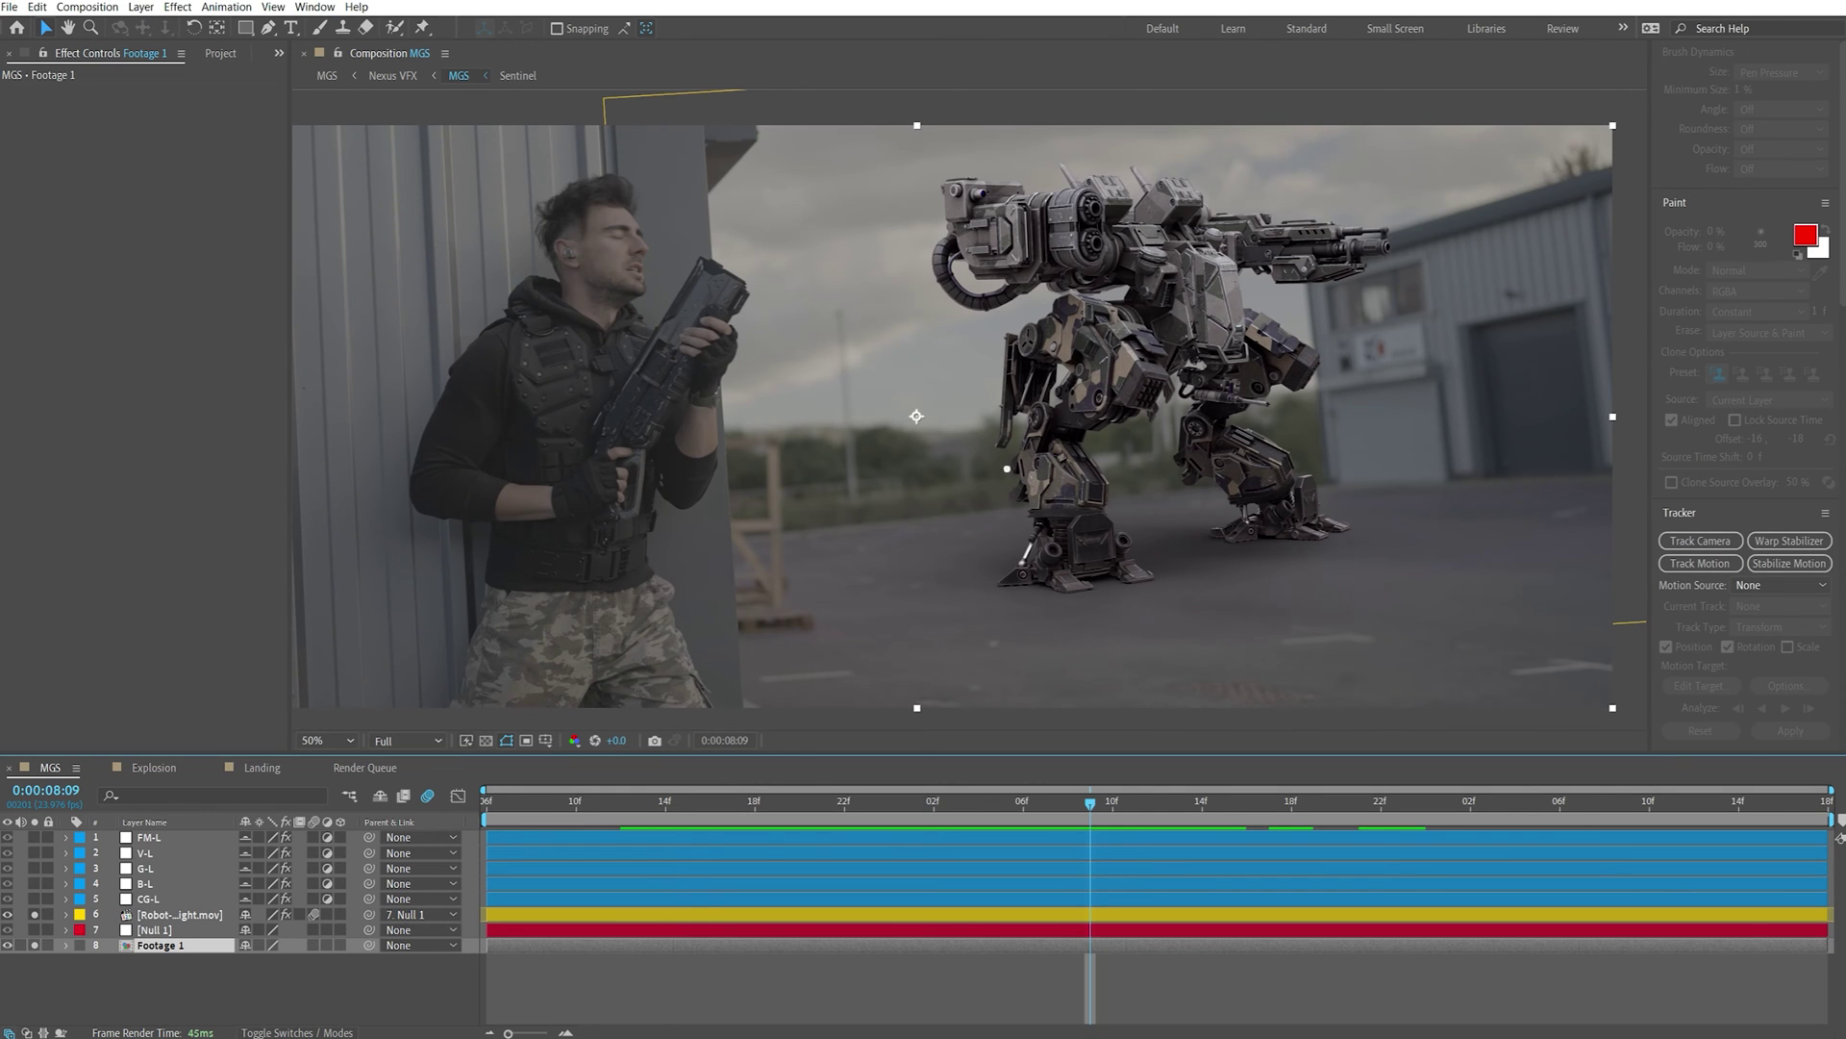
Select the robot clip and move its Camera Lens Blur effect above both Curves effects
{"action": "left_click", "coordinate": [1307, 243]}
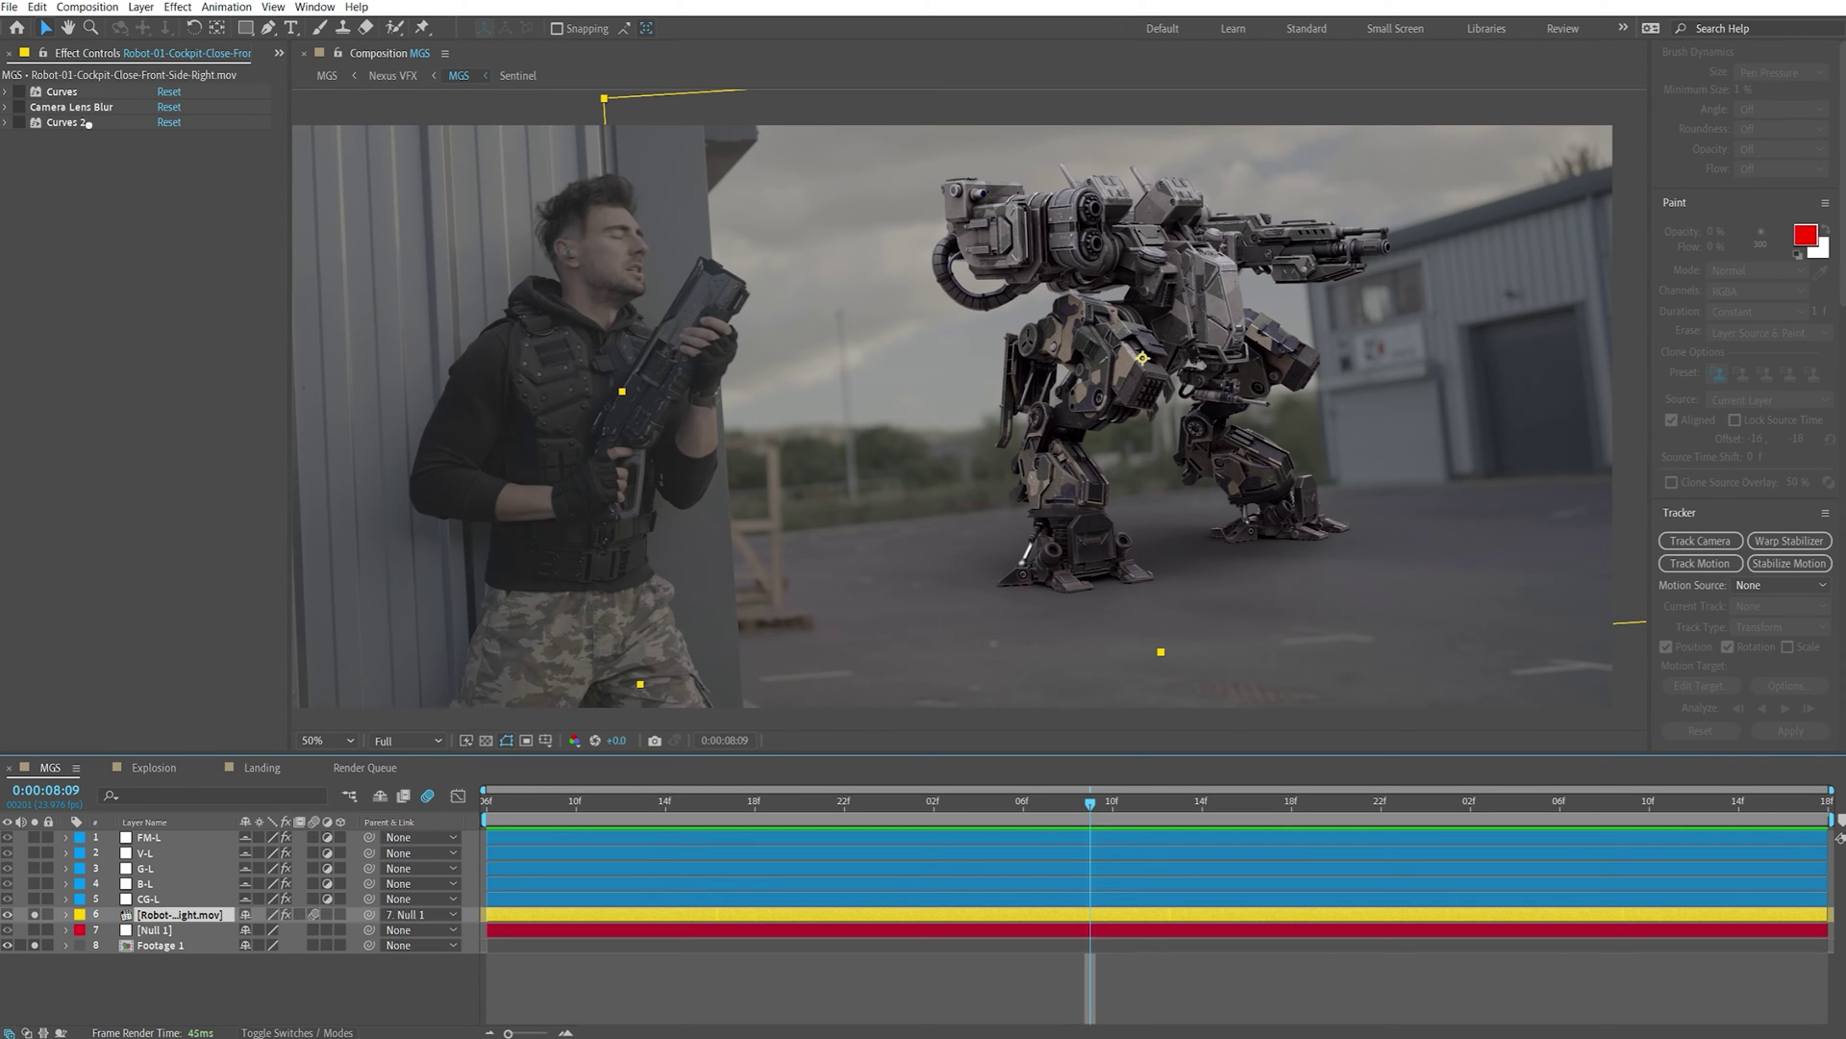
{"action": "left_click_drag", "start_coordinate": [71, 107], "coordinate": [71, 89]}
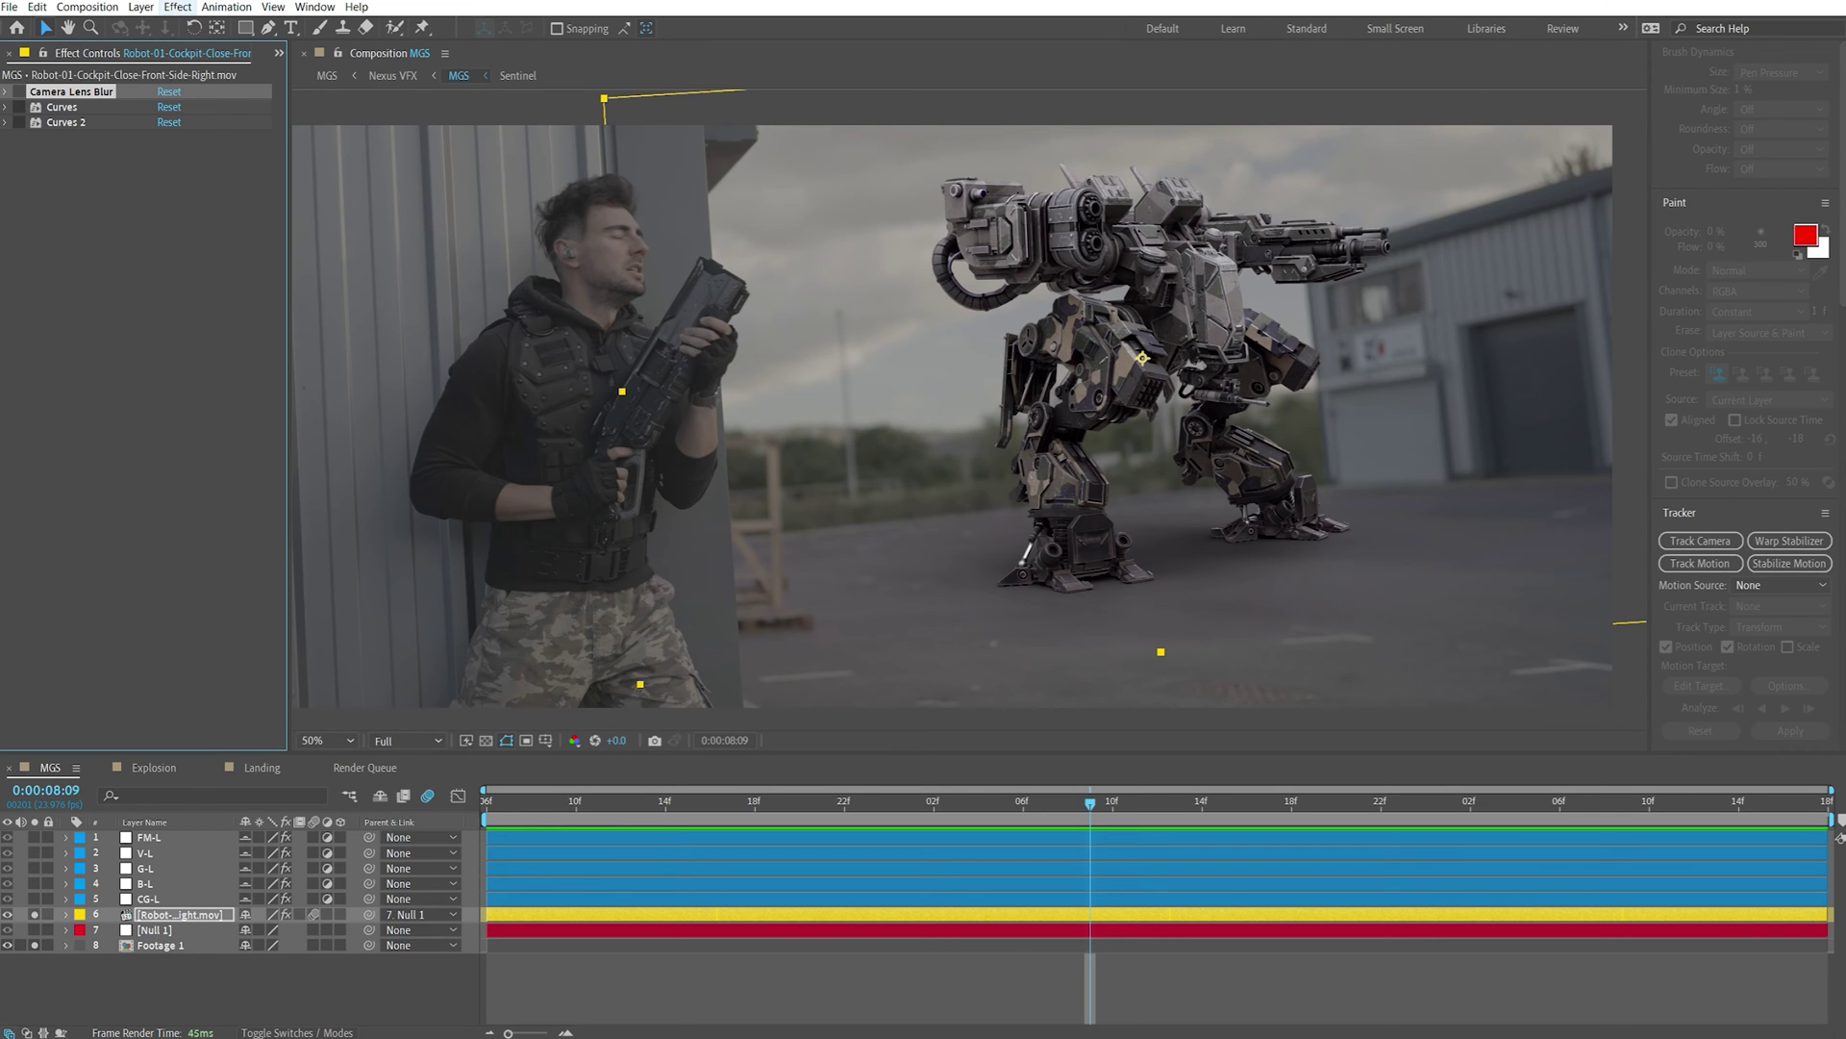
Add a second Camera Lens Blur effect to the robot clip and set its blur radius to 10
{"action": "left_click", "coordinate": [178, 7]}
{"action": "mouse_move", "coordinate": [272, 157]}
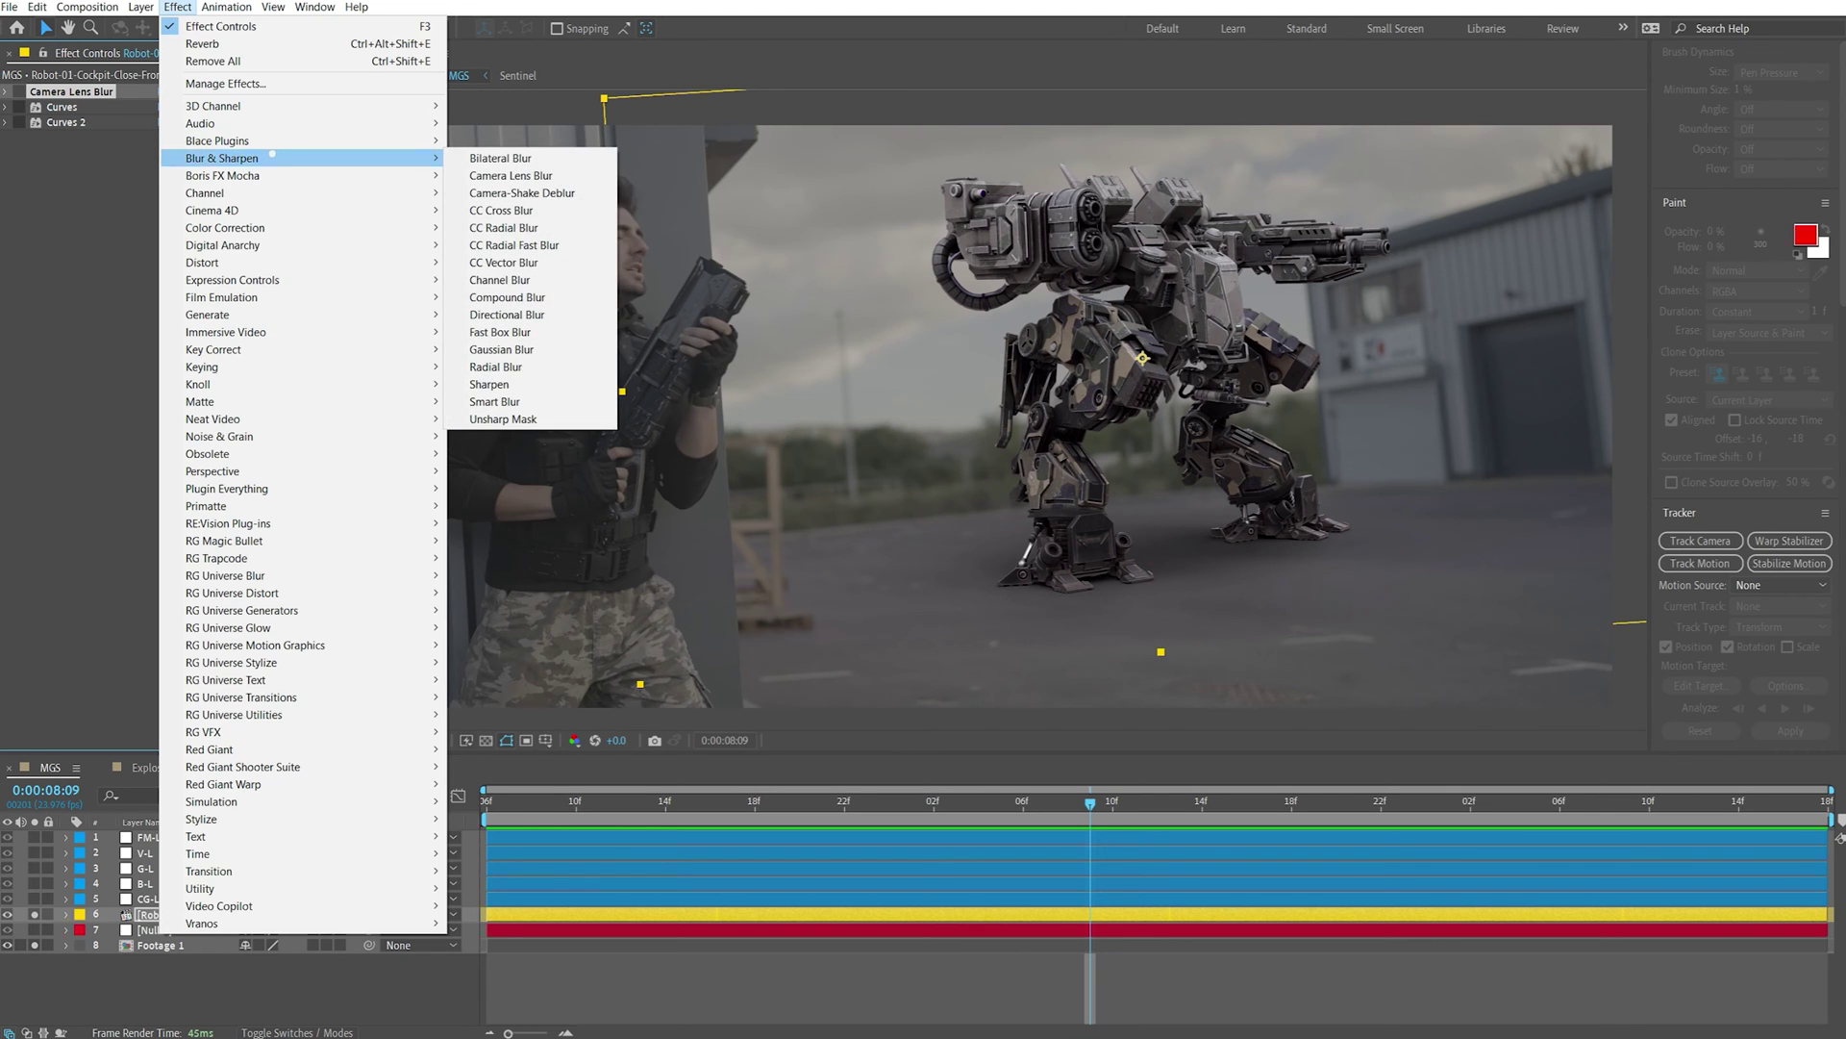
{"action": "left_click", "coordinate": [557, 176]}
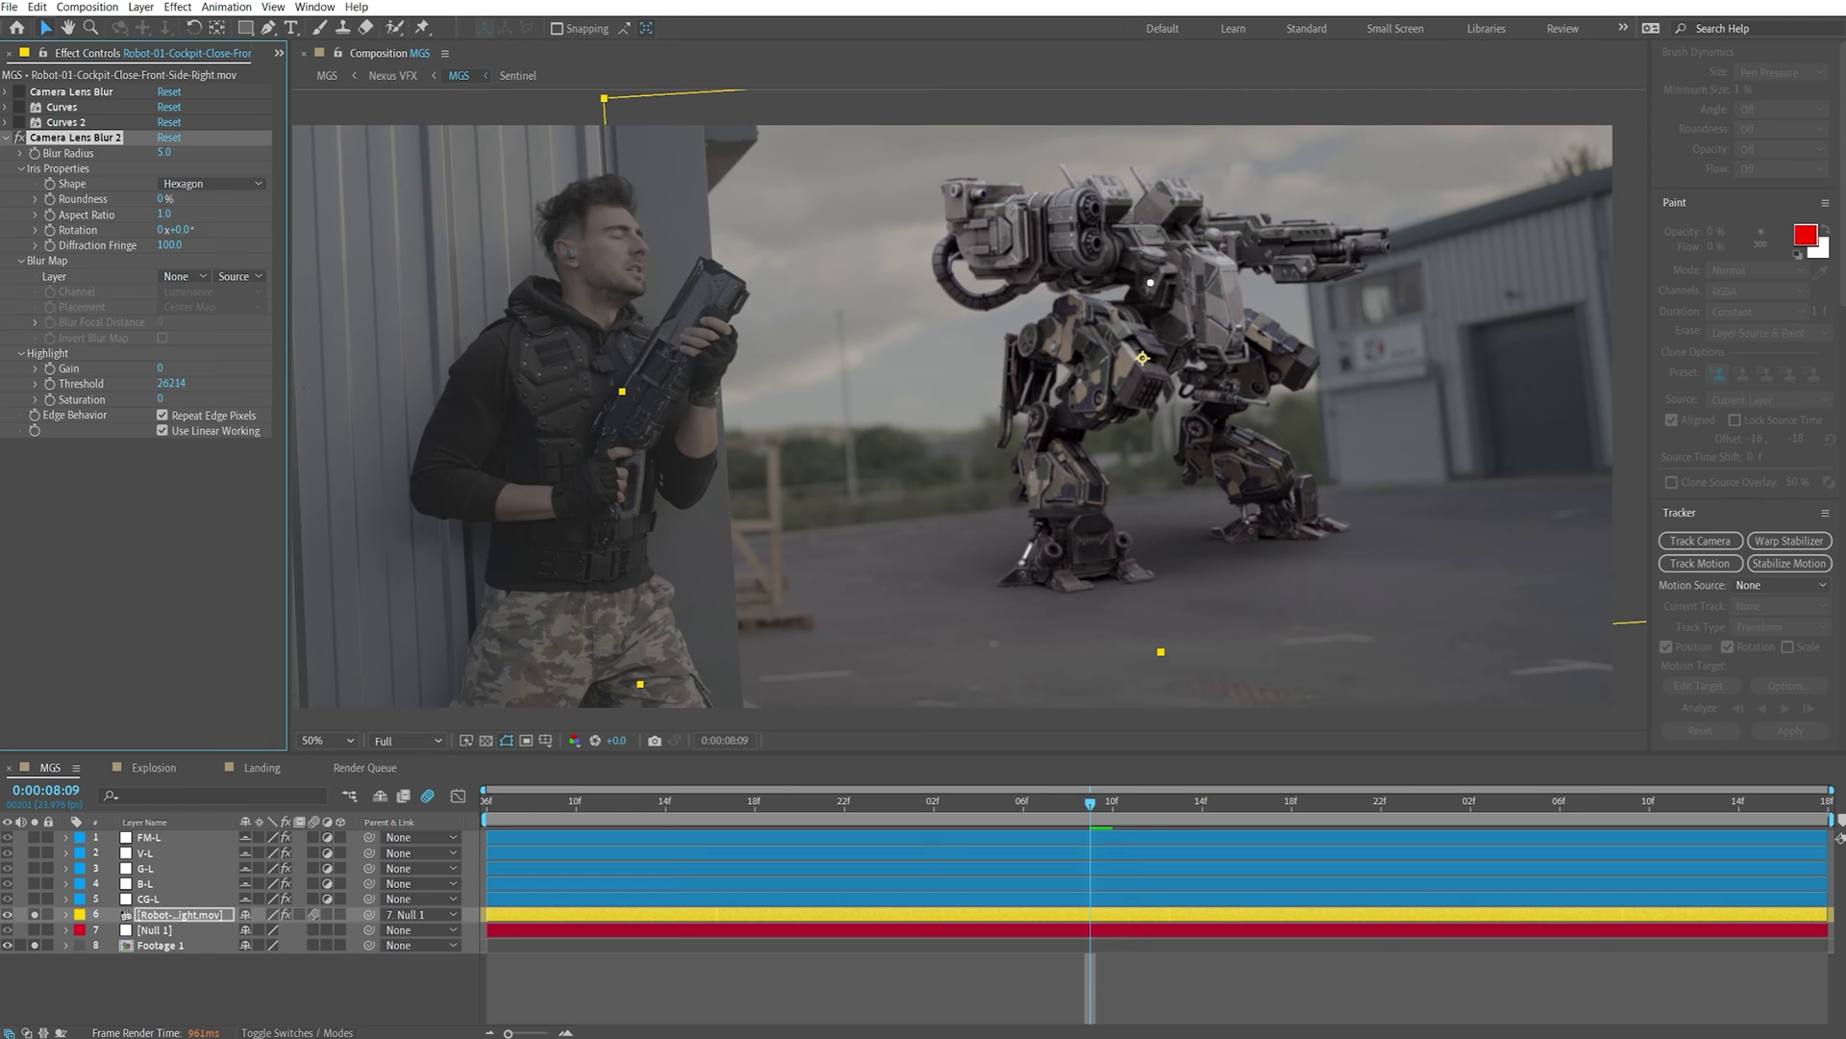
{"action": "left_click", "coordinate": [163, 153]}
{"action": "type", "text": "10"}
{"action": "key", "text": "Return"}
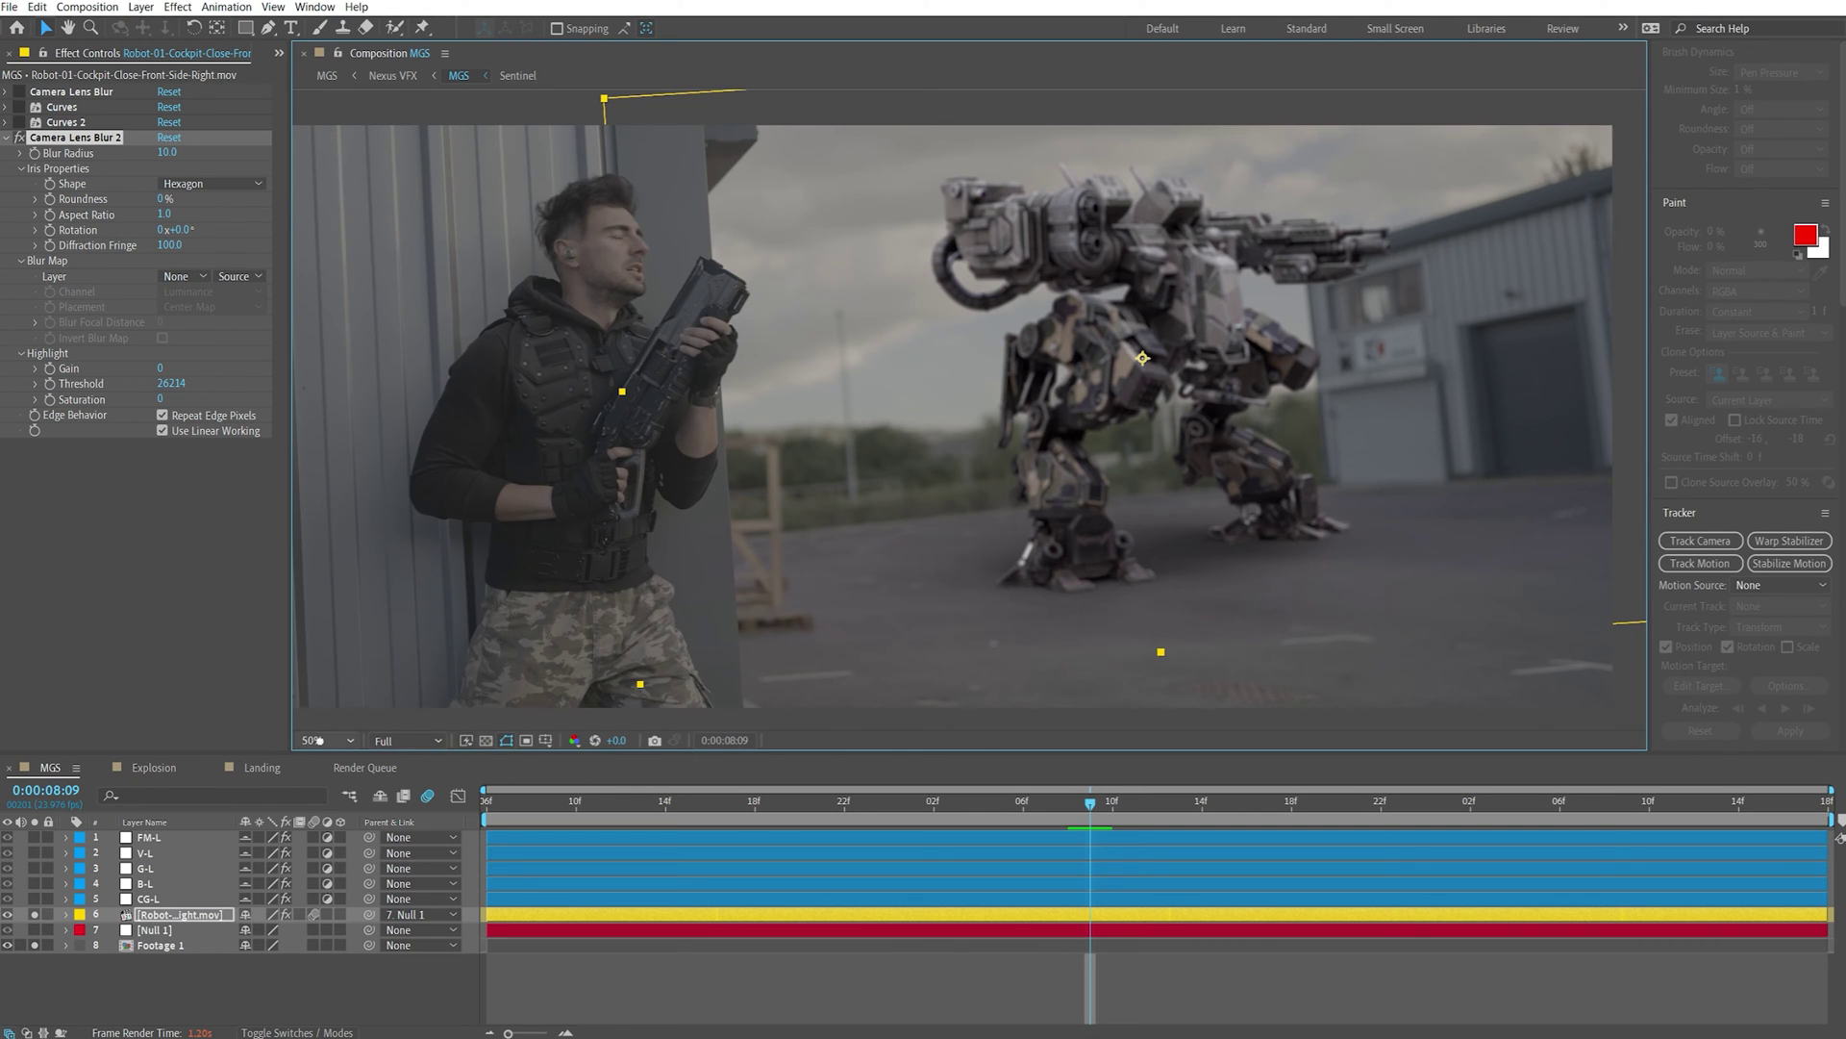
Inspect the robot's legs, feet and guns at 100% to compare their blur with the background building
{"action": "left_click", "coordinate": [327, 740]}
{"action": "left_click", "coordinate": [337, 601]}
{"action": "left_click_drag", "start_coordinate": [1434, 413], "coordinate": [854, 364]}
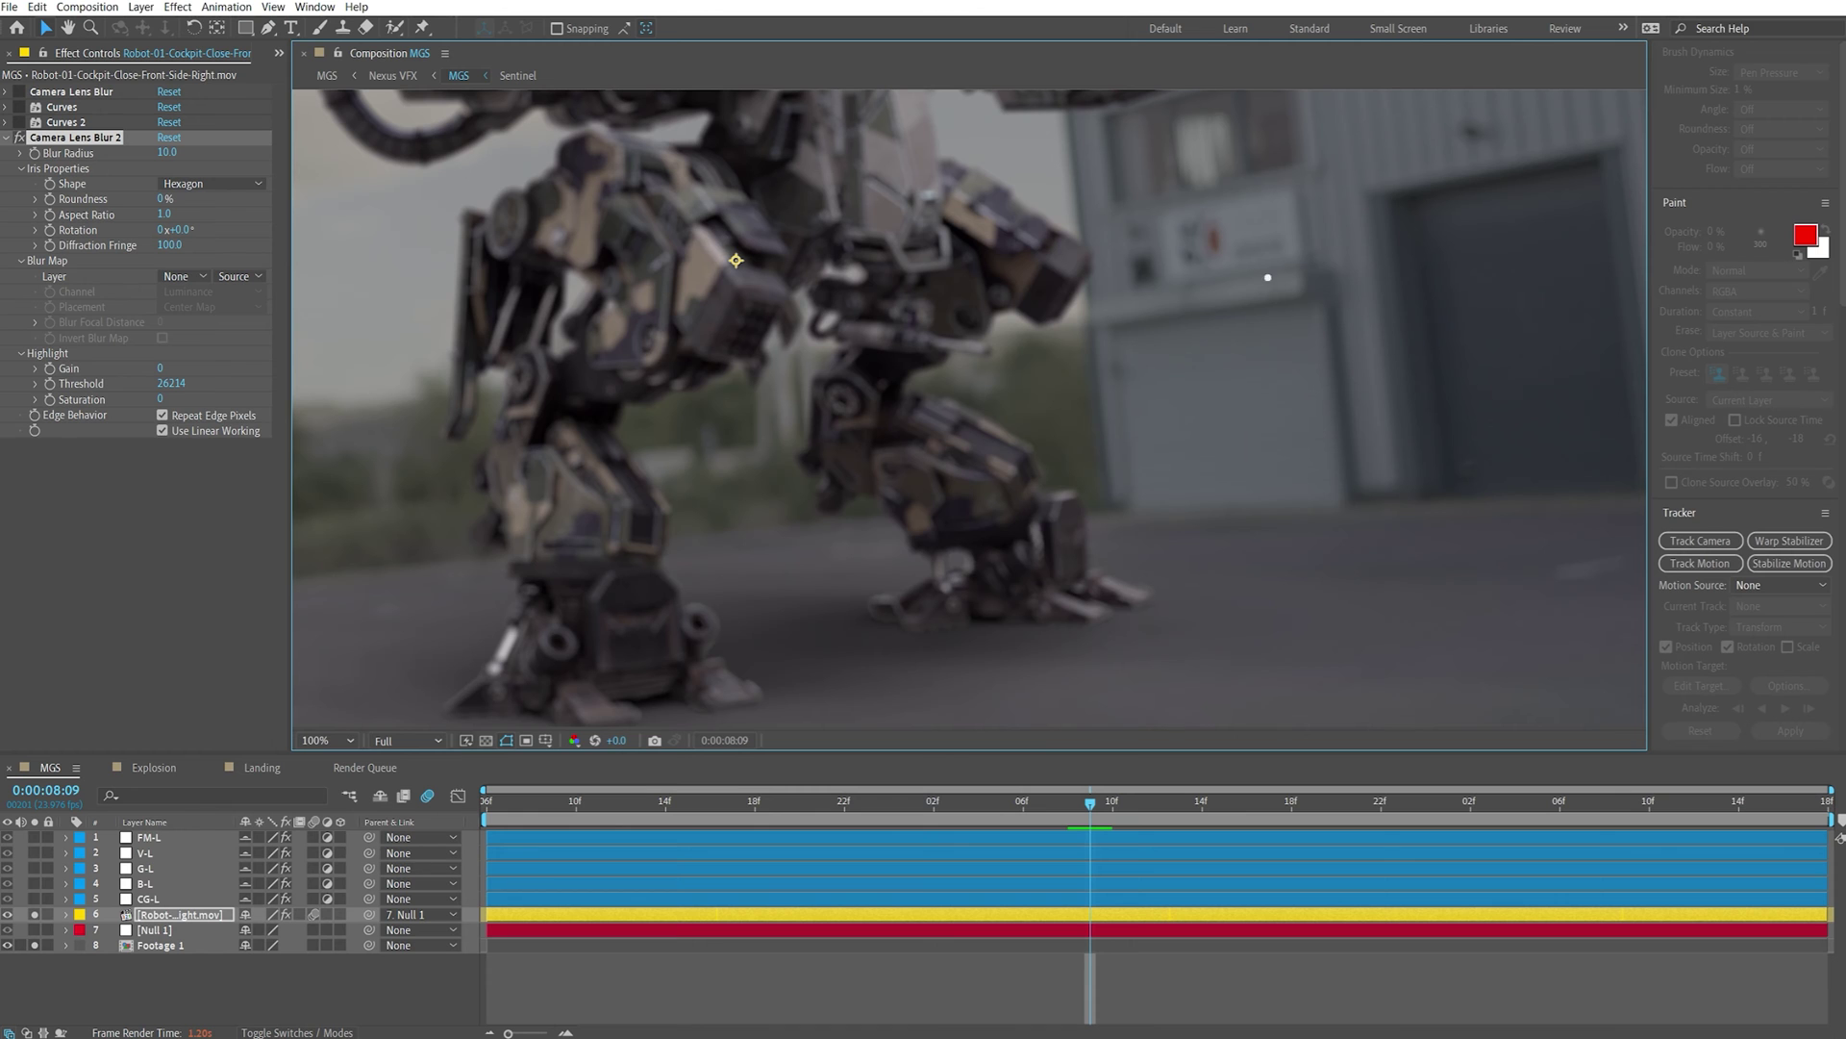
{"action": "key", "text": "space"}
{"action": "left_click_drag", "start_coordinate": [1276, 337], "coordinate": [1298, 433]}
{"action": "left_click_drag", "start_coordinate": [1158, 442], "coordinate": [1191, 251]}
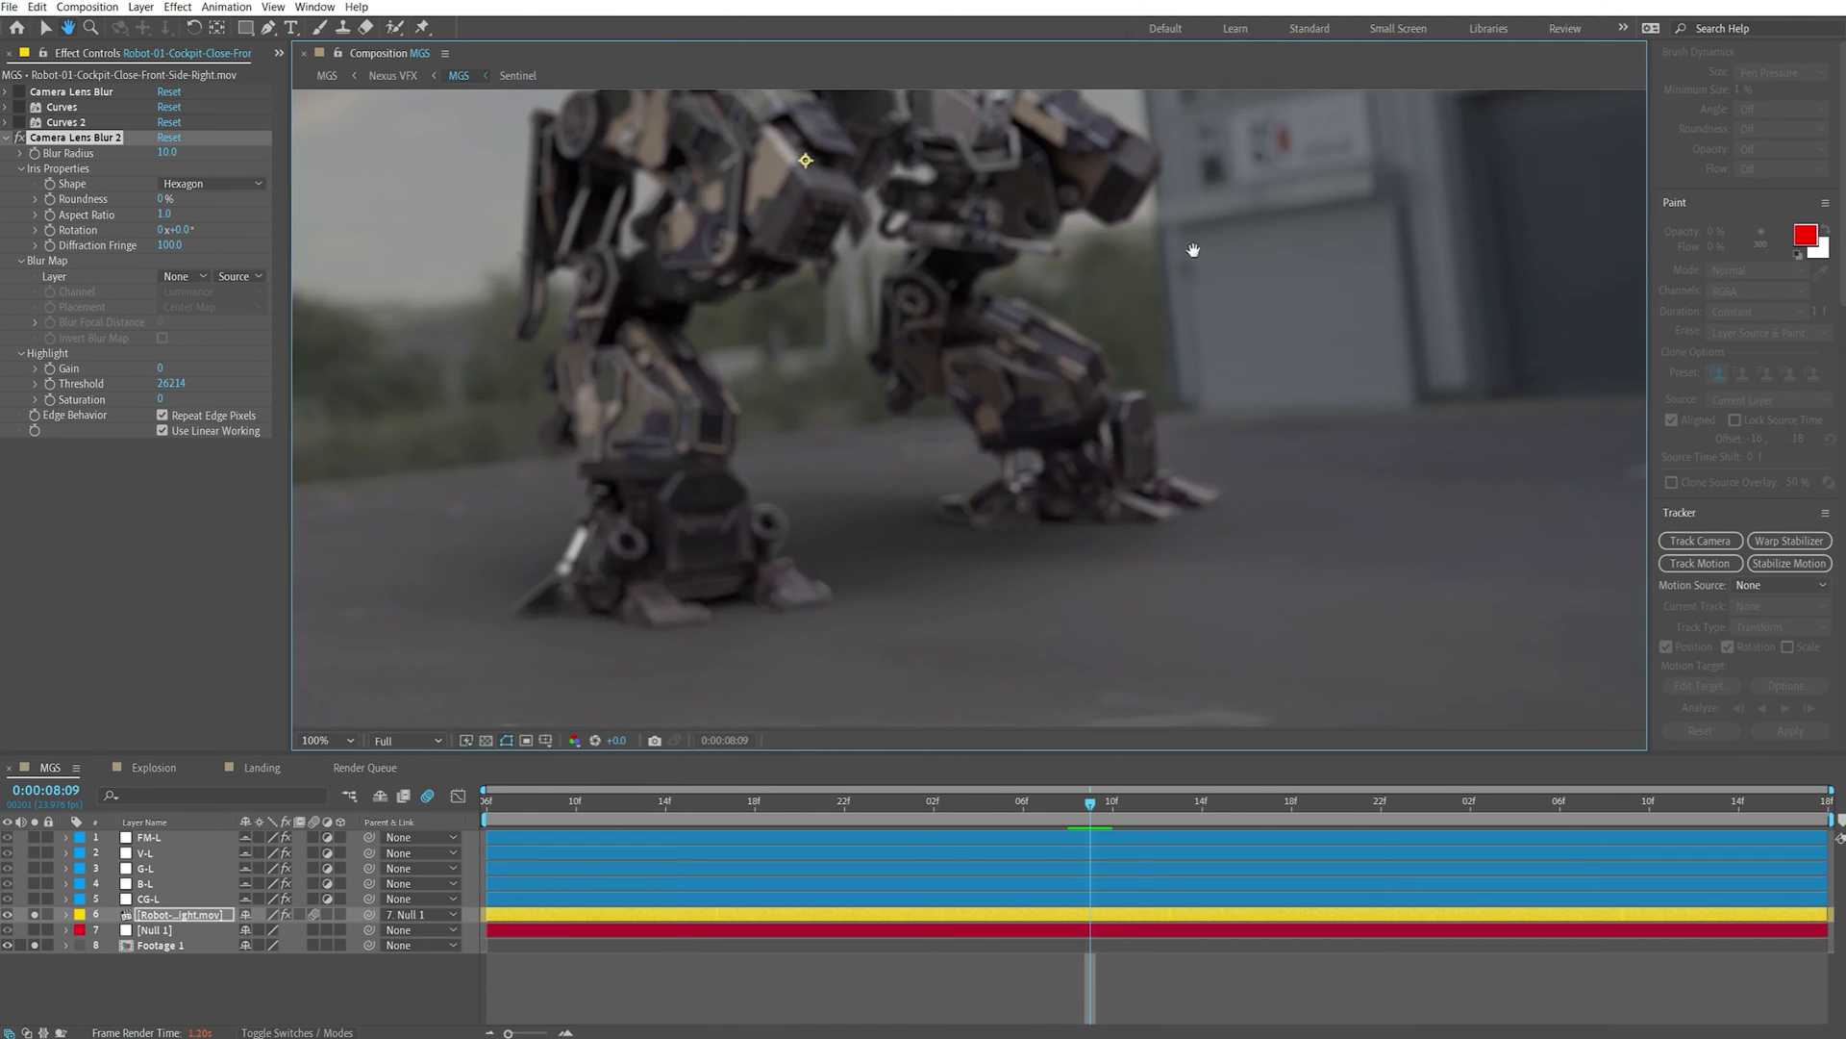
{"action": "left_click_drag", "start_coordinate": [888, 238], "coordinate": [1170, 583]}
{"action": "left_click_drag", "start_coordinate": [1278, 420], "coordinate": [854, 533]}
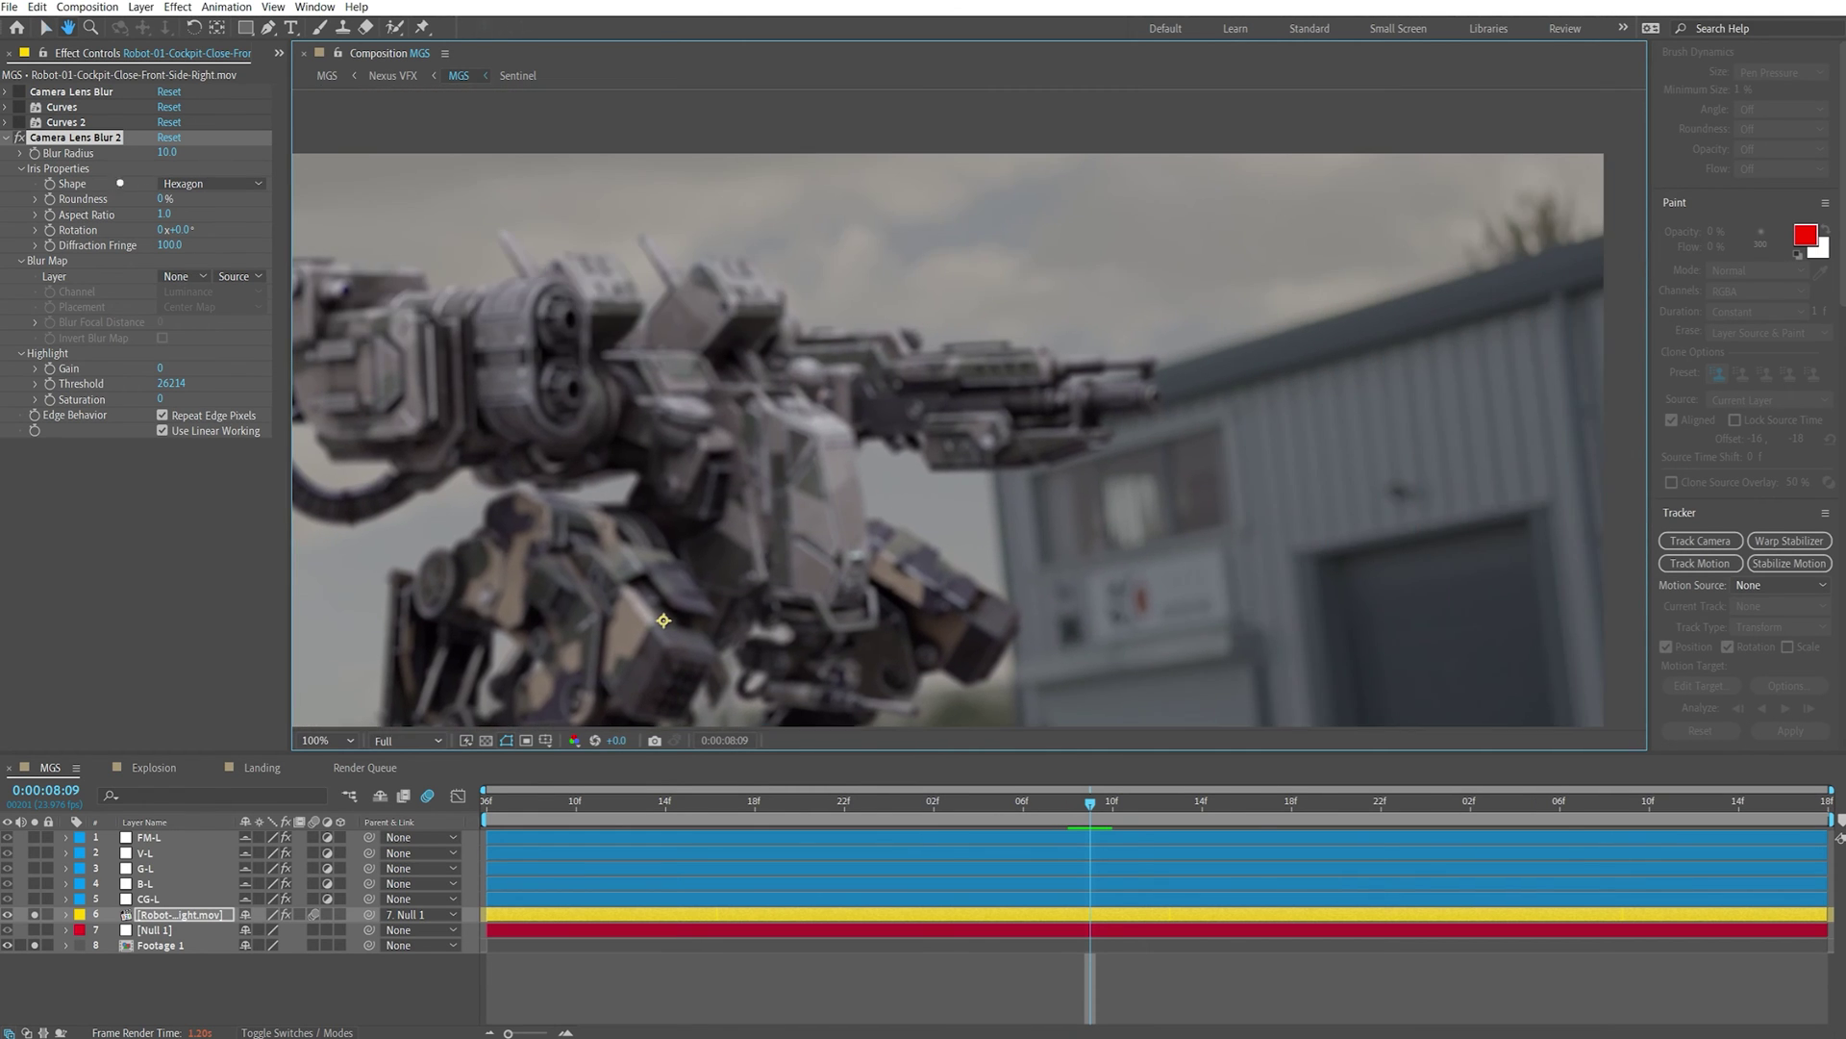
{"action": "scroll", "coordinate": [989, 309], "scroll_direction": "down", "scroll_amount": 4}
{"action": "scroll", "coordinate": [989, 308], "scroll_direction": "left", "scroll_amount": 3}
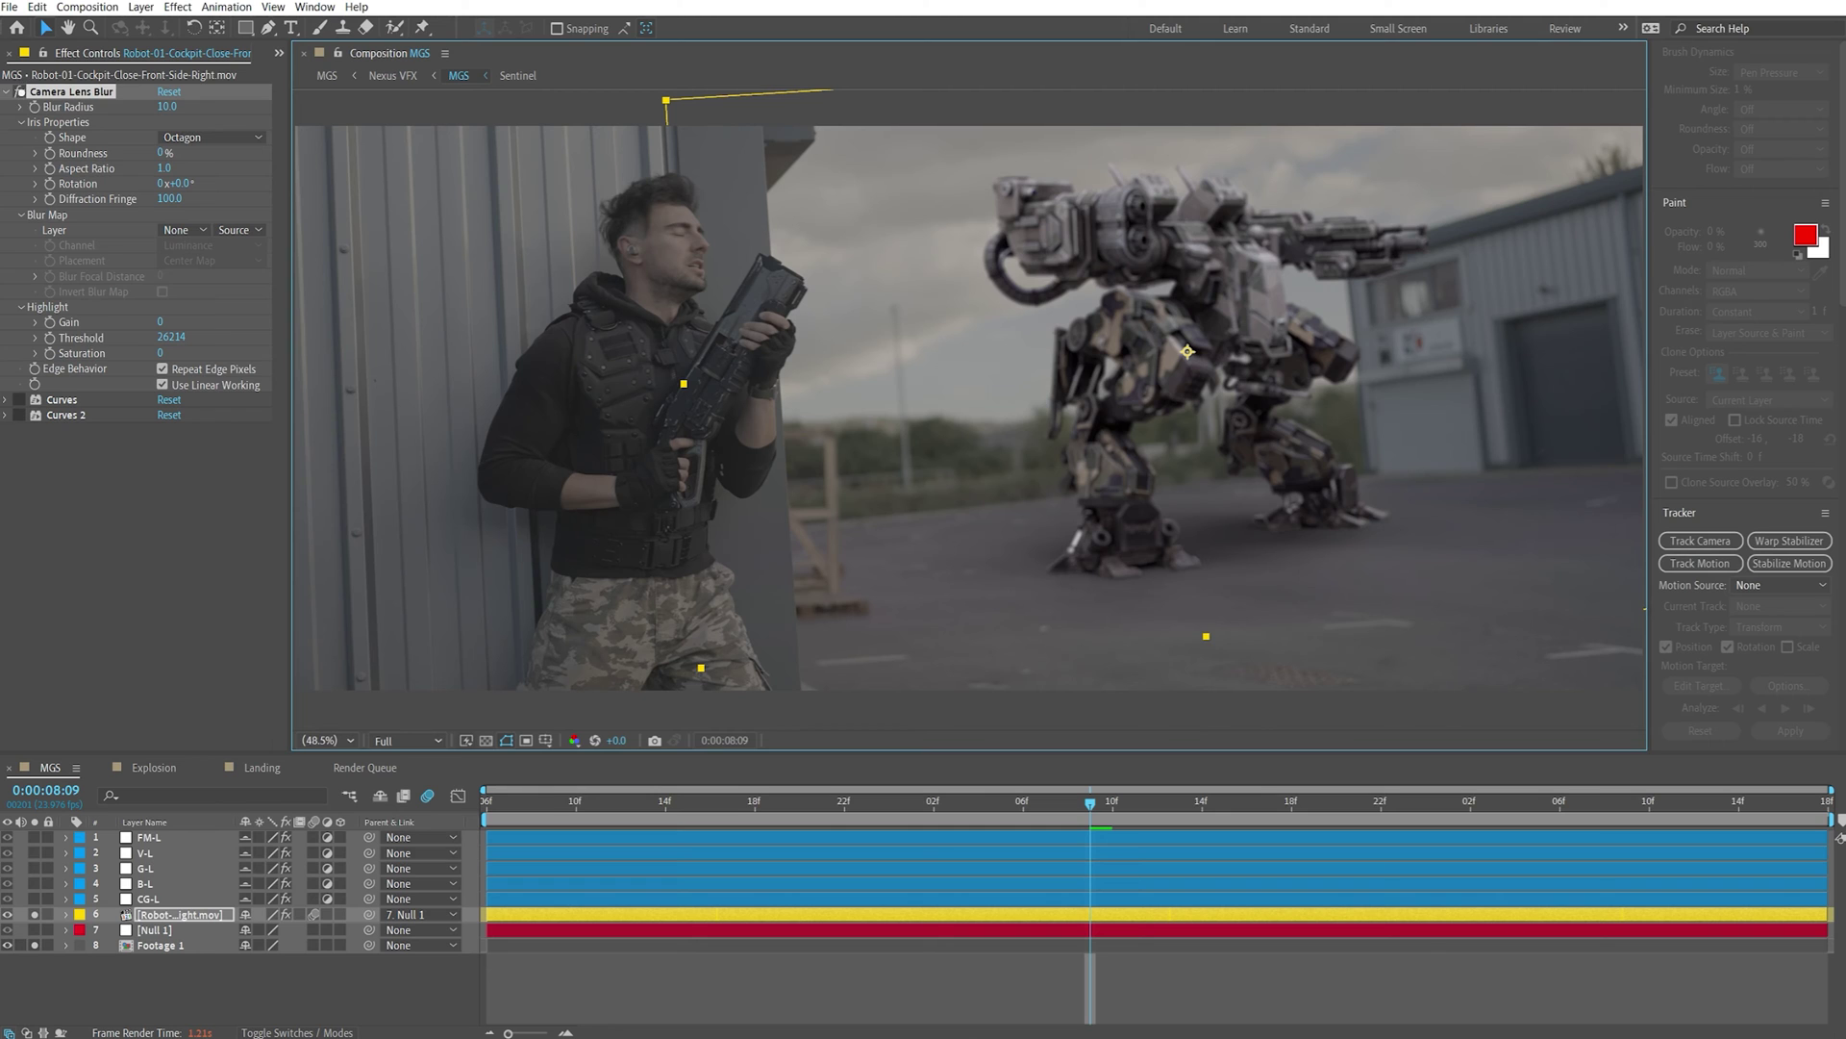
Disable and collapse Camera Lens Blur on the robot clip, and expand the first Curves effect
{"action": "left_click", "coordinate": [20, 92]}
{"action": "left_click", "coordinate": [5, 91]}
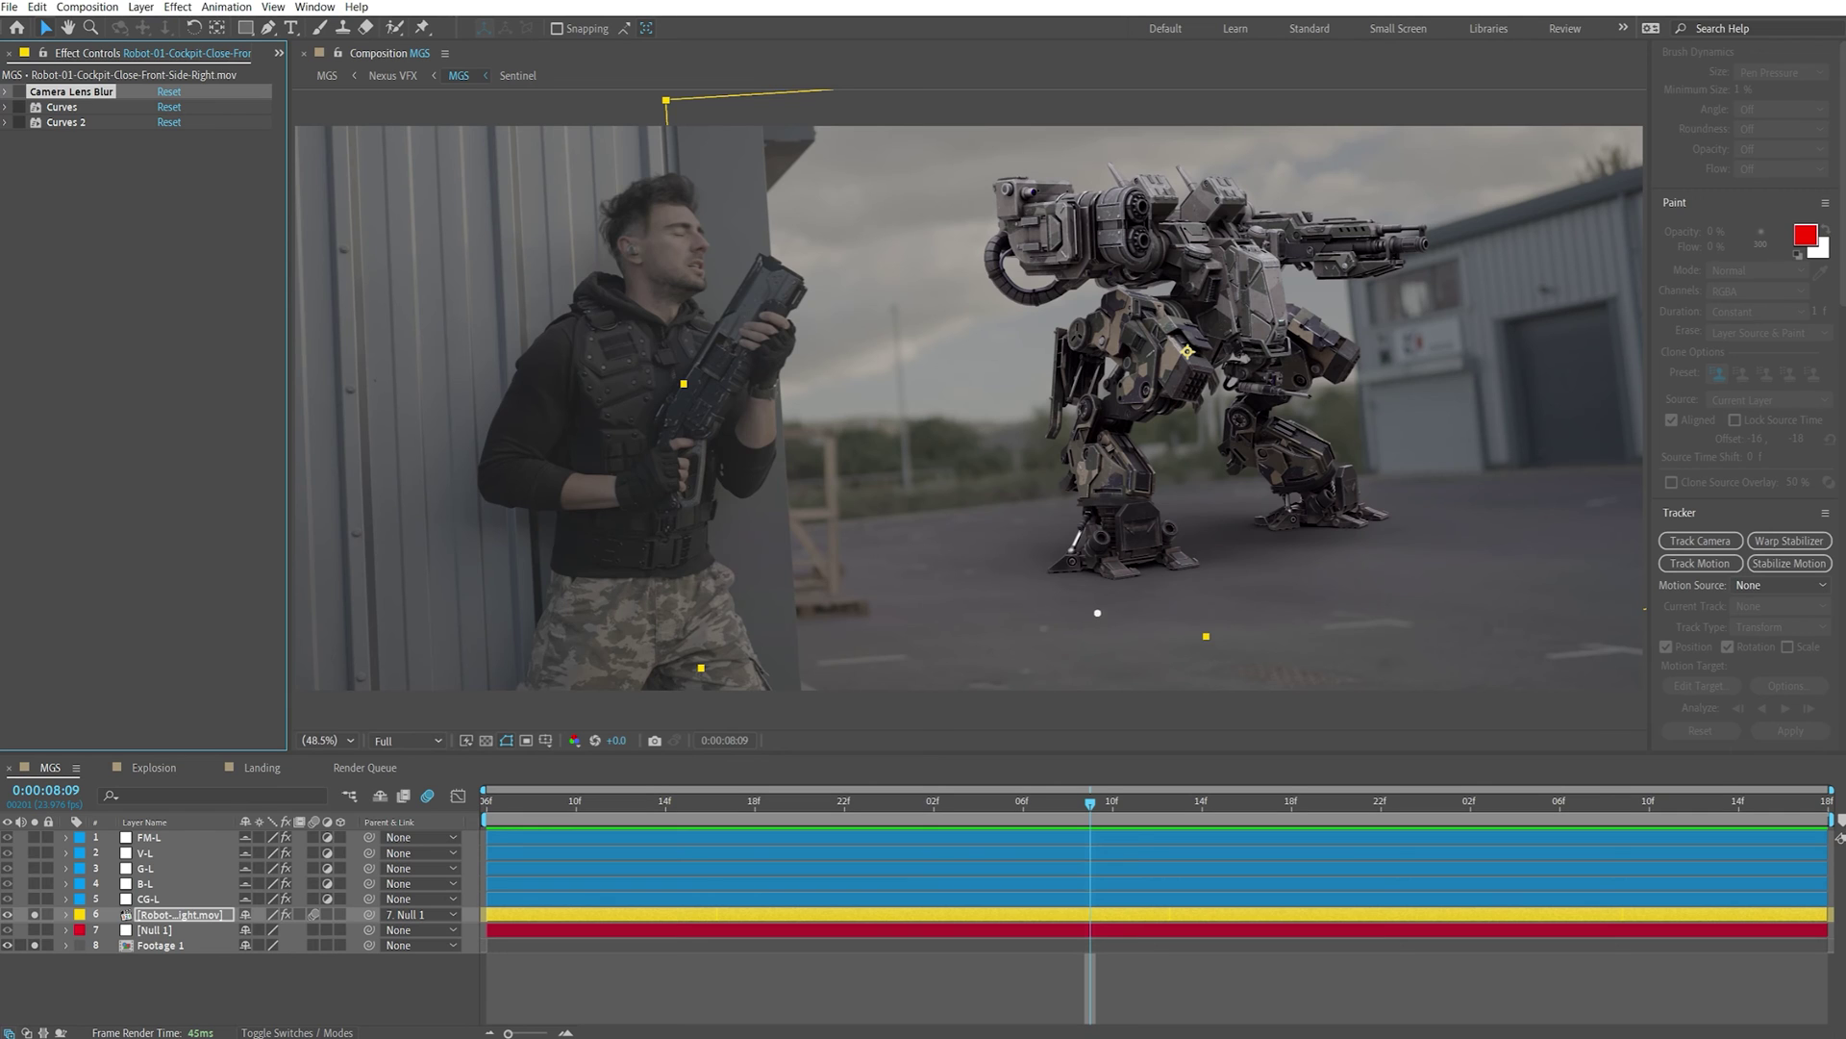
{"action": "left_click", "coordinate": [7, 107]}
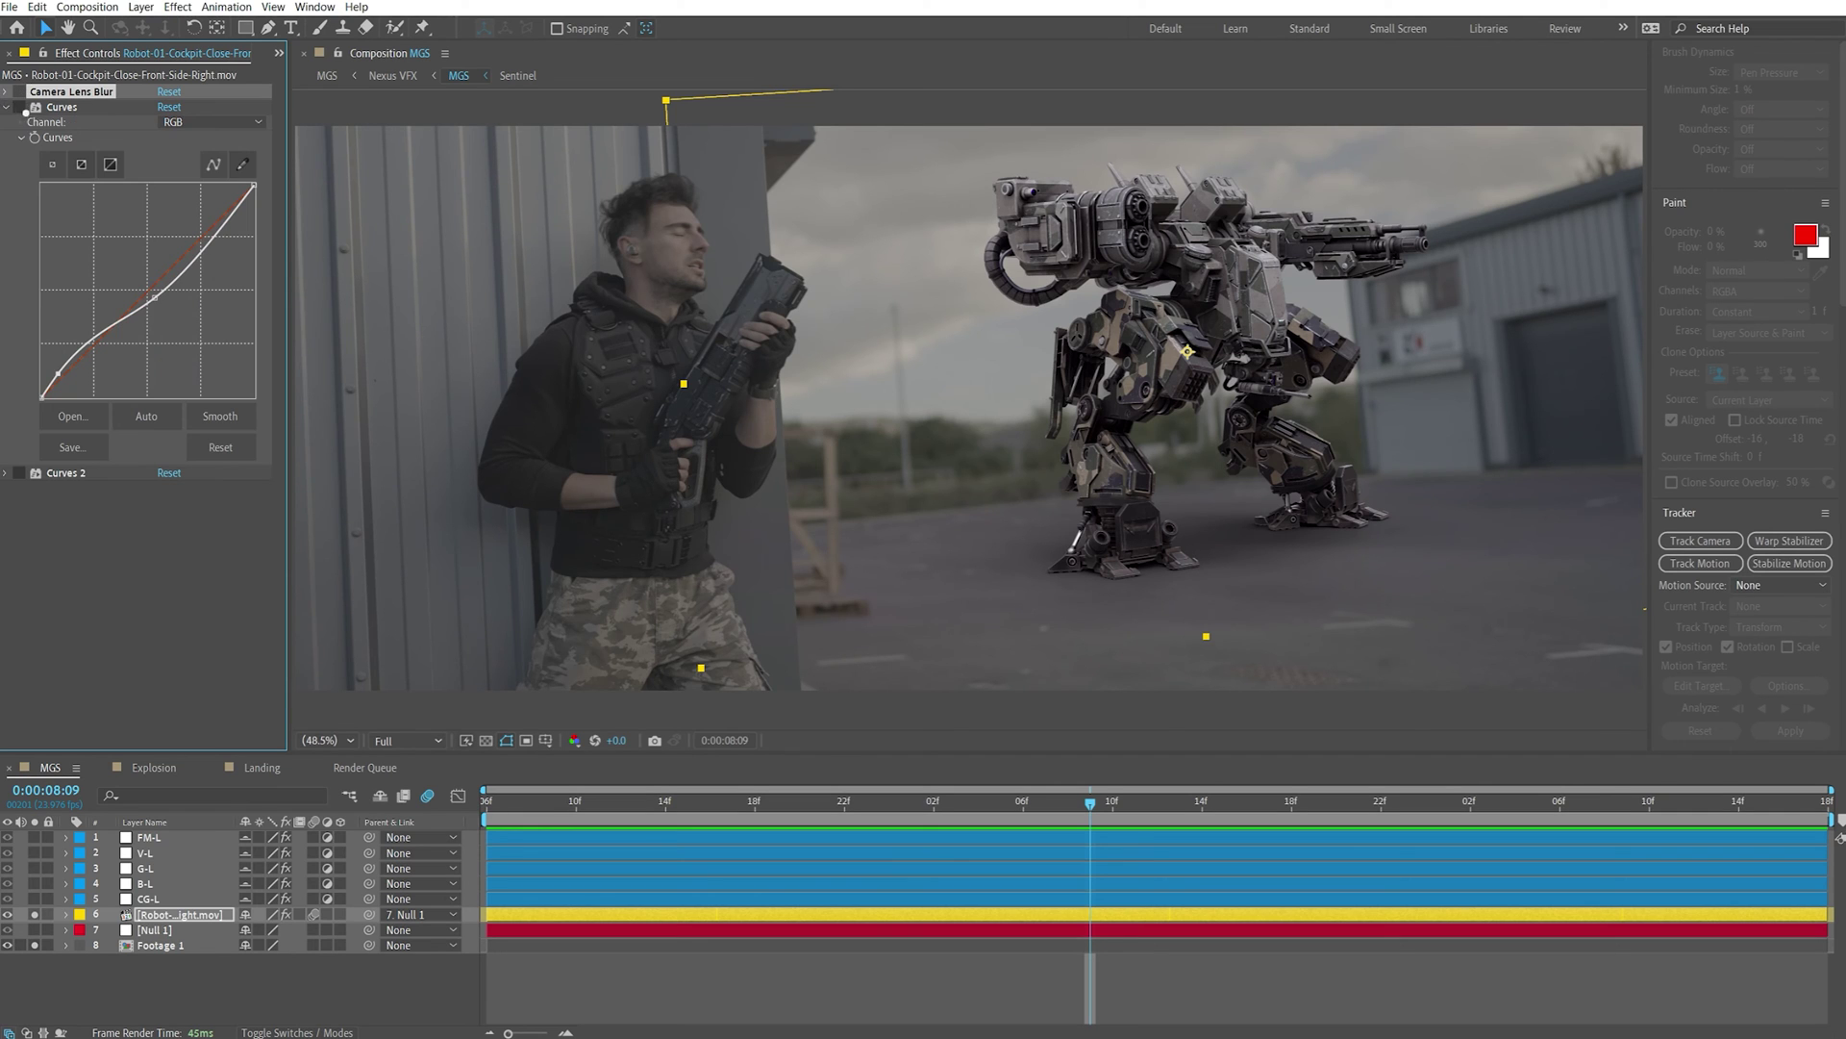
{"action": "left_click", "coordinate": [75, 107]}
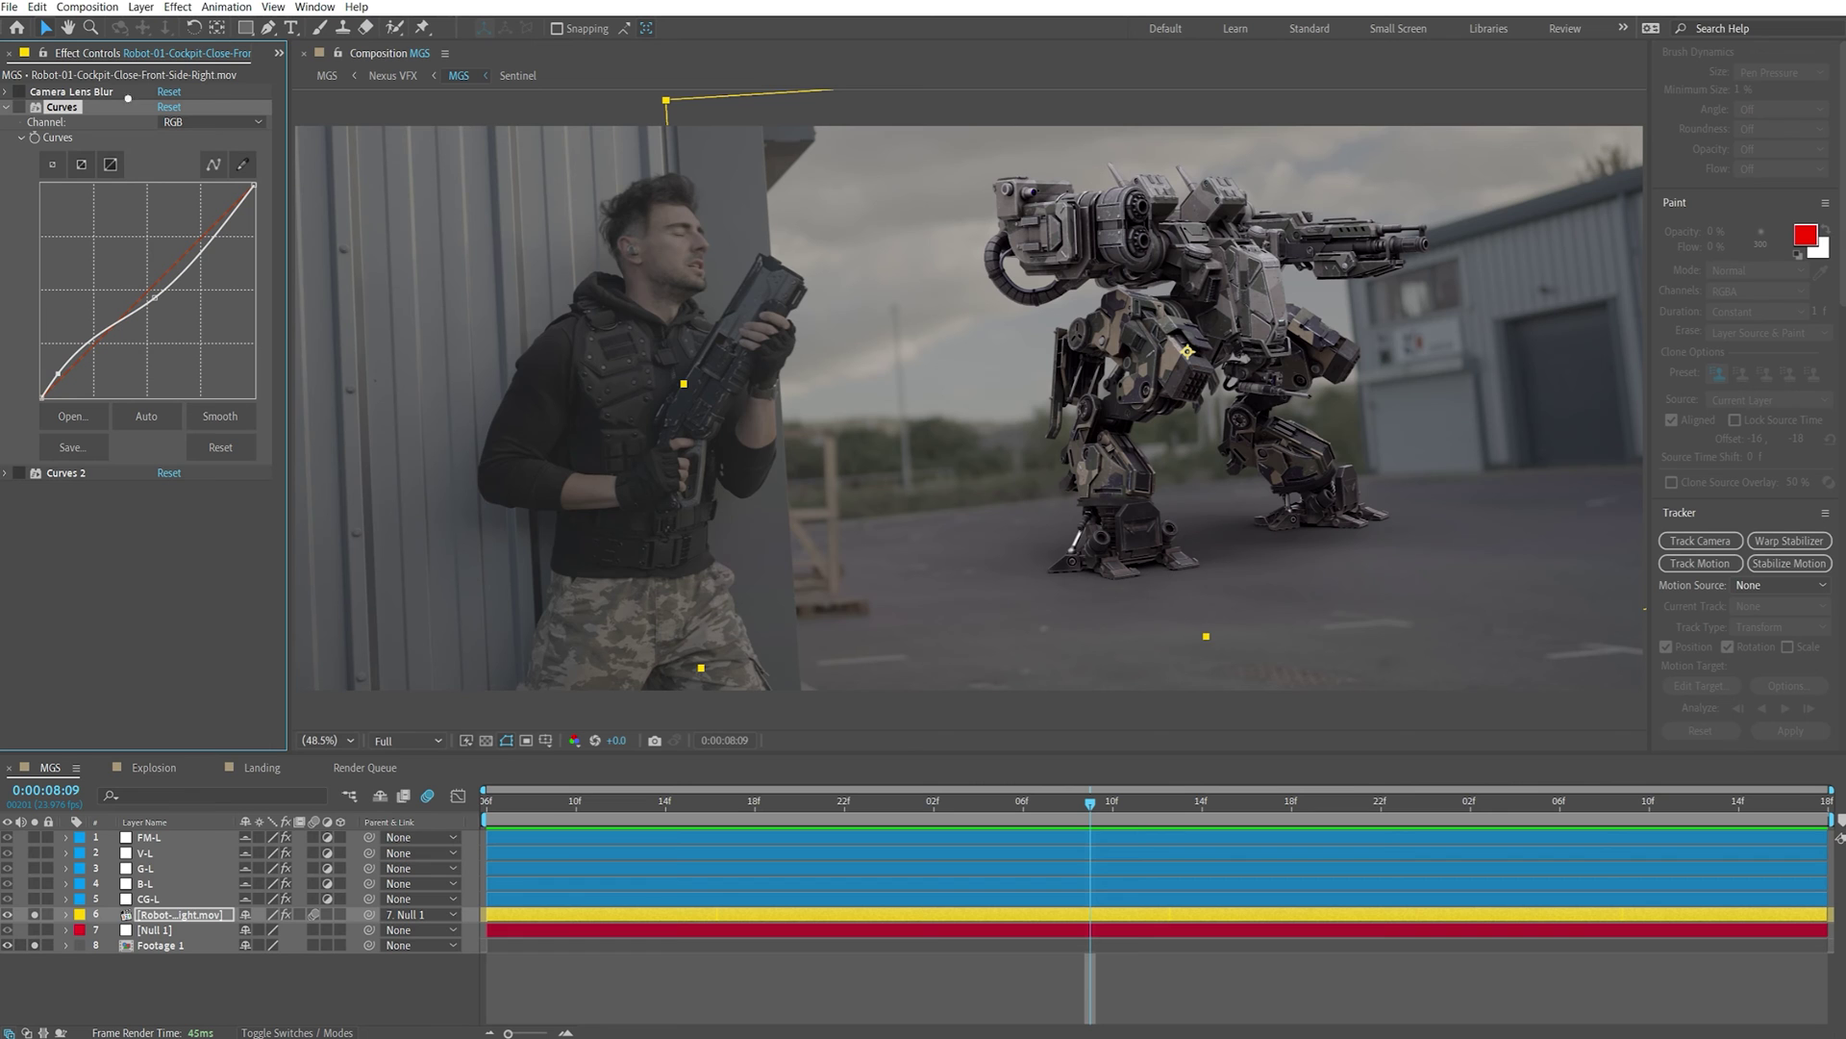
{"action": "left_click", "coordinate": [178, 7]}
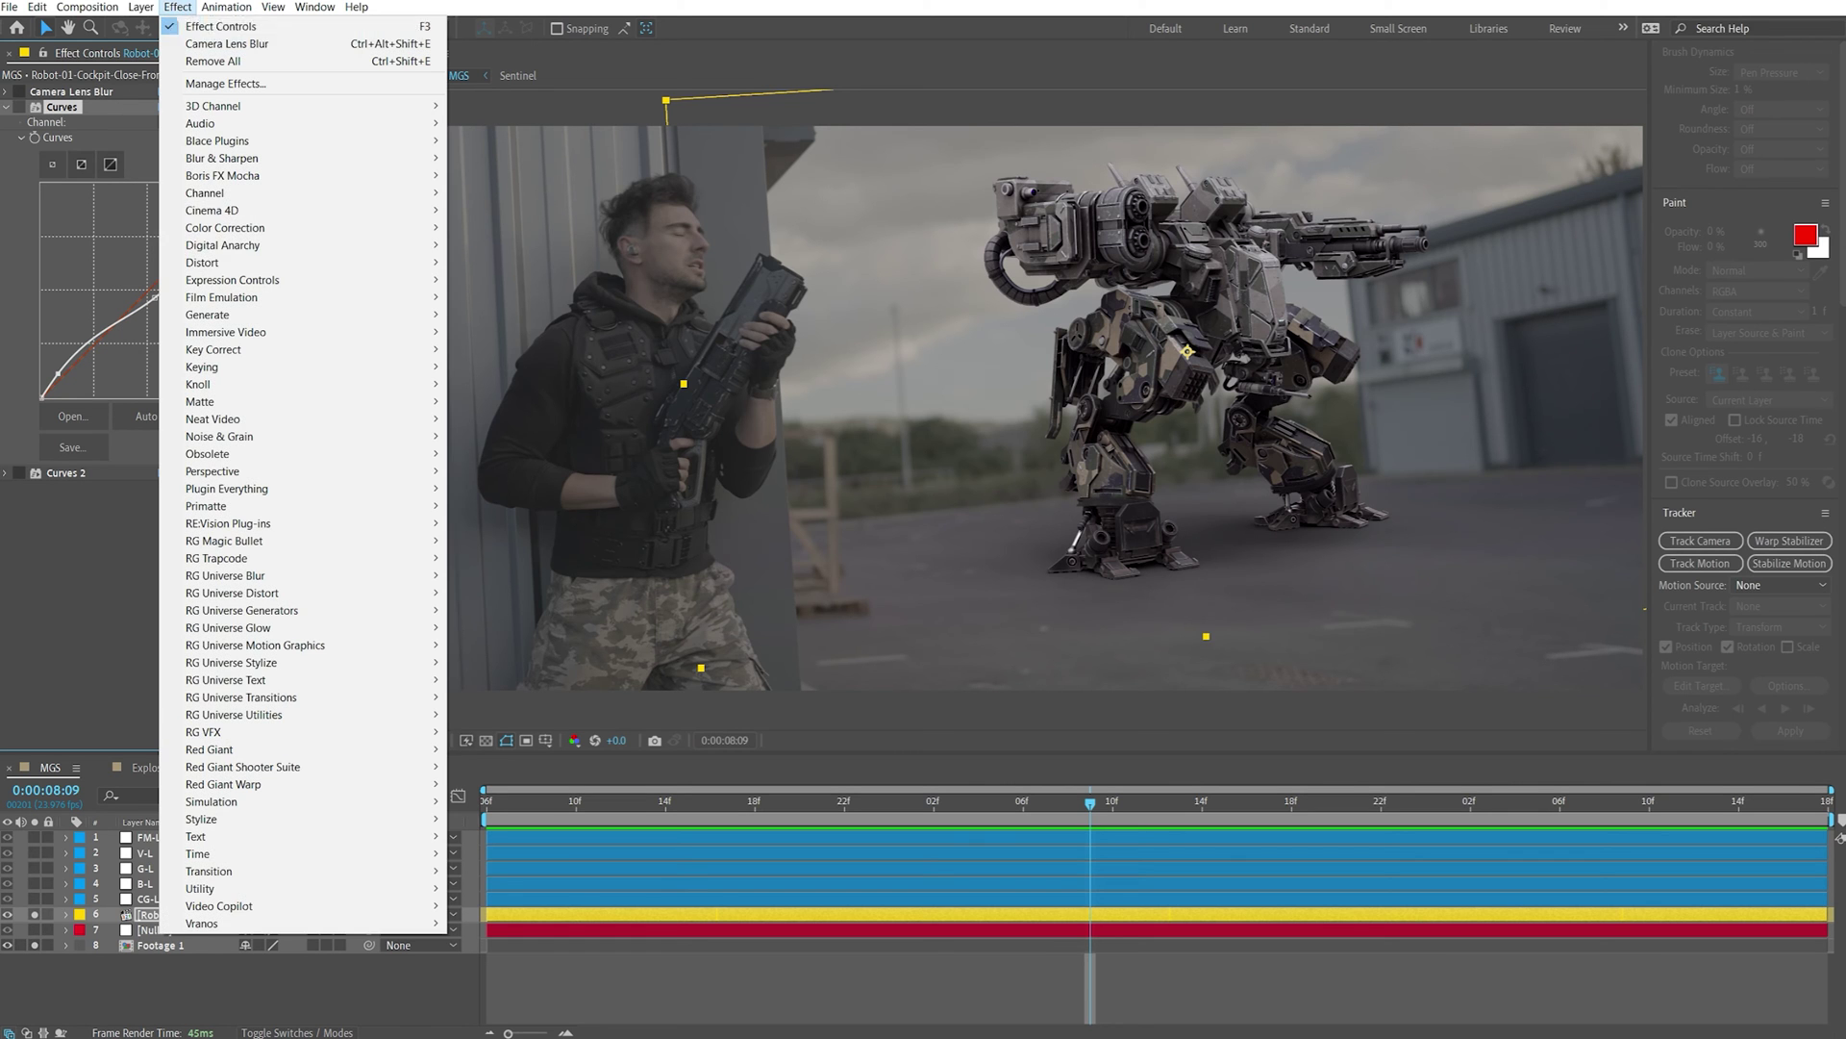
{"action": "mouse_move", "coordinate": [345, 215]}
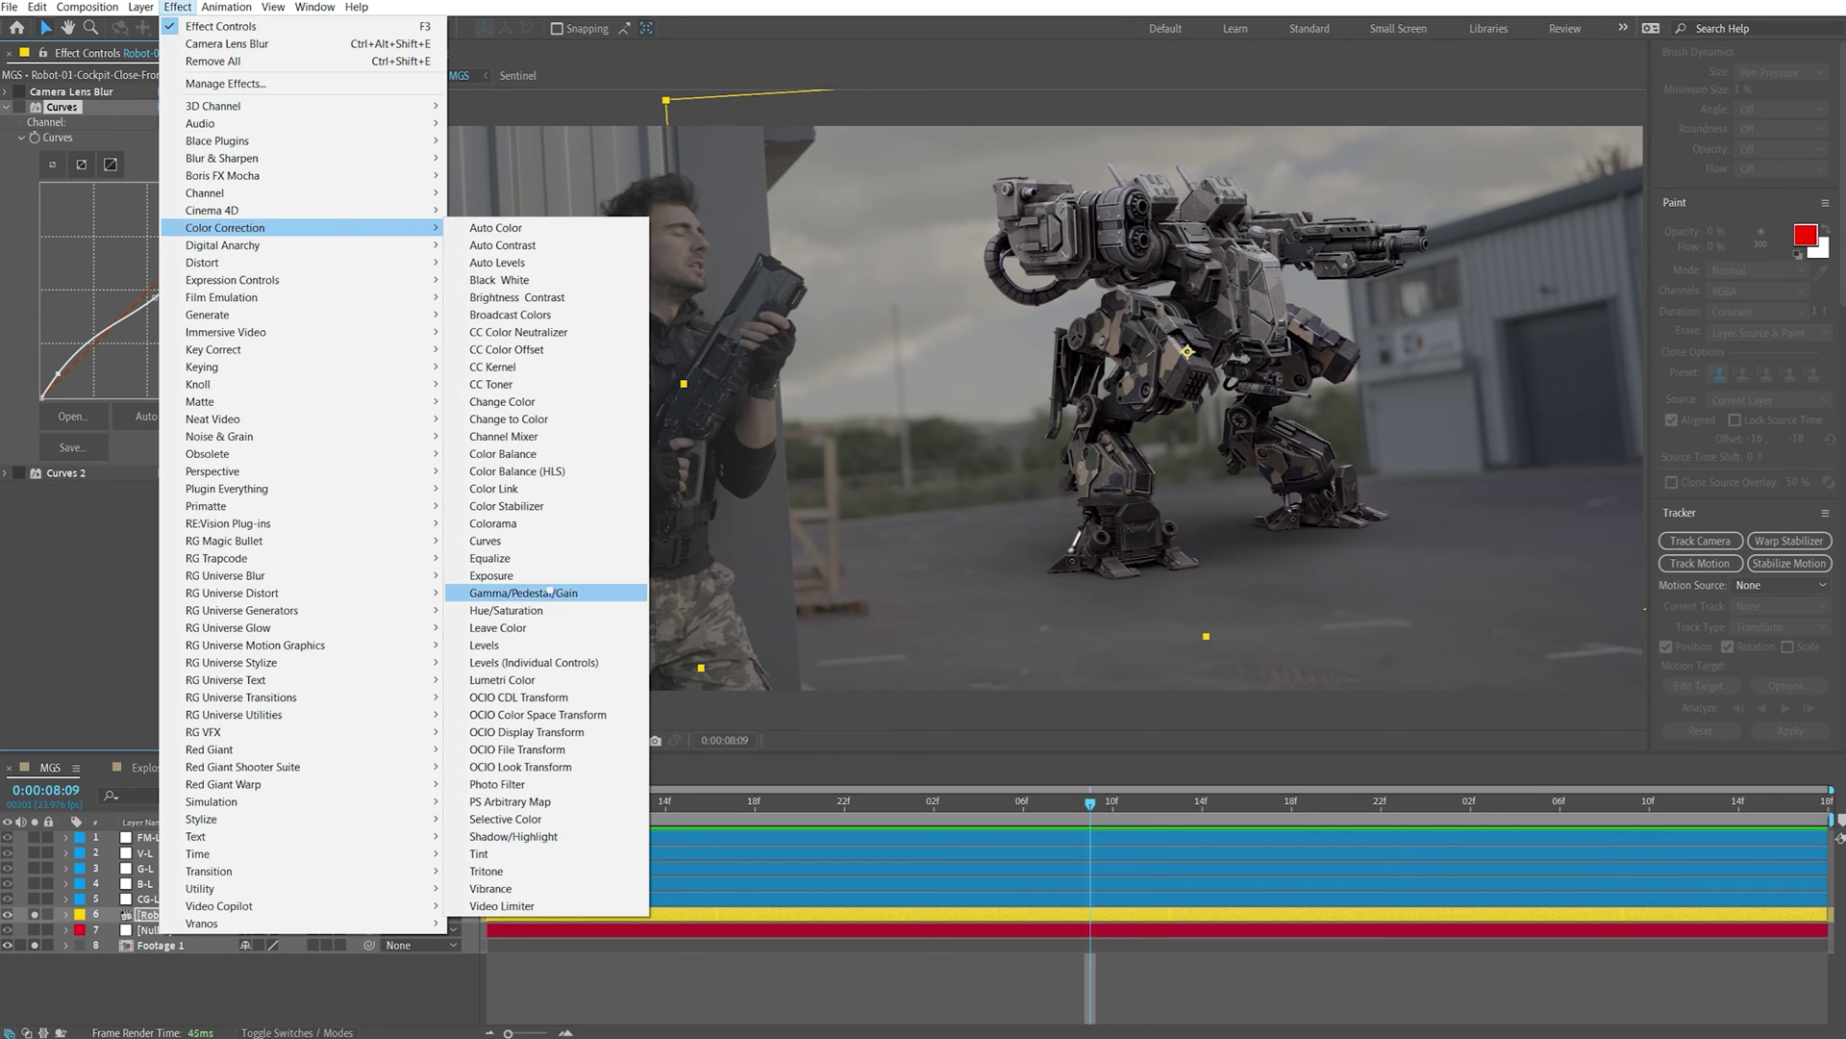
{"action": "left_click", "coordinate": [79, 108]}
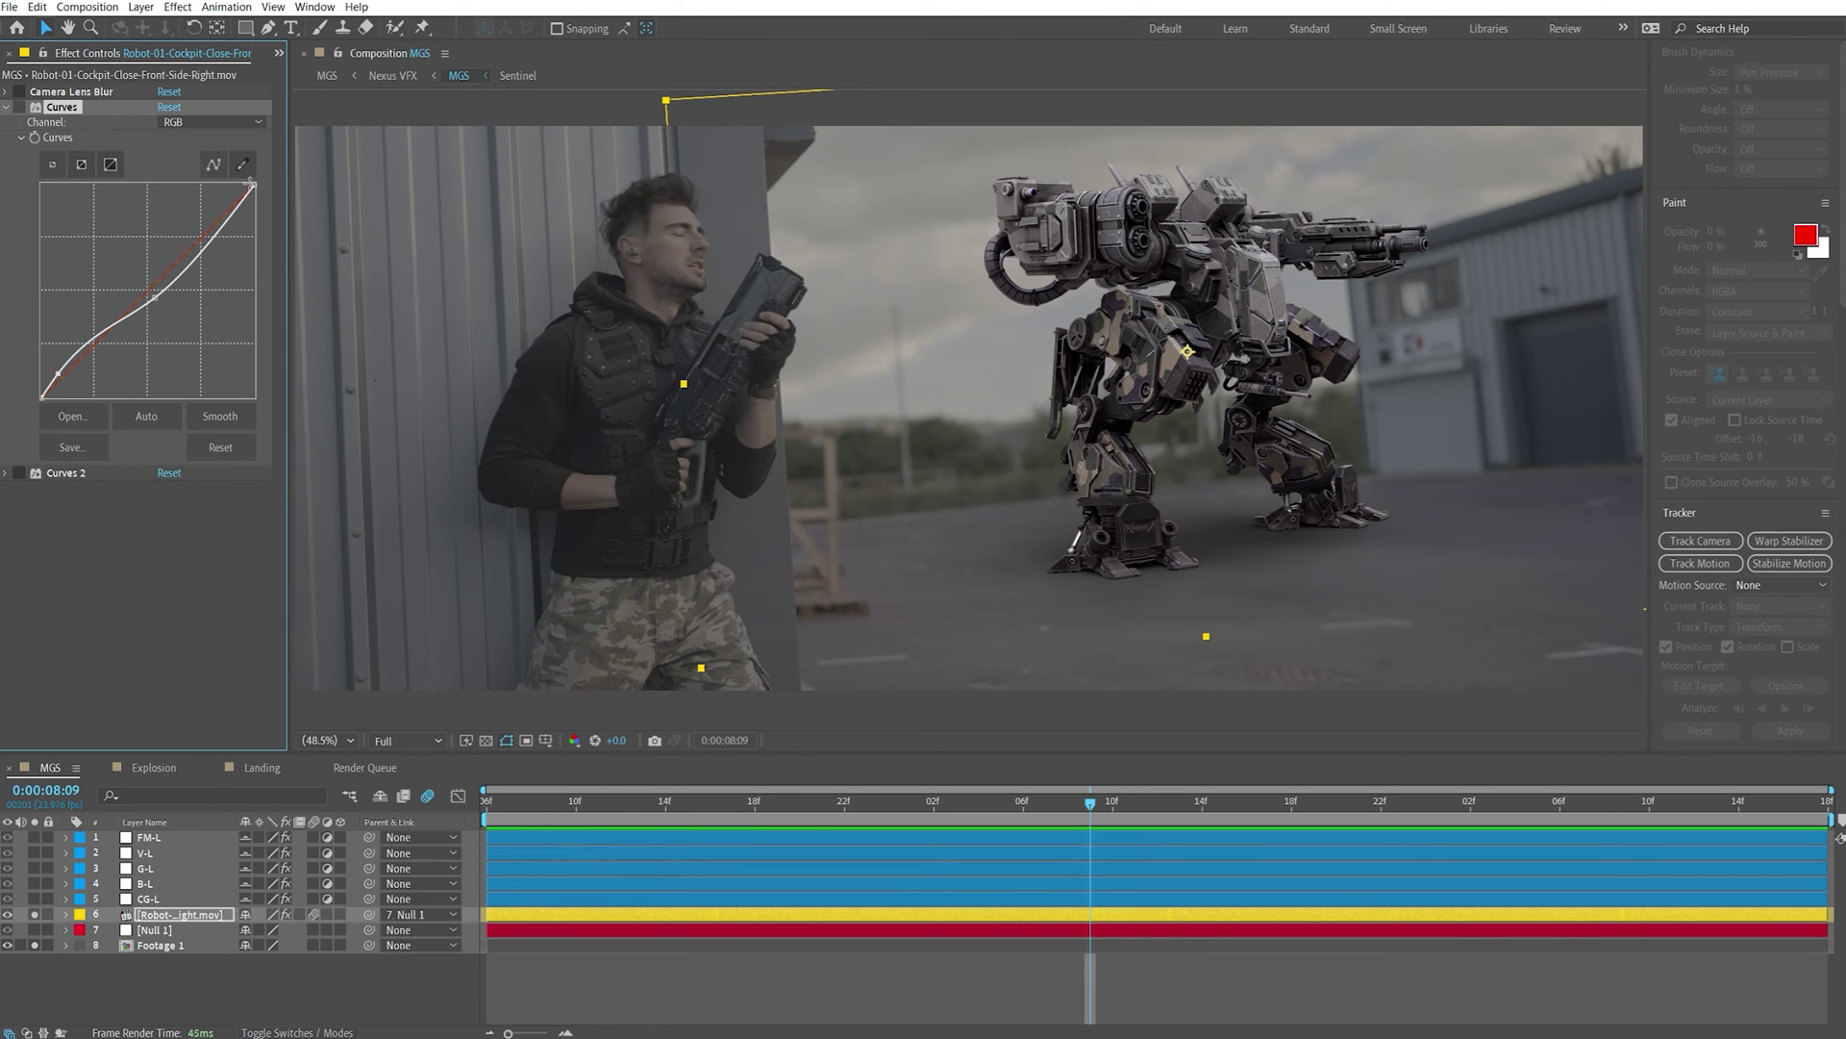
{"action": "left_click", "coordinate": [213, 122]}
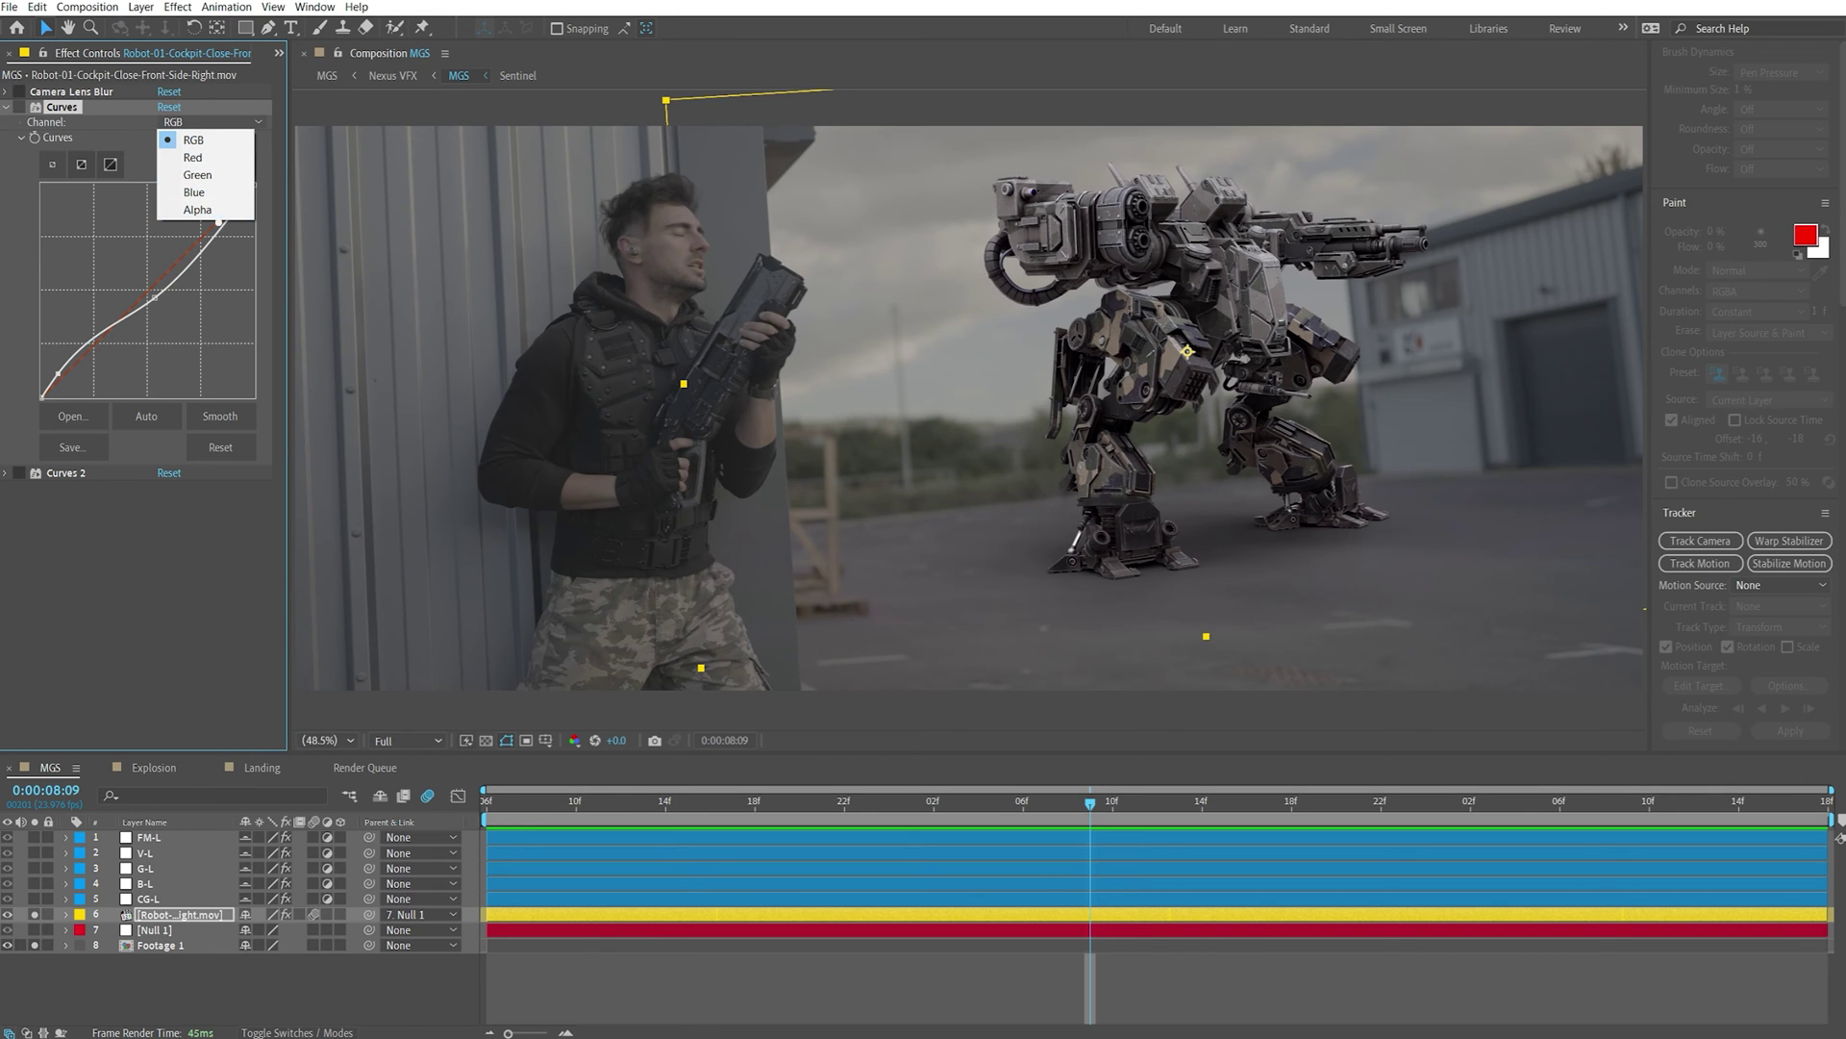
{"action": "left_click", "coordinate": [102, 137]}
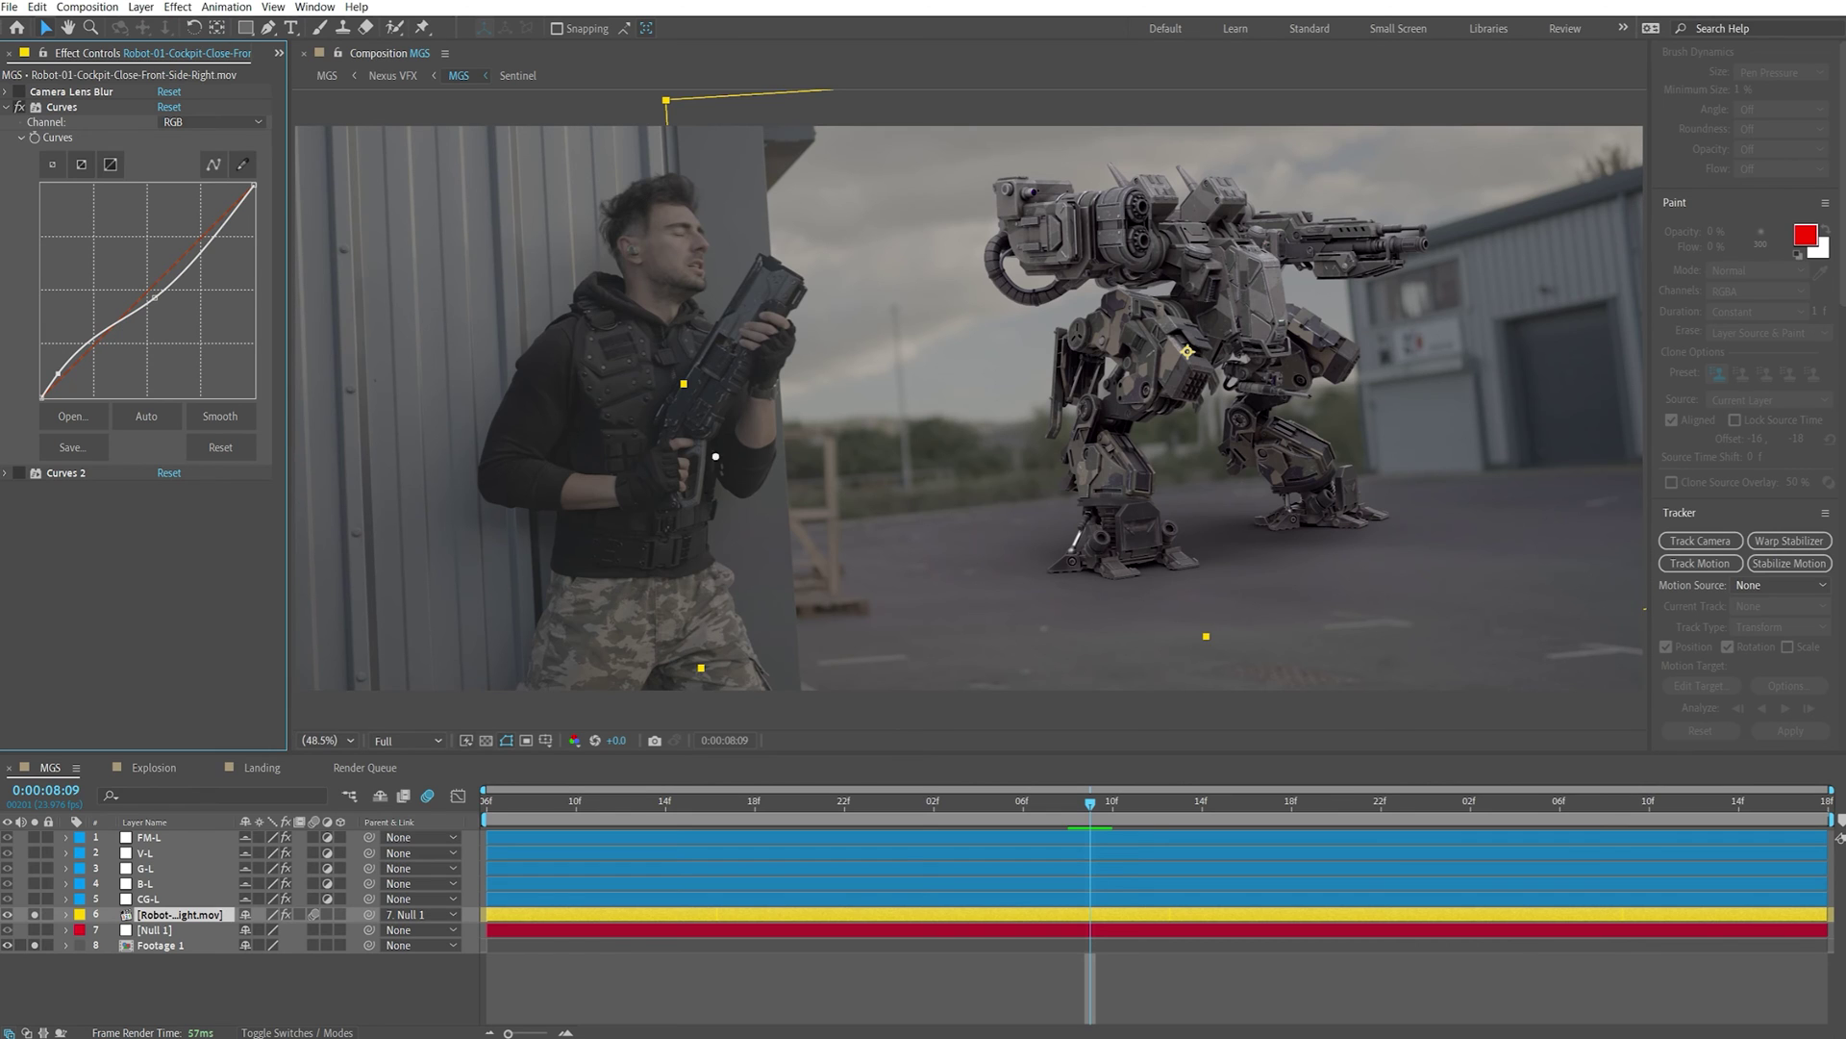
Compare the robot at 100% with the first Curves effect turned off and on again
{"action": "left_click", "coordinate": [342, 741]}
{"action": "left_click", "coordinate": [329, 601]}
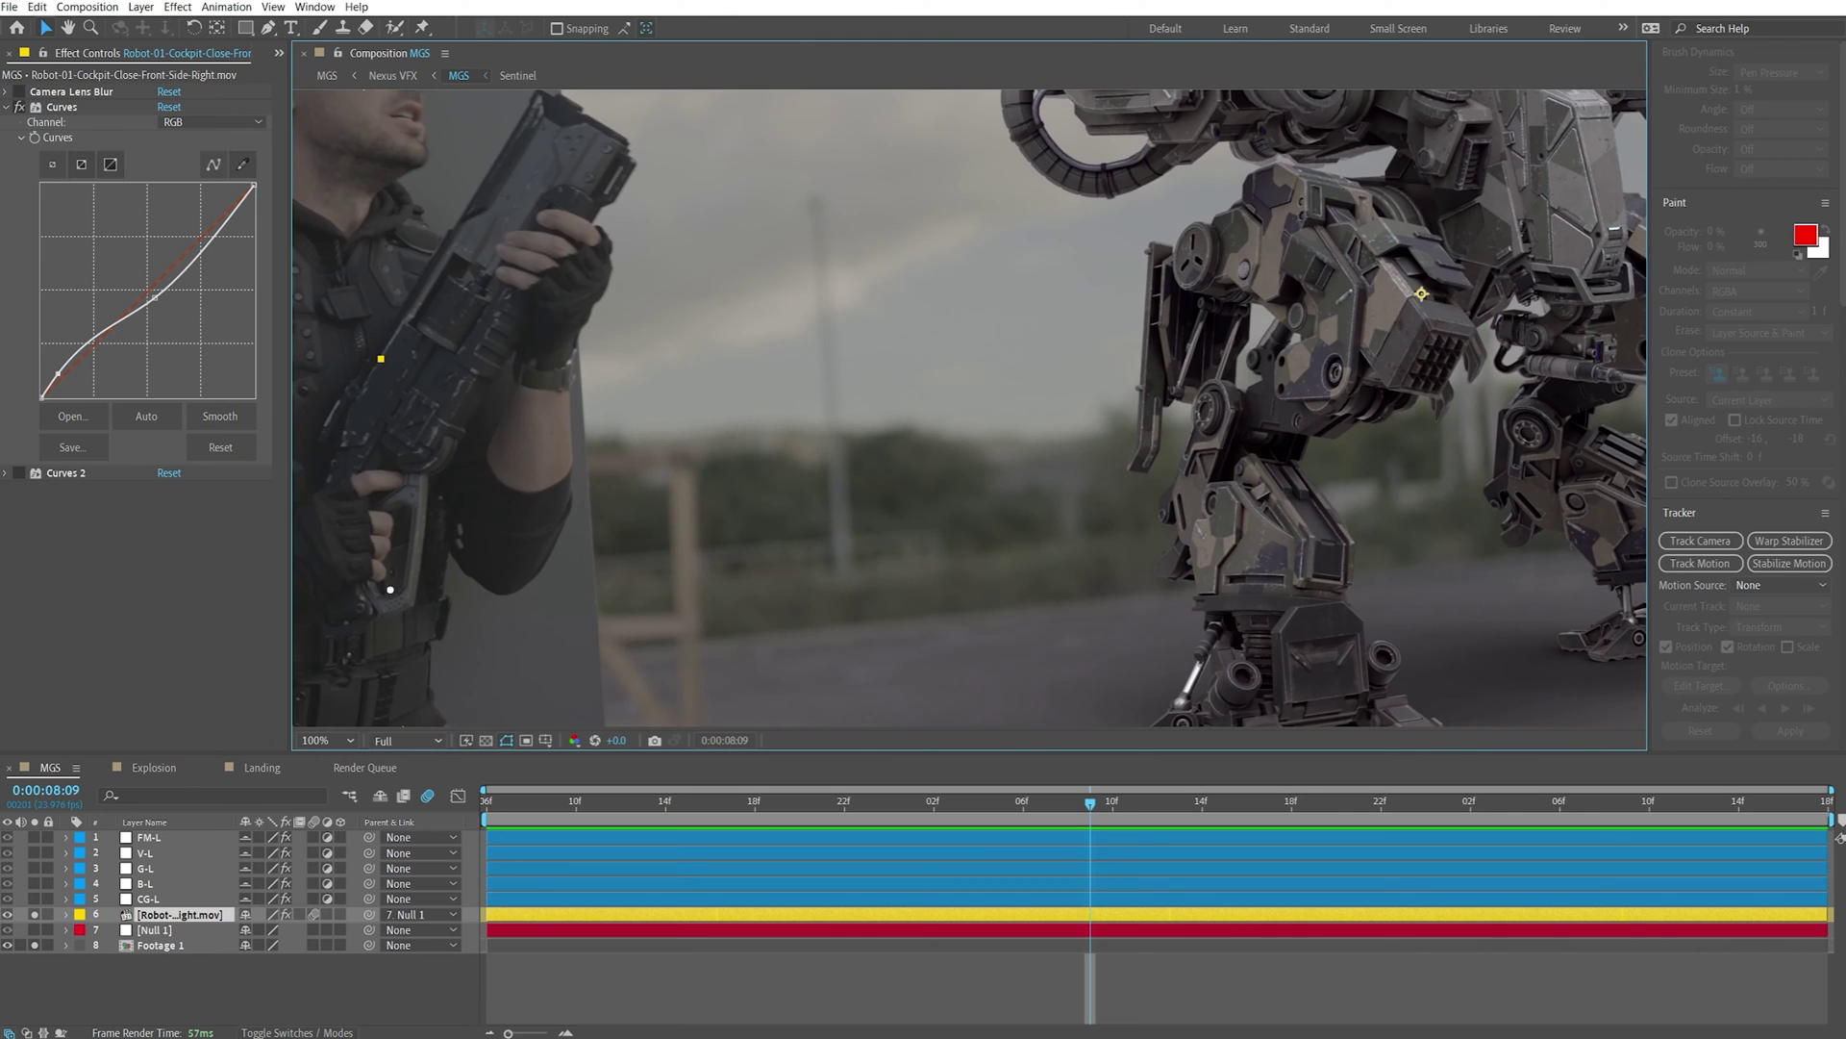
{"action": "key", "text": "h"}
{"action": "left_click_drag", "start_coordinate": [1395, 481], "coordinate": [948, 502]}
{"action": "key", "text": "v"}
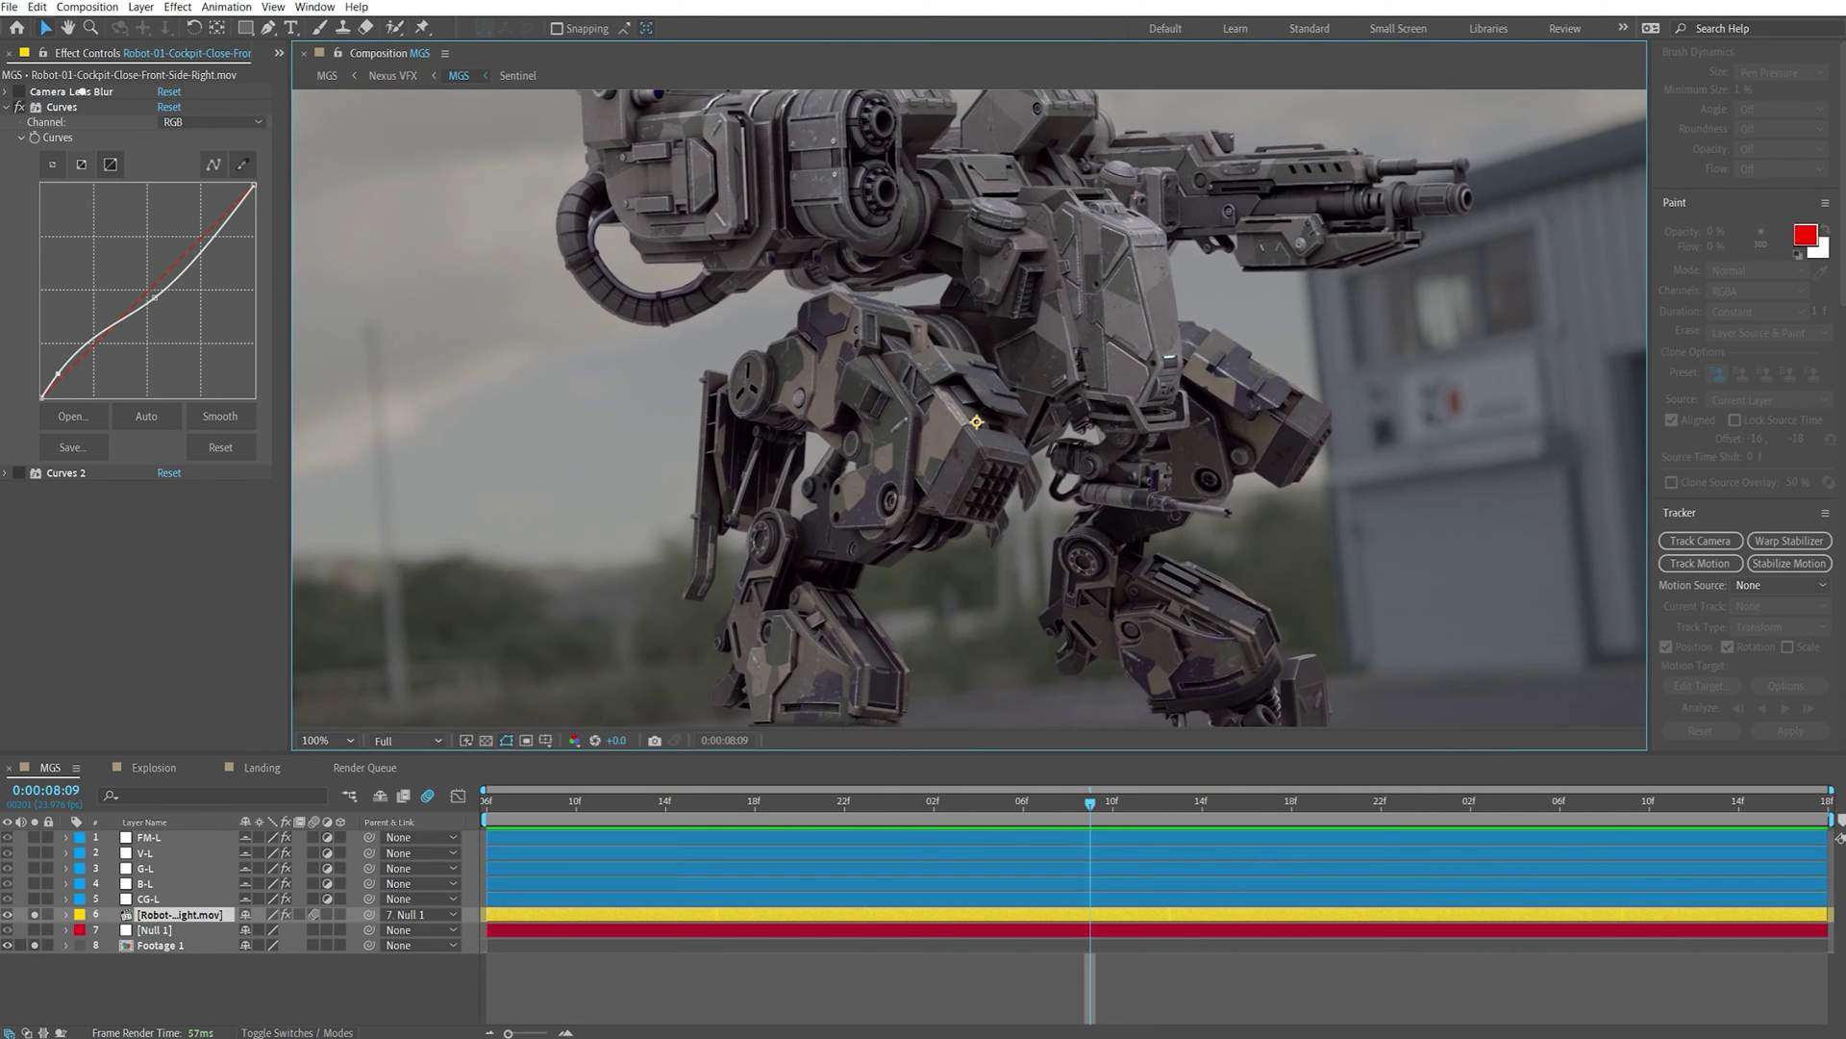
{"action": "left_click", "coordinate": [20, 107]}
{"action": "left_click", "coordinate": [21, 106]}
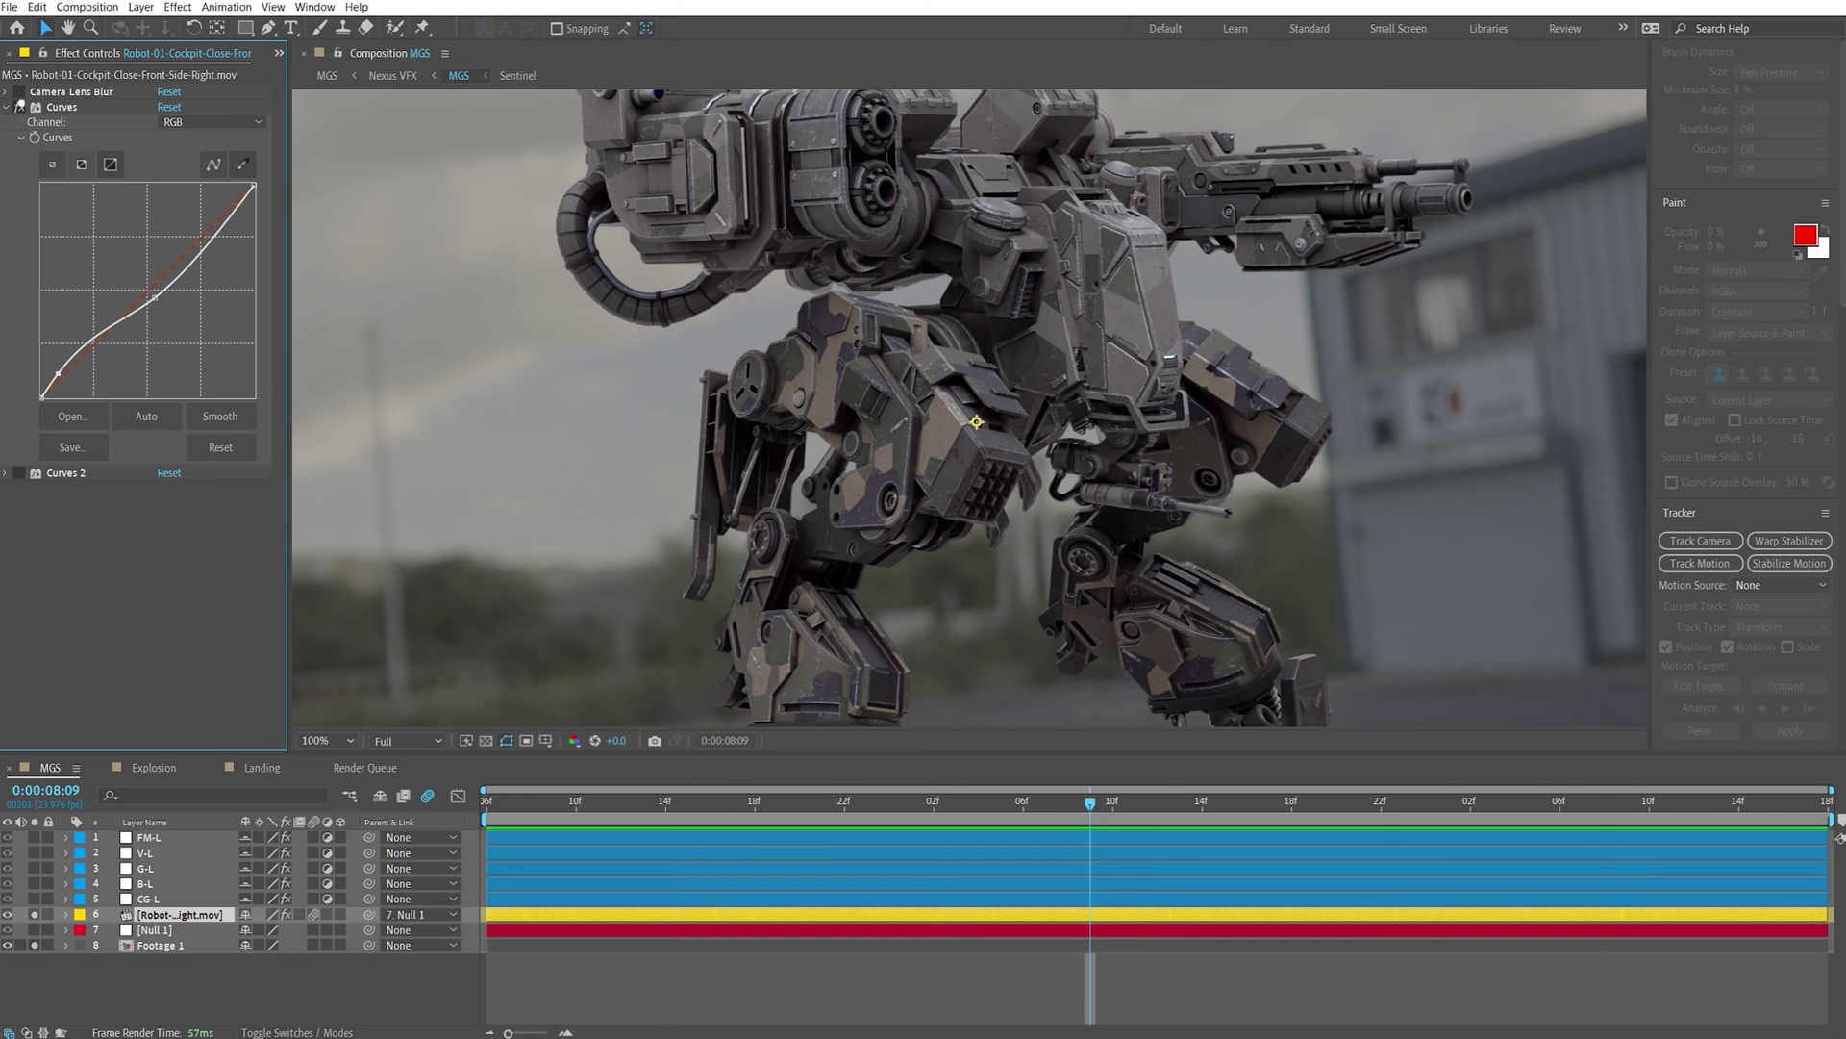
Compare the dark tones of the soldier's vest and rifle with those of the color-corrected robot
{"action": "key", "text": "h"}
{"action": "left_click_drag", "start_coordinate": [846, 452], "coordinate": [683, 324]}
{"action": "left_click_drag", "start_coordinate": [635, 424], "coordinate": [1473, 256]}
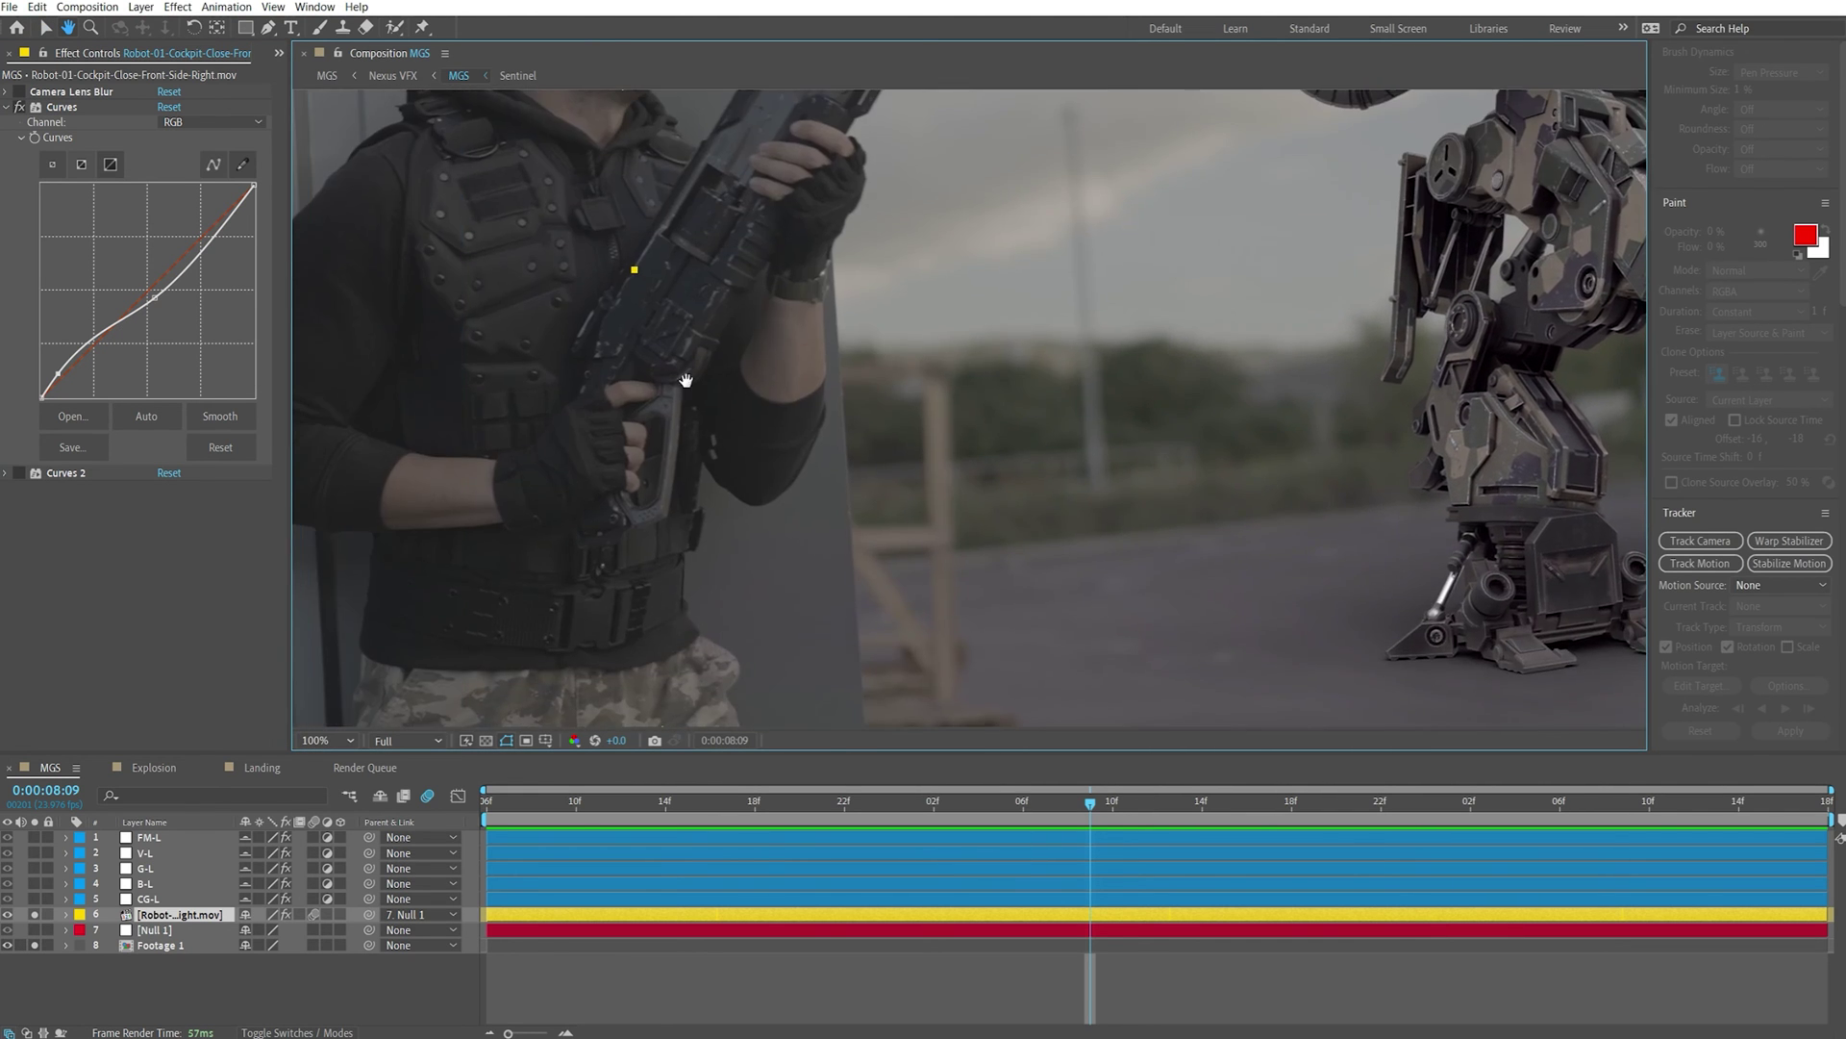
{"action": "left_click_drag", "start_coordinate": [684, 378], "coordinate": [790, 336]}
{"action": "left_click_drag", "start_coordinate": [1484, 200], "coordinate": [613, 564]}
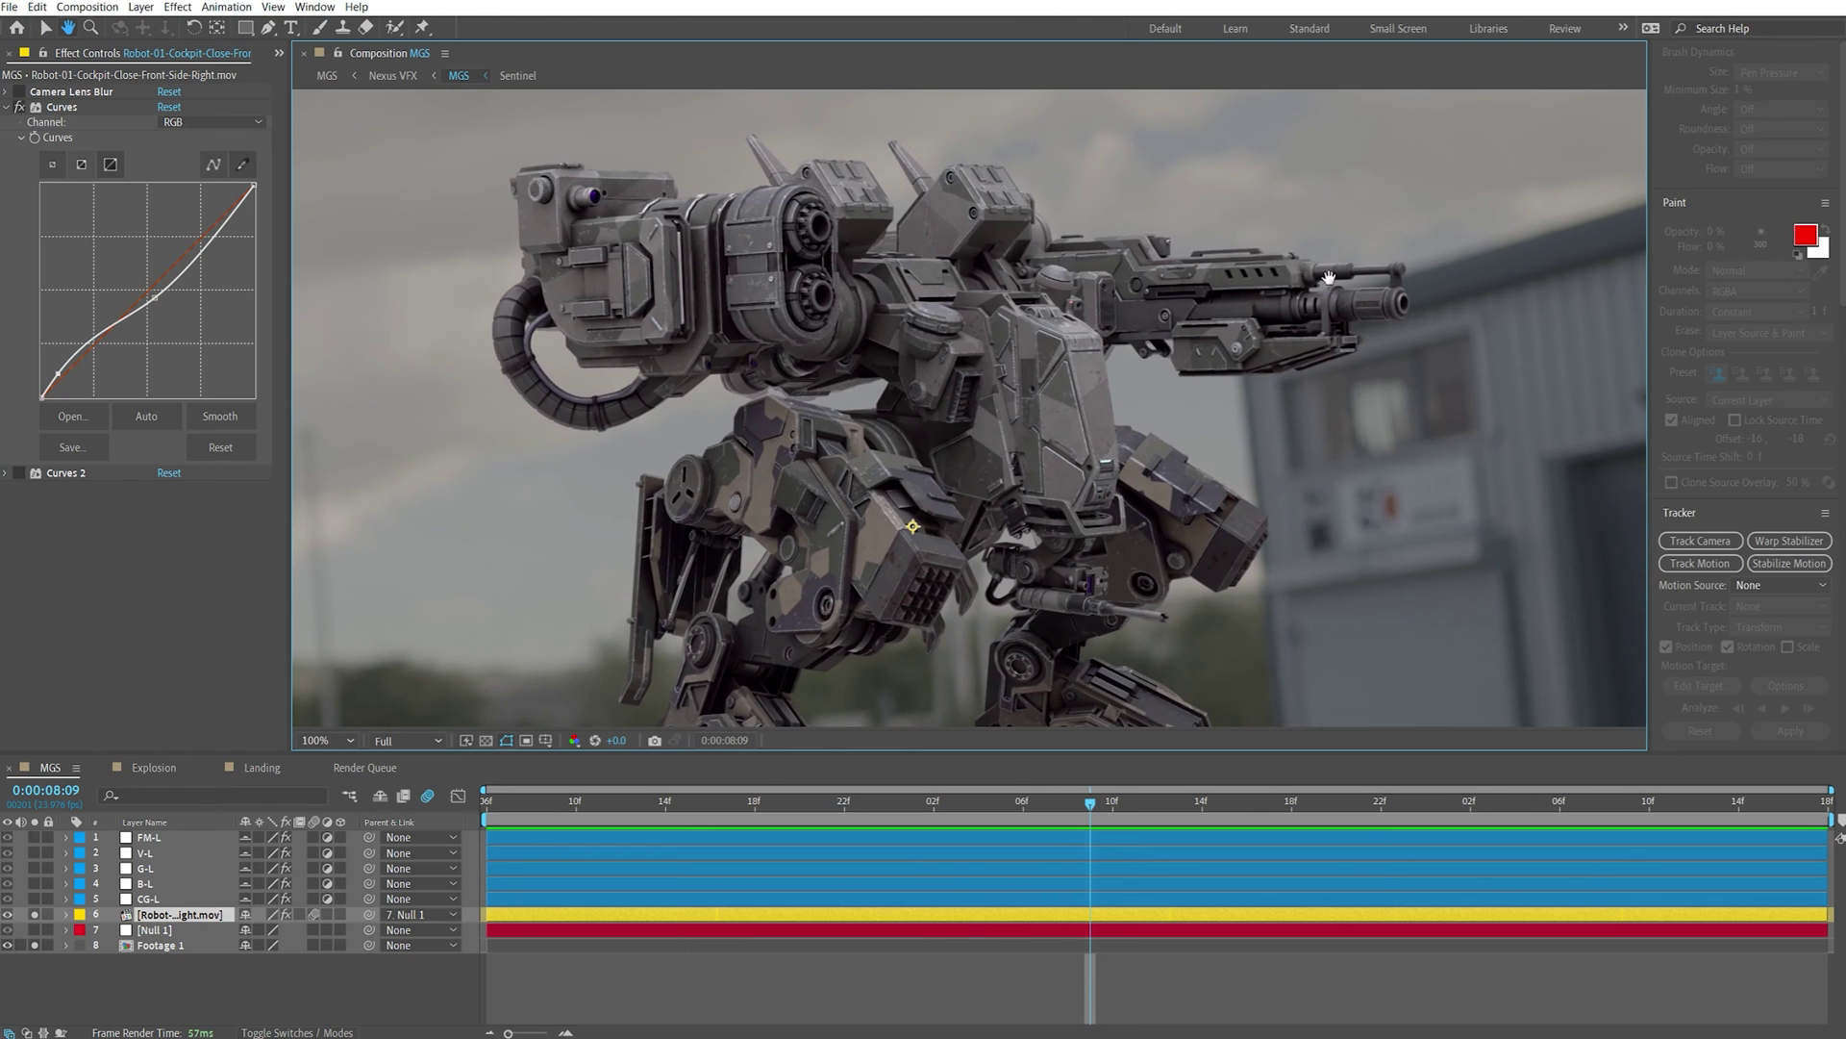
{"action": "left_click_drag", "start_coordinate": [820, 445], "coordinate": [969, 275]}
{"action": "key", "text": "v"}
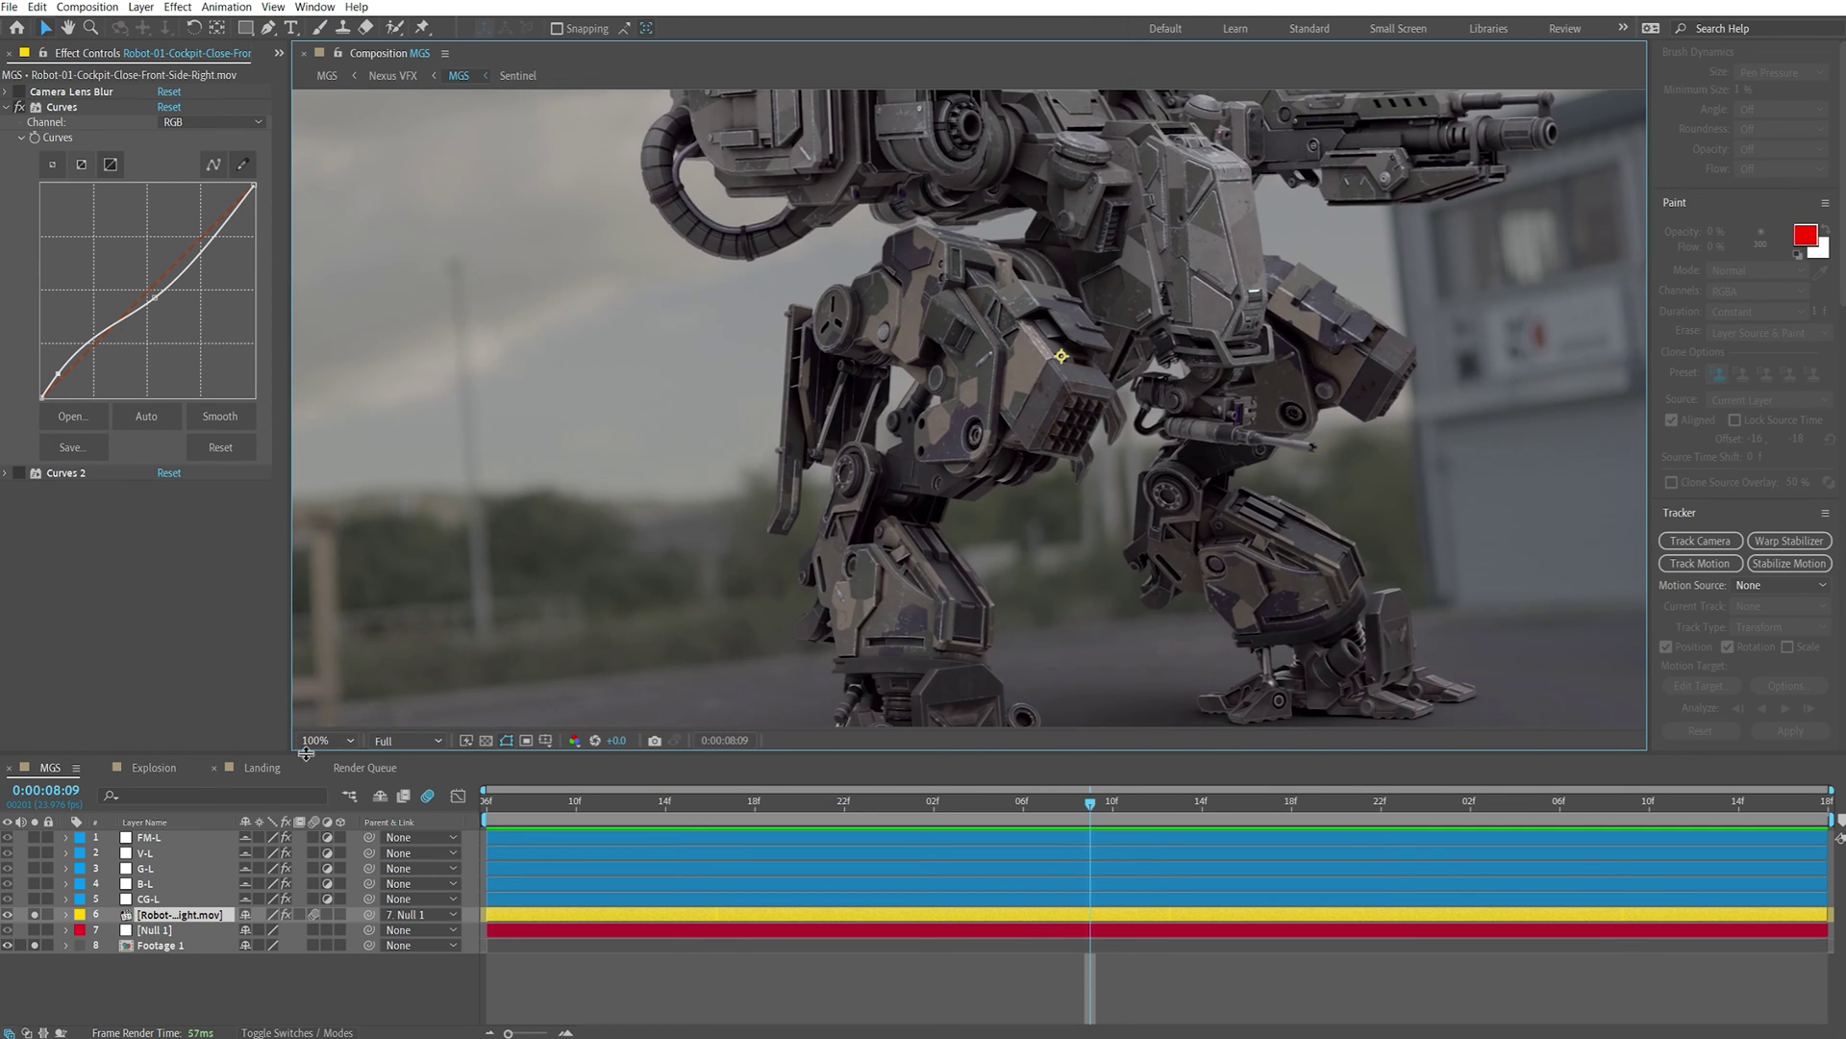
Fit the composition in the viewer and expand and enable the Curves 2 effect on the robot clip
{"action": "left_click", "coordinate": [327, 740]}
{"action": "left_click", "coordinate": [325, 418]}
{"action": "left_click", "coordinate": [7, 472]}
{"action": "scroll", "coordinate": [27, 470], "scroll_direction": "down", "scroll_amount": 2}
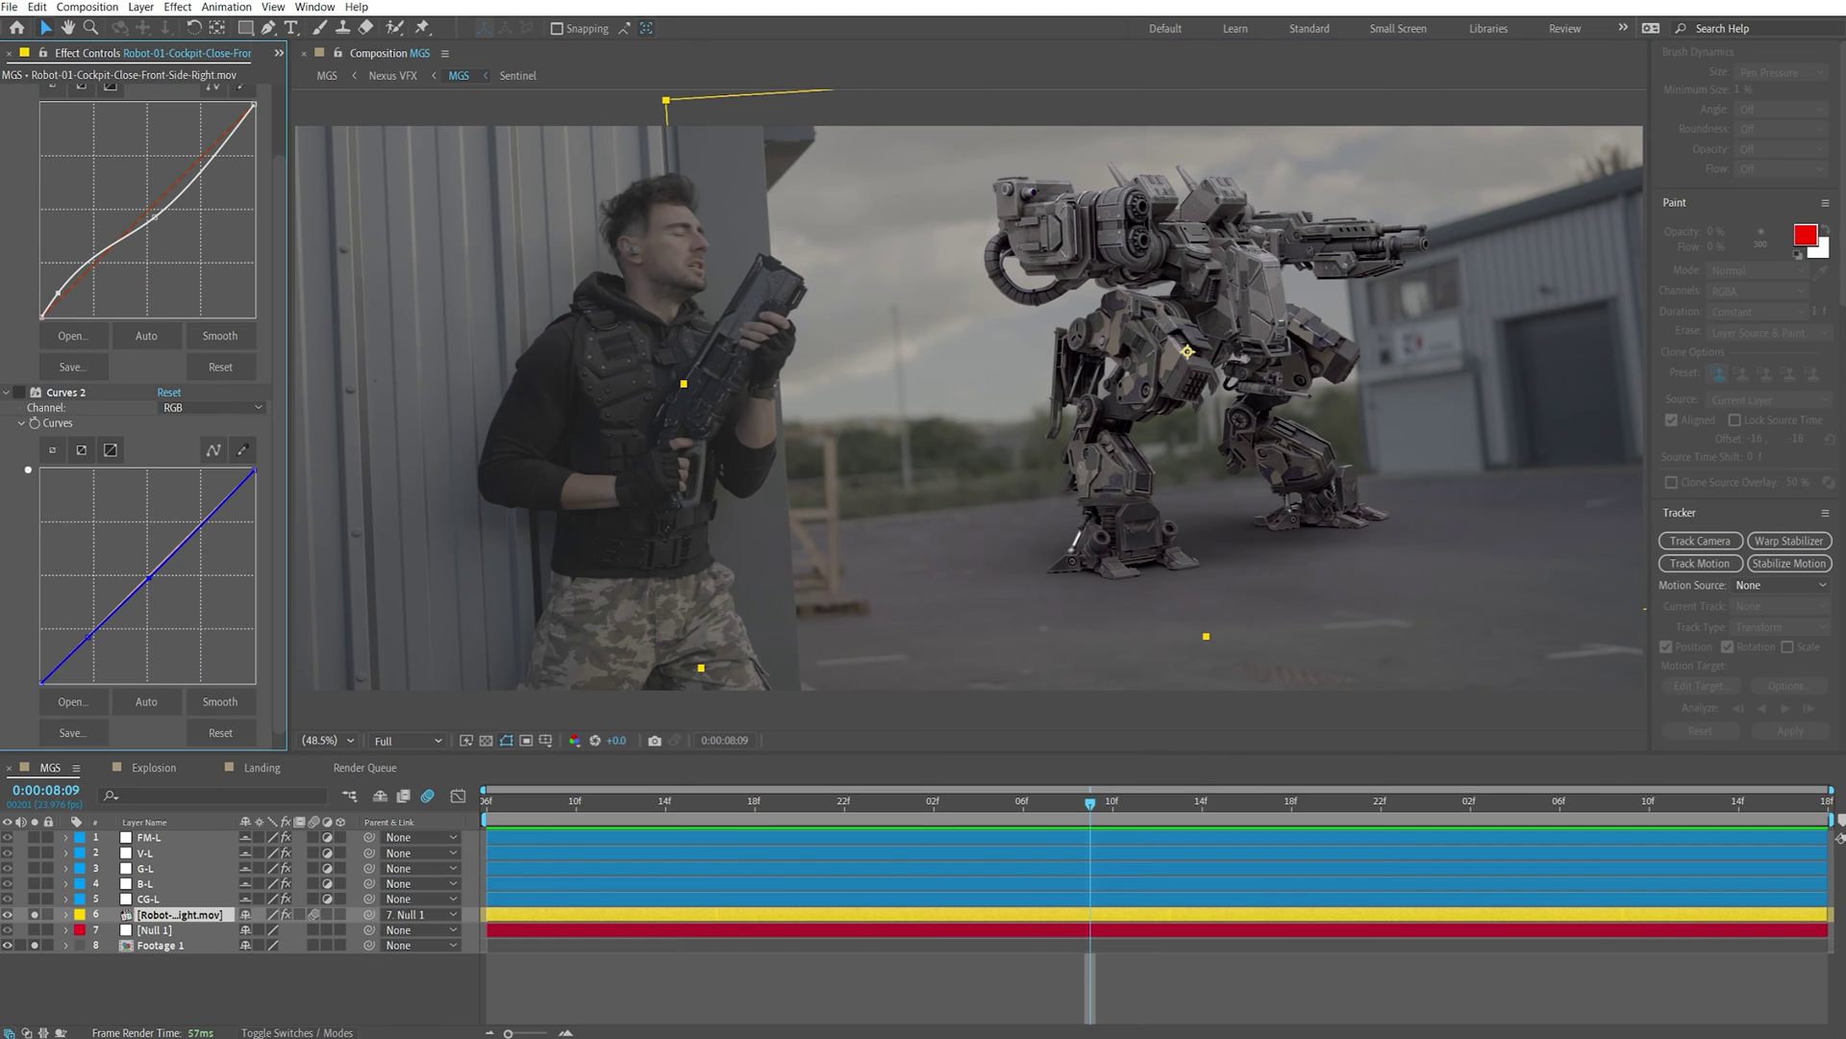
{"action": "left_click", "coordinate": [19, 393]}
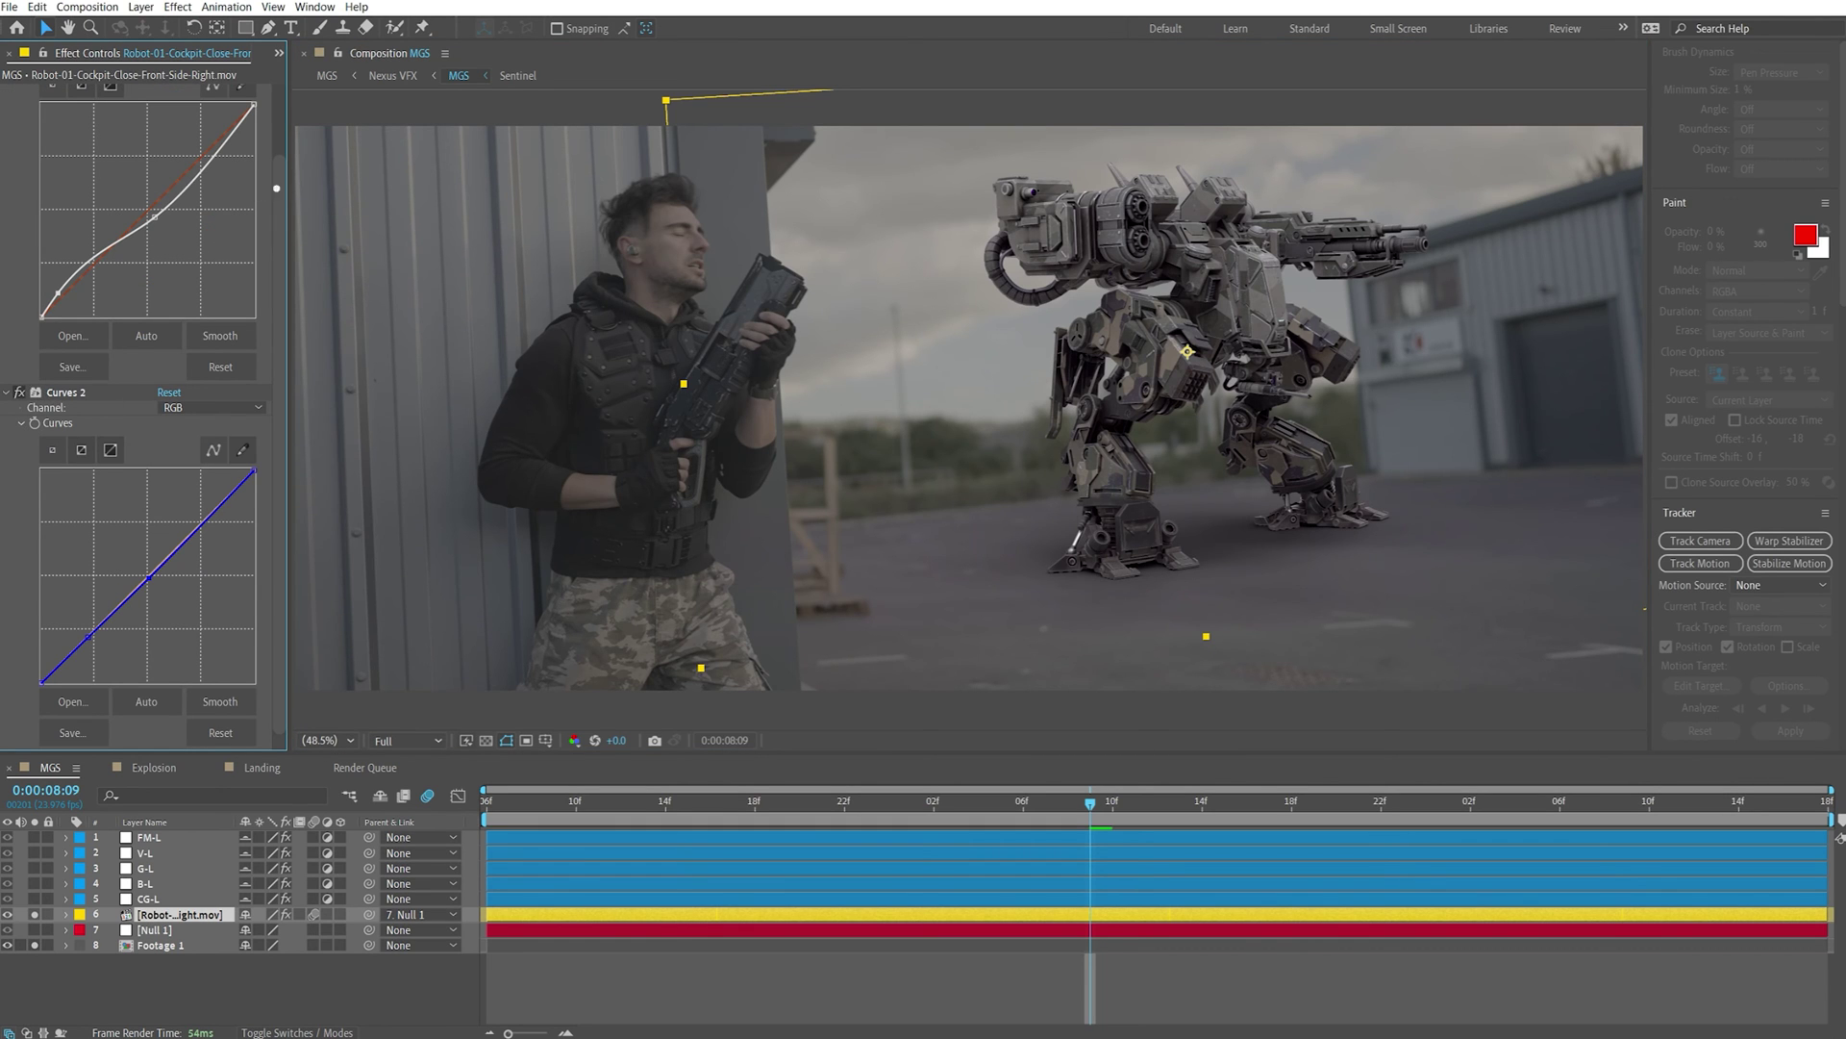
Collapse the first Curves effect and compare the robot with the Curves and Curves 2 effects off and on
{"action": "scroll", "coordinate": [145, 154], "scroll_direction": "up", "scroll_amount": 2}
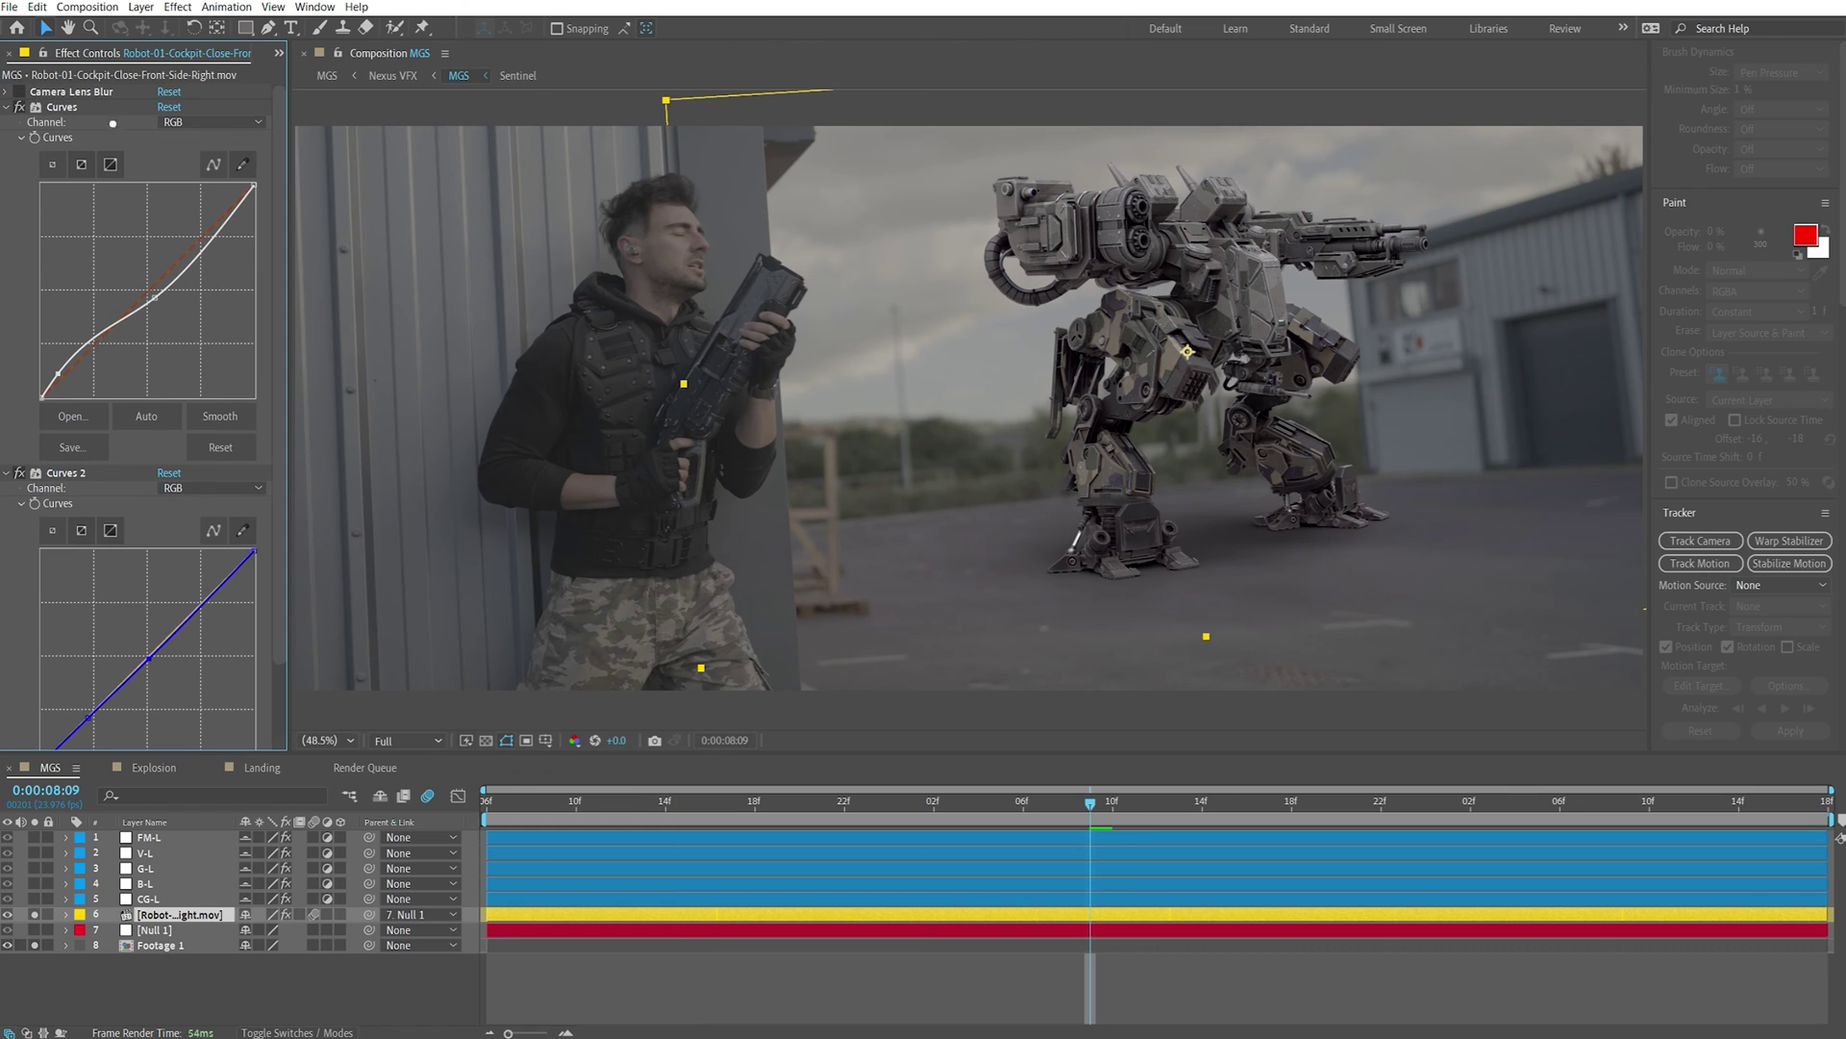
{"action": "left_click", "coordinate": [7, 107]}
{"action": "left_click", "coordinate": [61, 107]}
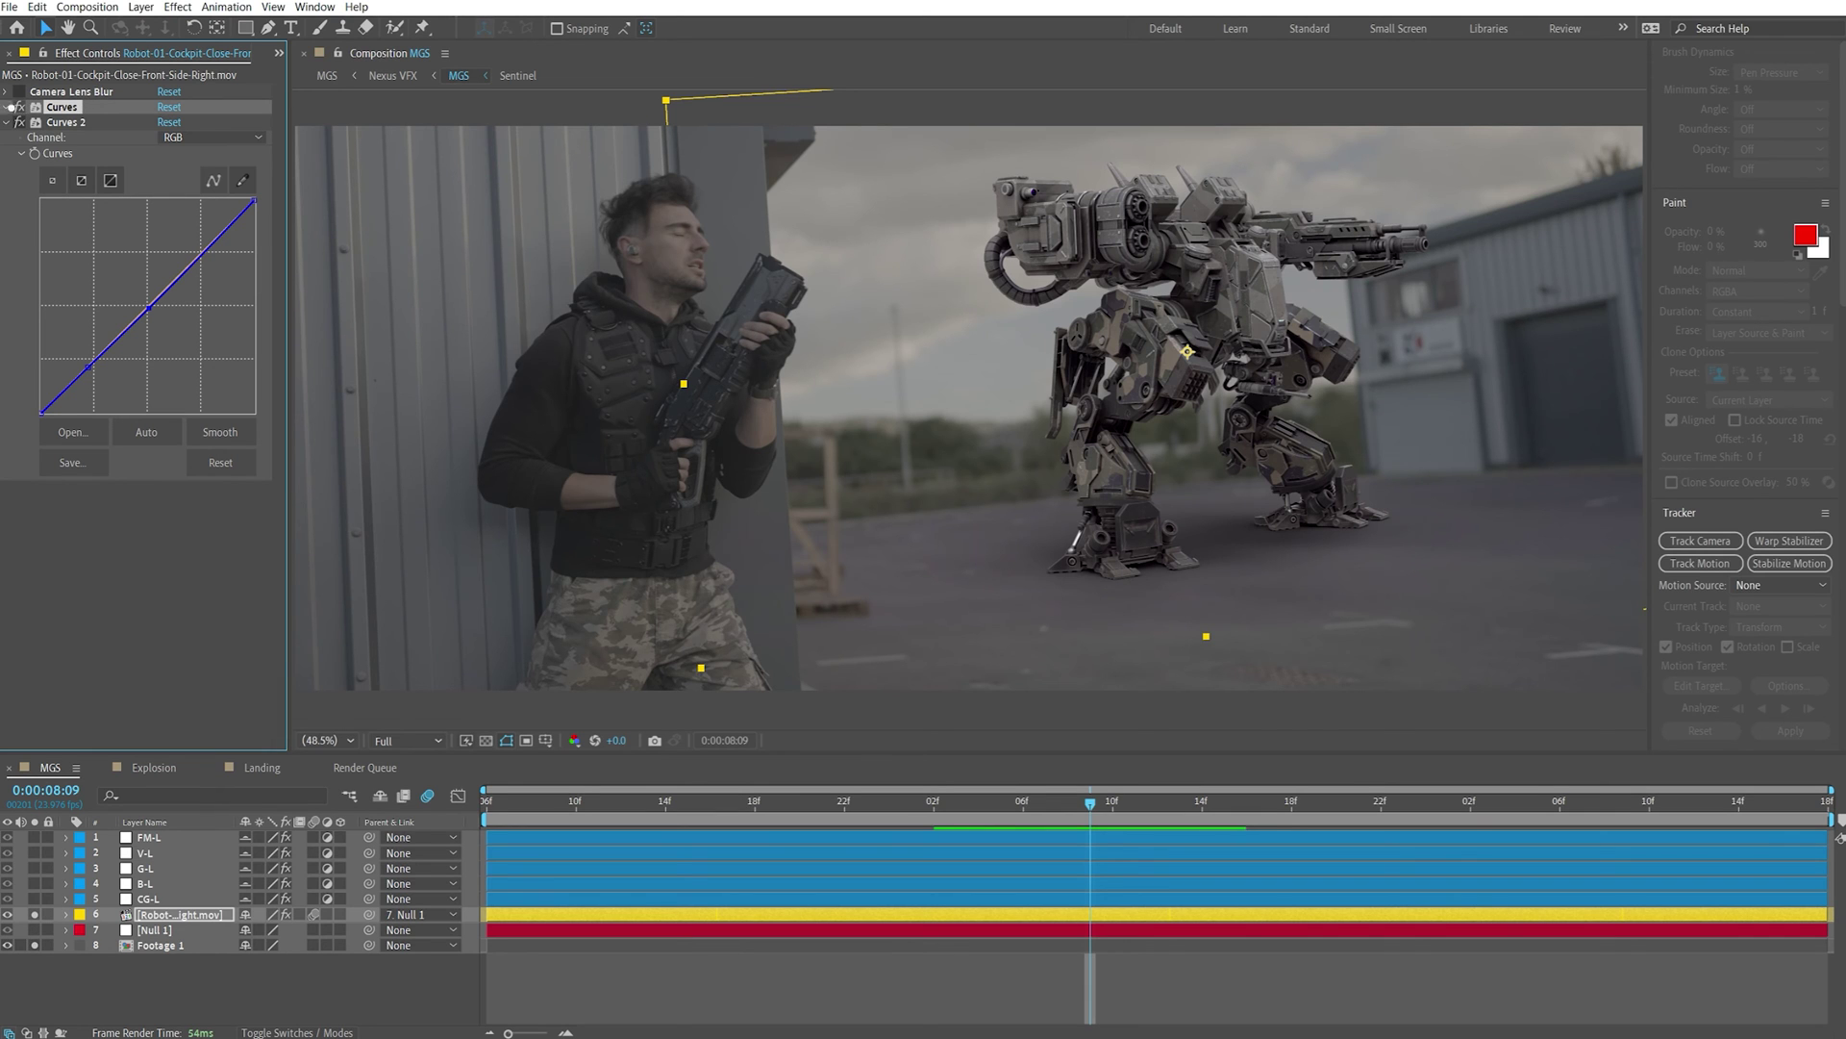
{"action": "left_click", "coordinate": [8, 106]}
{"action": "left_click", "coordinate": [7, 107]}
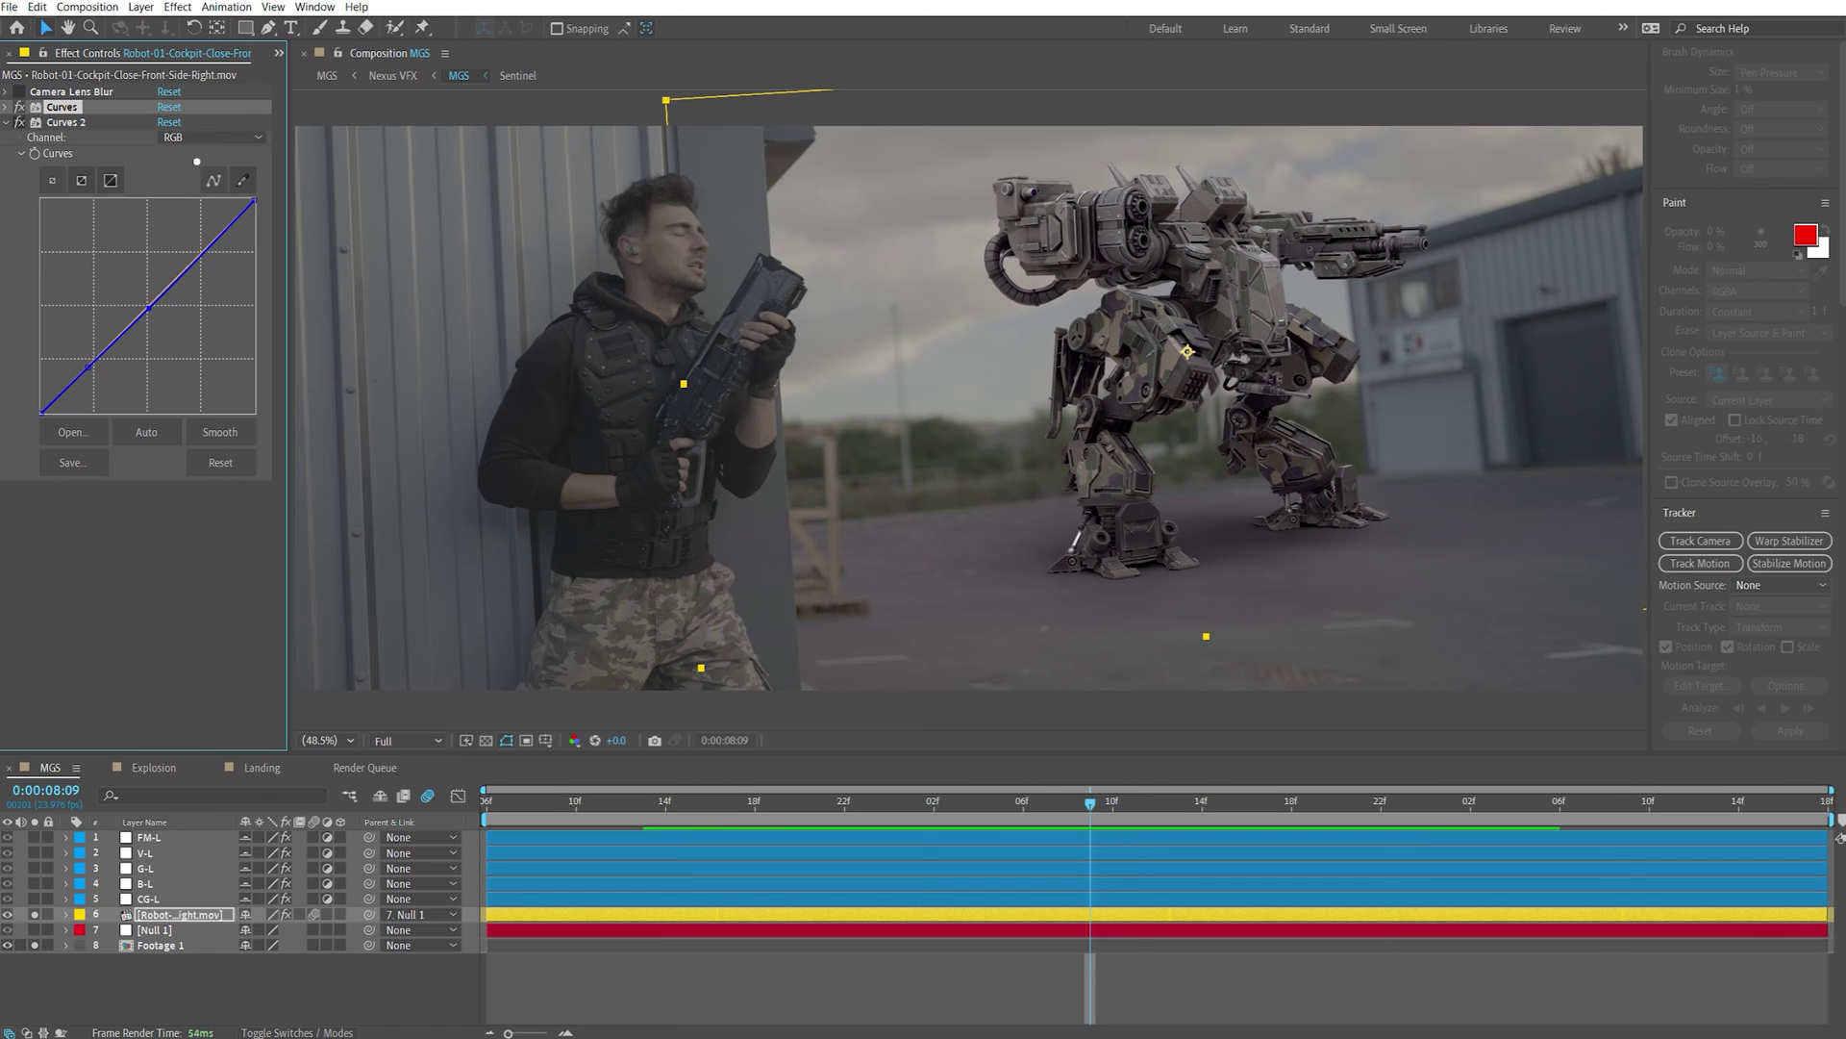
{"action": "left_click", "coordinate": [19, 122]}
{"action": "left_click", "coordinate": [19, 122]}
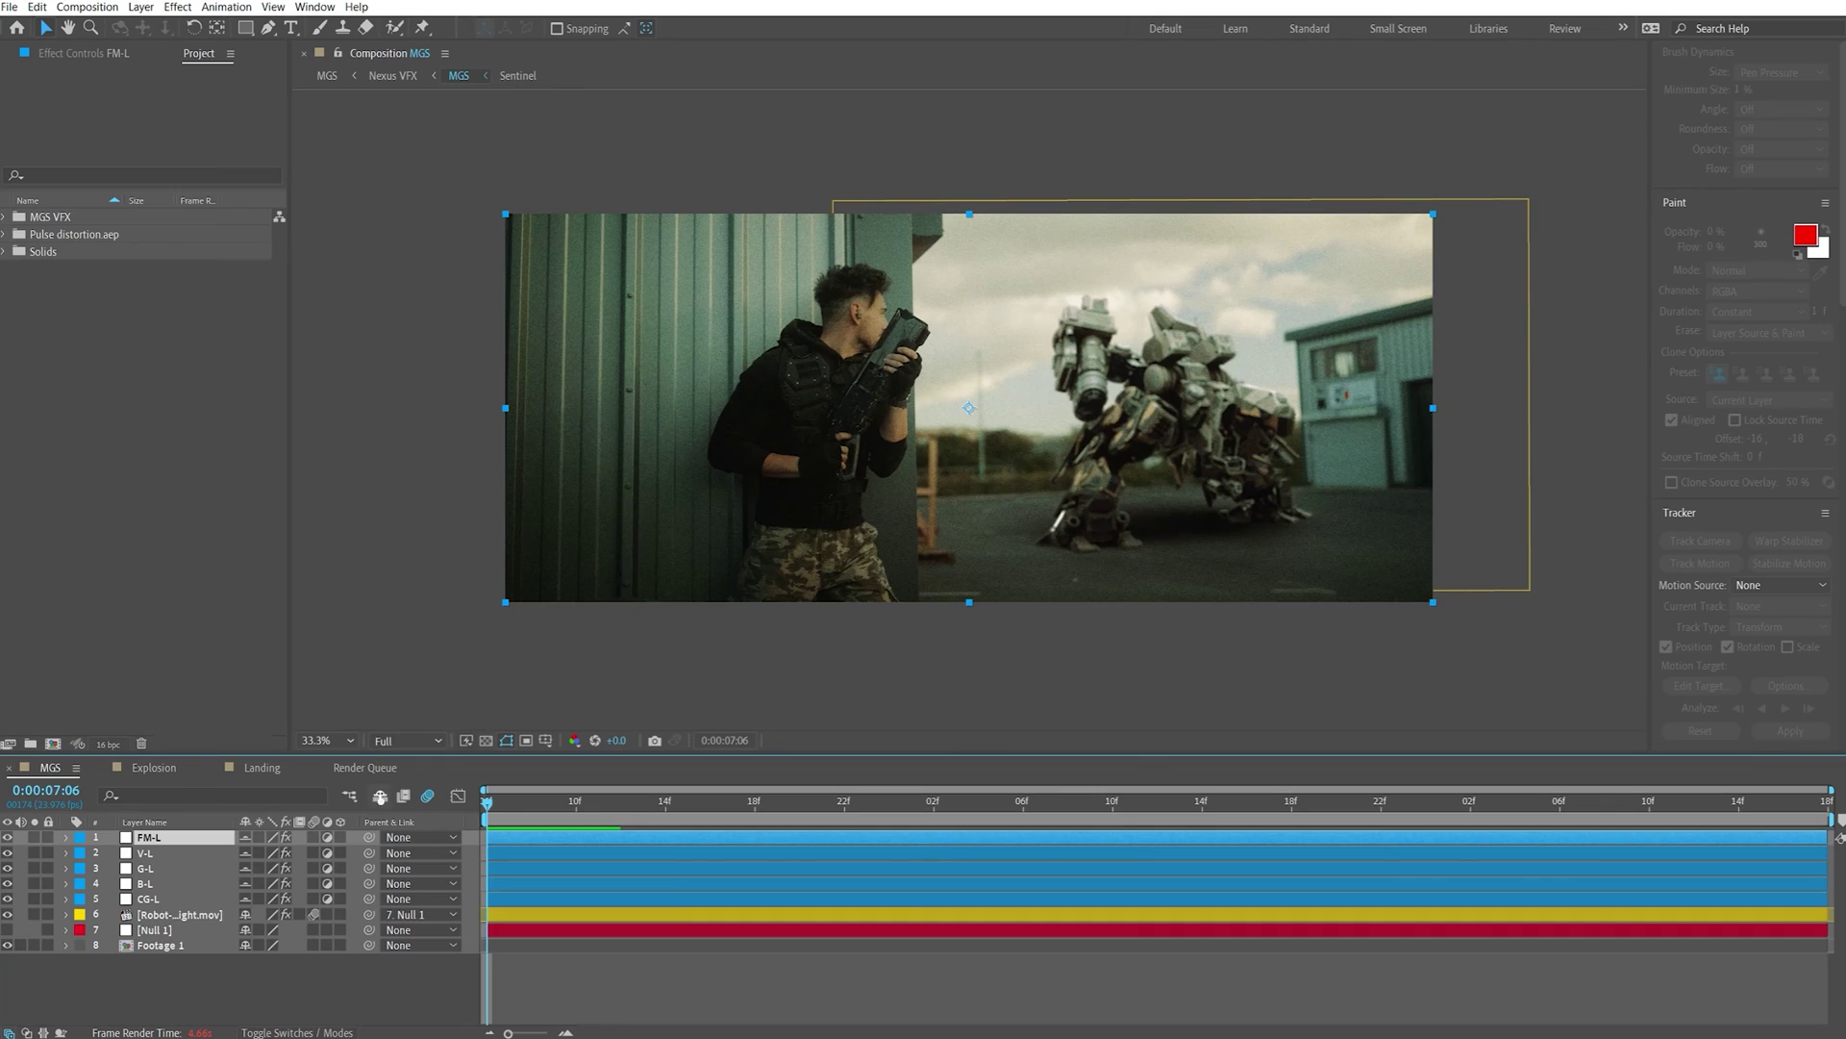
Inspect the graded soldier and robot shot at 100%, and fit the frame in the viewer again
{"action": "left_click", "coordinate": [327, 740]}
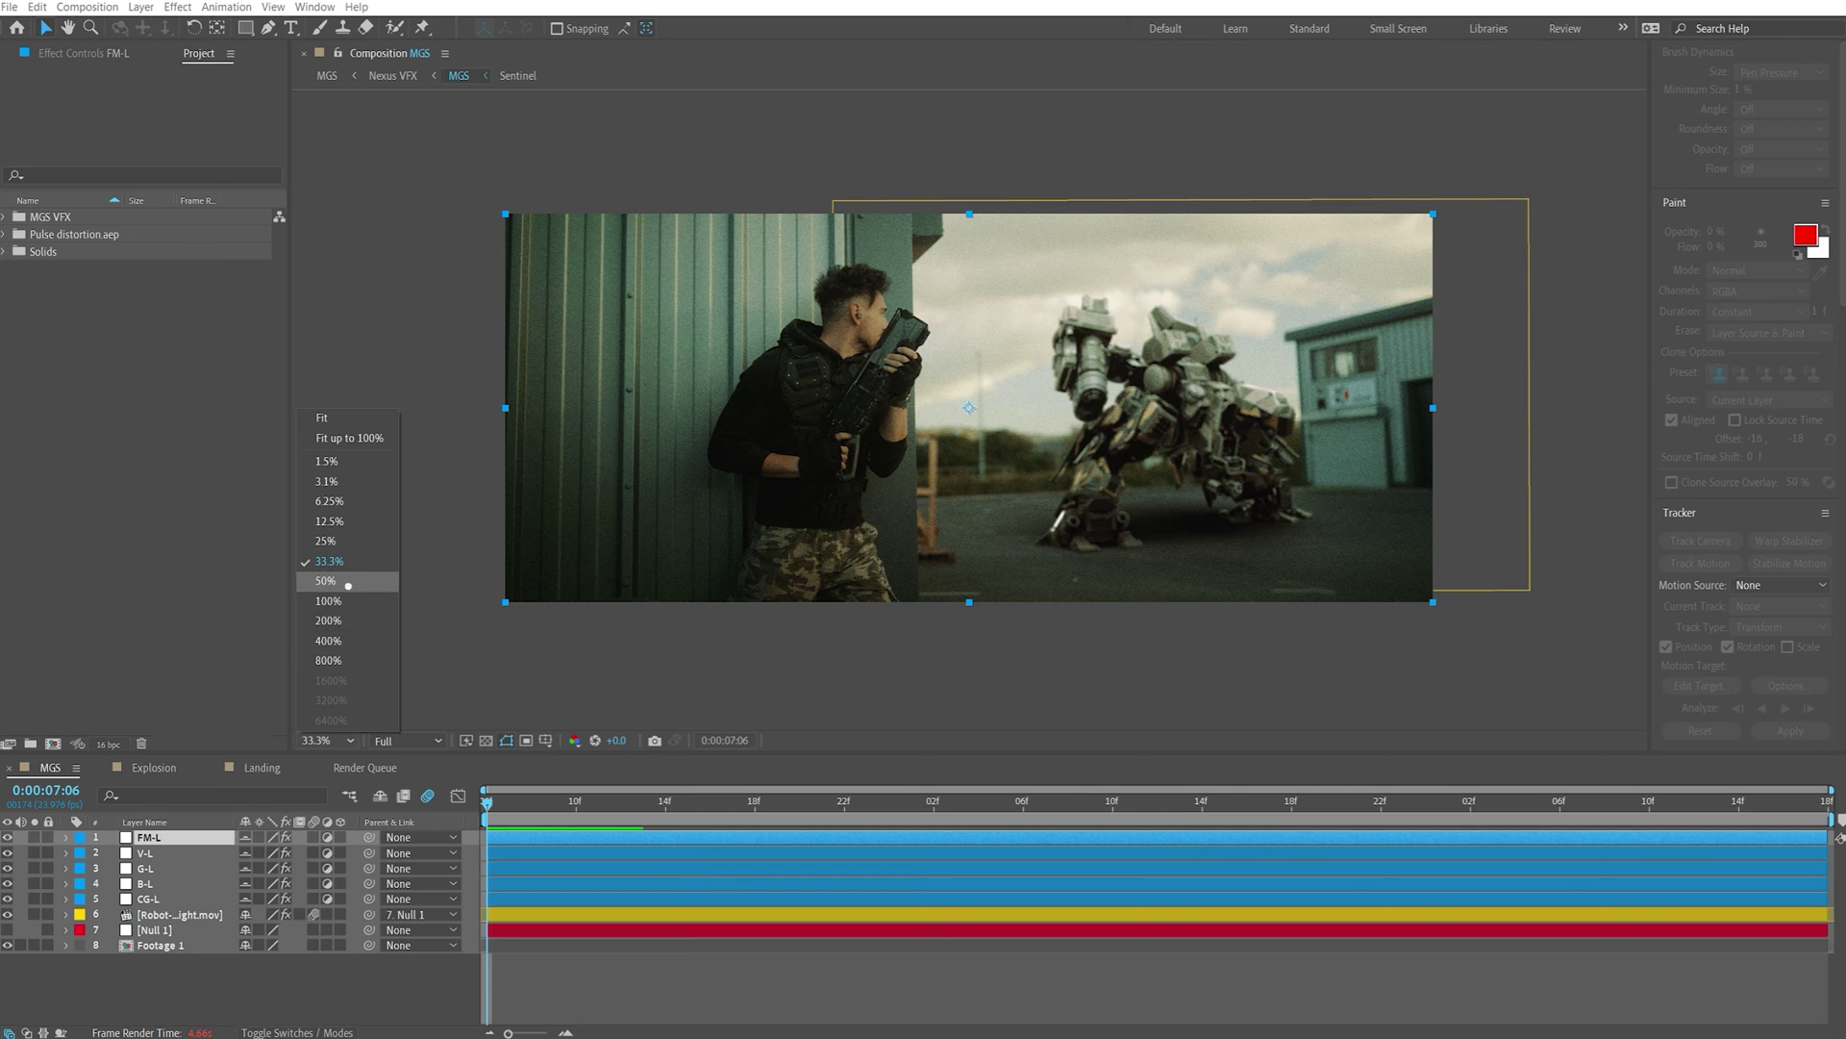
{"action": "left_click", "coordinate": [331, 581]}
{"action": "left_click_drag", "start_coordinate": [914, 339], "coordinate": [606, 398]}
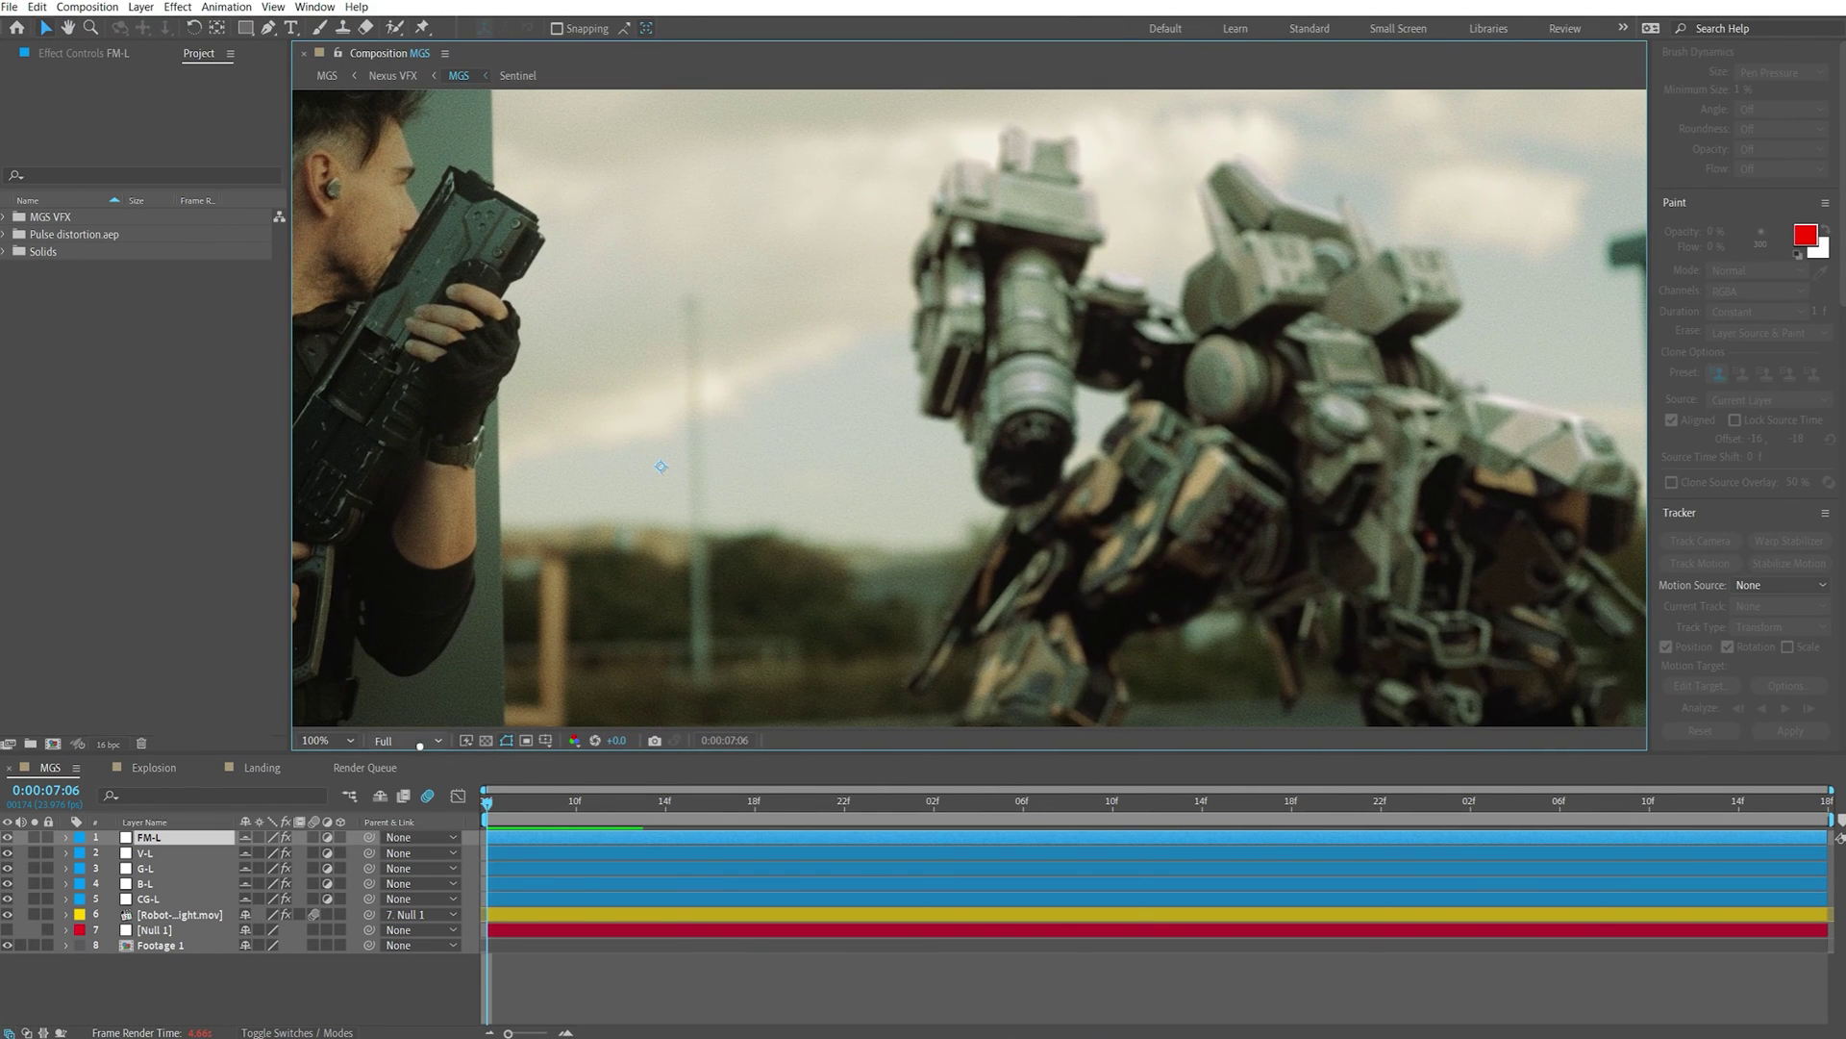
{"action": "left_click", "coordinate": [337, 739]}
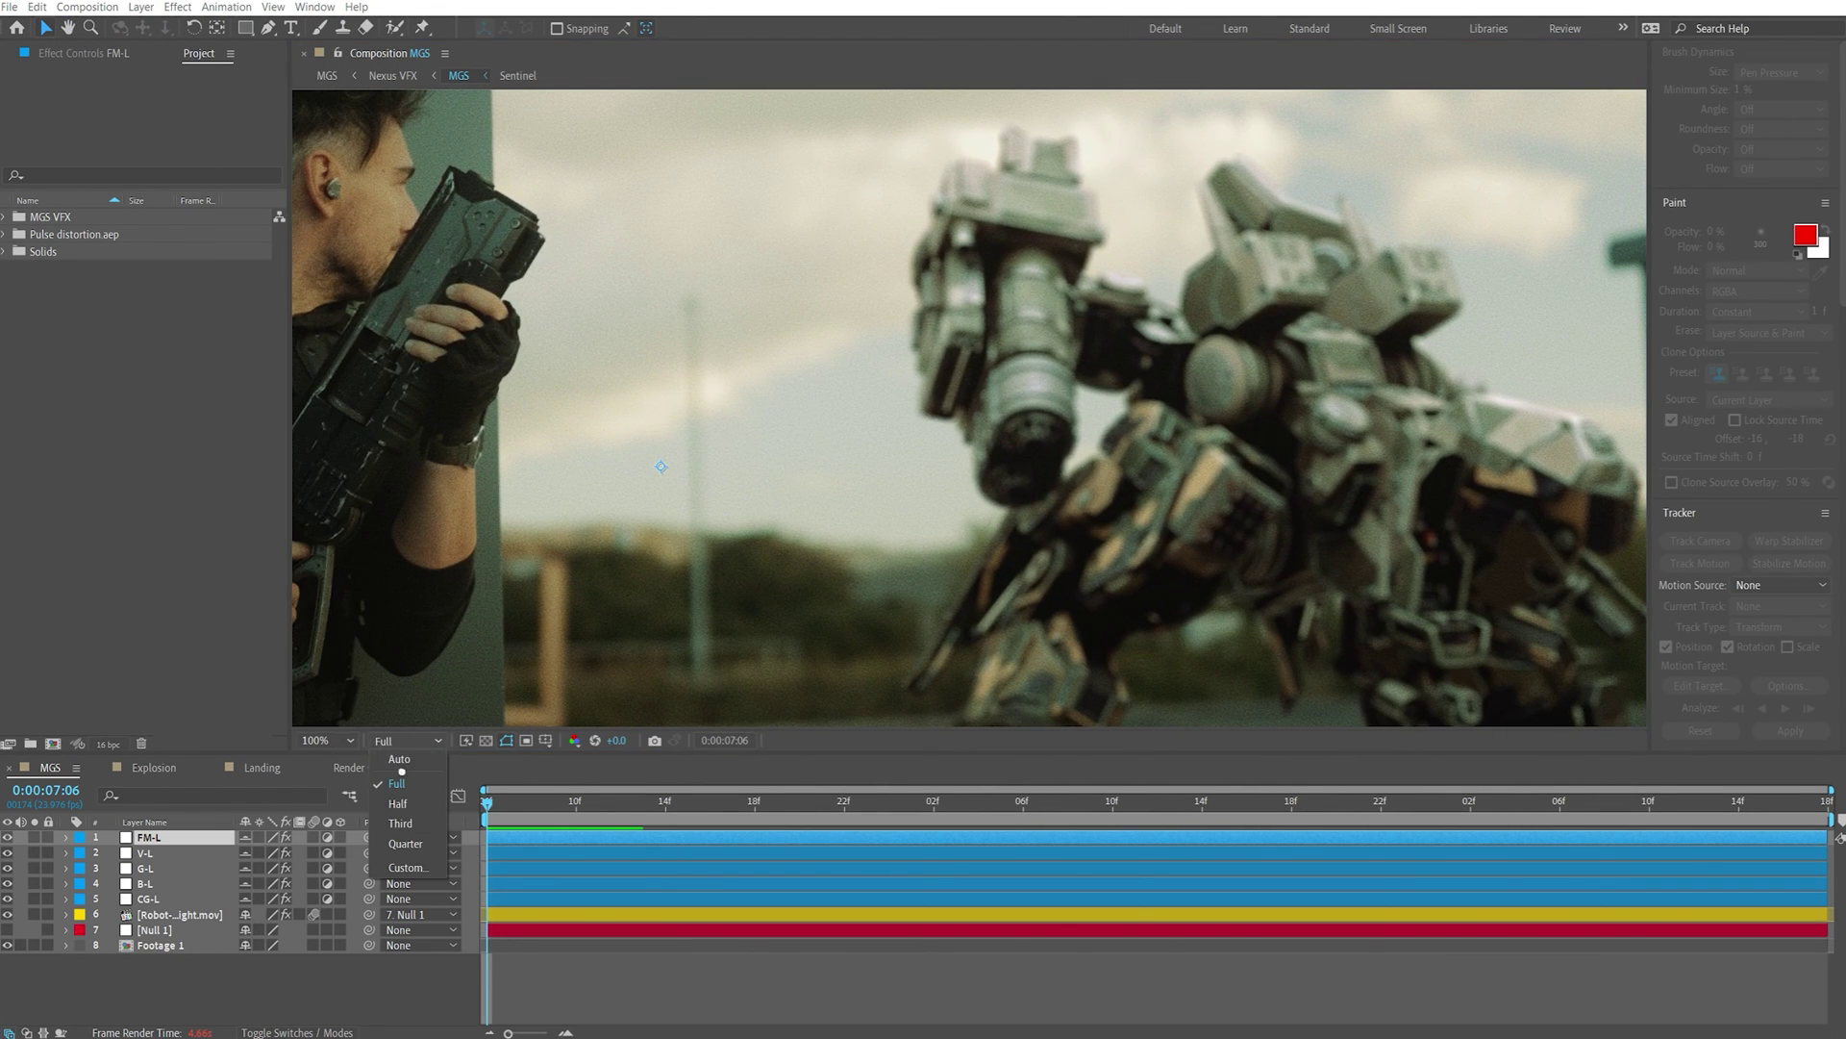
{"action": "left_click", "coordinate": [323, 417]}
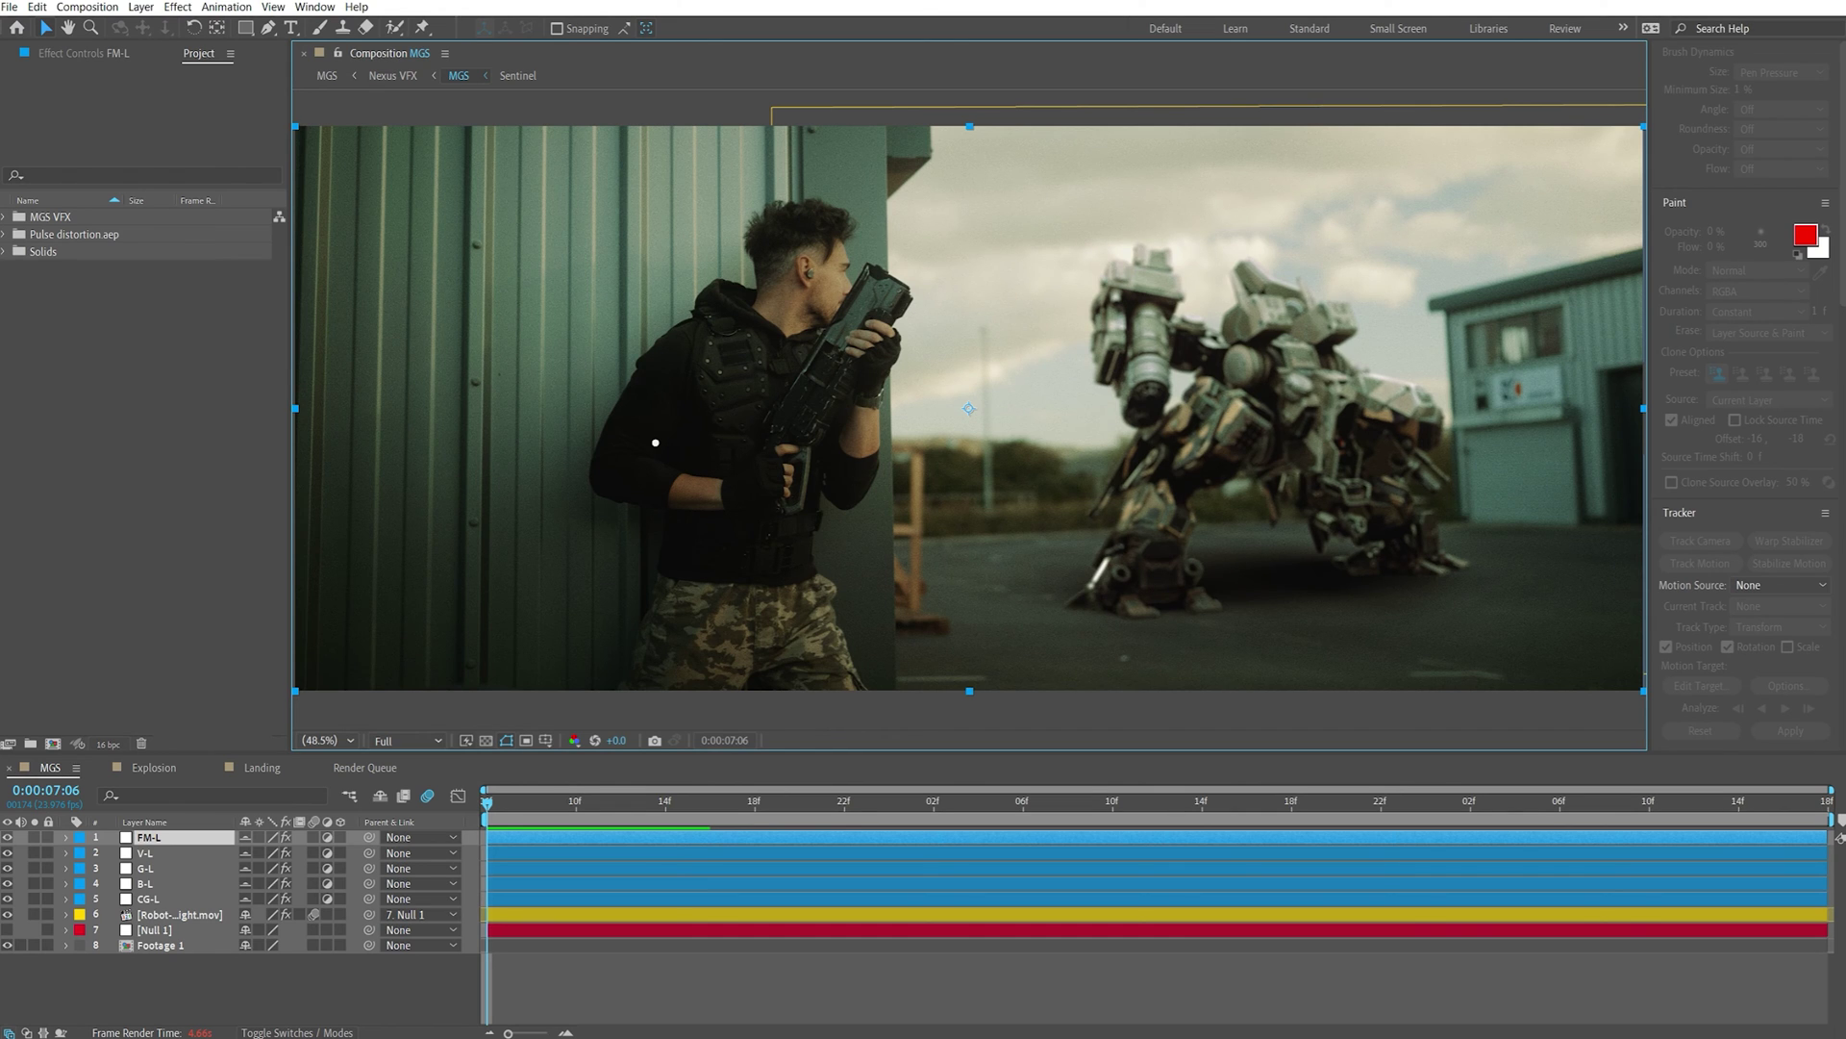
Open the Explosion composition and set its viewer to Quarter resolution at 25% magnification
{"action": "left_click", "coordinate": [159, 771]}
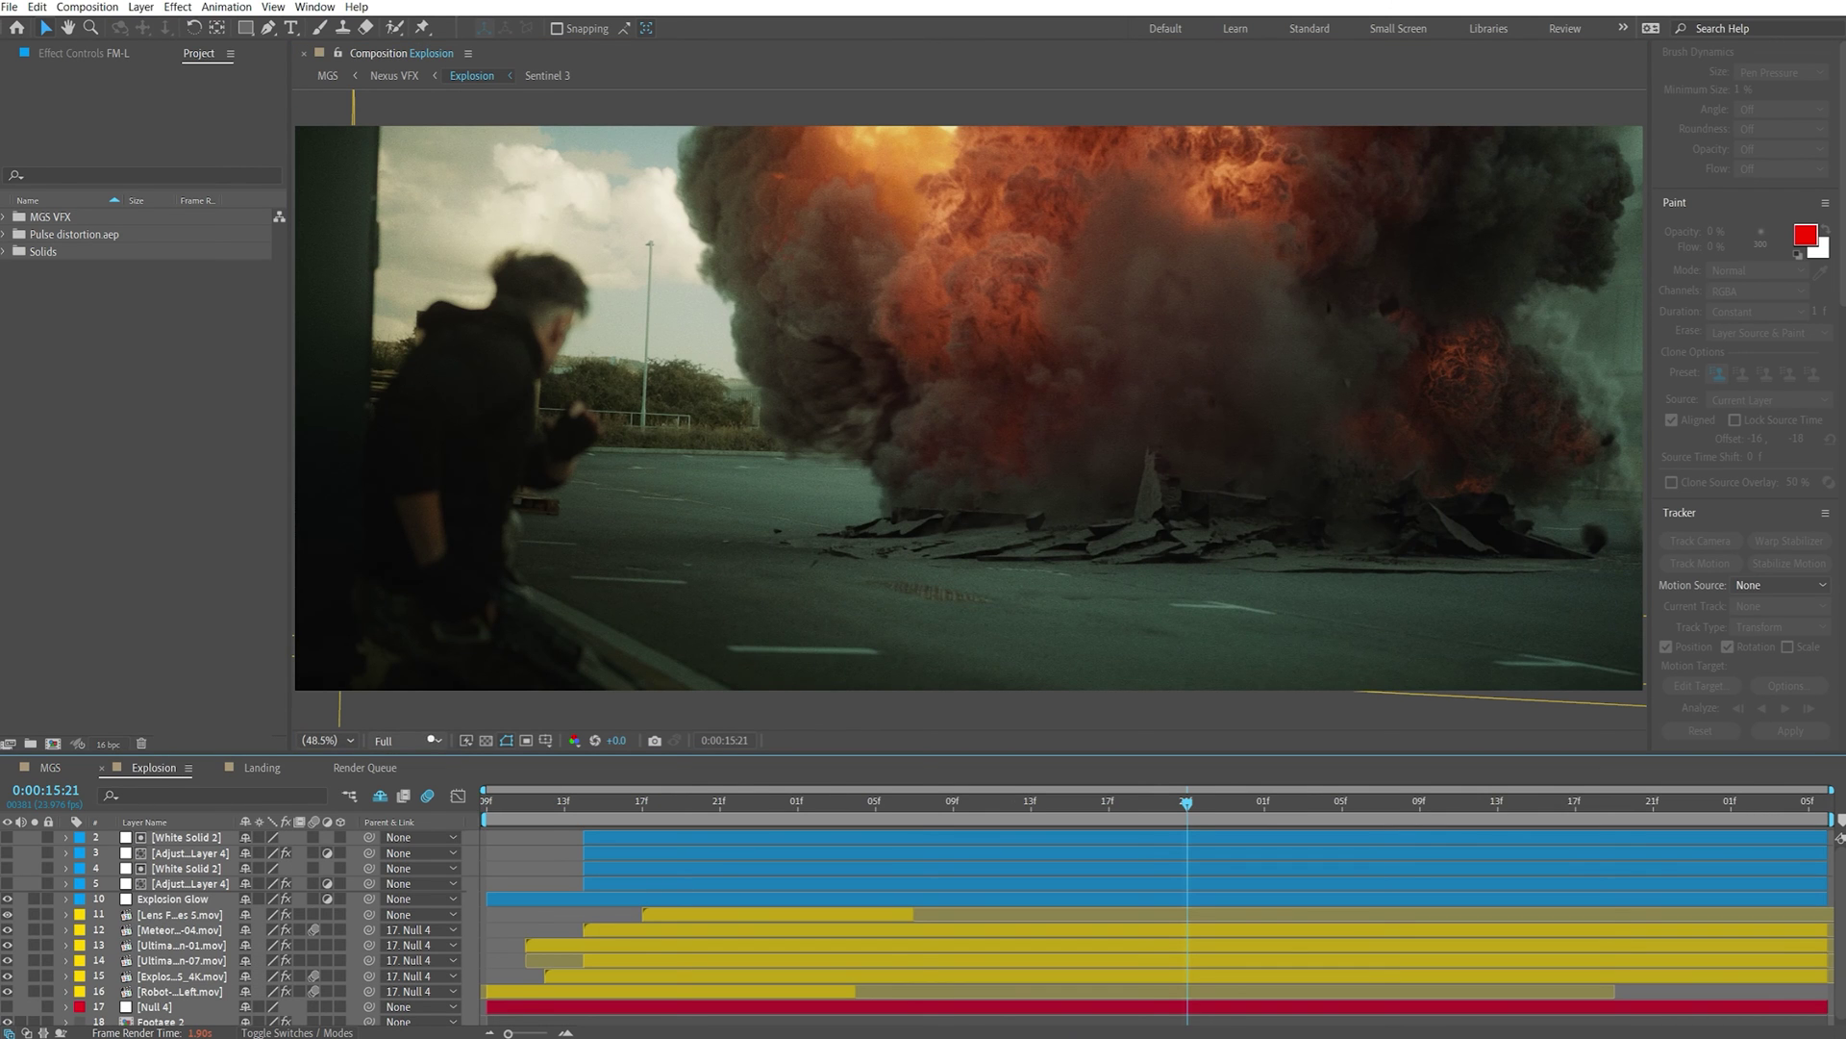
{"action": "left_click", "coordinate": [431, 740]}
{"action": "left_click", "coordinate": [431, 839]}
{"action": "left_click", "coordinate": [336, 740]}
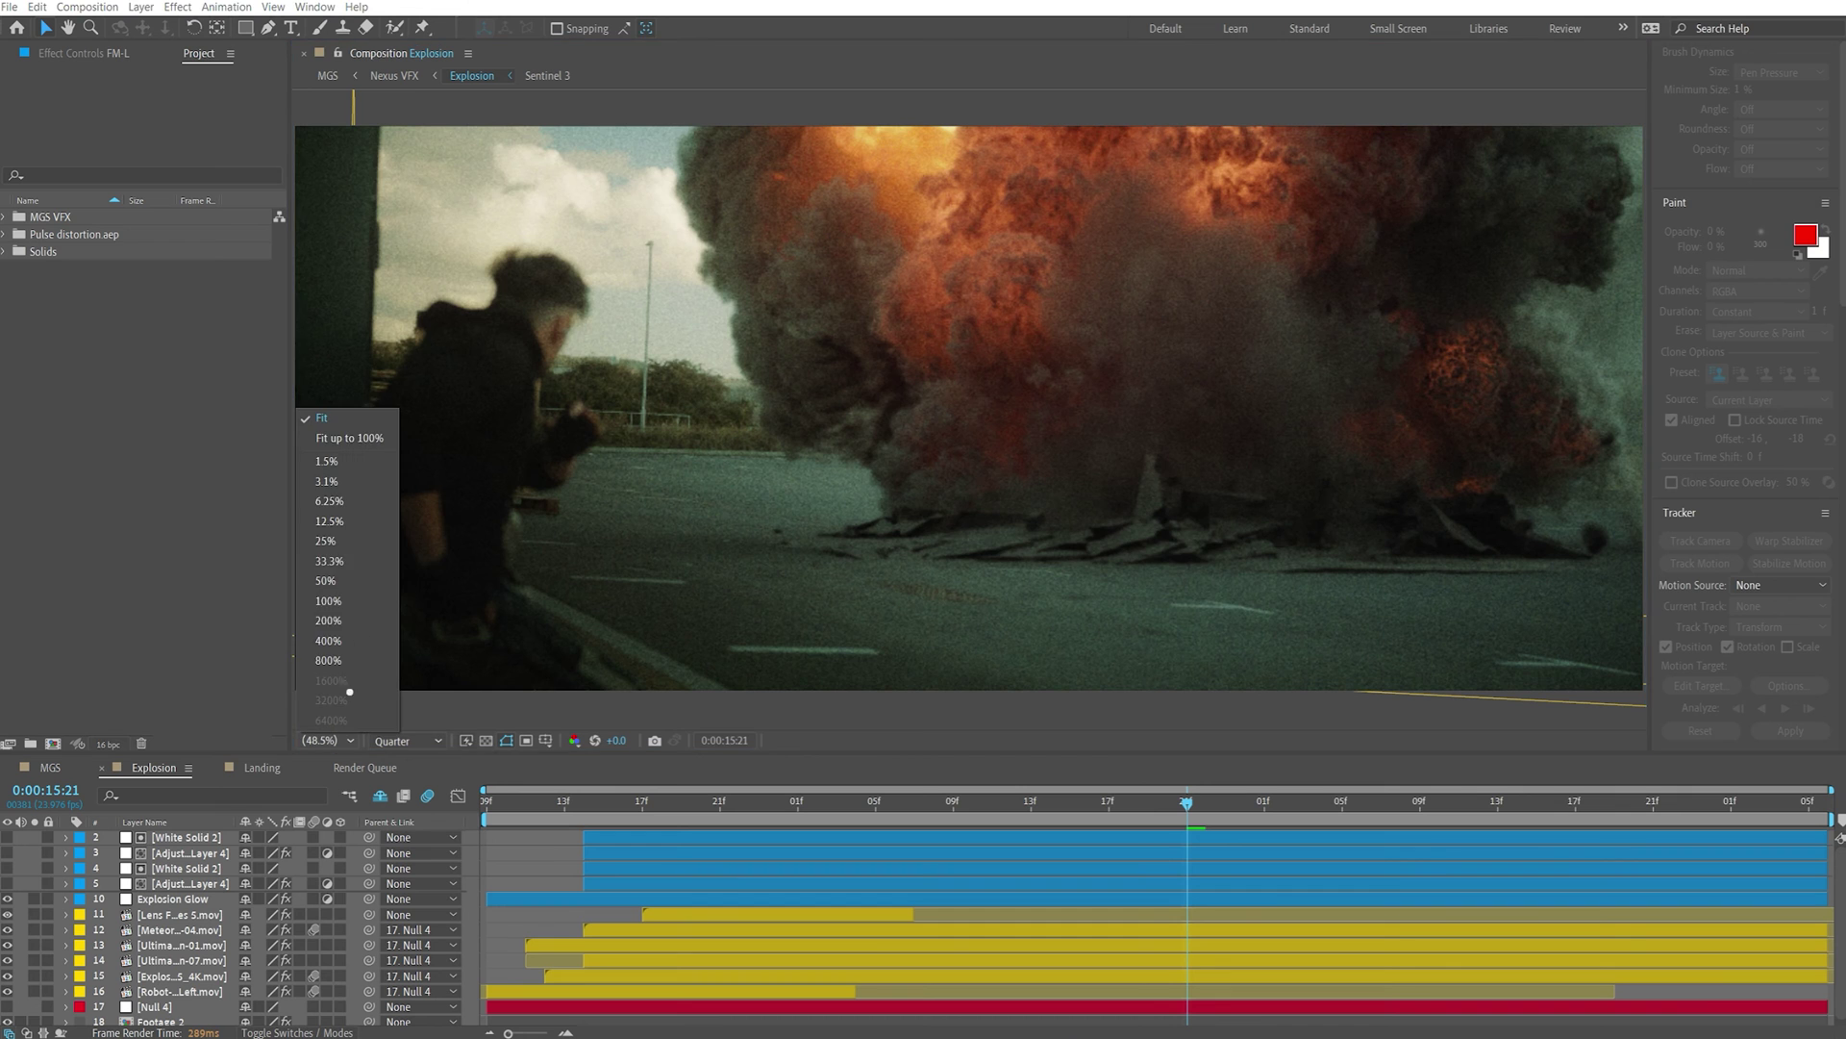
{"action": "left_click", "coordinate": [349, 542]}
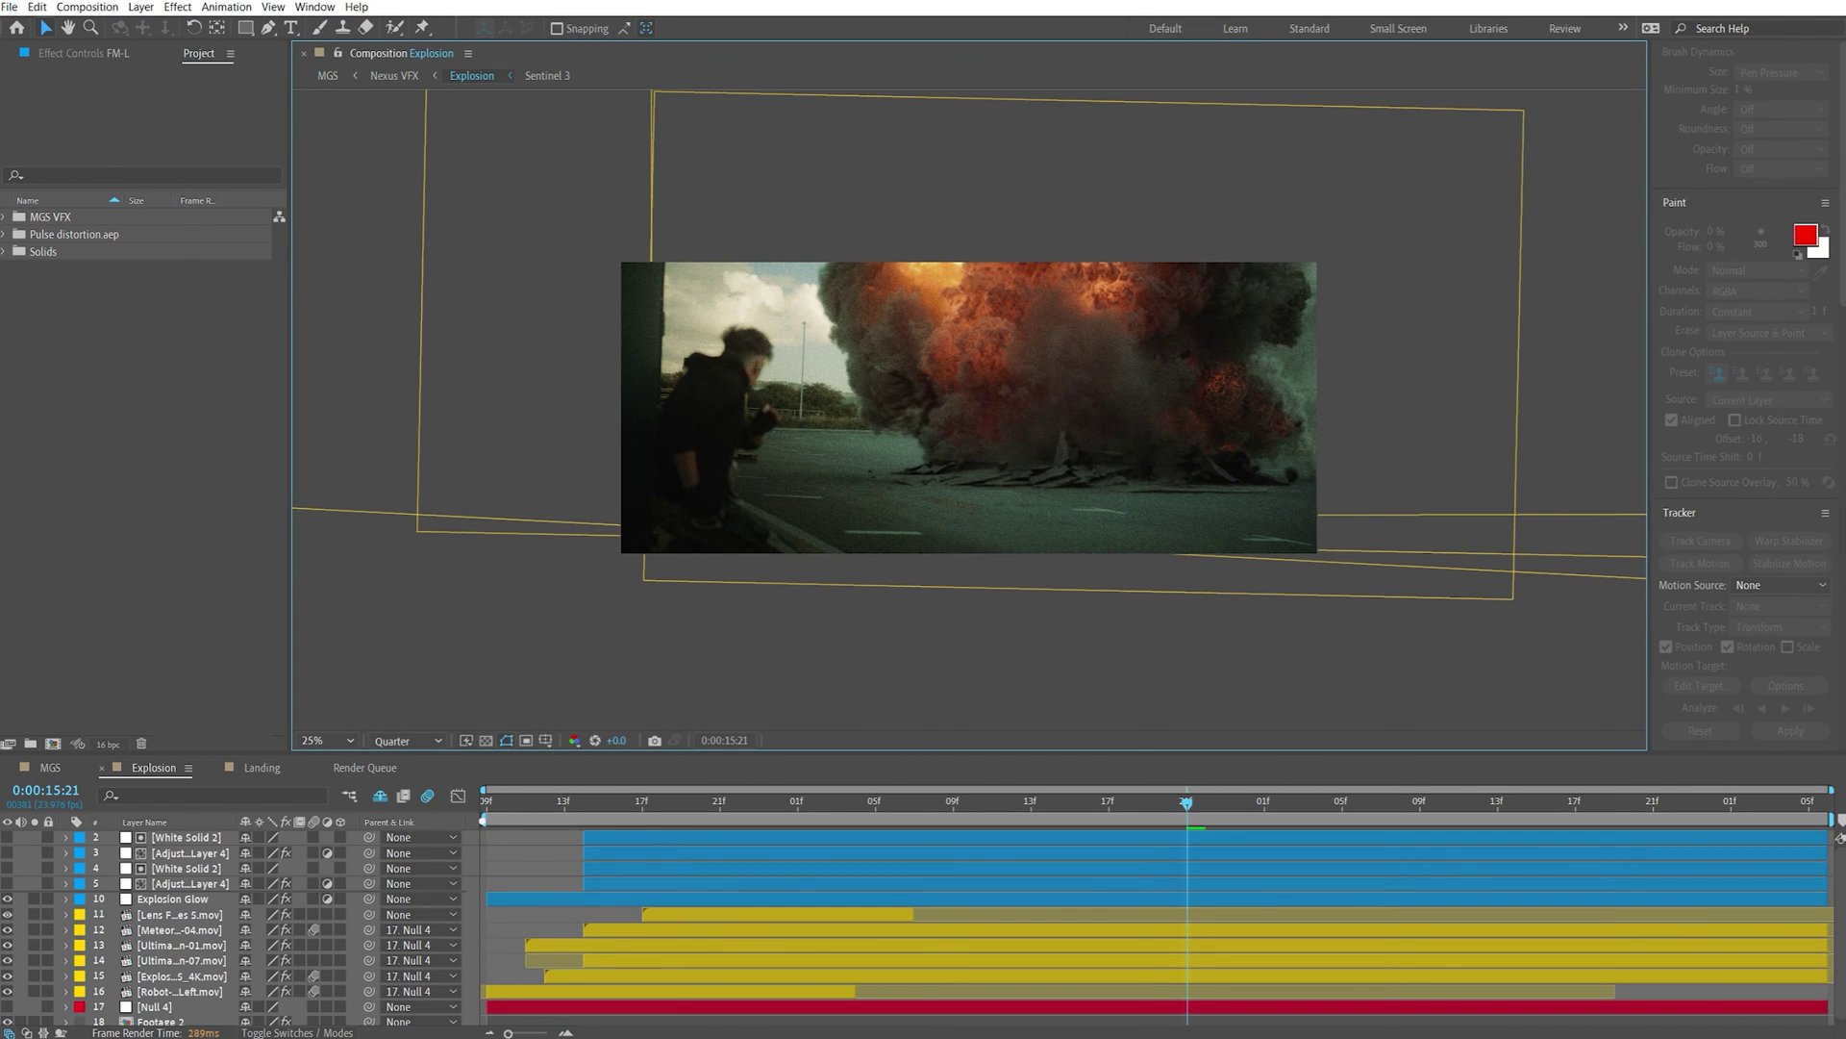
Play the explosion shot and scrub through its frames to review the blast over Footage 2
{"action": "key", "text": "space"}
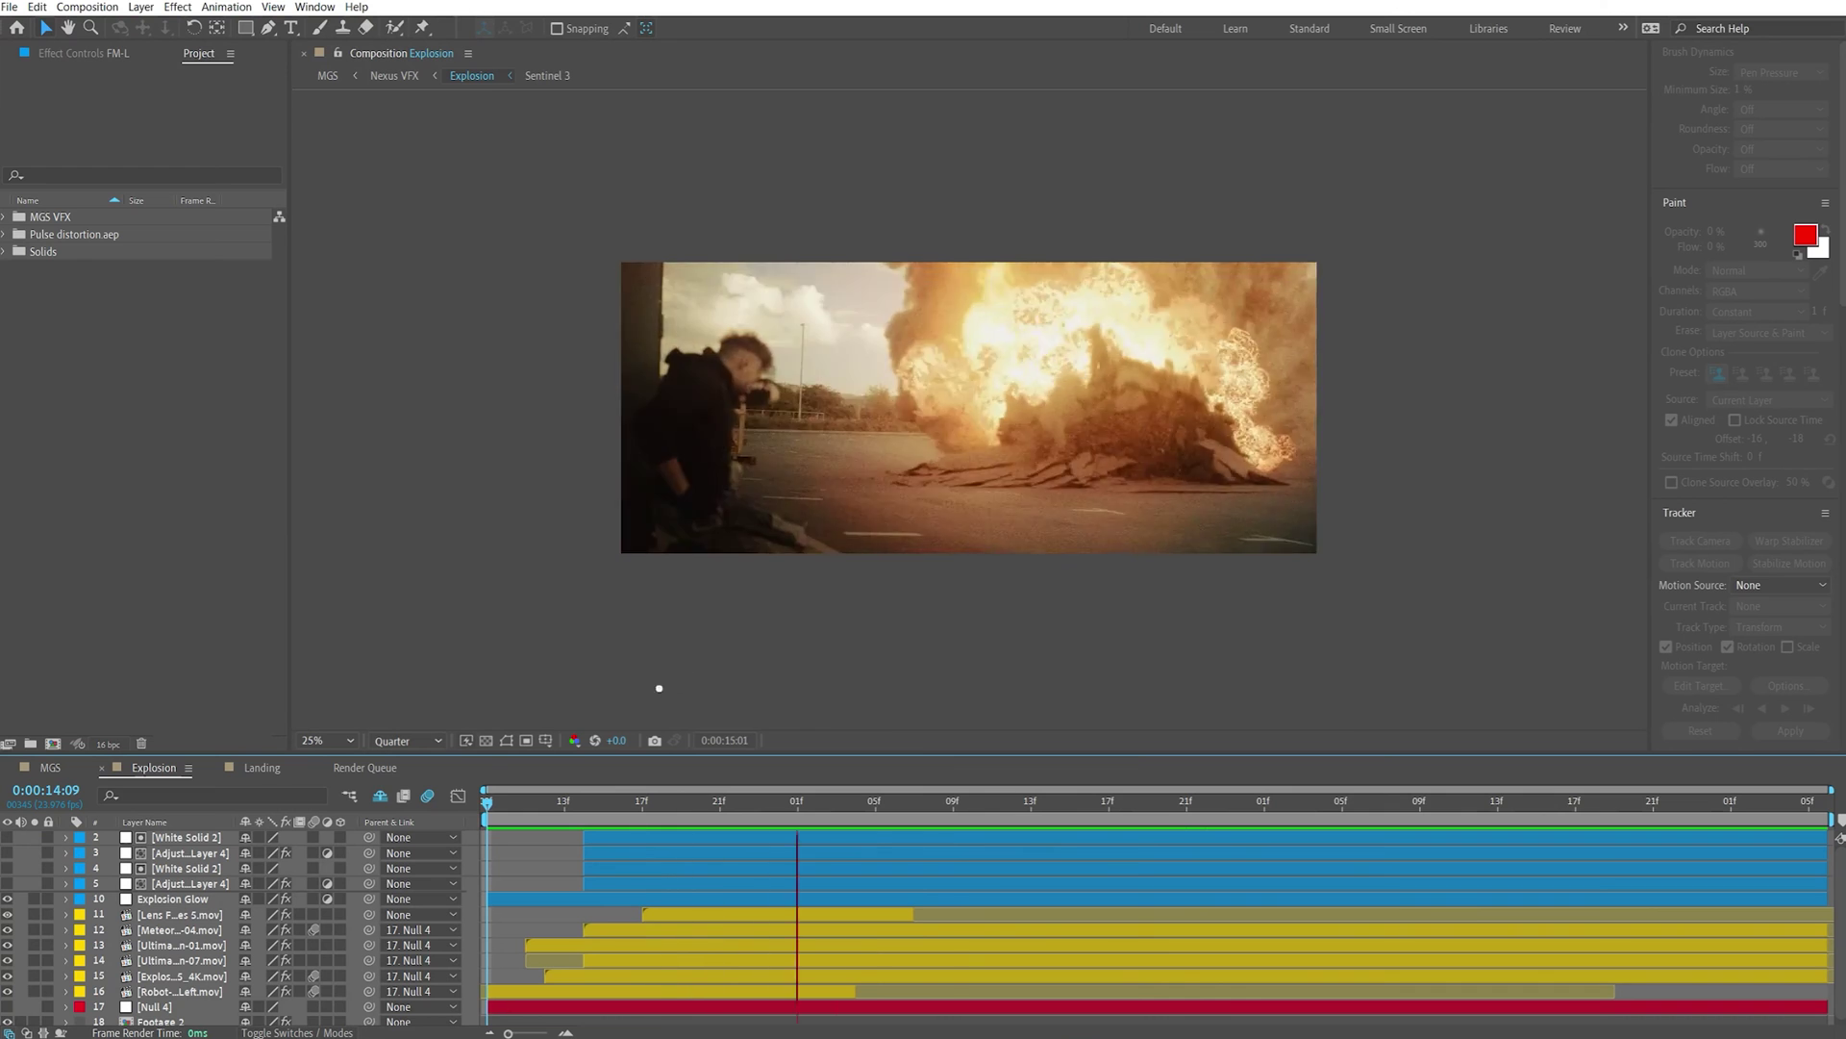
{"action": "key", "text": "space"}
{"action": "mouse_move", "coordinate": [520, 822]}
{"action": "left_mouse_down"}
{"action": "mouse_move", "coordinate": [1719, 757]}
{"action": "mouse_move", "coordinate": [511, 836]}
{"action": "left_mouse_up"}
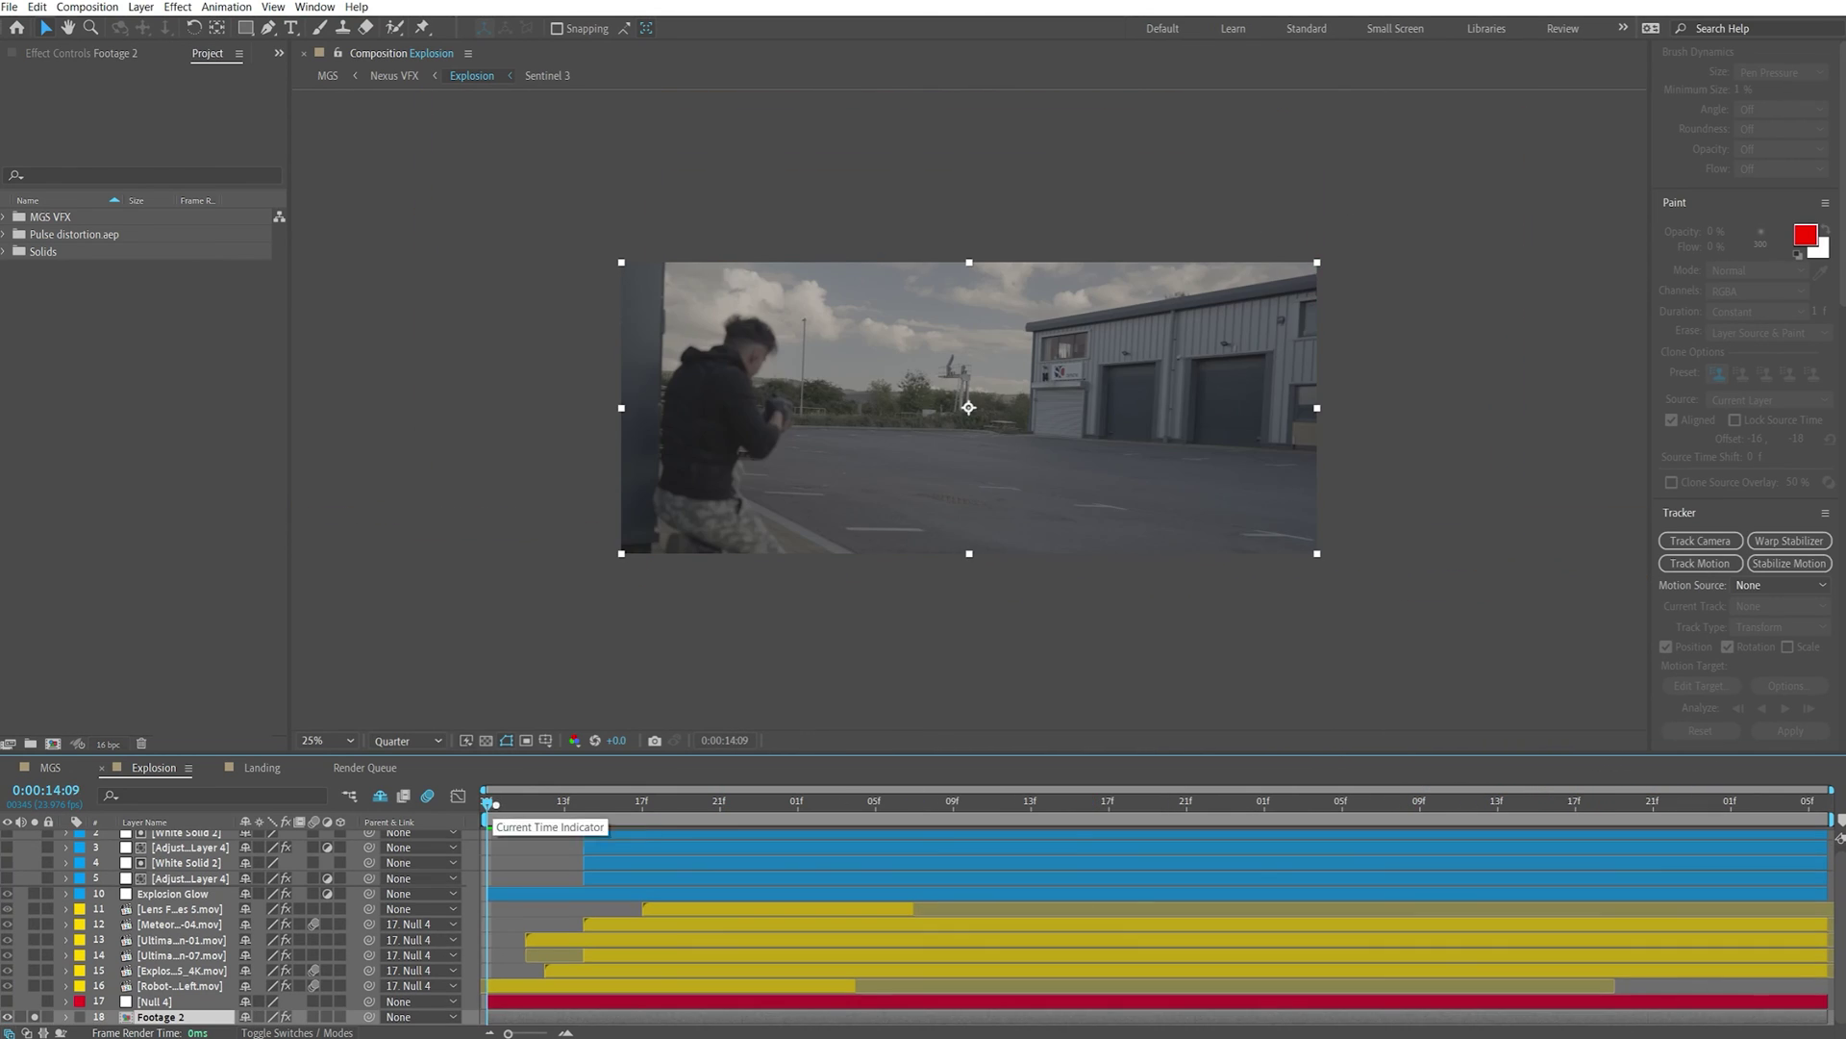
{"action": "left_click_drag", "start_coordinate": [496, 805], "coordinate": [665, 818]}
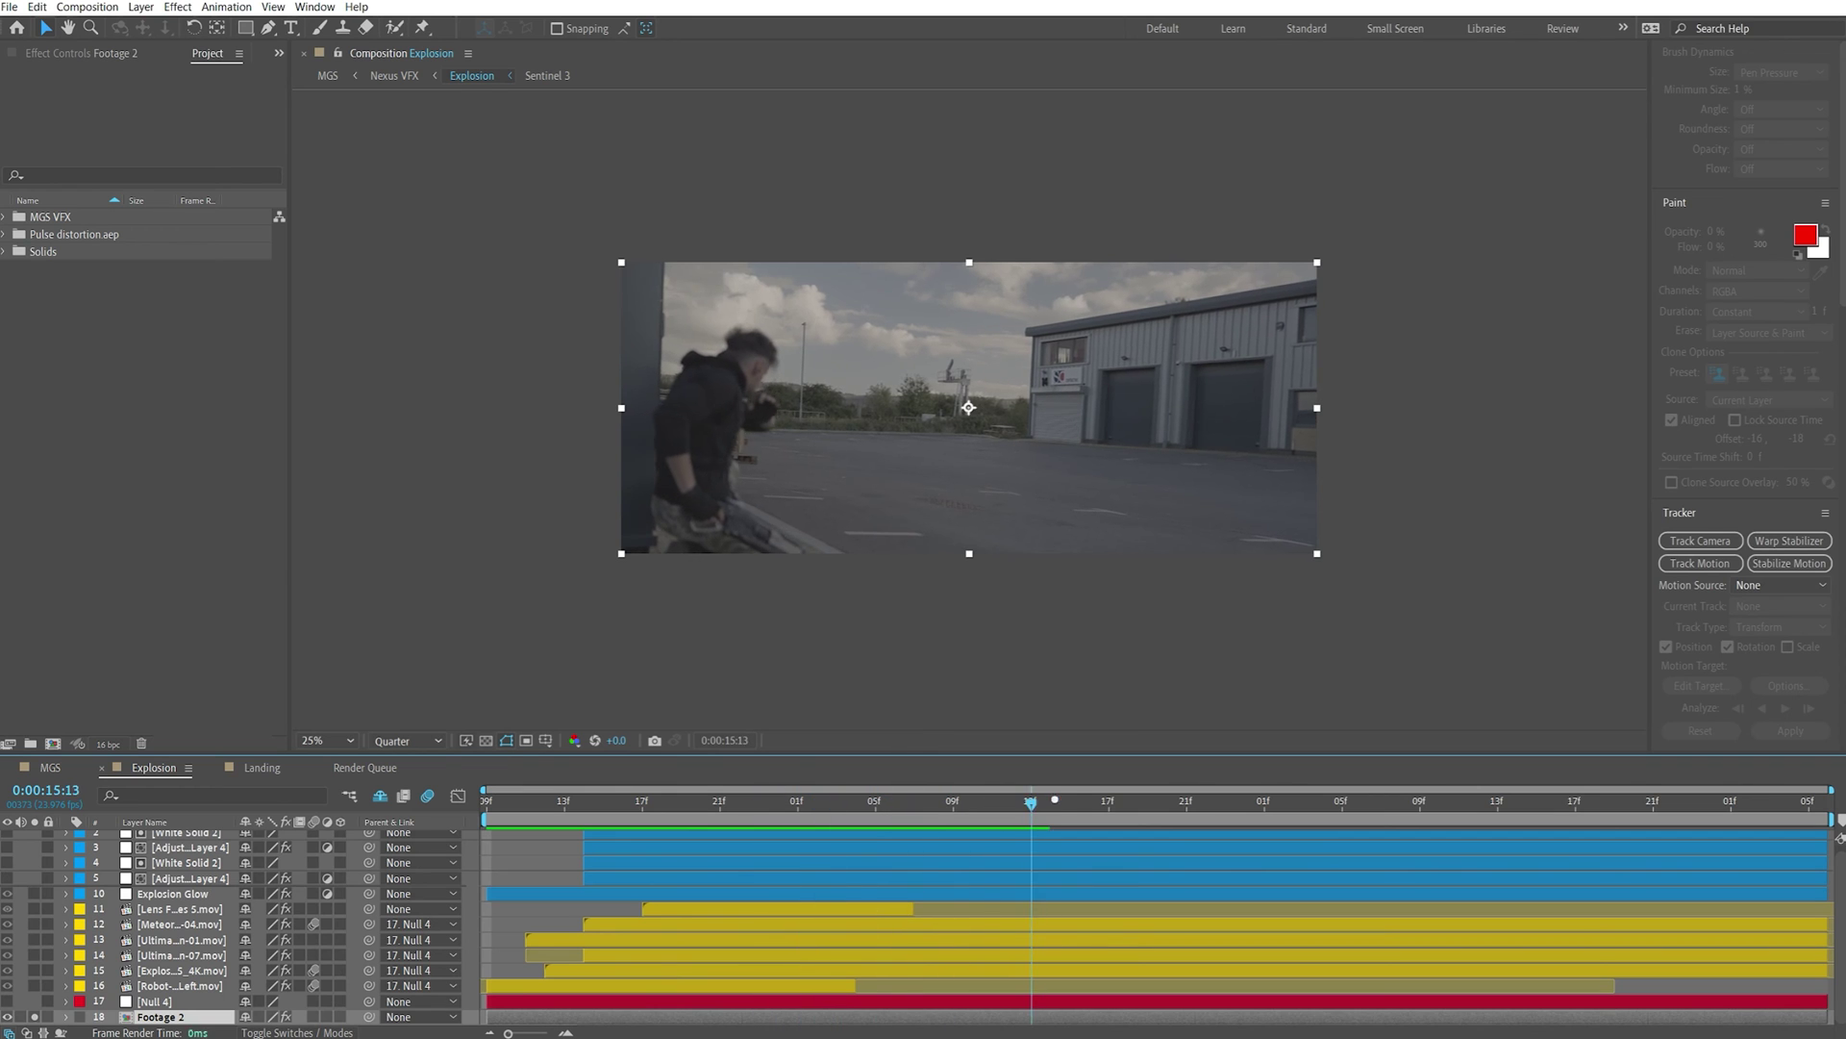
Solo layers 11 to 16 together with Footage 2, and select the Null 4 tracking layer
{"action": "left_click_drag", "start_coordinate": [35, 909], "coordinate": [35, 985]}
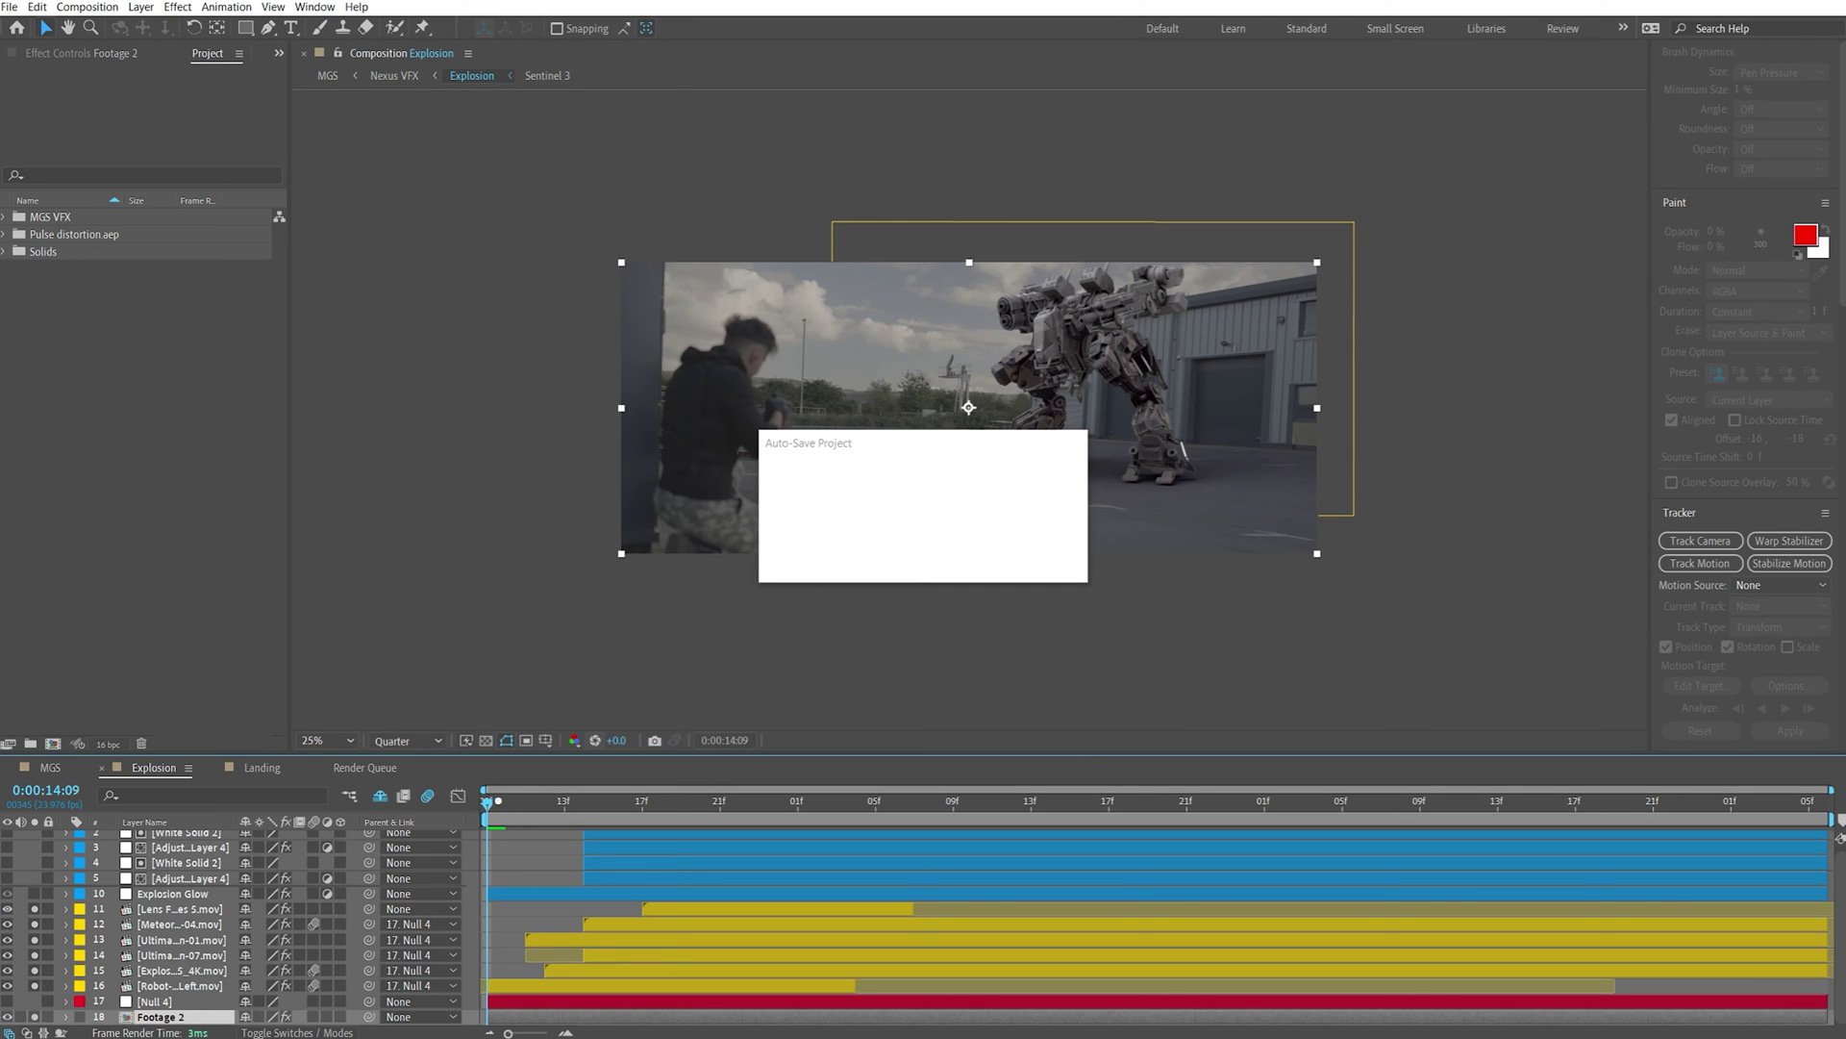
{"action": "left_click", "coordinate": [154, 1001]}
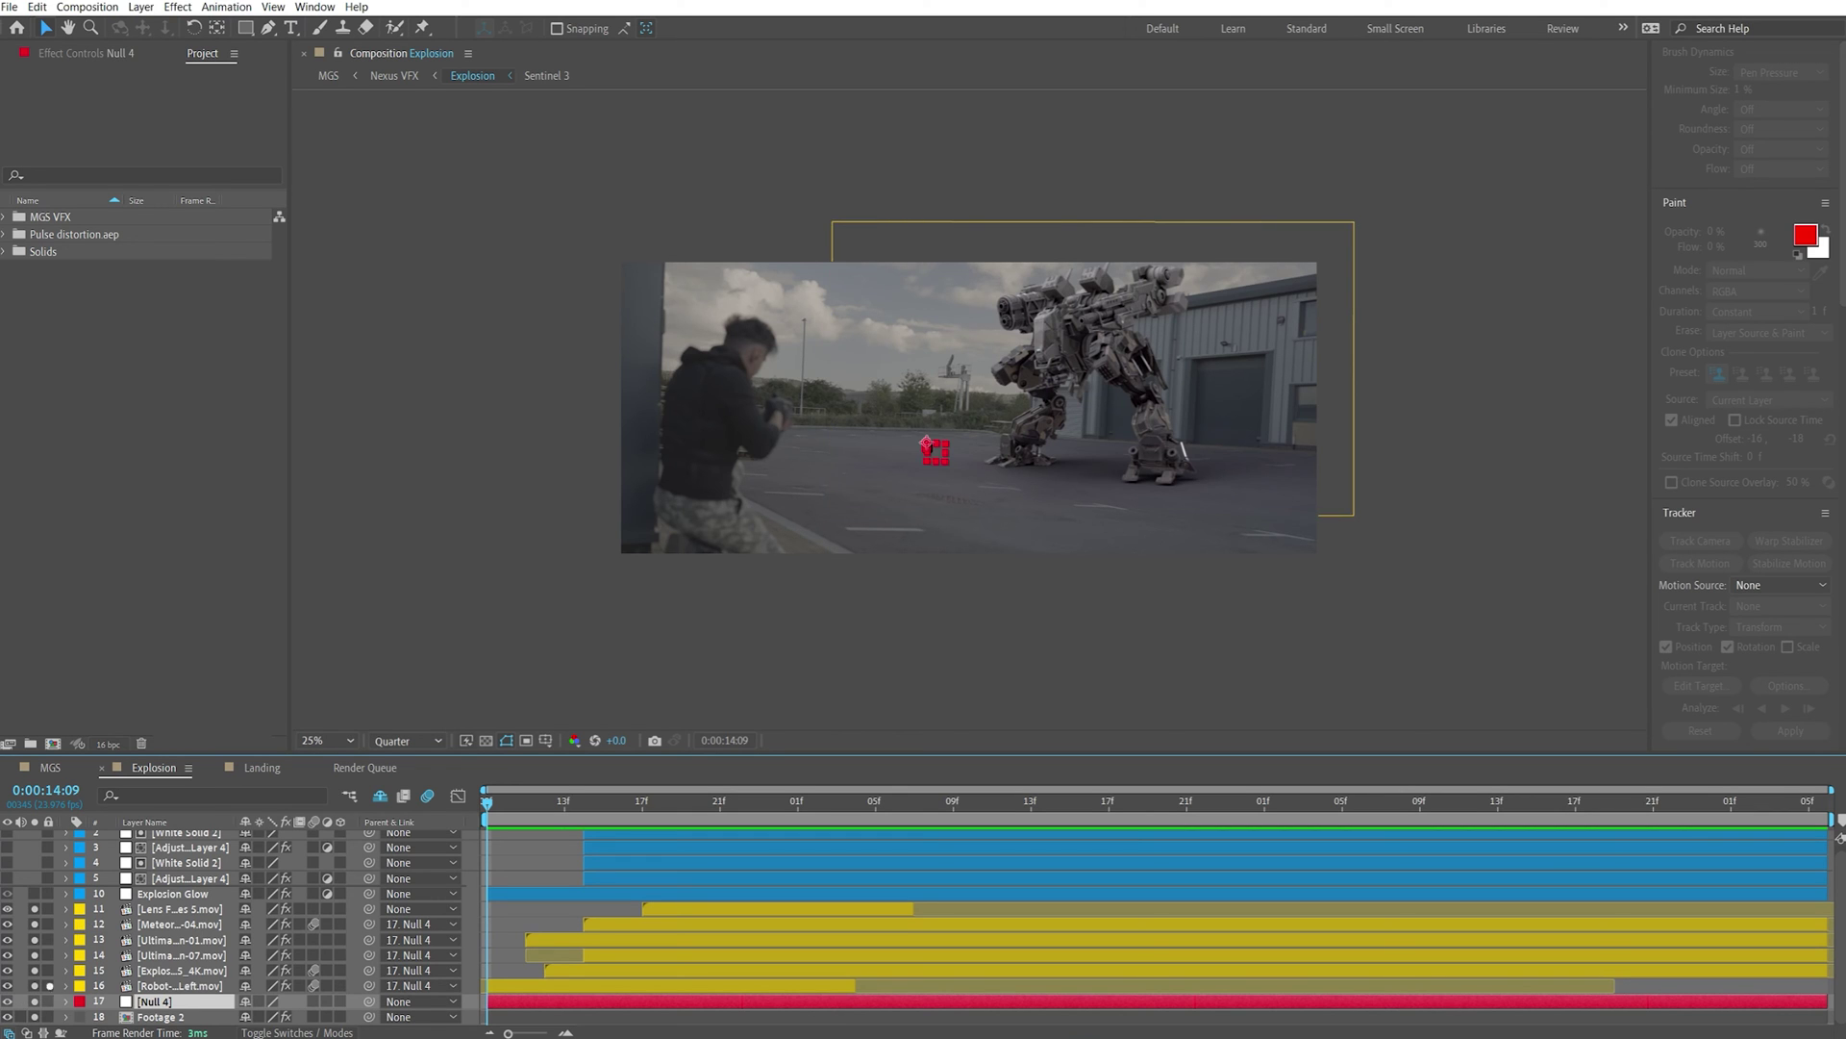
Review the front explosion, Ultimate-Explosion-07 and Meteors-Explosion-Ground-04 clips up to frame 0:00:14:14
{"action": "left_click", "coordinate": [183, 970]}
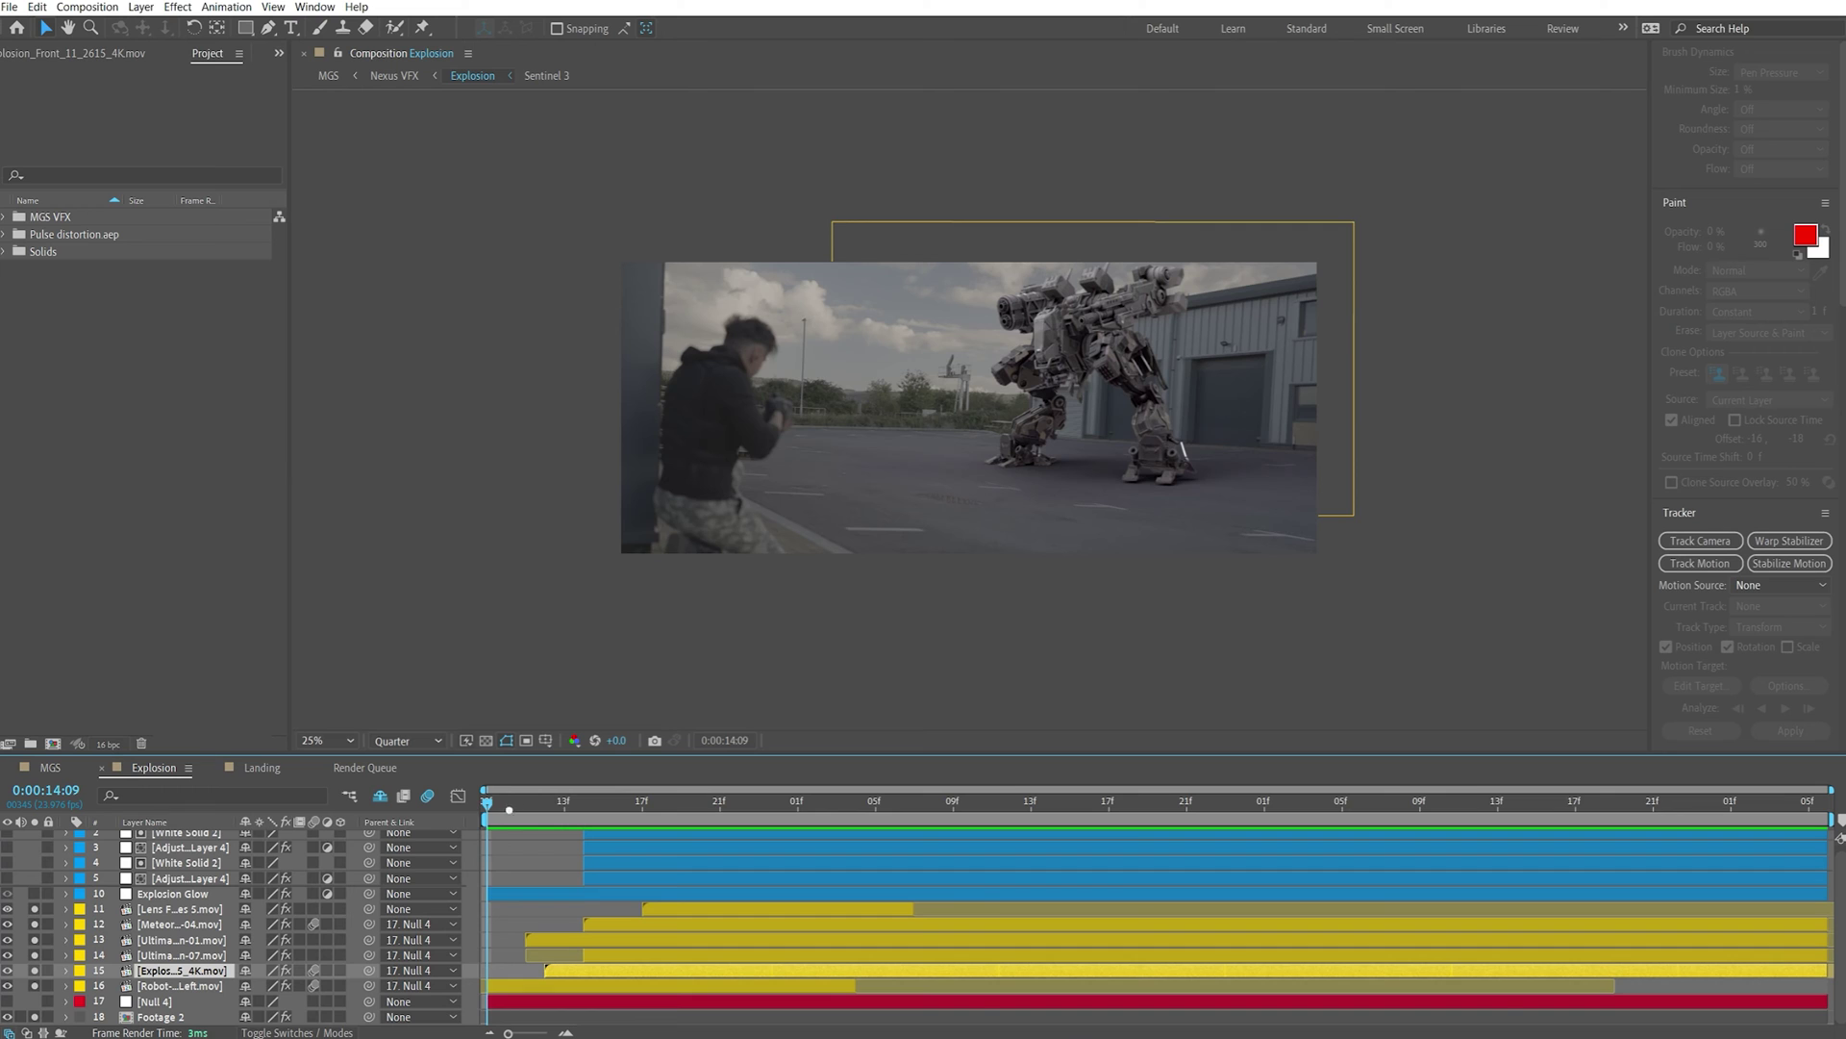
{"action": "left_click_drag", "start_coordinate": [498, 807], "coordinate": [544, 816]}
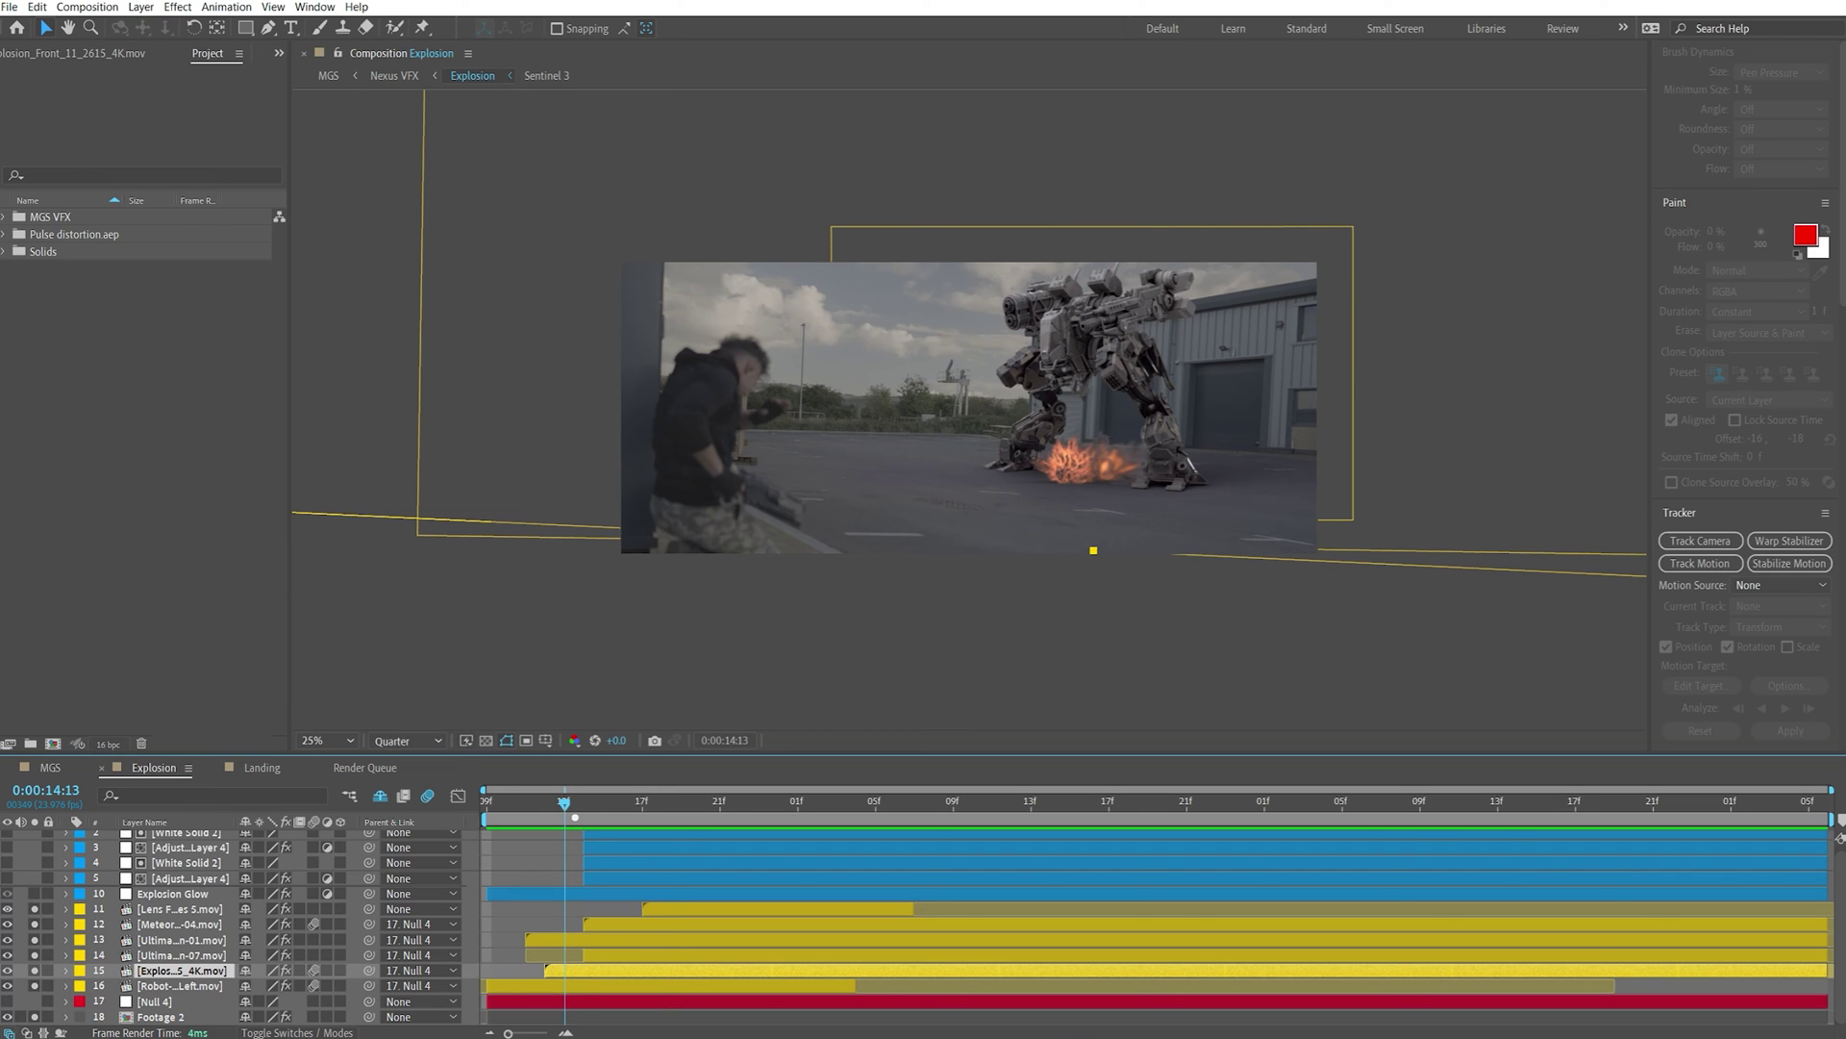
{"action": "key", "text": "Page_Down"}
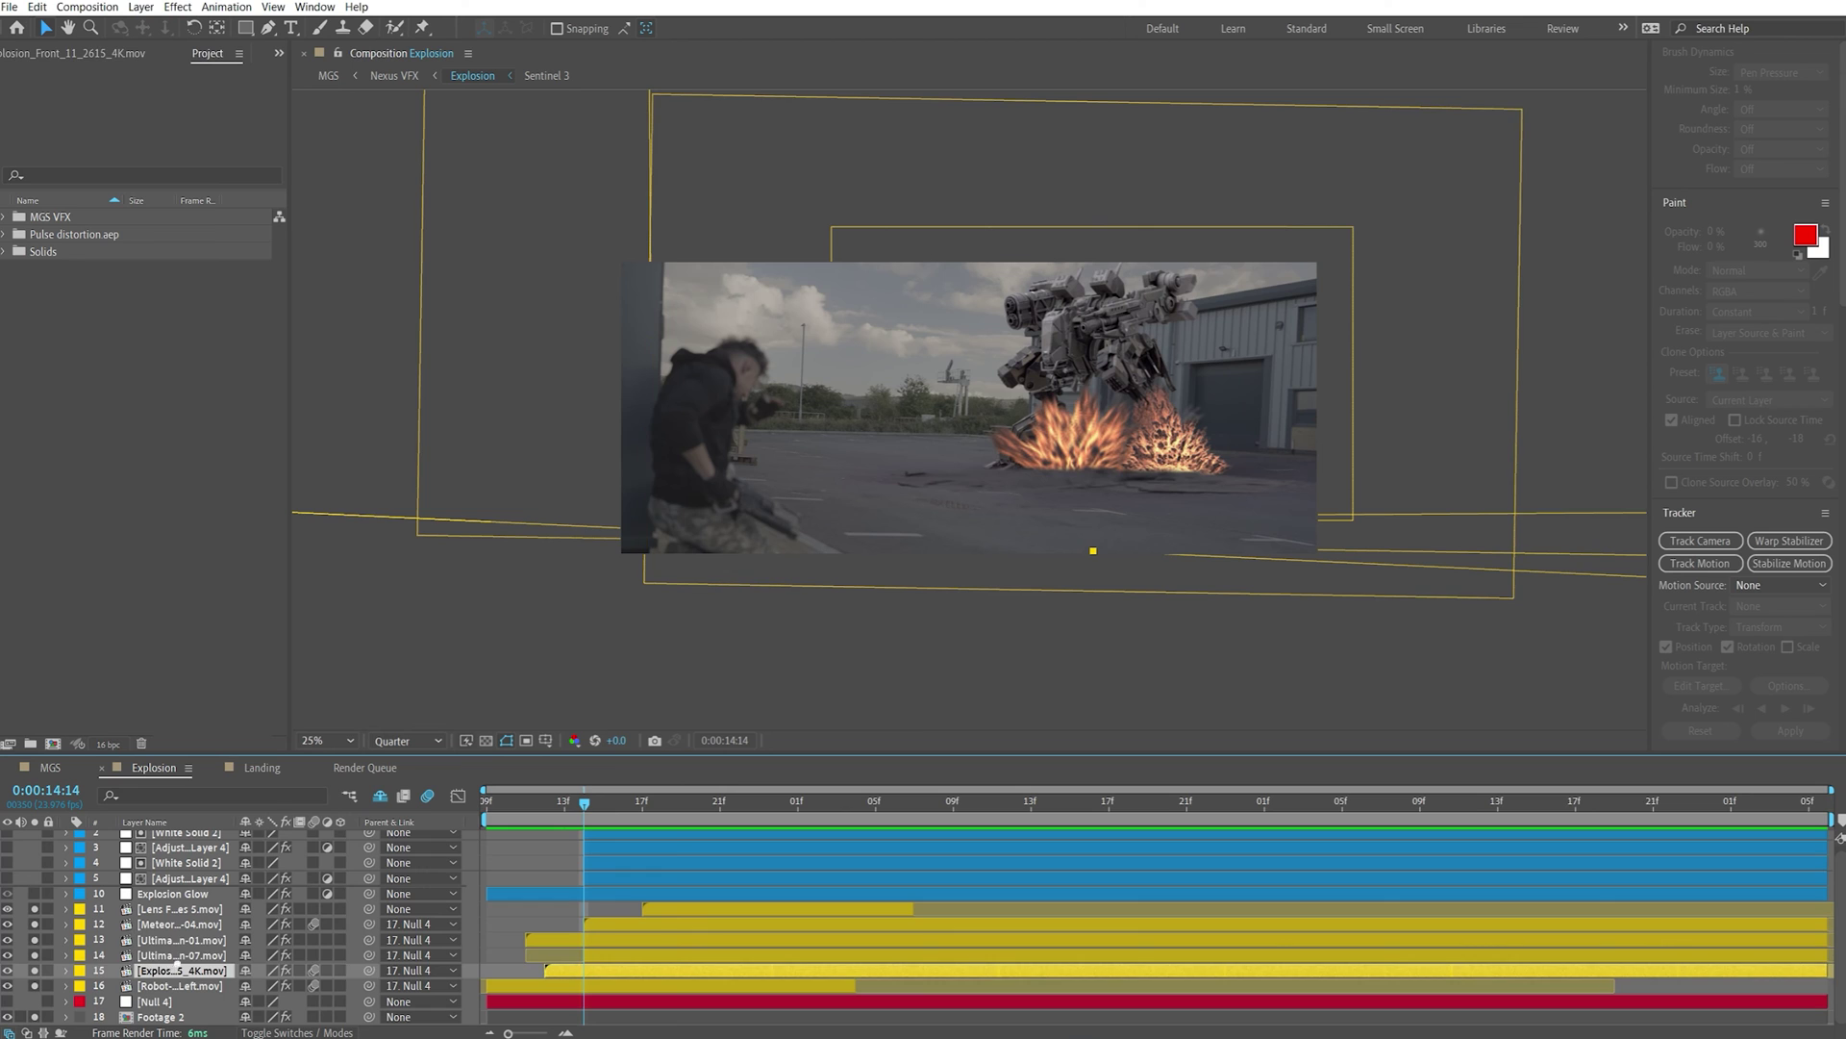
{"action": "left_click", "coordinate": [185, 954]}
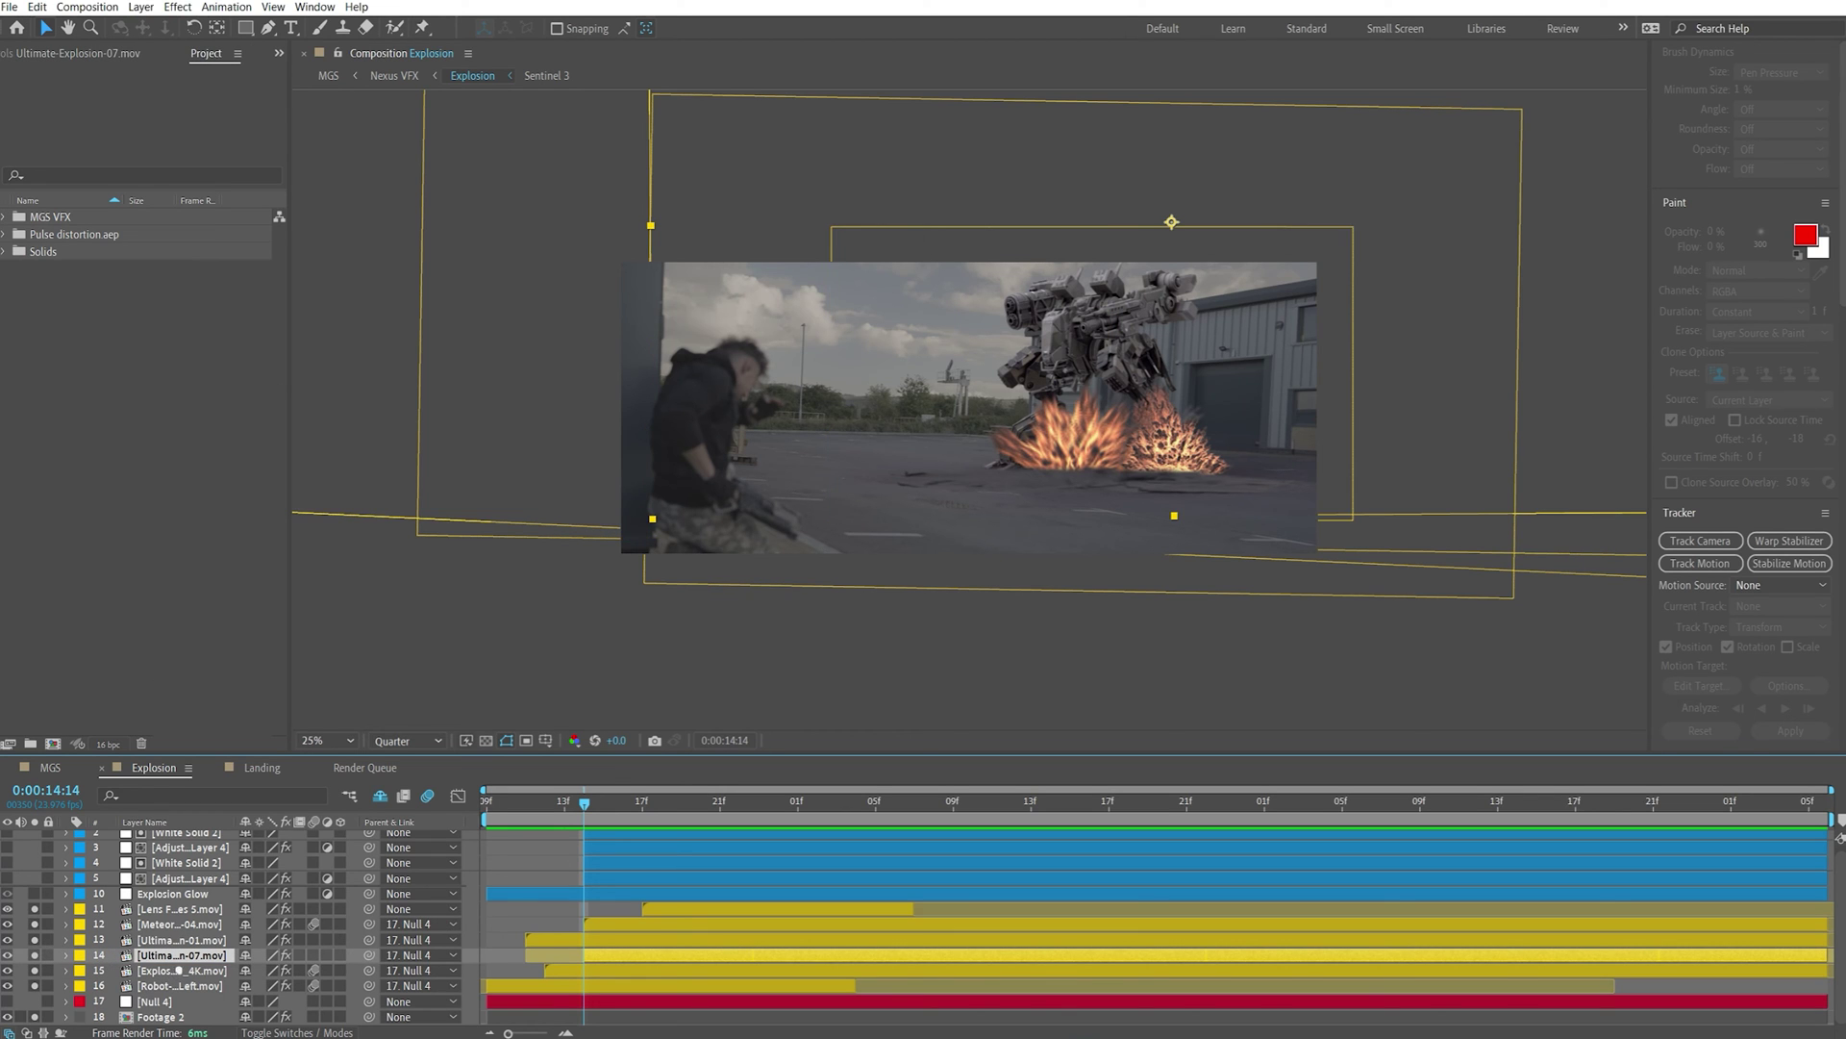
{"action": "left_click", "coordinate": [191, 924]}
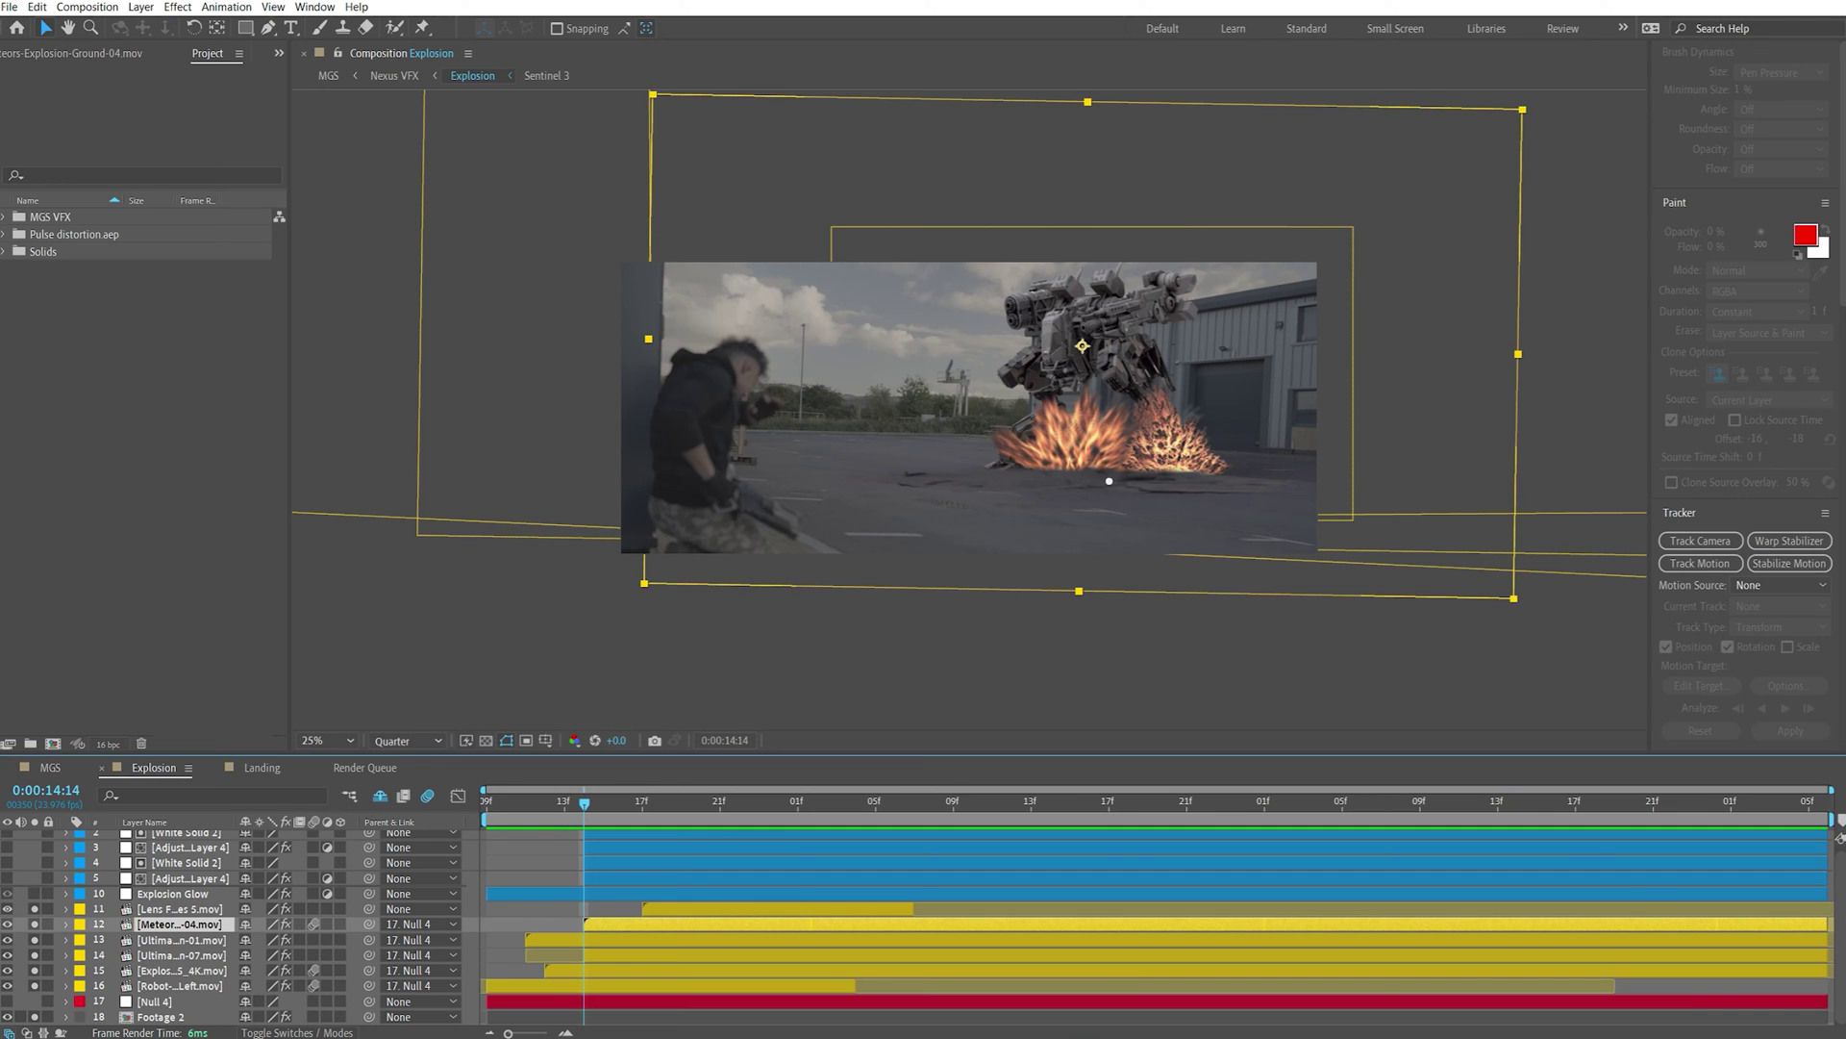
{"action": "left_click_drag", "start_coordinate": [1109, 481], "coordinate": [1017, 472]}
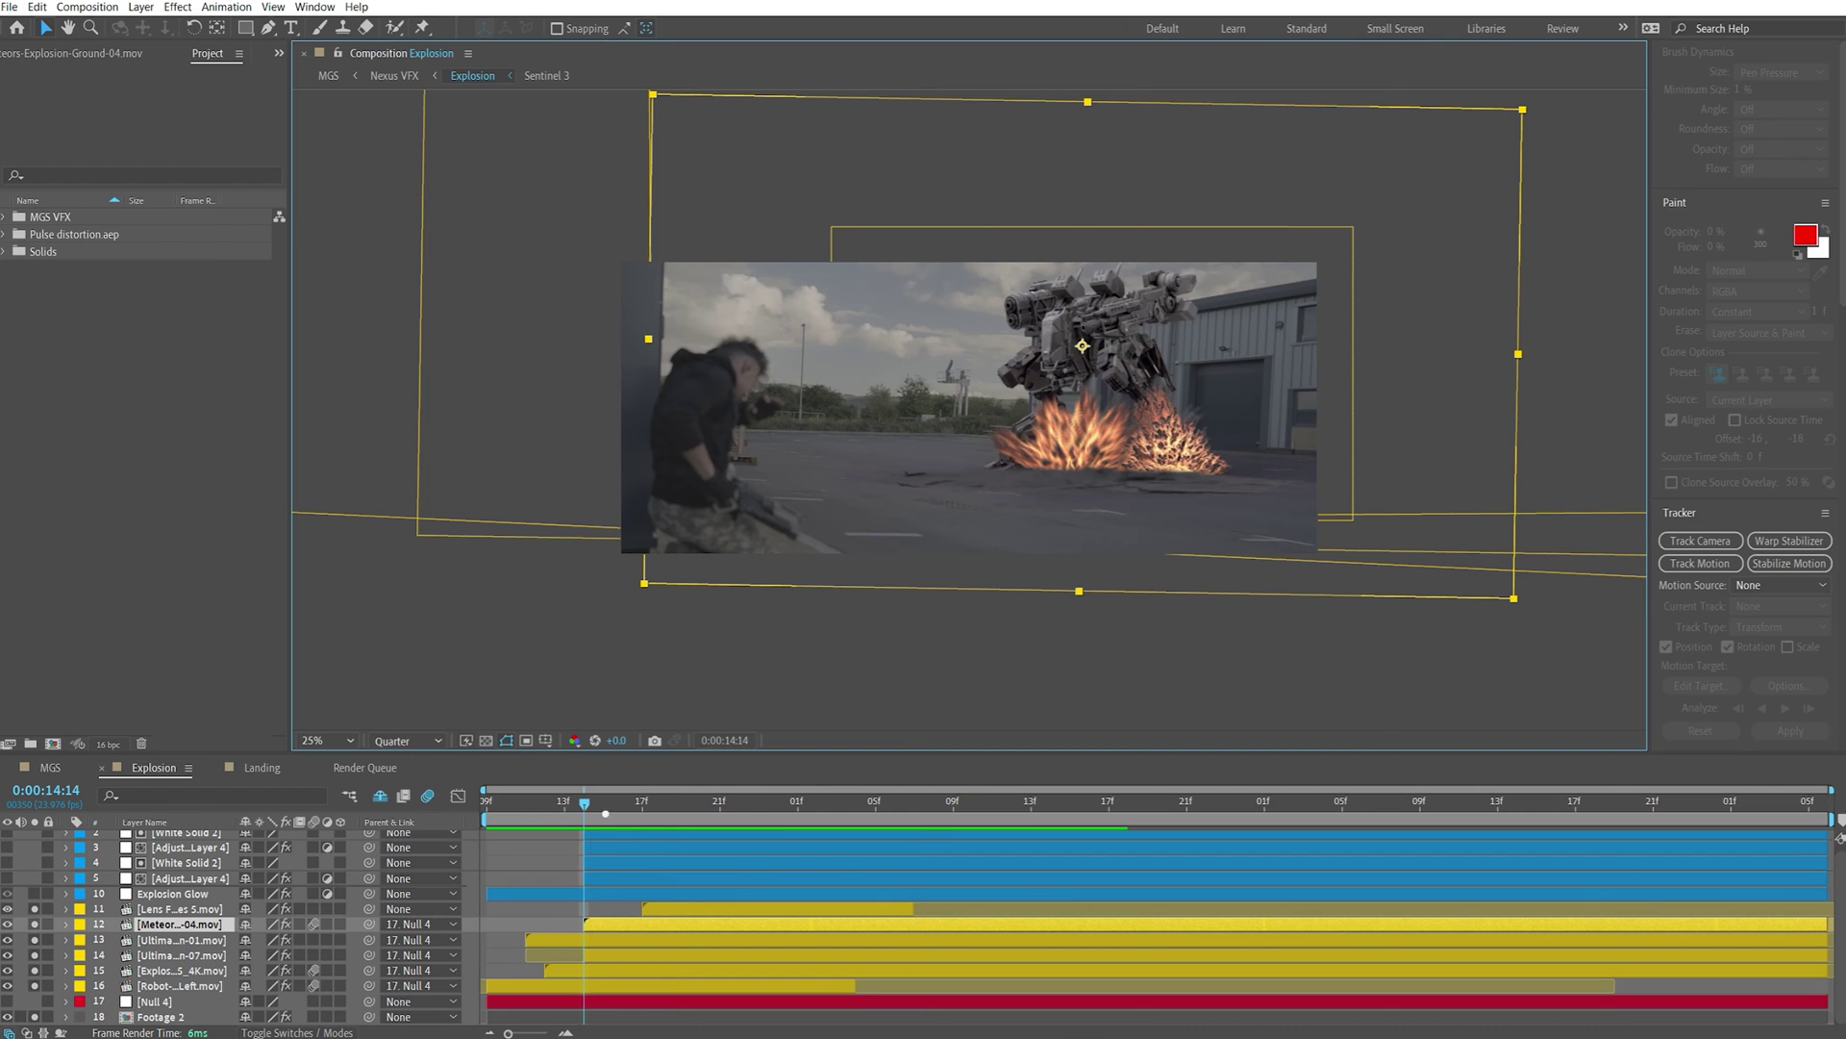
Go to 0:00:14:18 and unsolo the lens flare, other explosion and robot clips, isolating Meteors-Explosion-Ground-04 over Footage 2
{"action": "left_click_drag", "start_coordinate": [605, 814], "coordinate": [661, 817]}
{"action": "mouse_move", "coordinate": [1031, 477]}
{"action": "left_mouse_down"}
{"action": "mouse_move", "coordinate": [959, 492]}
{"action": "mouse_move", "coordinate": [1010, 452]}
{"action": "mouse_move", "coordinate": [1091, 438]}
{"action": "mouse_move", "coordinate": [1048, 404]}
{"action": "mouse_move", "coordinate": [1096, 417]}
{"action": "mouse_move", "coordinate": [992, 455]}
{"action": "mouse_move", "coordinate": [1049, 463]}
{"action": "left_mouse_up"}
{"action": "left_click", "coordinate": [34, 909]}
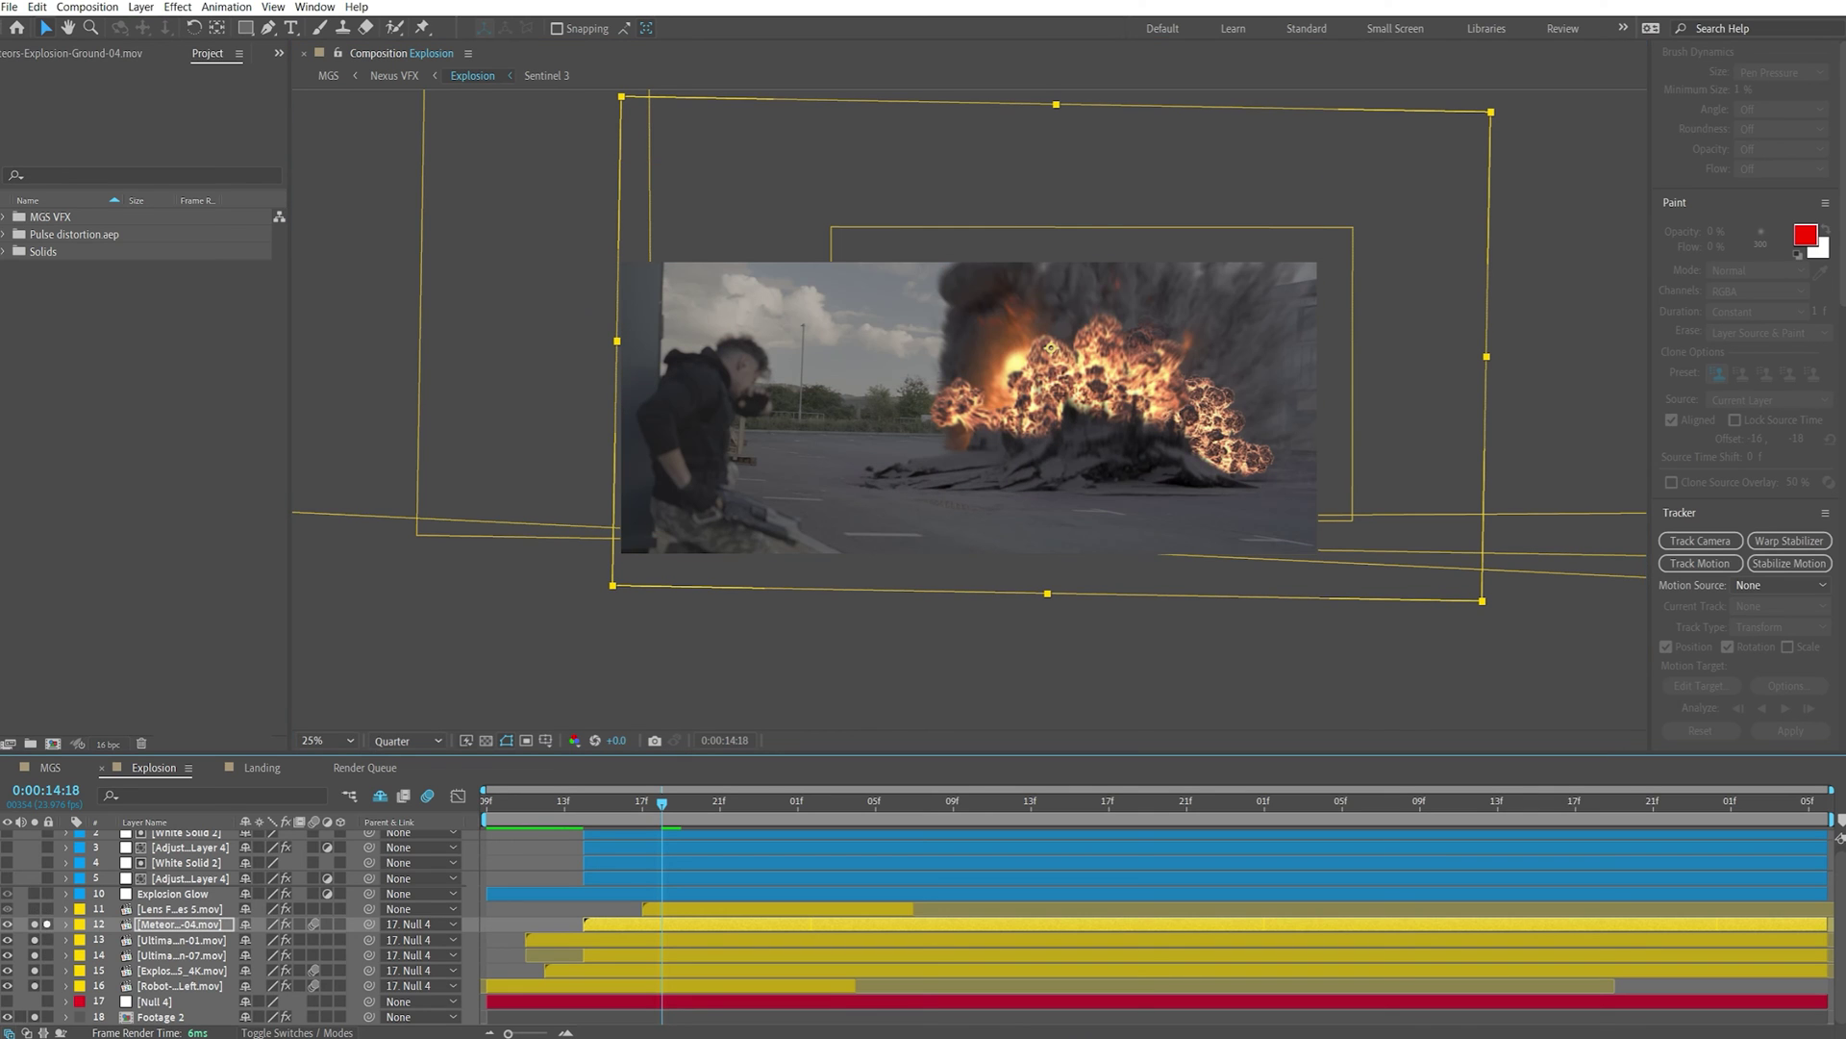
{"action": "left_click_drag", "start_coordinate": [35, 940], "coordinate": [47, 983]}
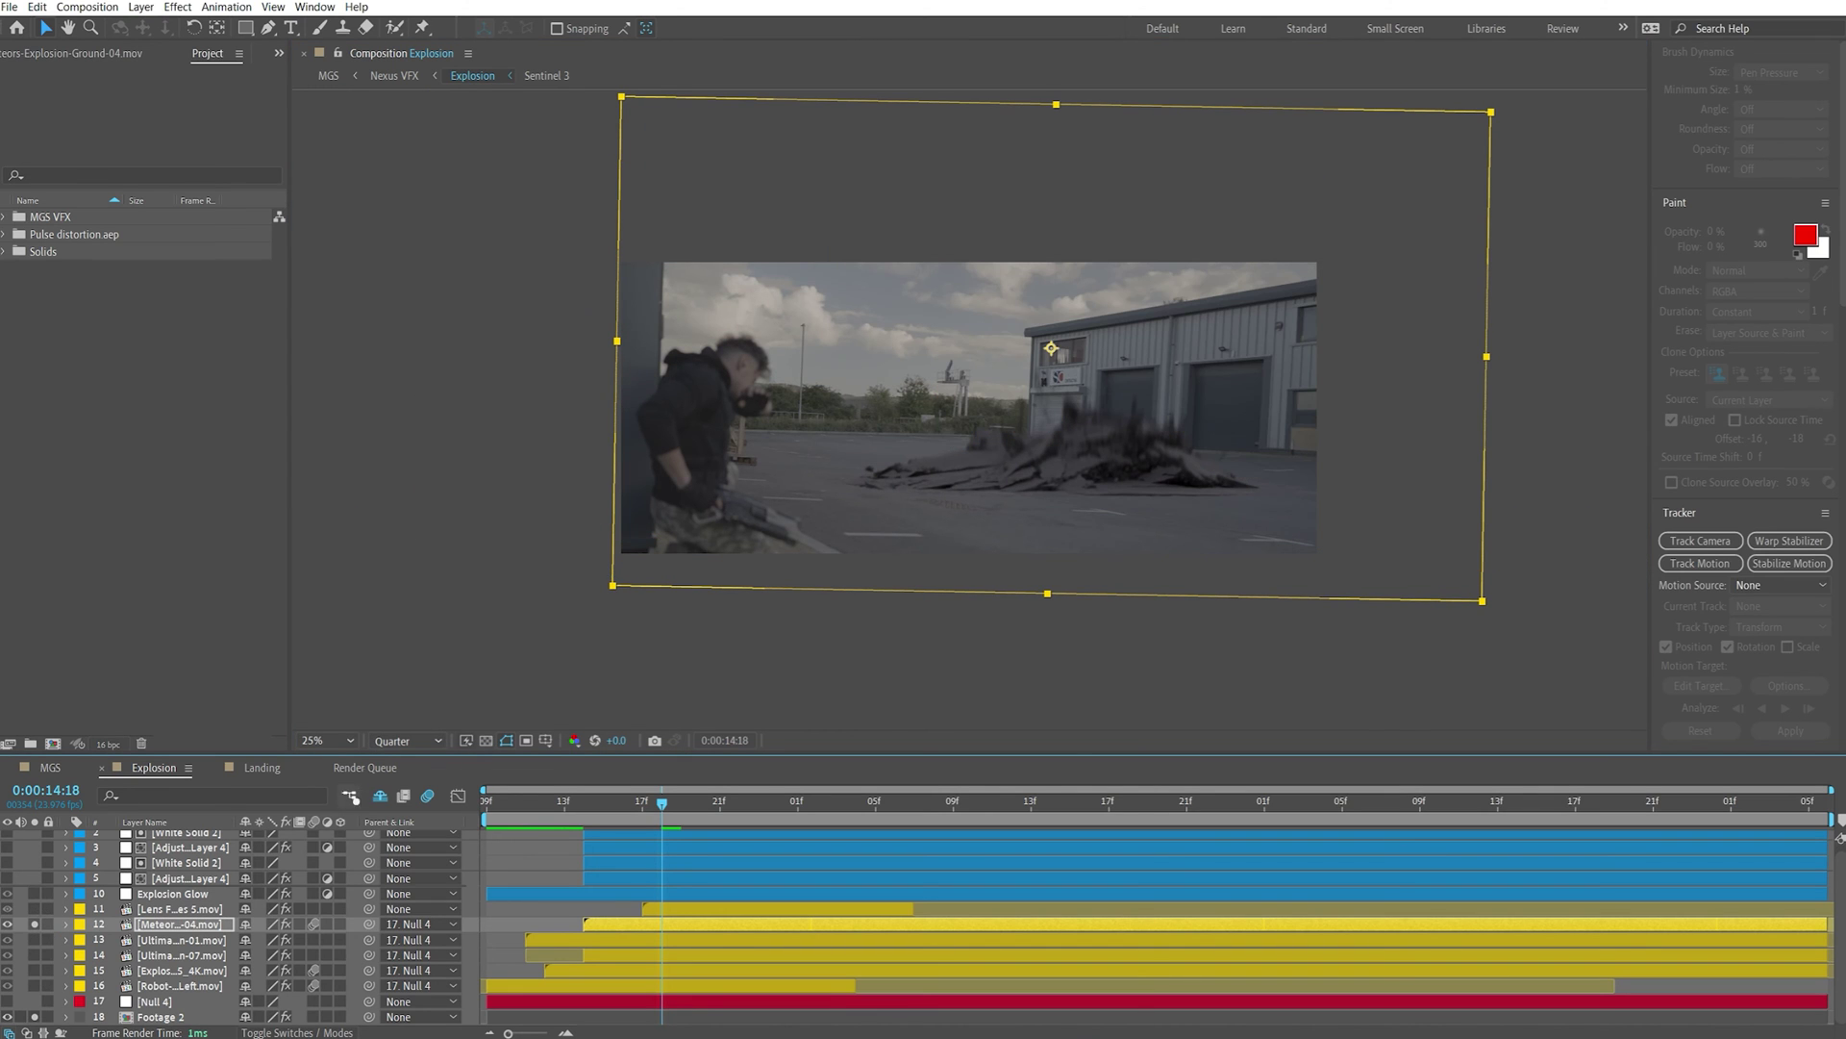
Examine the ground debris at 50% magnification while playing and scrubbing between 0:00:14:18 and 0:00:15:01
{"action": "left_click", "coordinate": [327, 741]}
{"action": "left_click", "coordinate": [376, 585]}
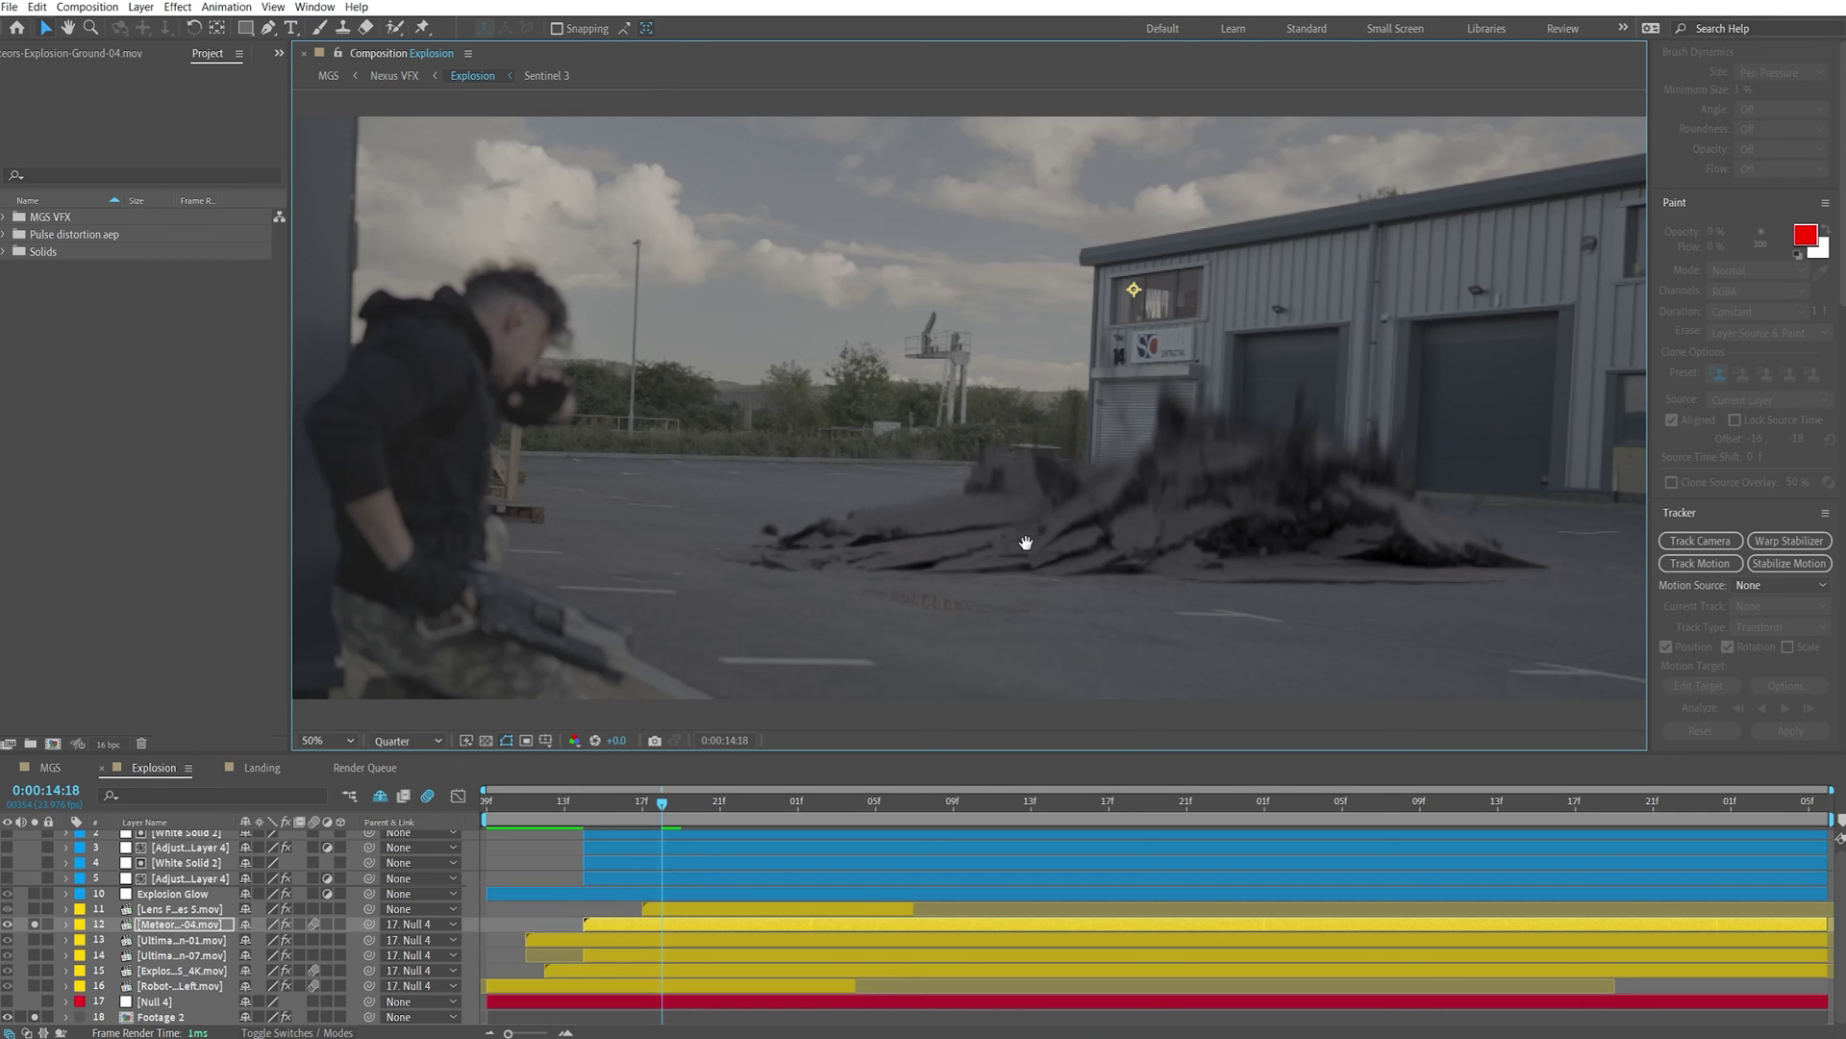
{"action": "left_click_drag", "start_coordinate": [1027, 544], "coordinate": [887, 483]}
{"action": "key", "text": "space"}
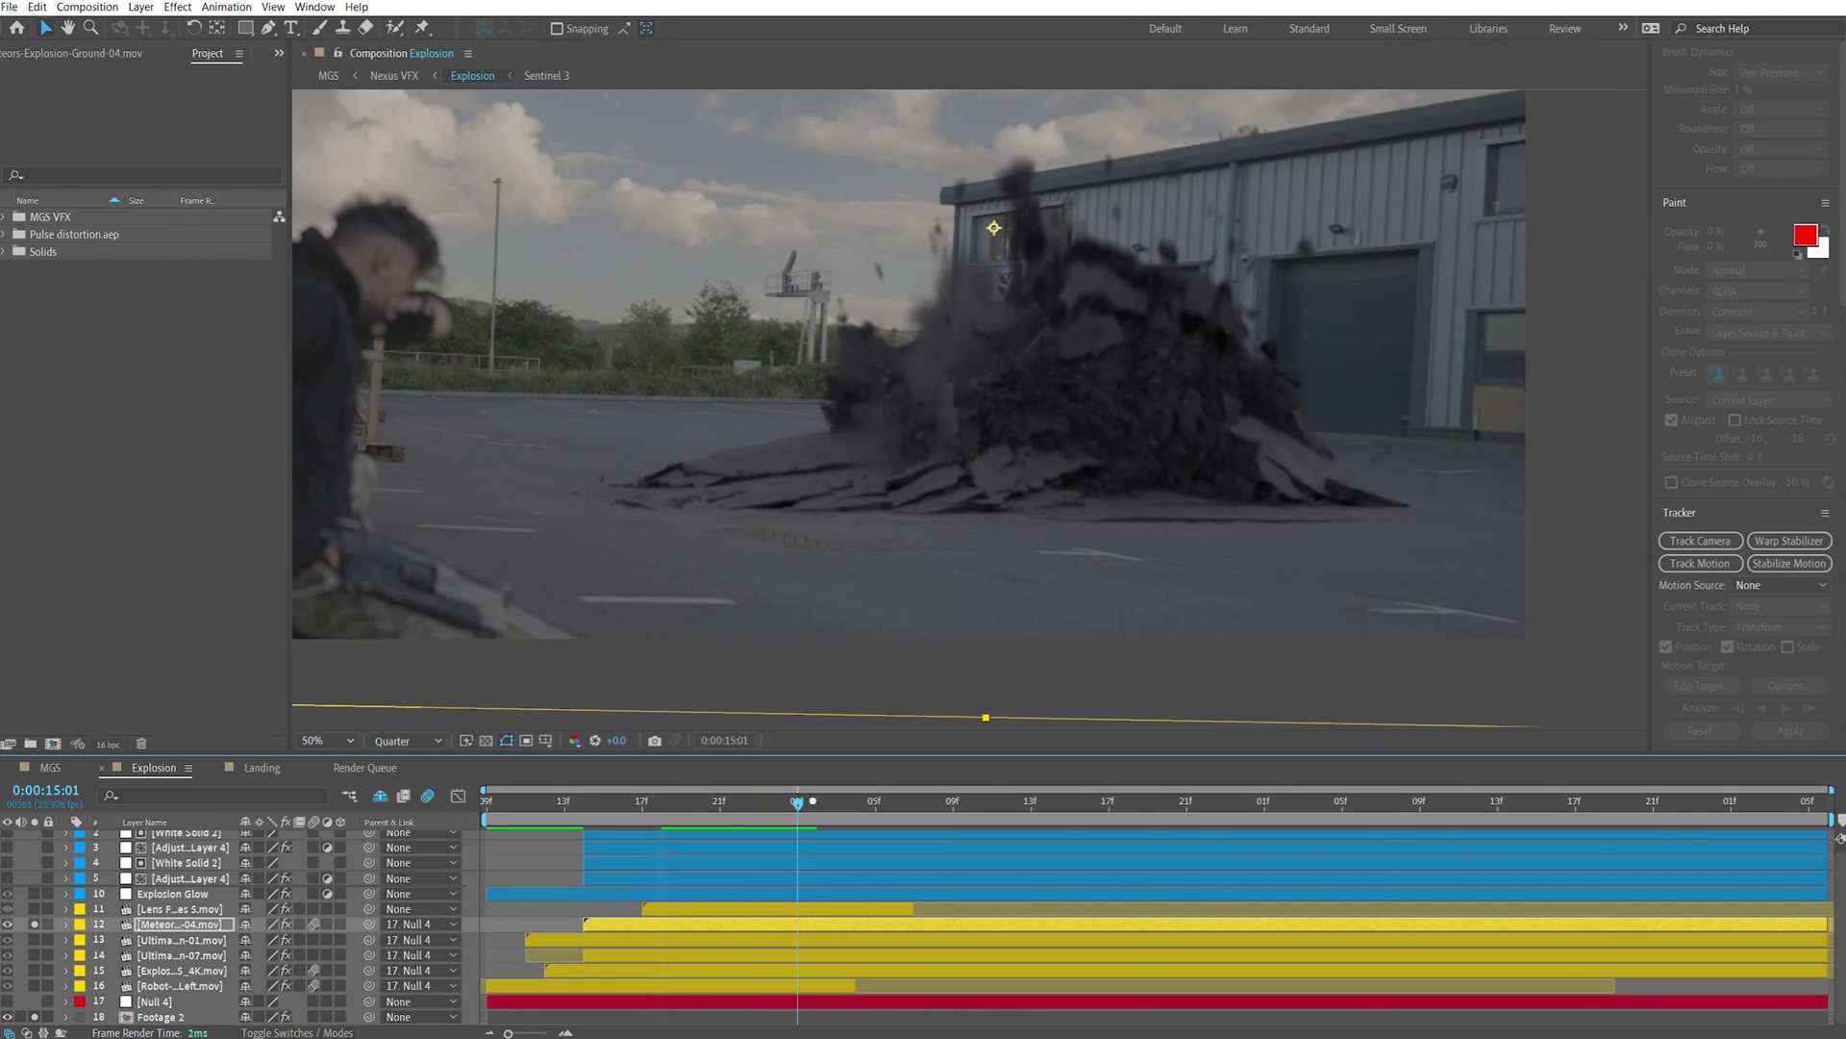
{"action": "left_click_drag", "start_coordinate": [812, 800], "coordinate": [663, 807]}
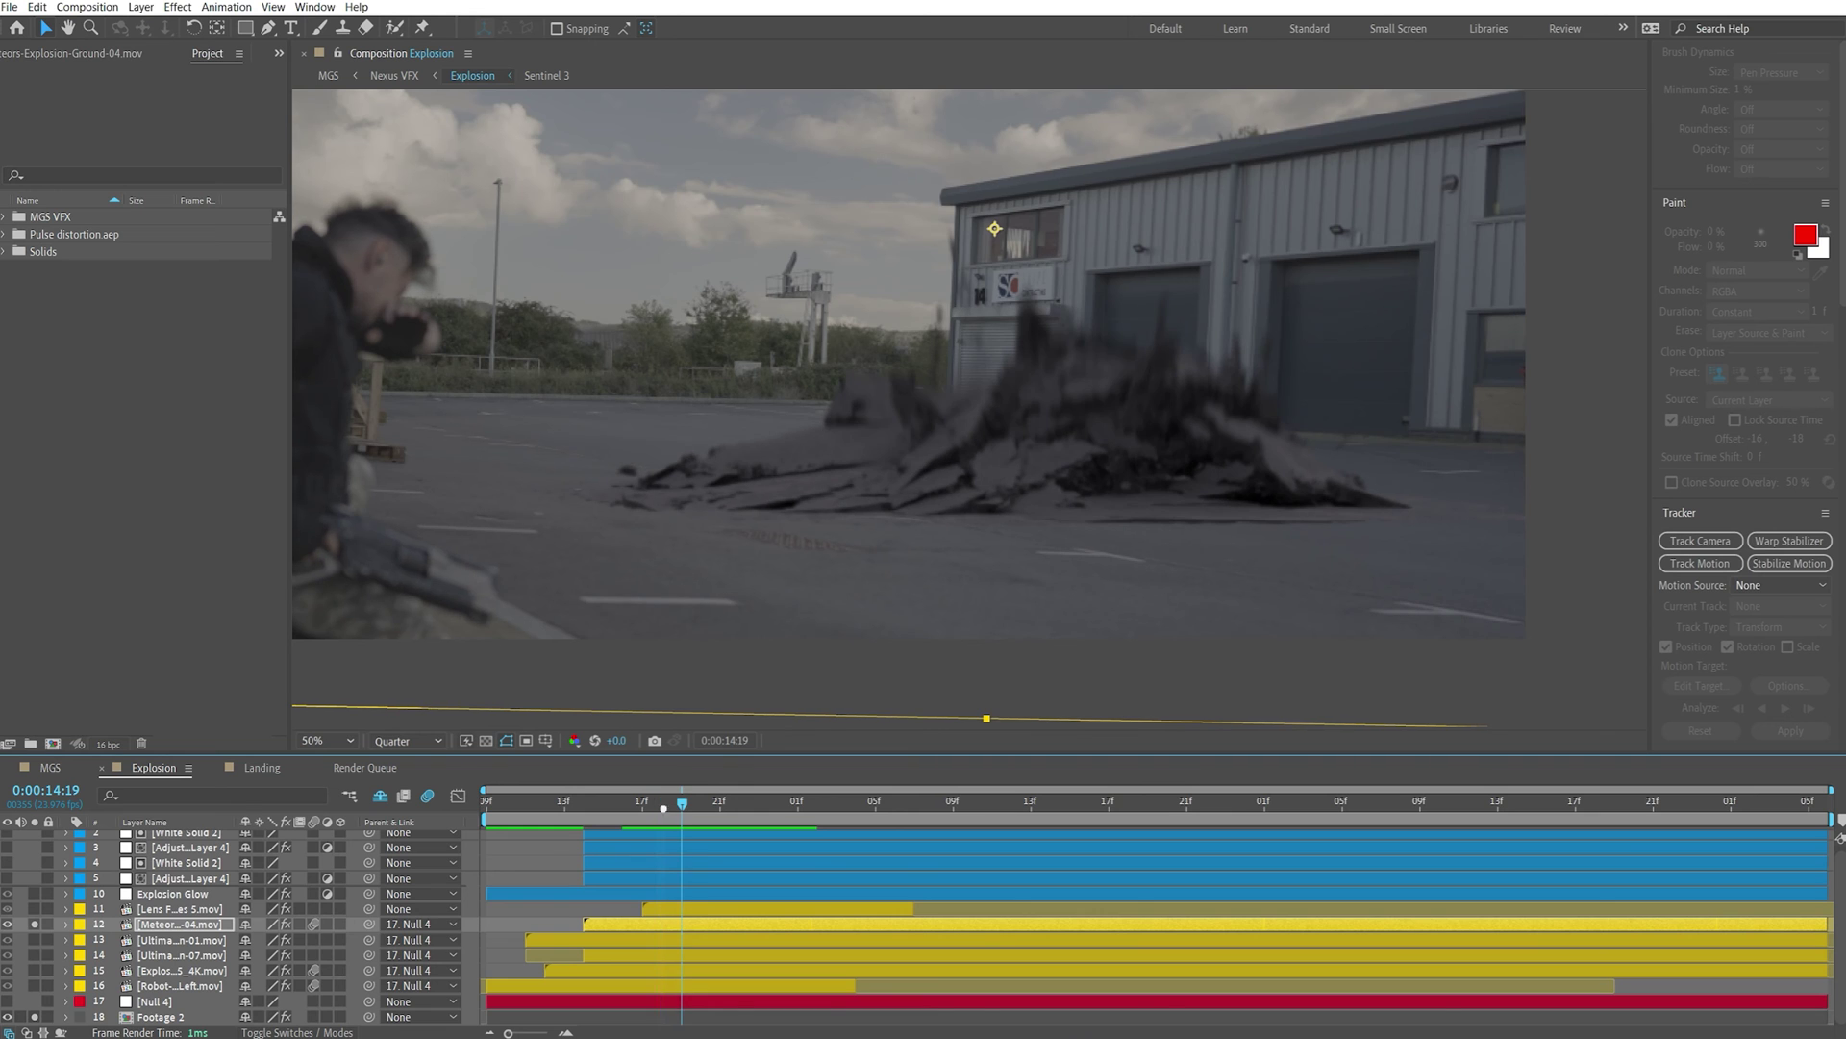
Show the effects of Meteors-Explosion-Ground-04 and collapse Hue/Saturation, Tritone, RSMB Pro, Camera Lens Blur and Curves
{"action": "left_click", "coordinate": [107, 53]}
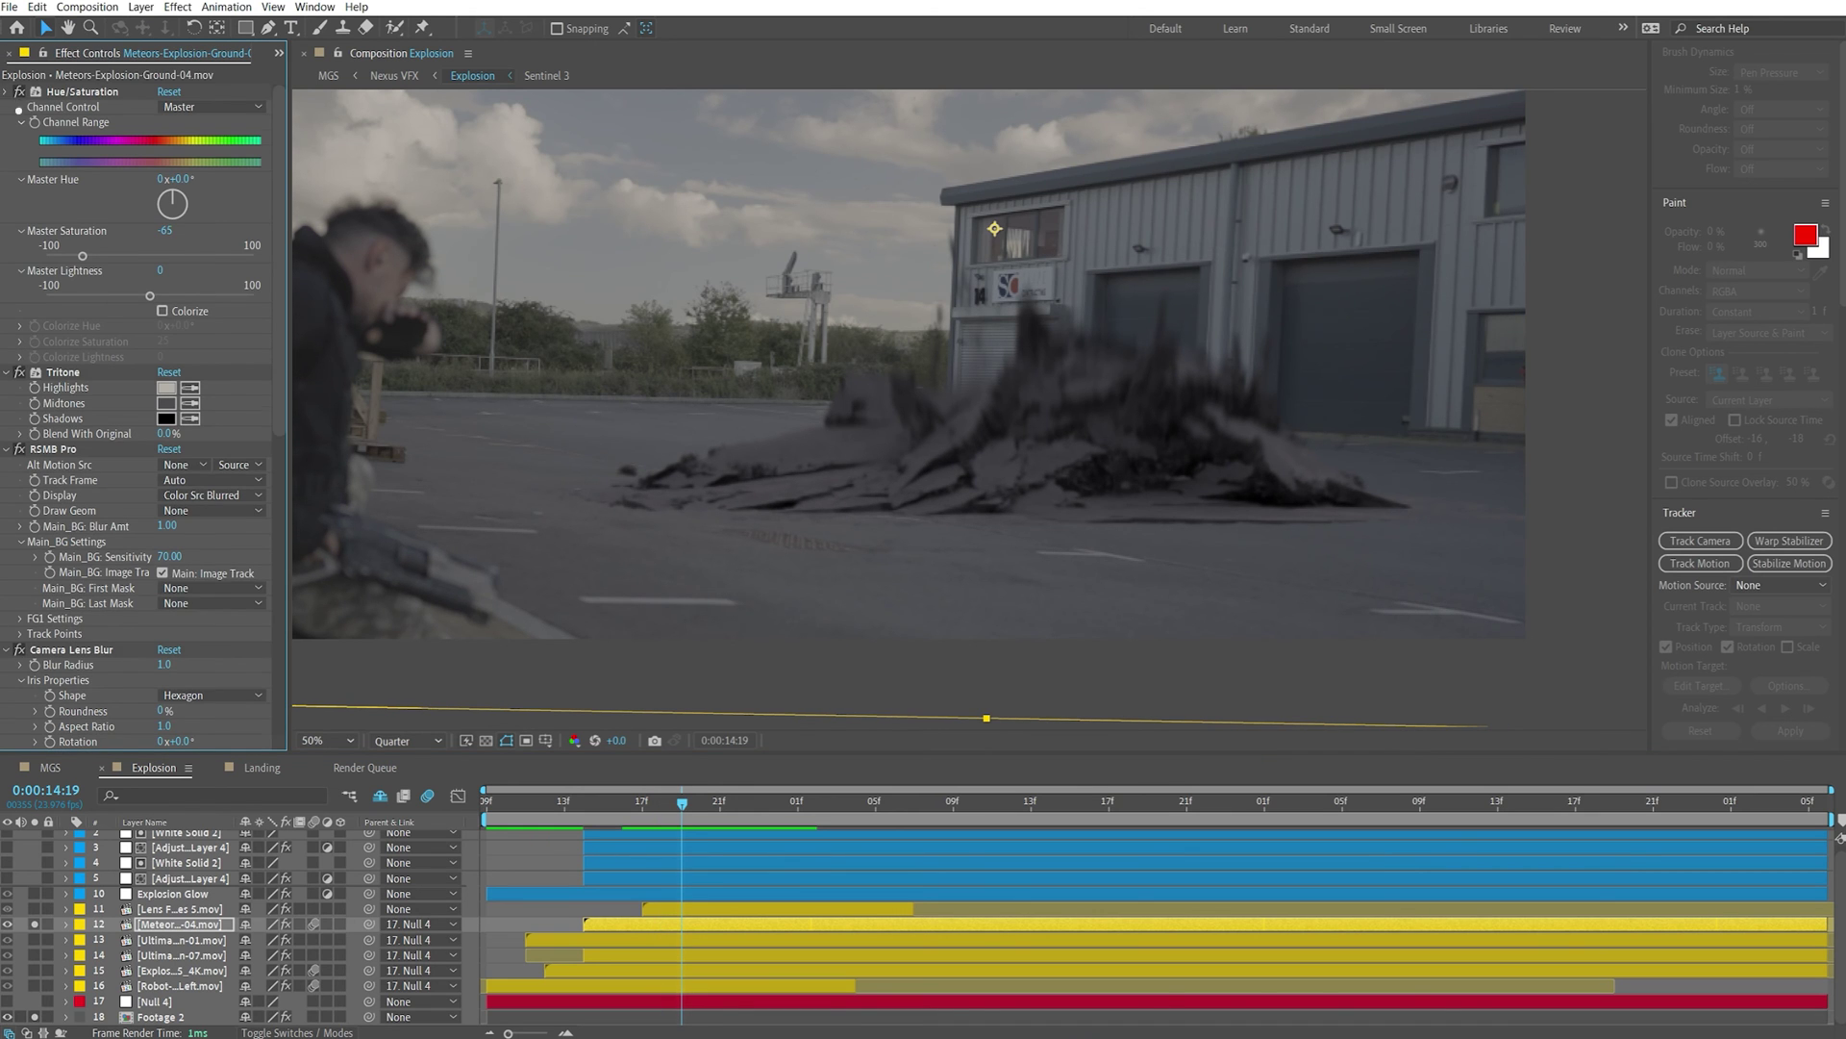
{"action": "left_click", "coordinate": [7, 91]}
{"action": "left_click", "coordinate": [7, 107]}
{"action": "left_click", "coordinate": [8, 122]}
{"action": "left_click", "coordinate": [8, 138]}
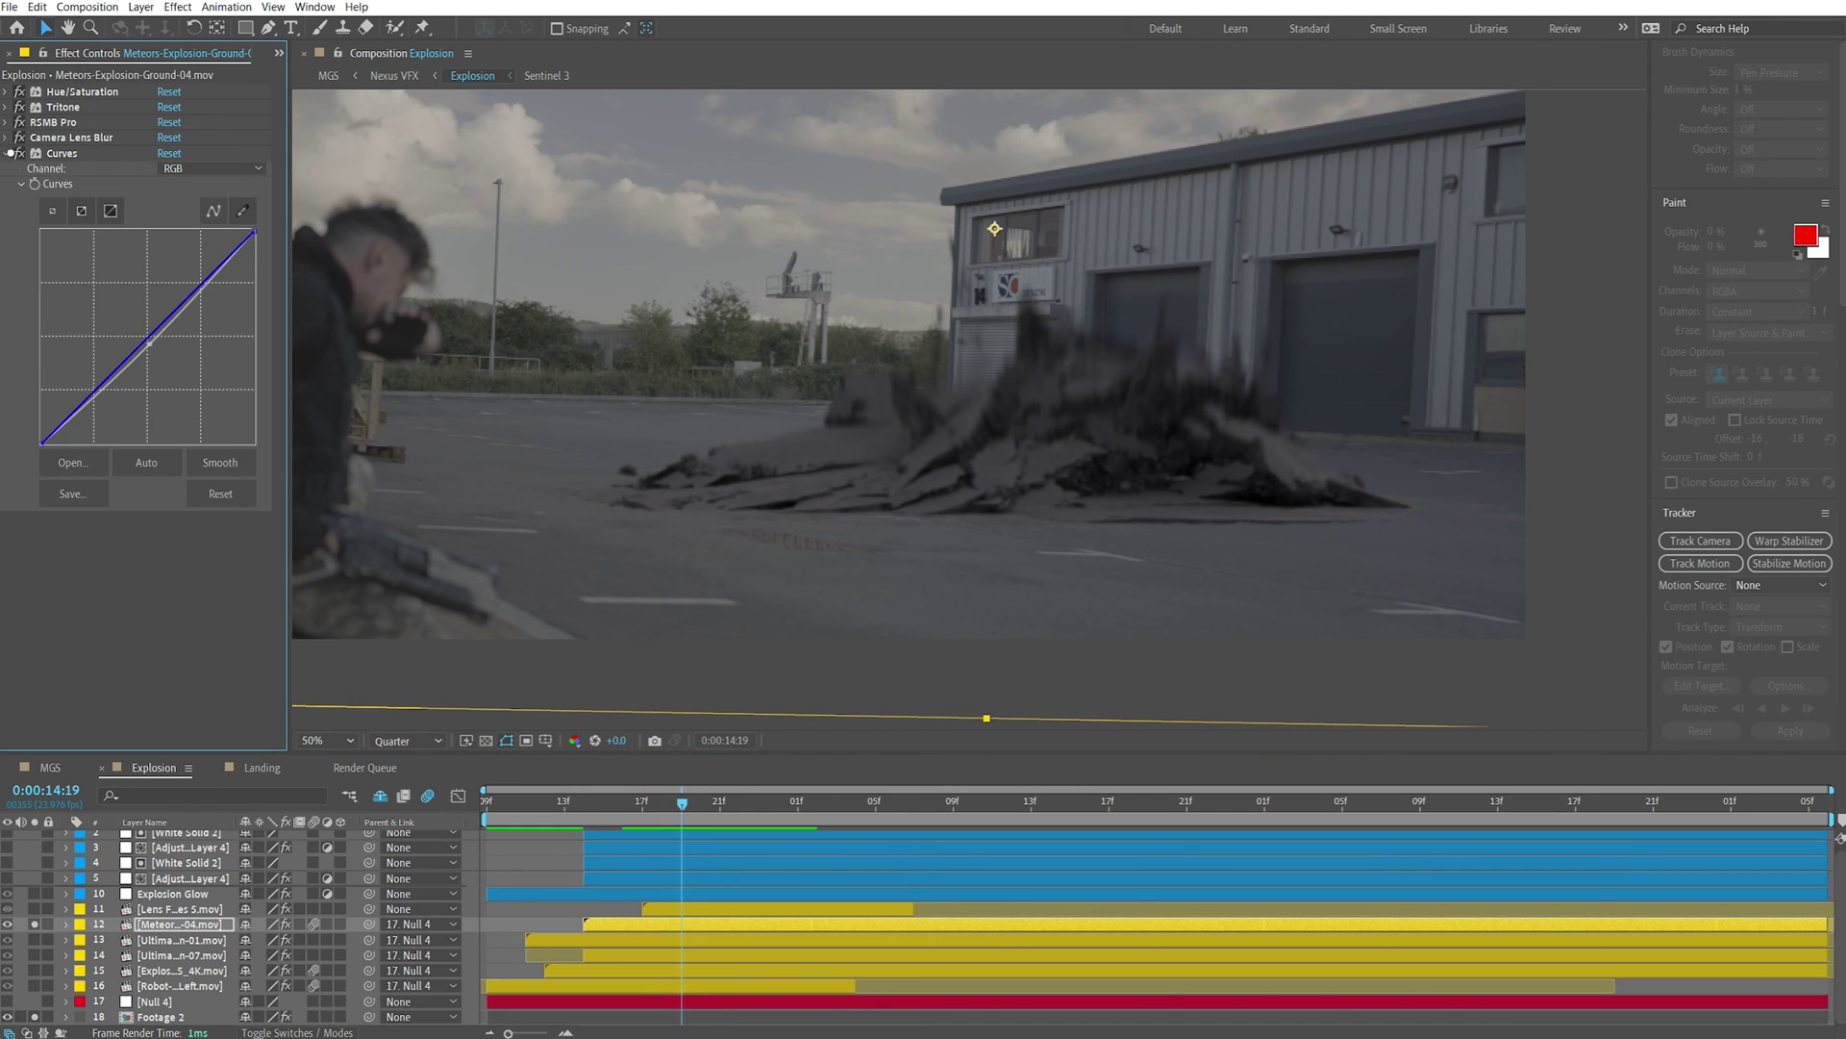
{"action": "left_click", "coordinate": [9, 153]}
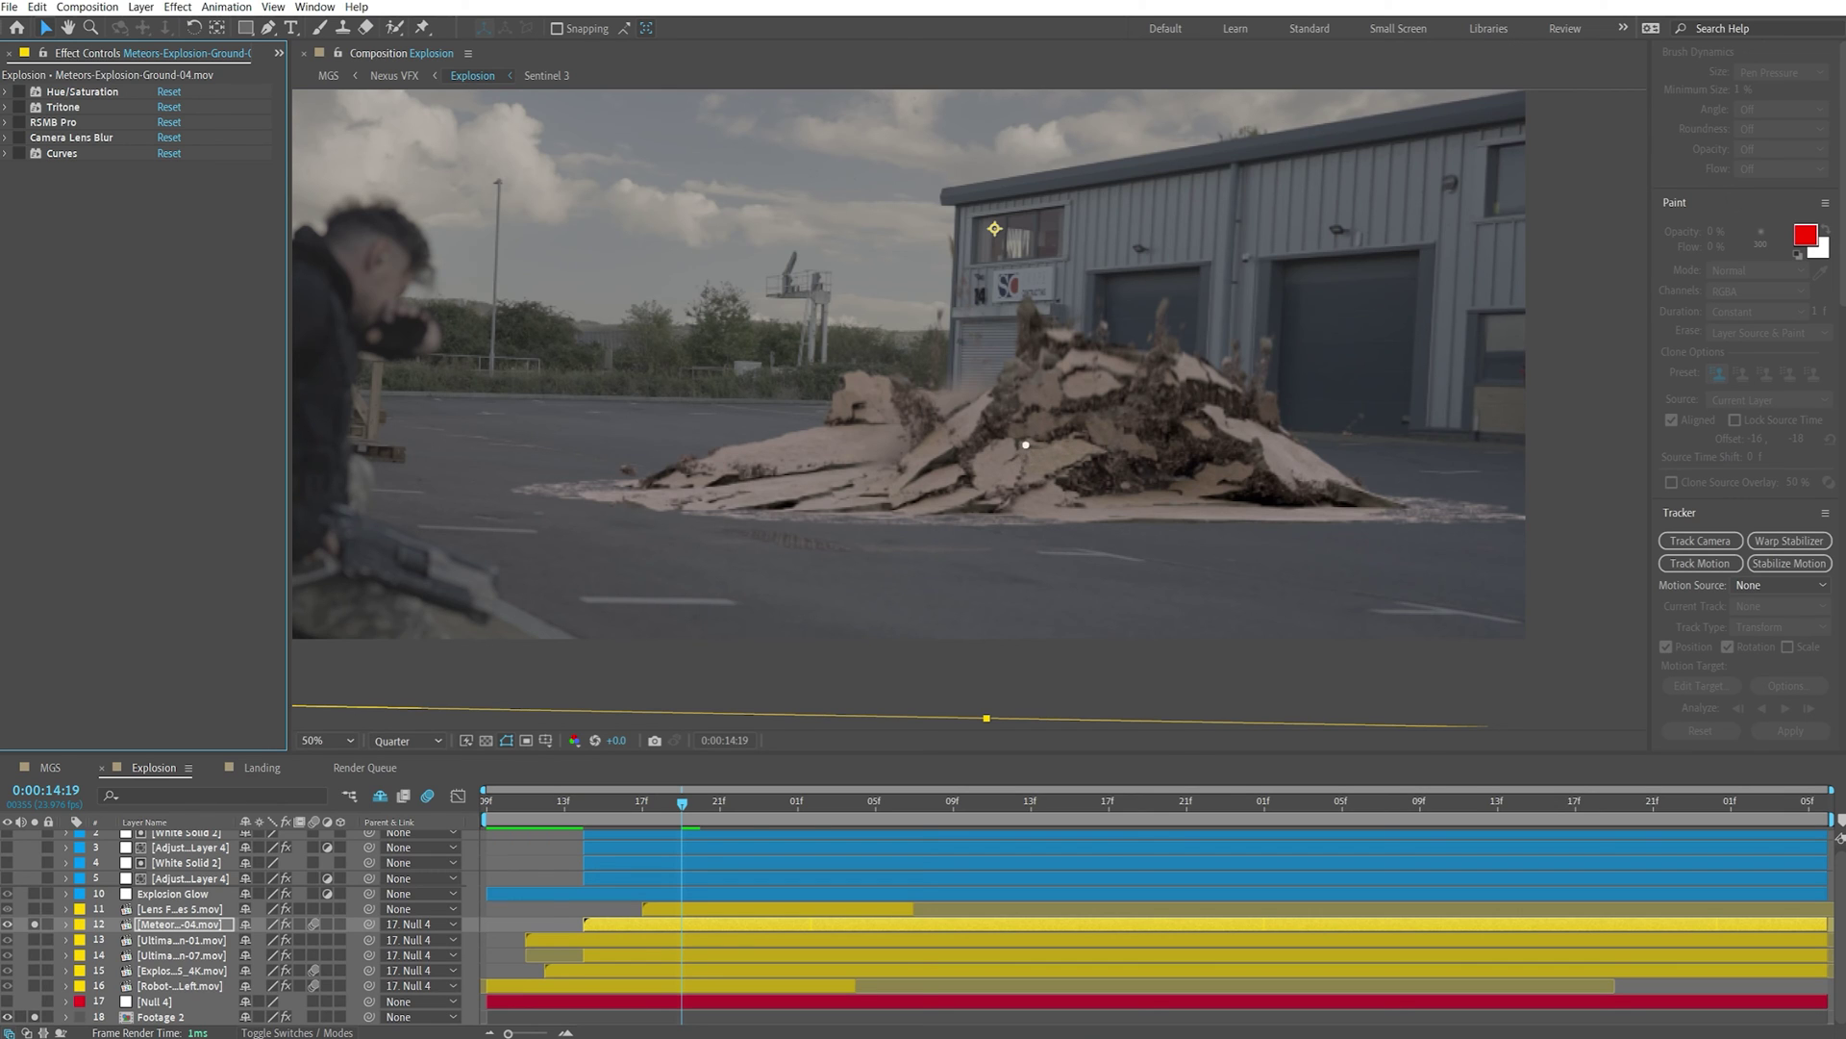
Restore the effects on Meteors-Explosion-Ground-04, expand Tritone and compare the debris with Tritone off and on
{"action": "key", "text": "ctrl+z"}
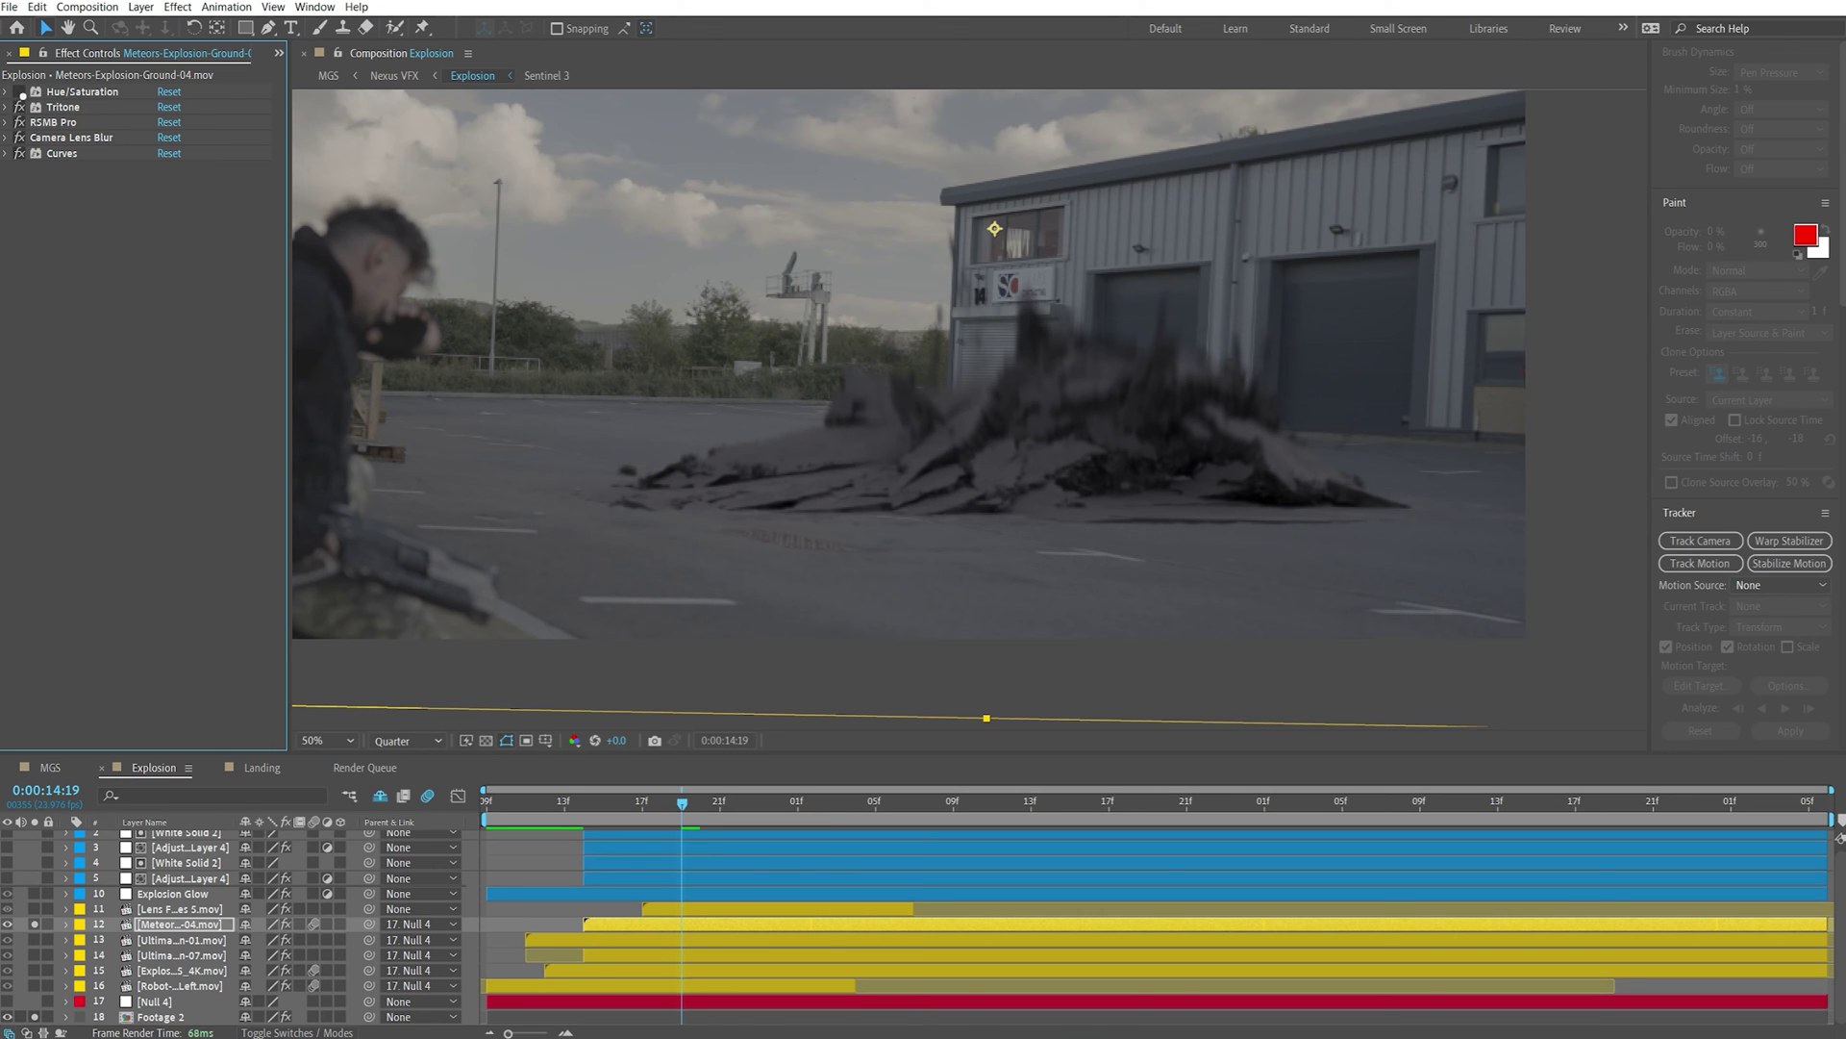
{"action": "left_click", "coordinate": [20, 108]}
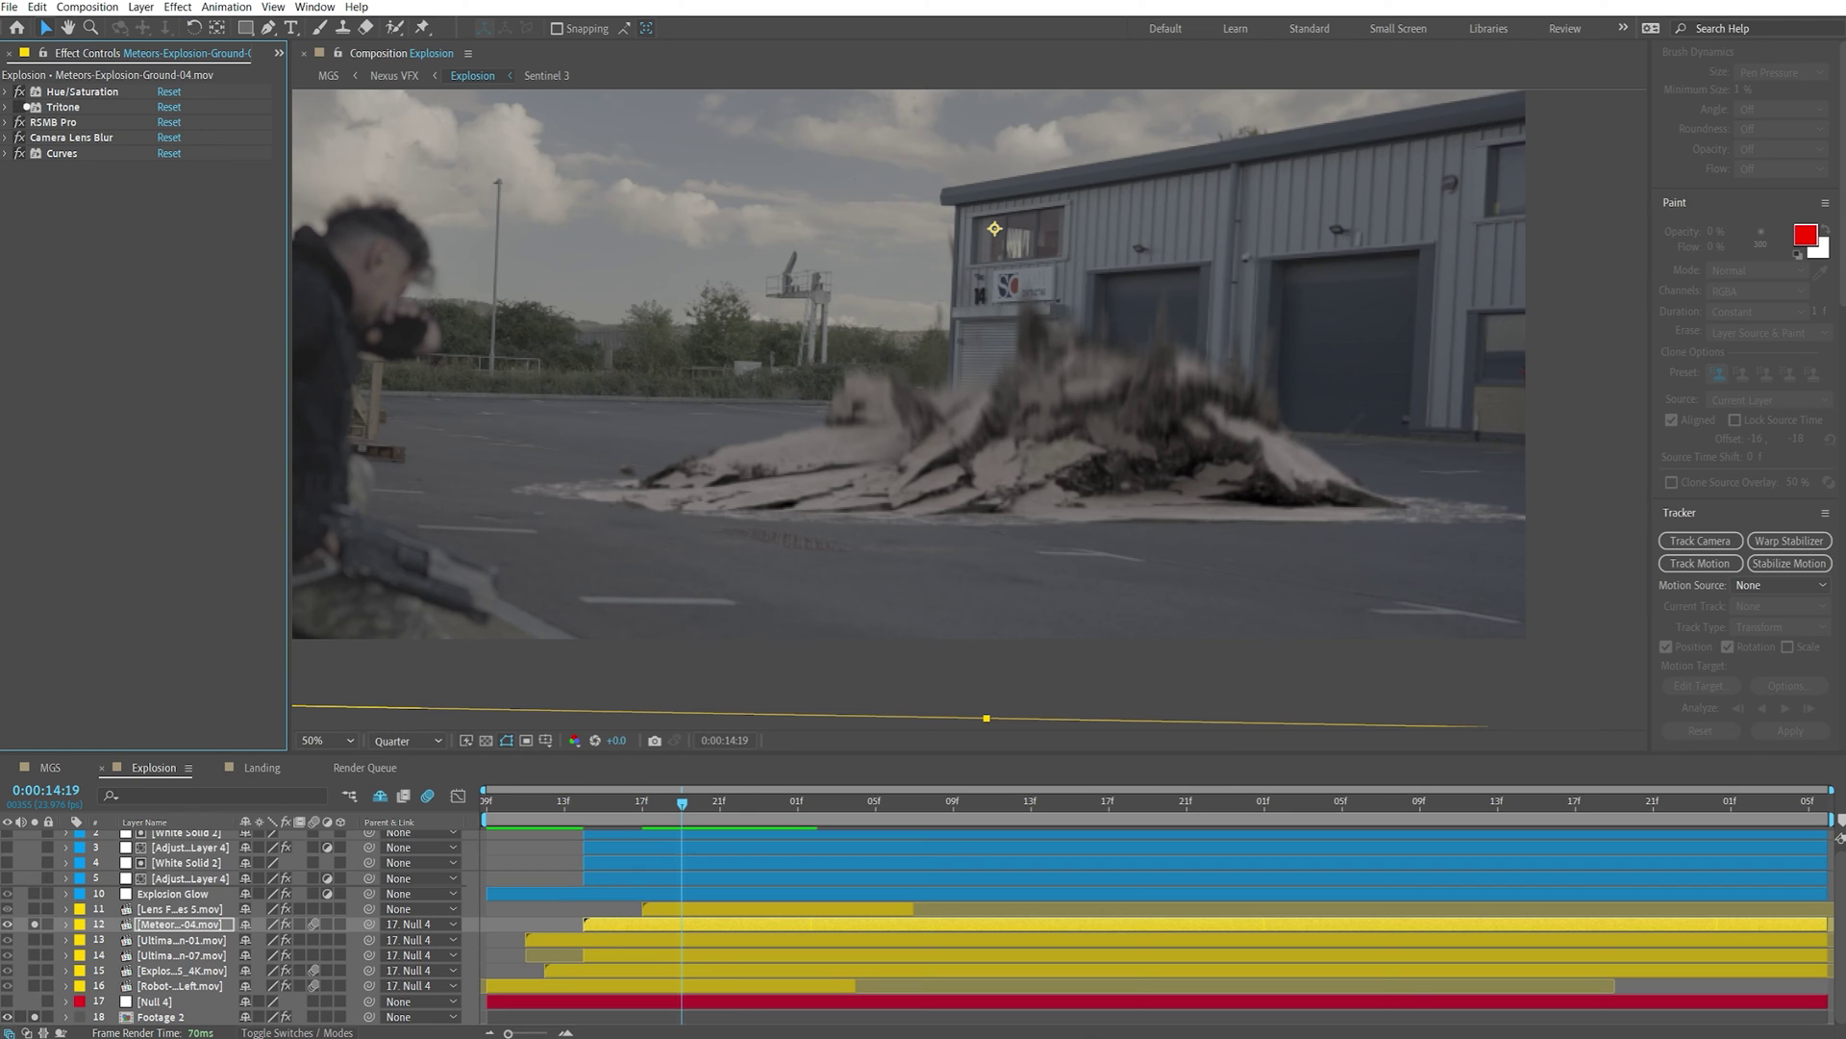
{"action": "left_click", "coordinate": [178, 8]}
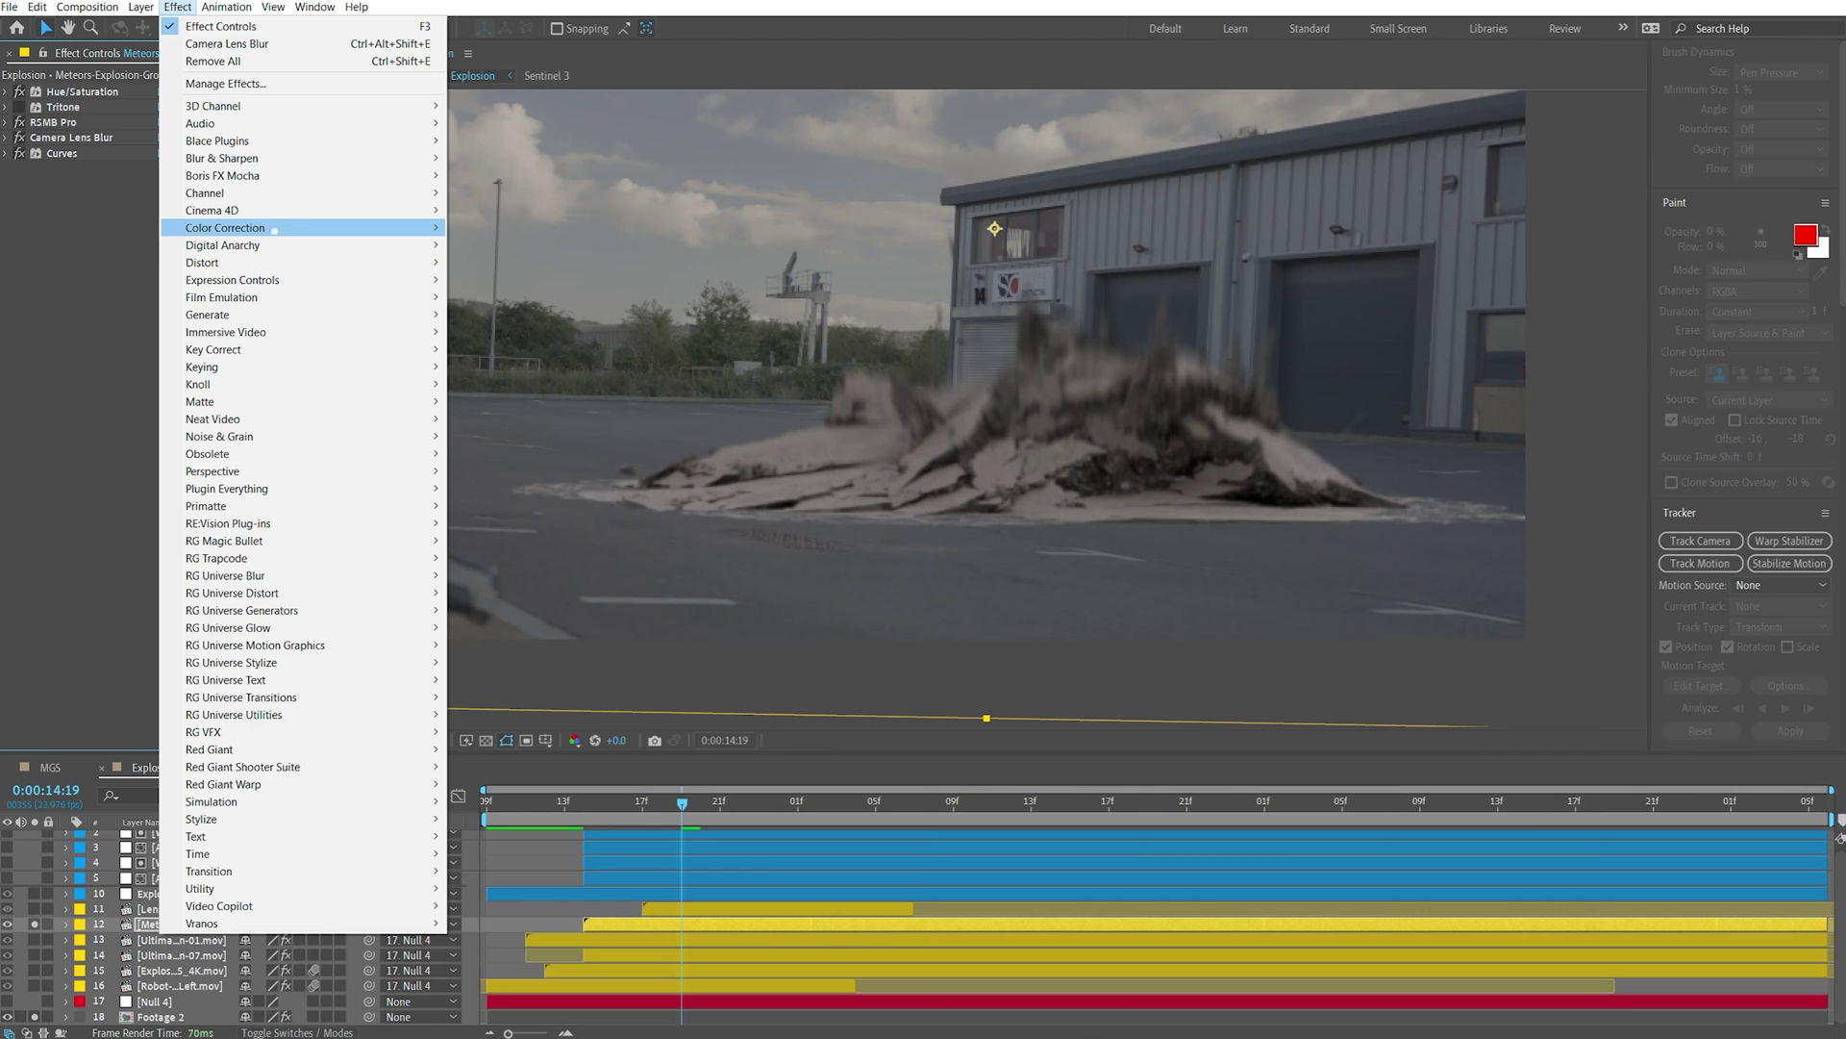
{"action": "mouse_move", "coordinate": [318, 228]}
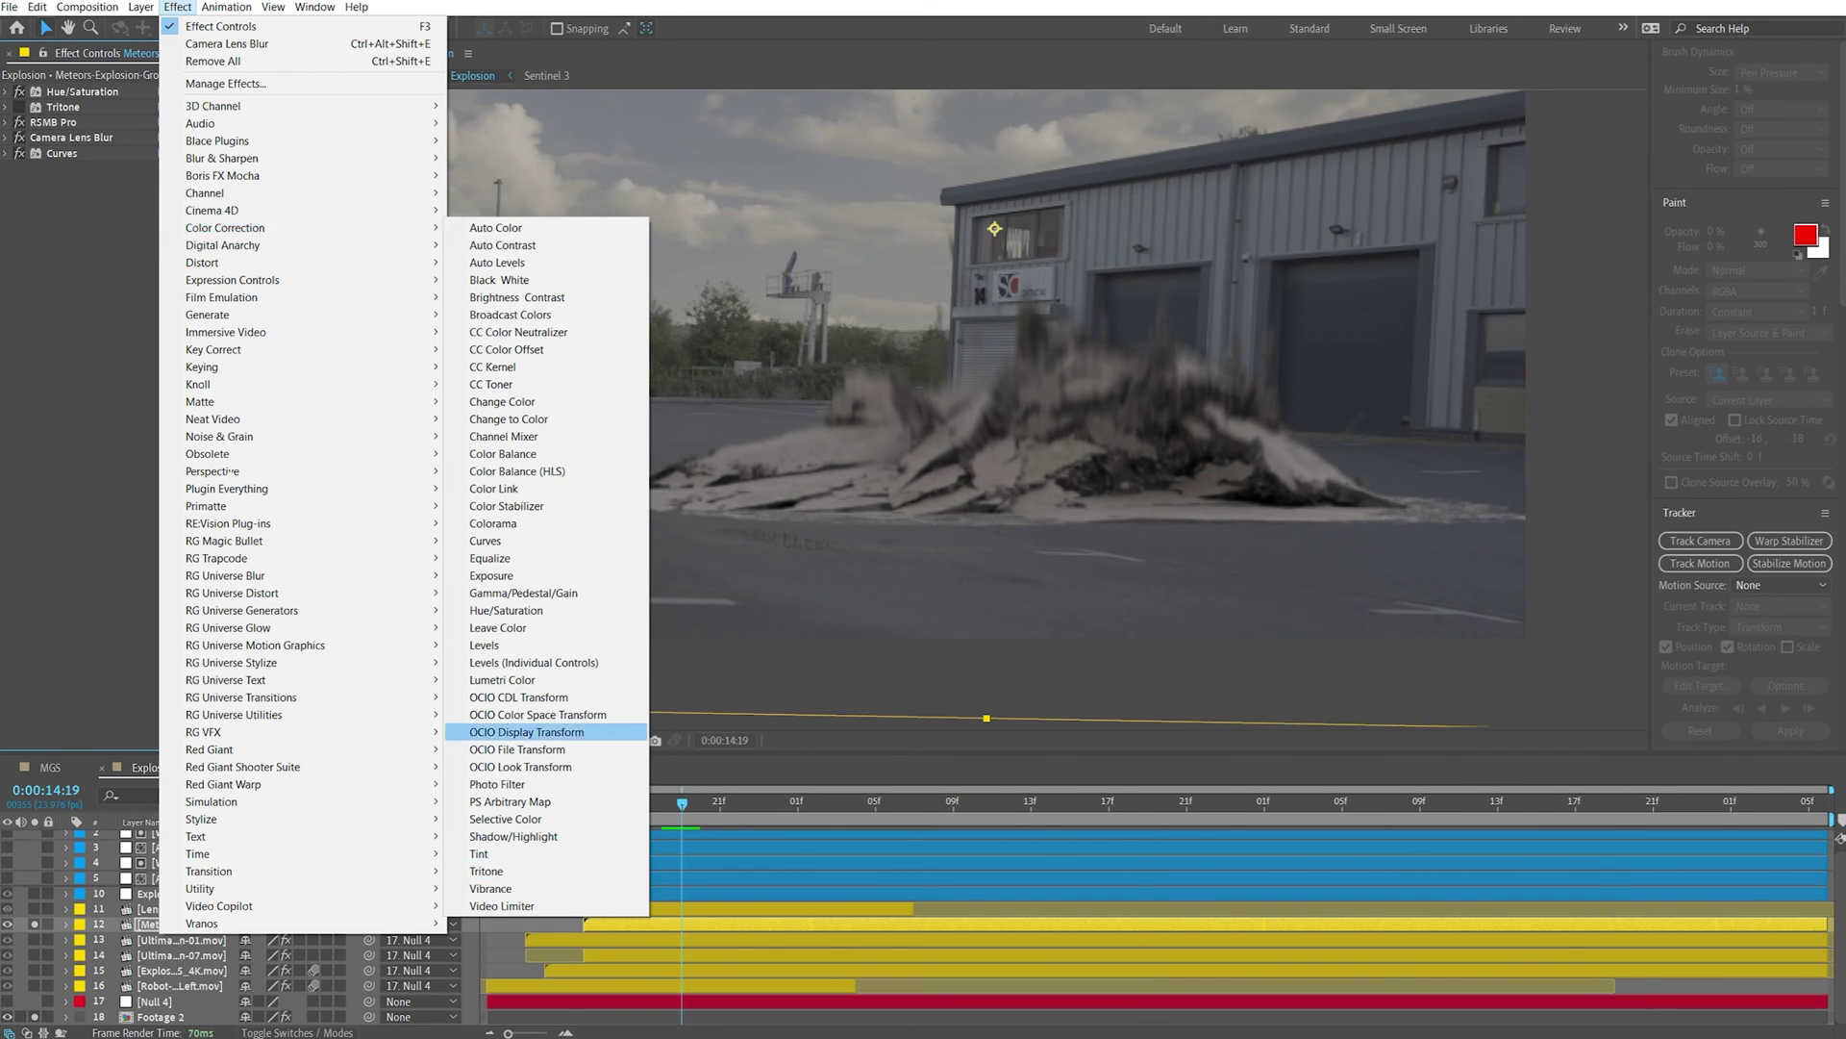
{"action": "left_click", "coordinate": [4, 146]}
{"action": "left_click", "coordinate": [6, 107]}
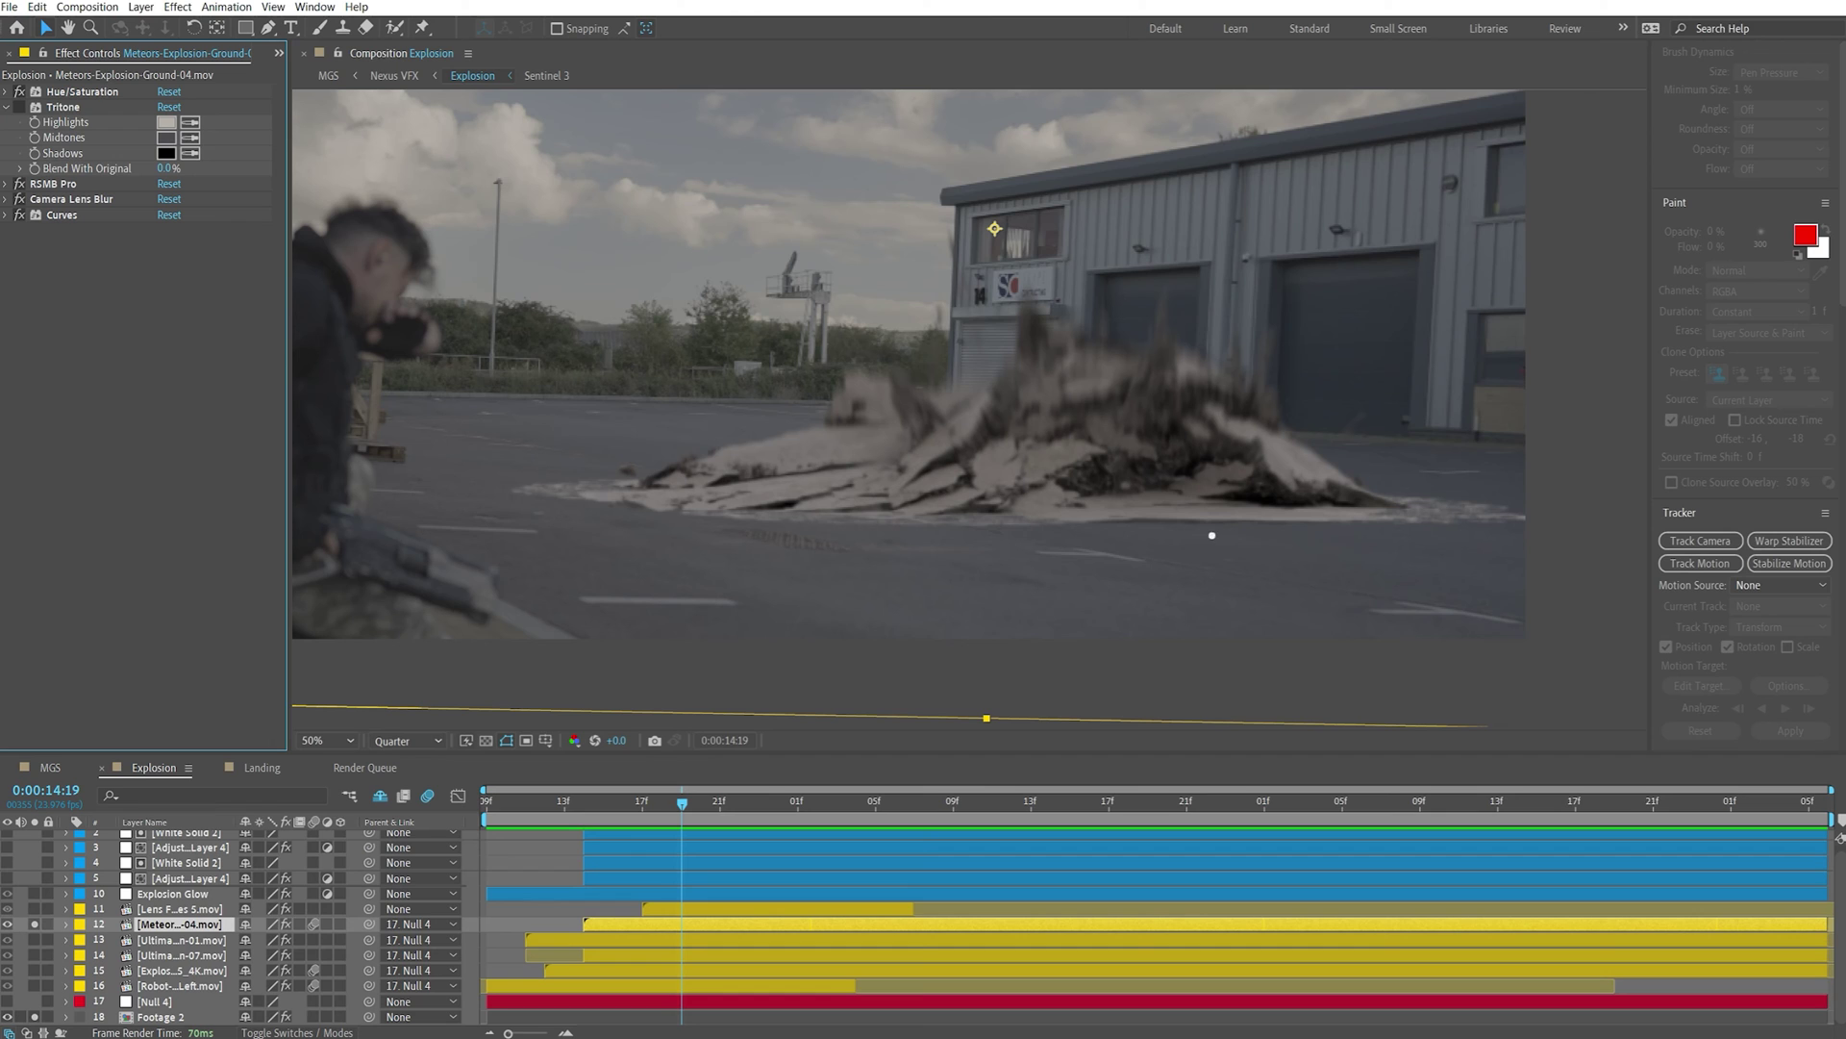
{"action": "left_click", "coordinate": [20, 106]}
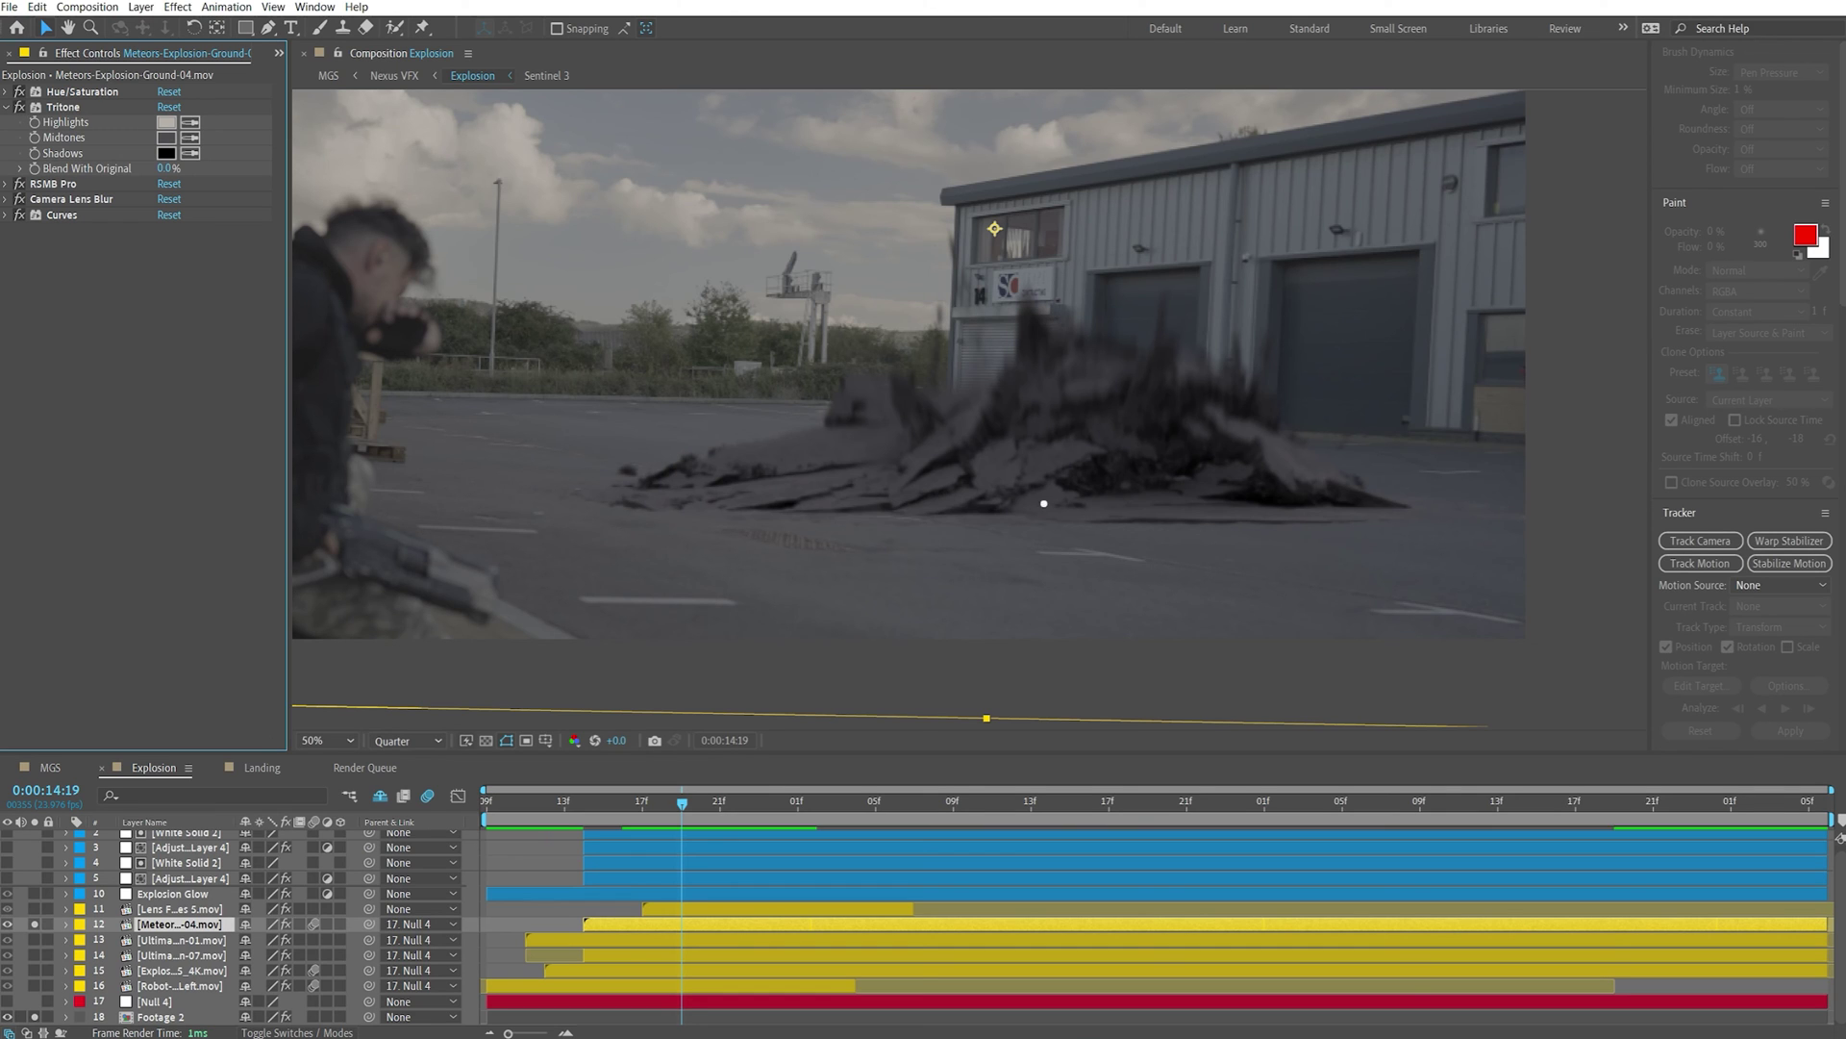
Try the eyedroppers of Tritone's Highlights, Midtones and Shadows on the footage and collapse the effect
{"action": "left_click", "coordinate": [189, 122]}
{"action": "left_click", "coordinate": [189, 137]}
{"action": "left_click", "coordinate": [190, 153]}
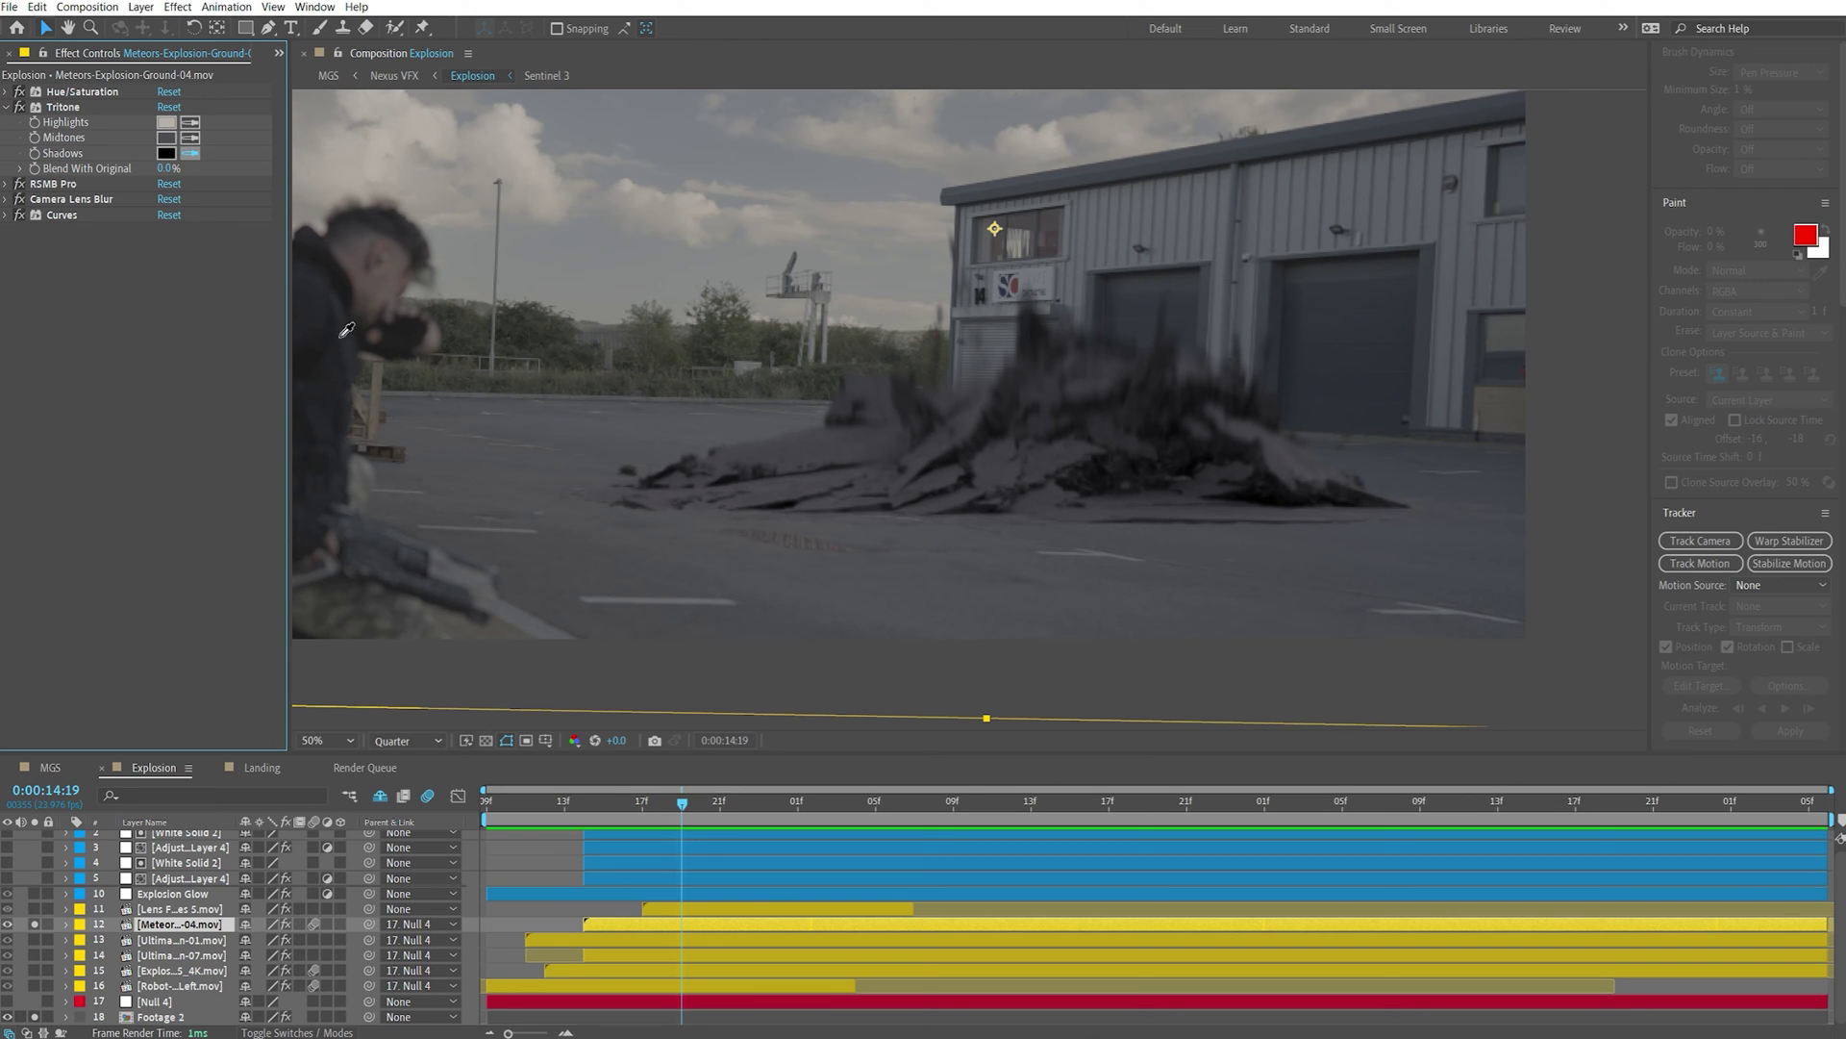
{"action": "left_click", "coordinate": [424, 331]}
{"action": "left_click", "coordinate": [6, 108]}
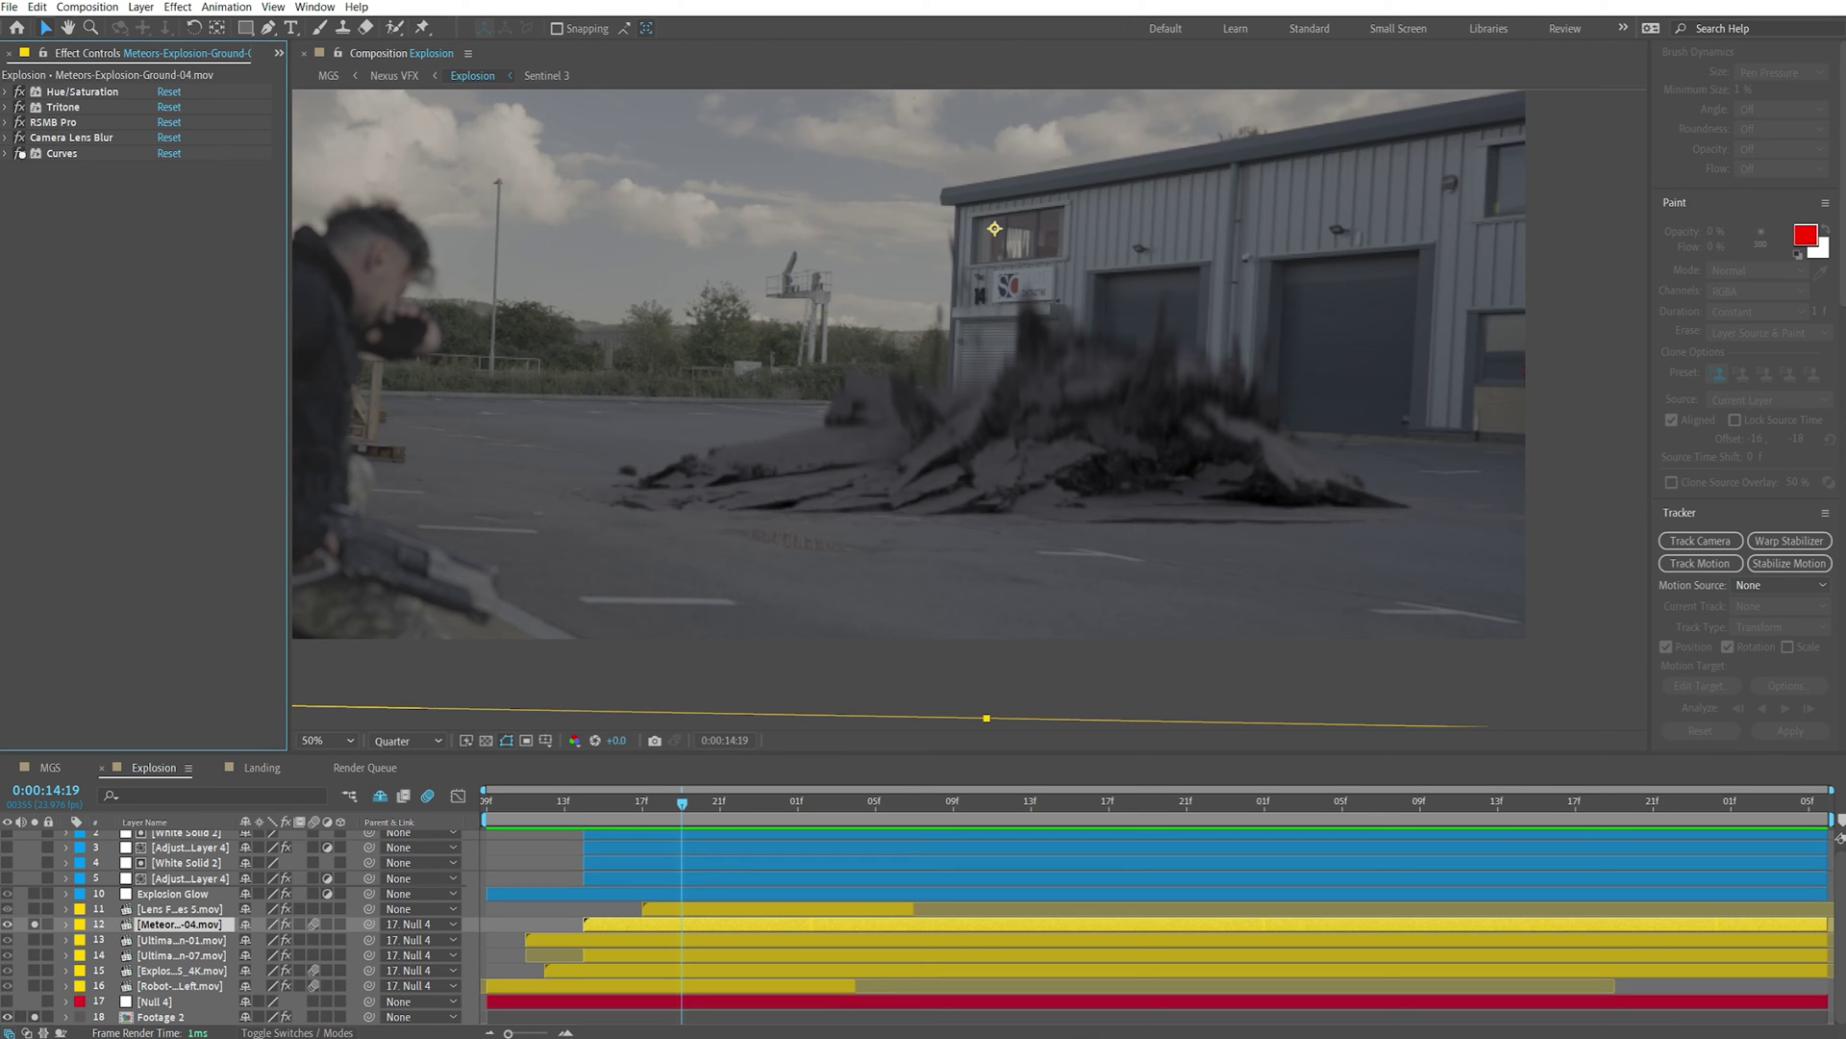
Compare the ground debris with its Curves effect switched off and back on
{"action": "left_click", "coordinate": [19, 153]}
{"action": "mouse_move", "coordinate": [1036, 420]}
{"action": "left_mouse_down"}
{"action": "mouse_move", "coordinate": [1105, 419]}
{"action": "mouse_move", "coordinate": [1064, 408]}
{"action": "left_mouse_up"}
{"action": "key", "text": "ctrl+z"}
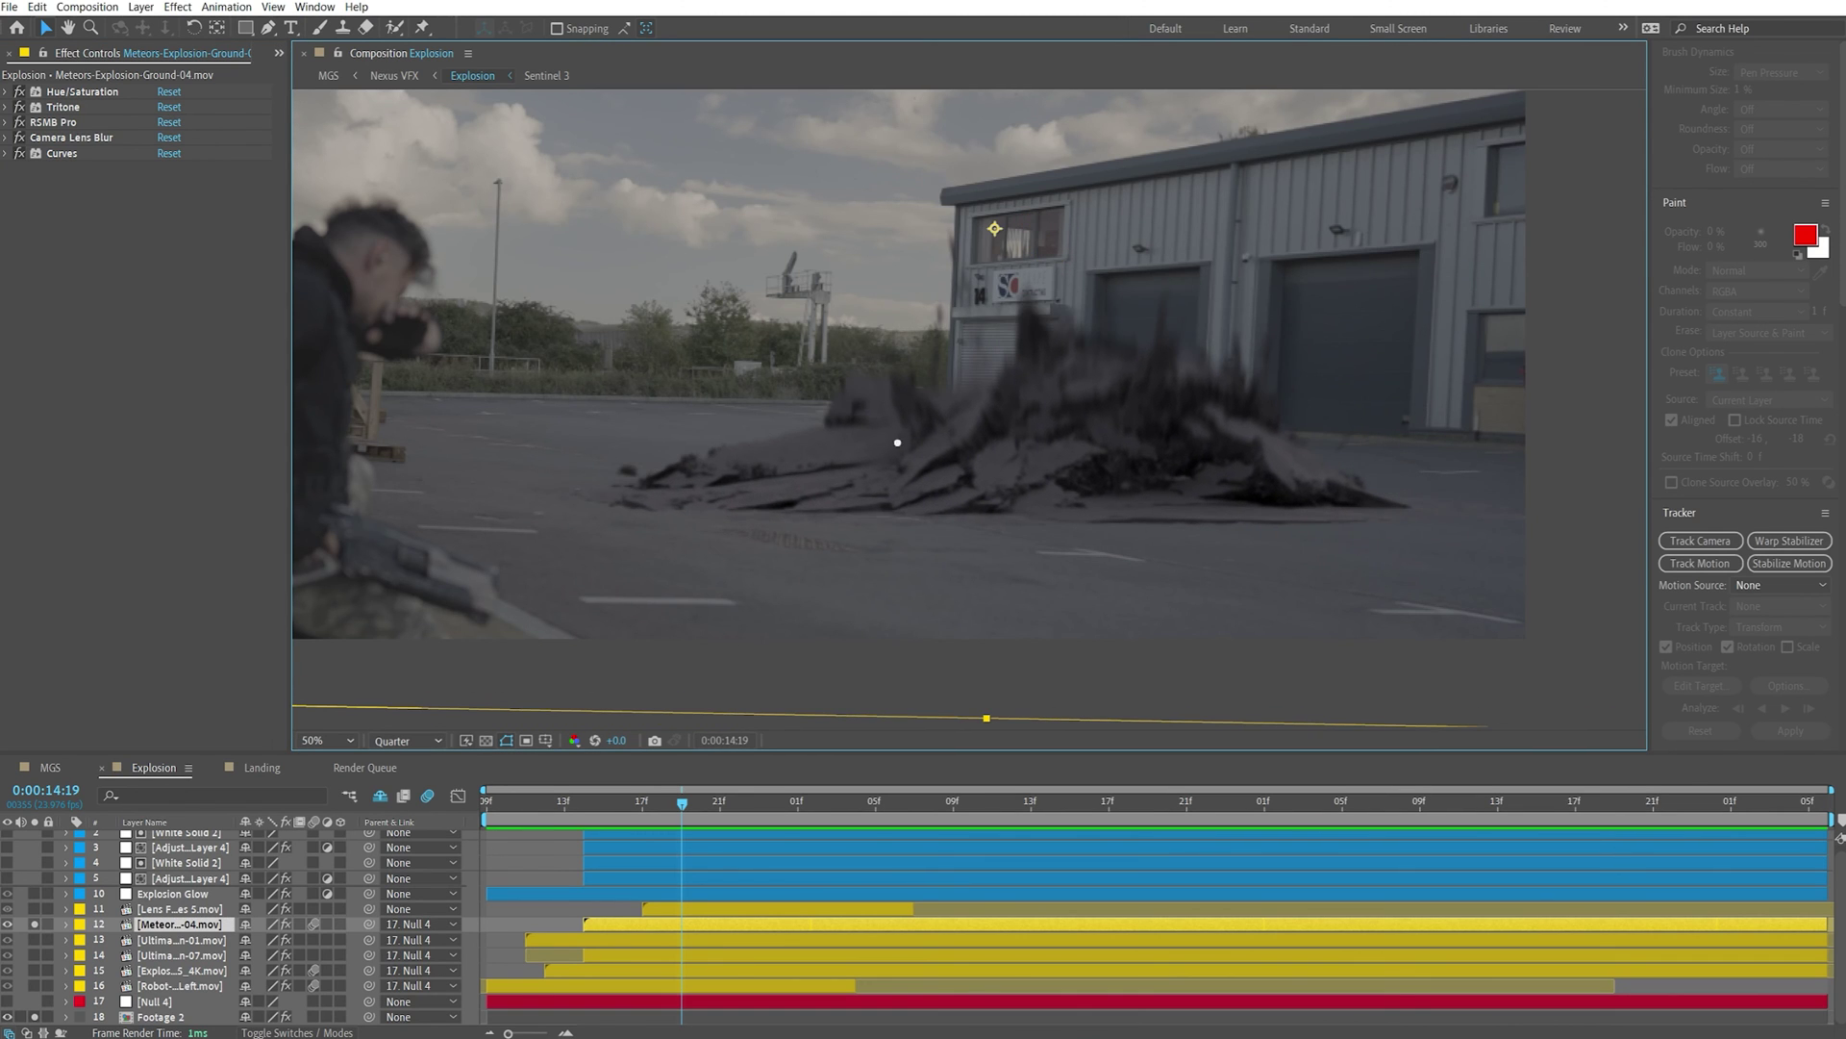
Review the ground debris playback at 25% magnification and stop at frame 0:00:14:22
{"action": "left_click", "coordinate": [344, 731]}
{"action": "left_click", "coordinate": [336, 425]}
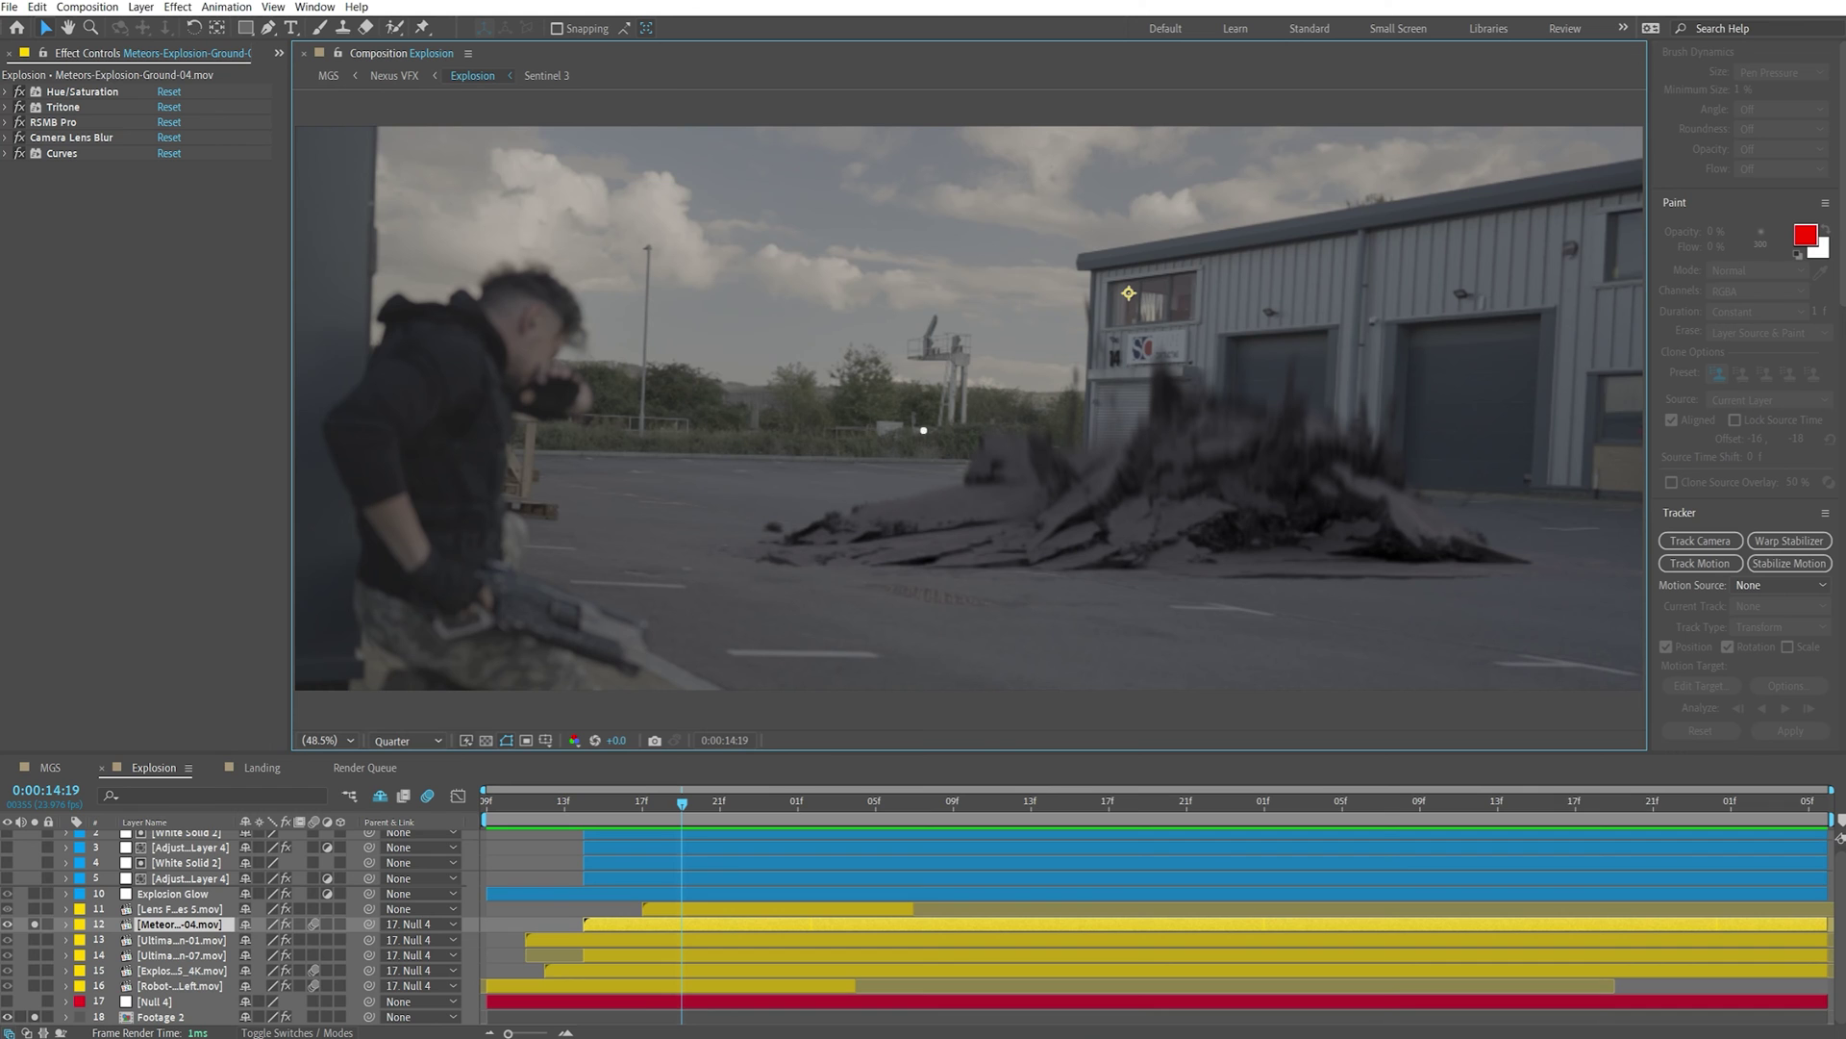
{"action": "left_click", "coordinate": [339, 740]}
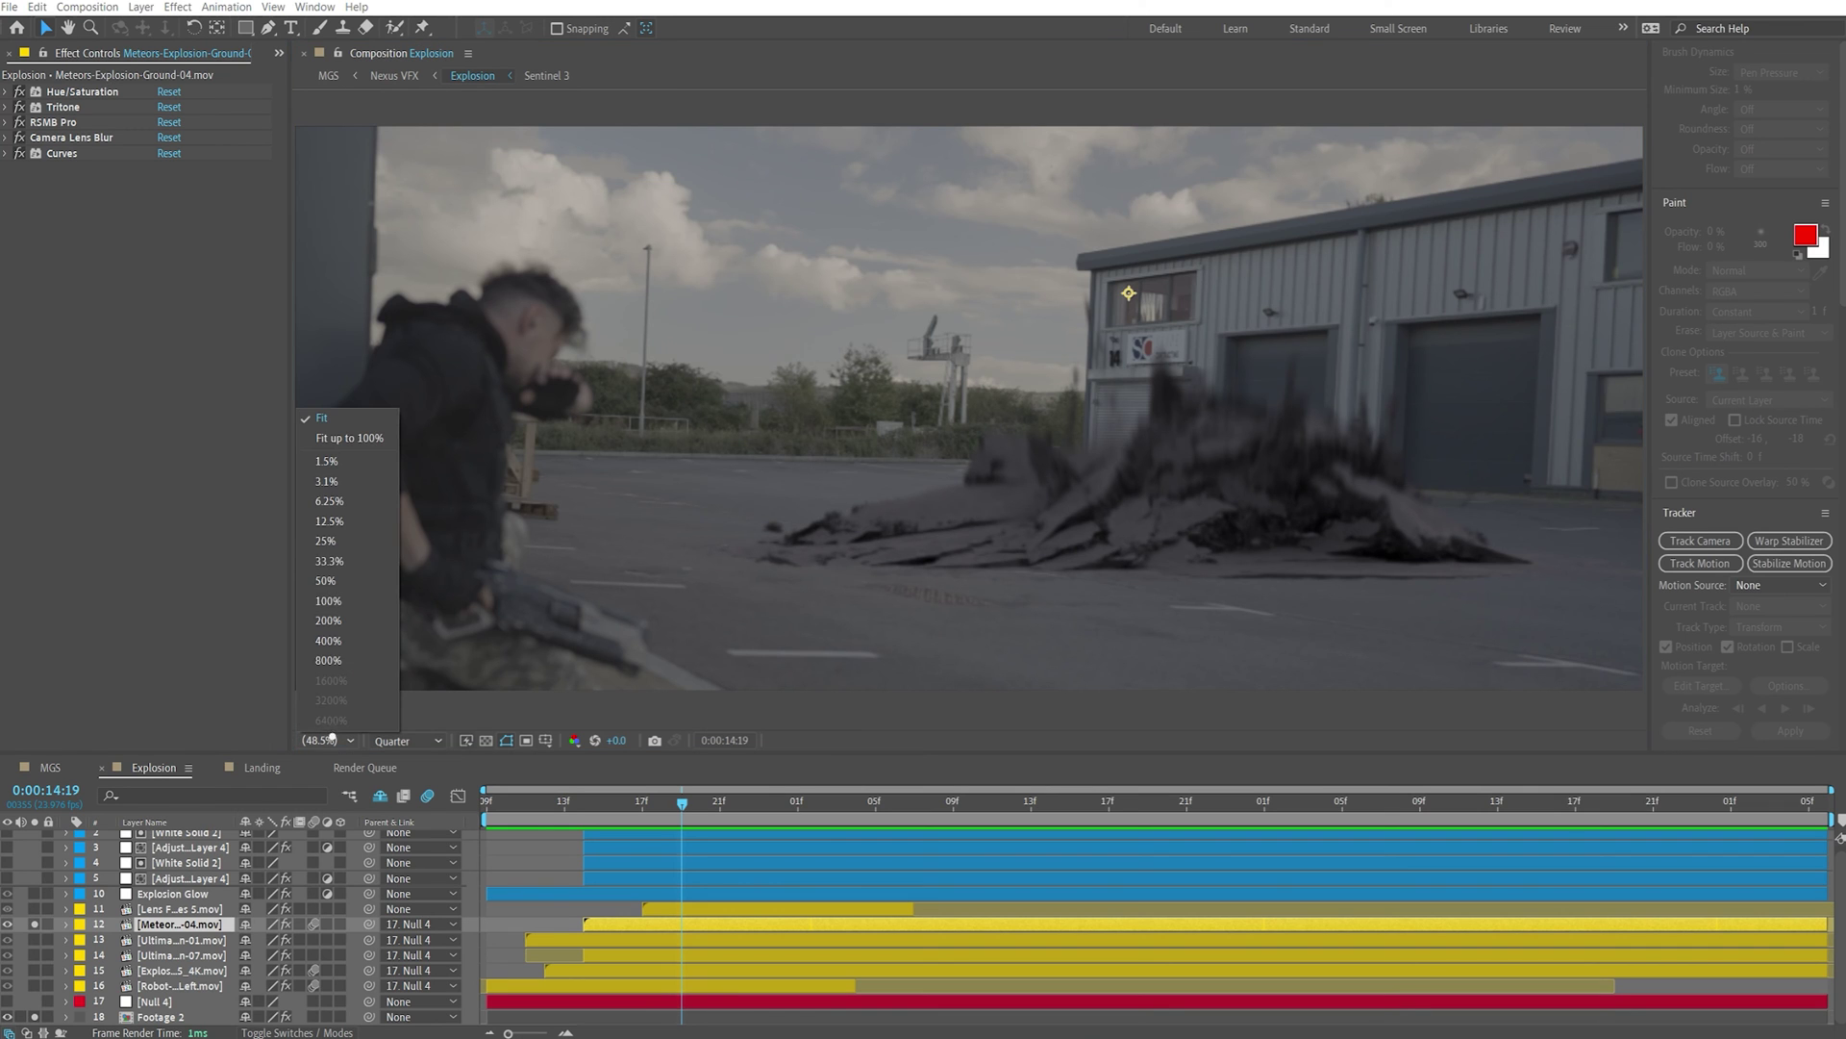
{"action": "left_click", "coordinate": [344, 545]}
{"action": "key", "text": "space"}
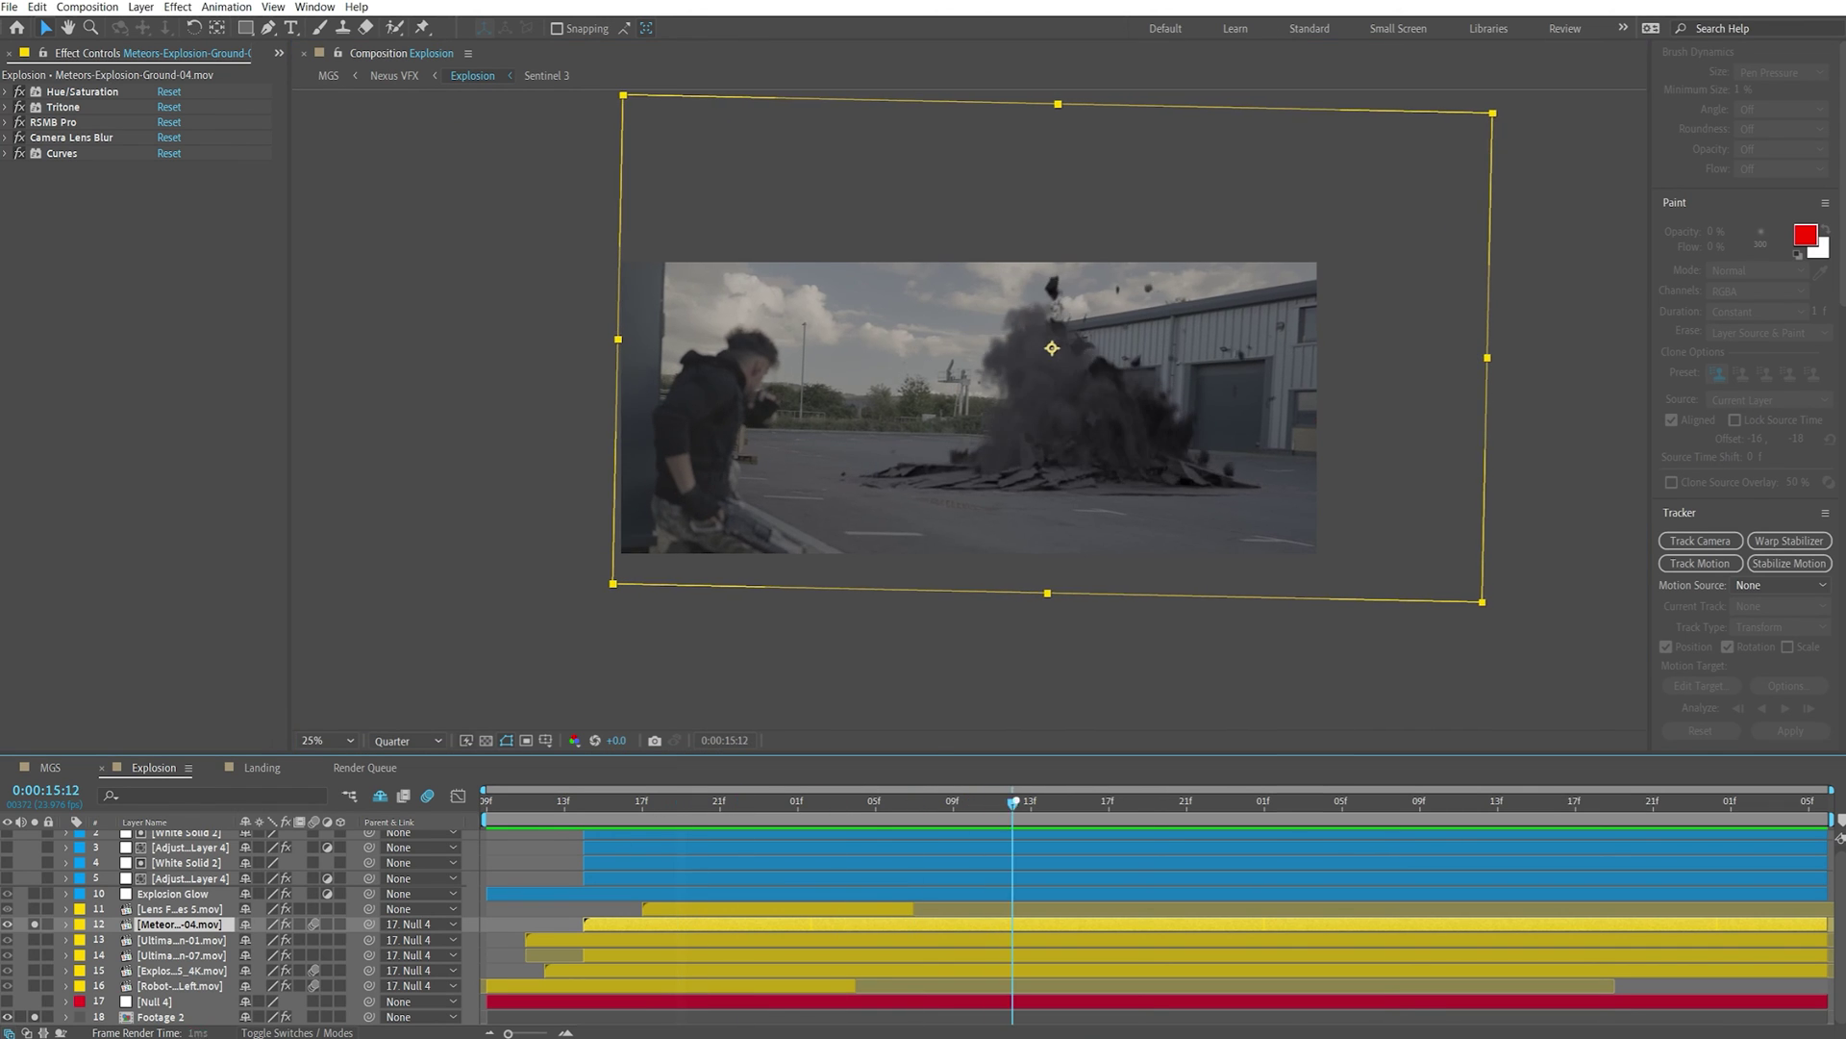
{"action": "key", "text": "space"}
{"action": "key", "text": "Page_Down"}
{"action": "key", "text": "Page_Down"}
{"action": "key", "text": "Page_Down"}
{"action": "key", "text": "Page_Down"}
{"action": "key", "text": "Page_Up"}
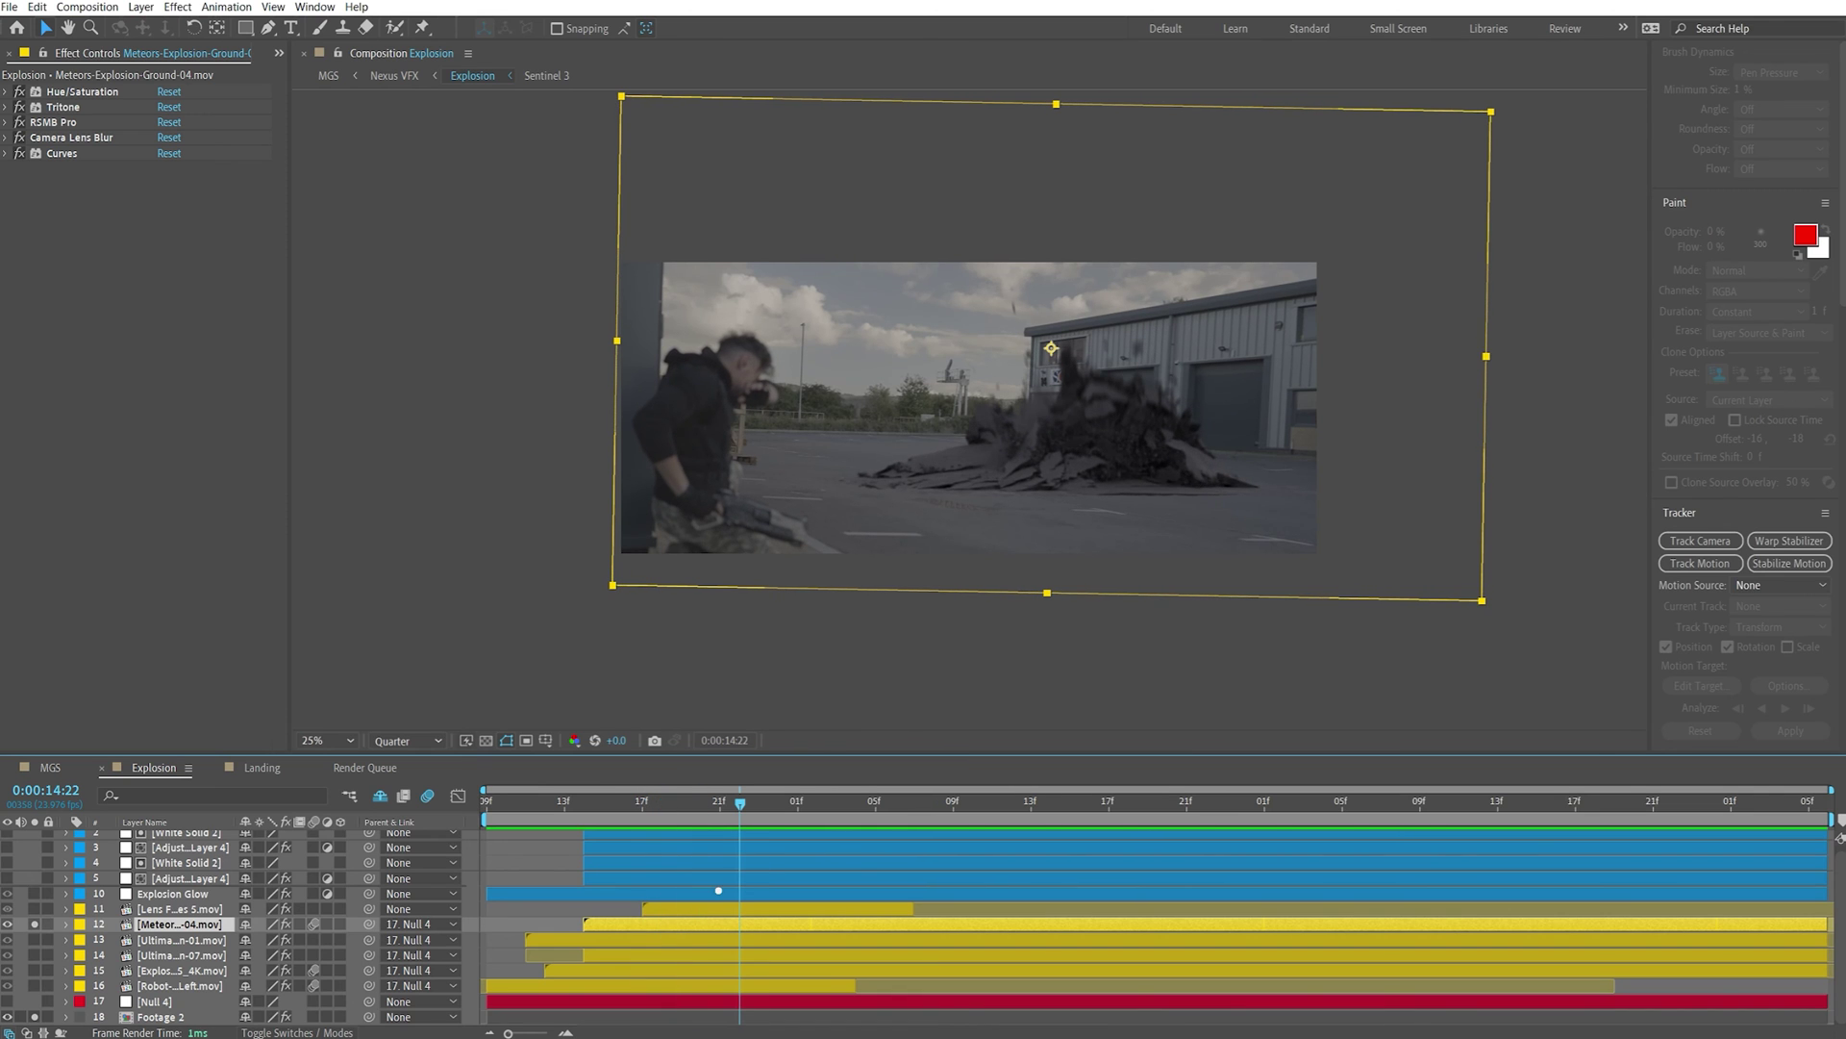
Solo the robot clip, both Ultimate-Explosion clips and the front explosion clip, moving back to frame 0:00:14:17
{"action": "left_click", "coordinate": [159, 986]}
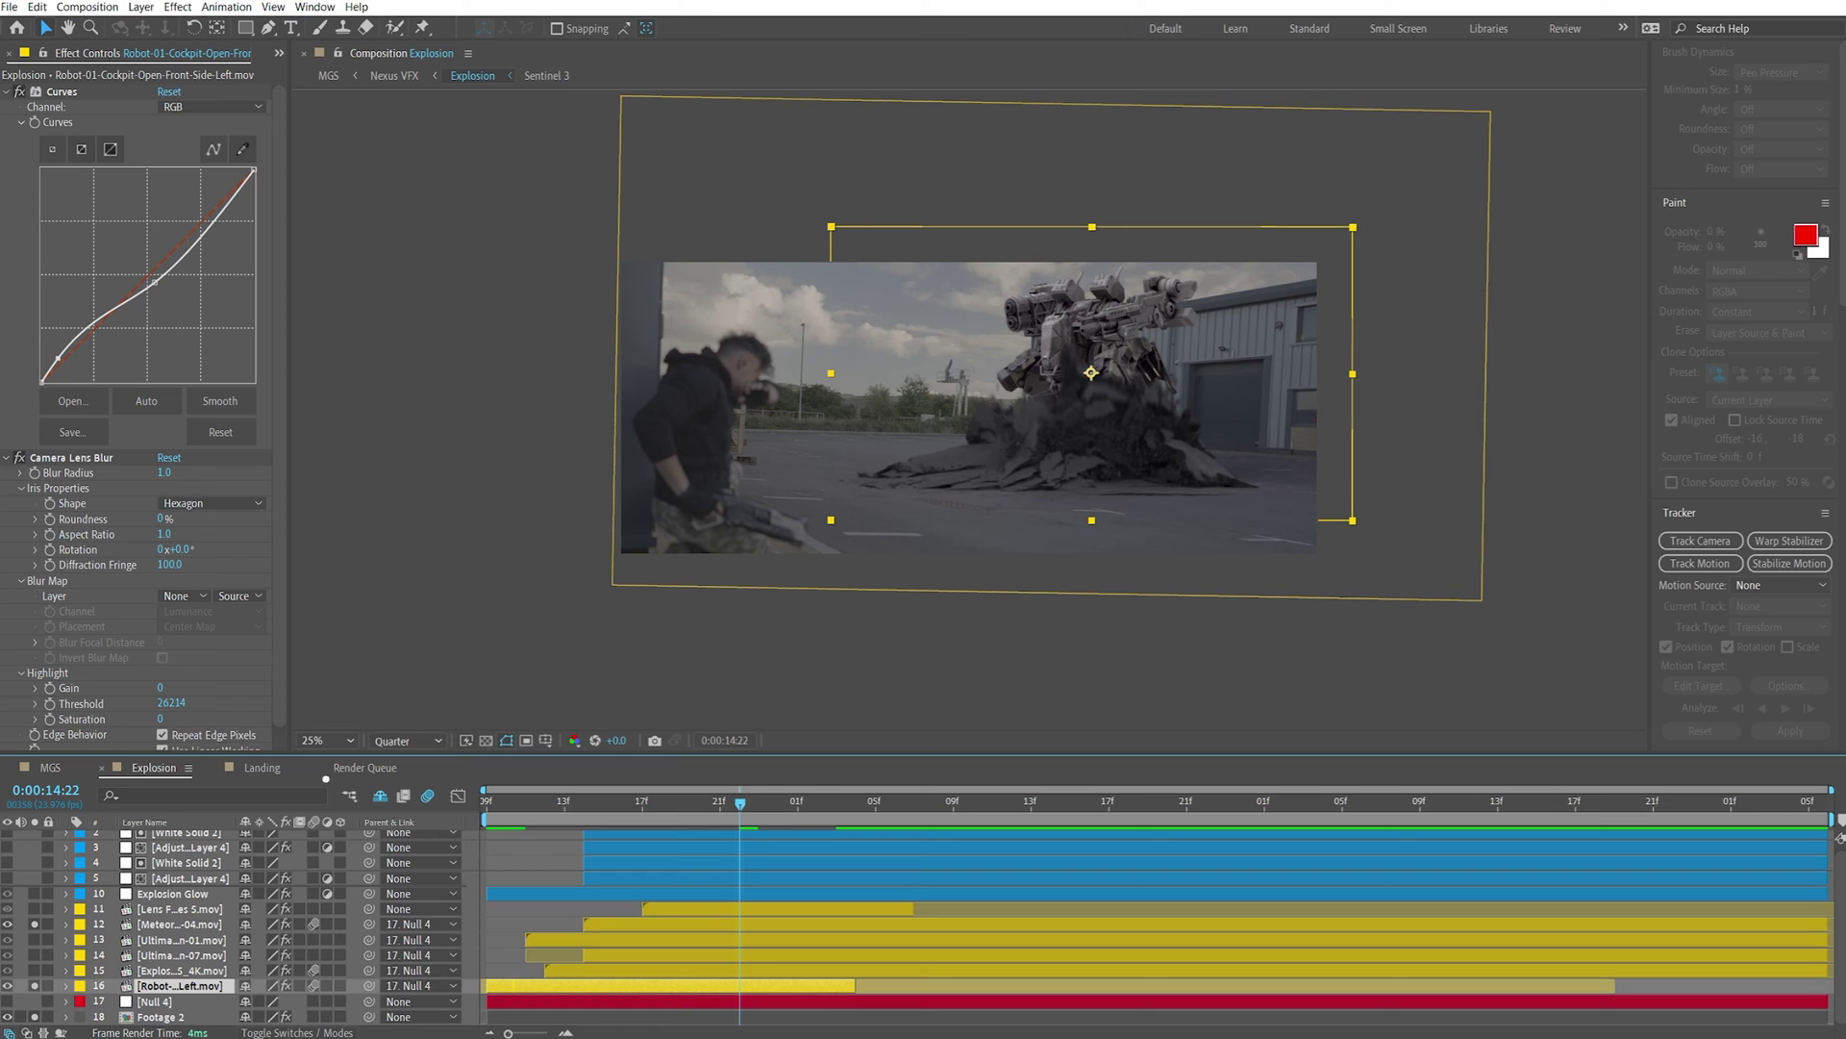
{"action": "key", "text": "Page_Up"}
{"action": "key", "text": "Page_Up"}
{"action": "key", "text": "Page_Up"}
{"action": "key", "text": "Page_Up"}
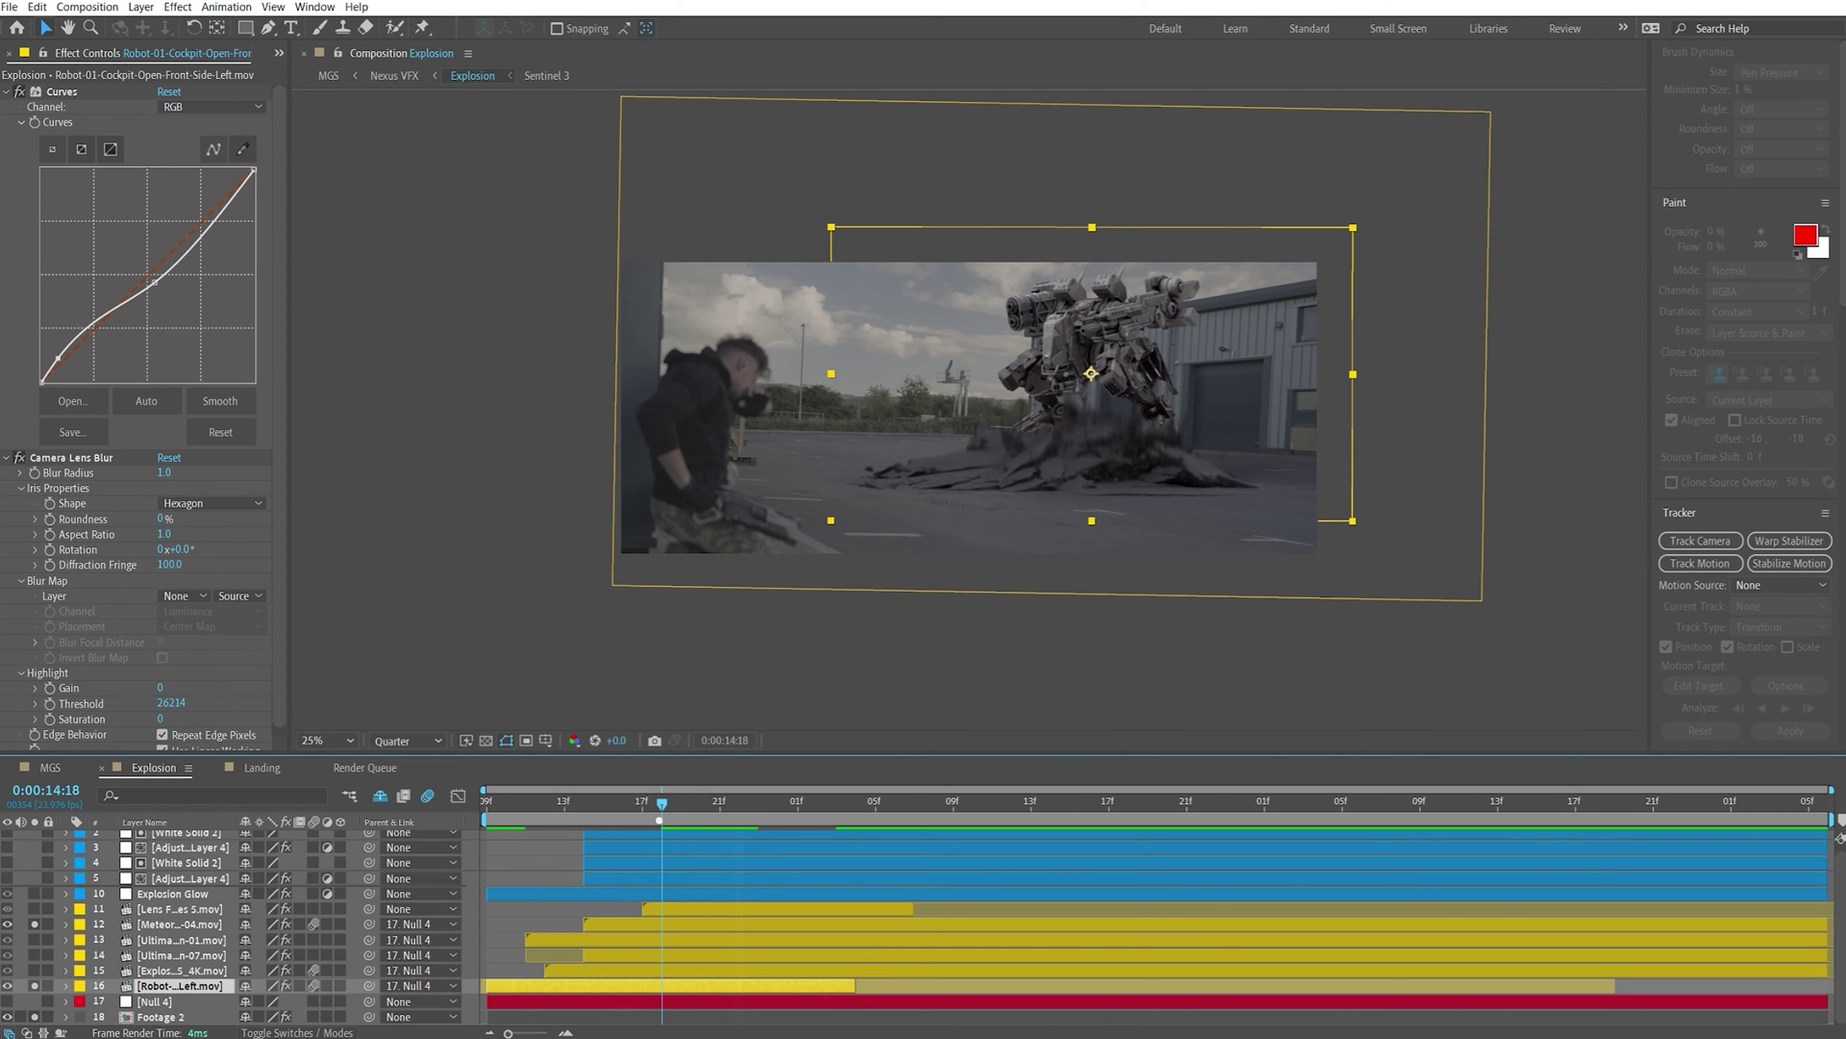
{"action": "key", "text": "Page_Up"}
{"action": "left_click", "coordinate": [157, 970]}
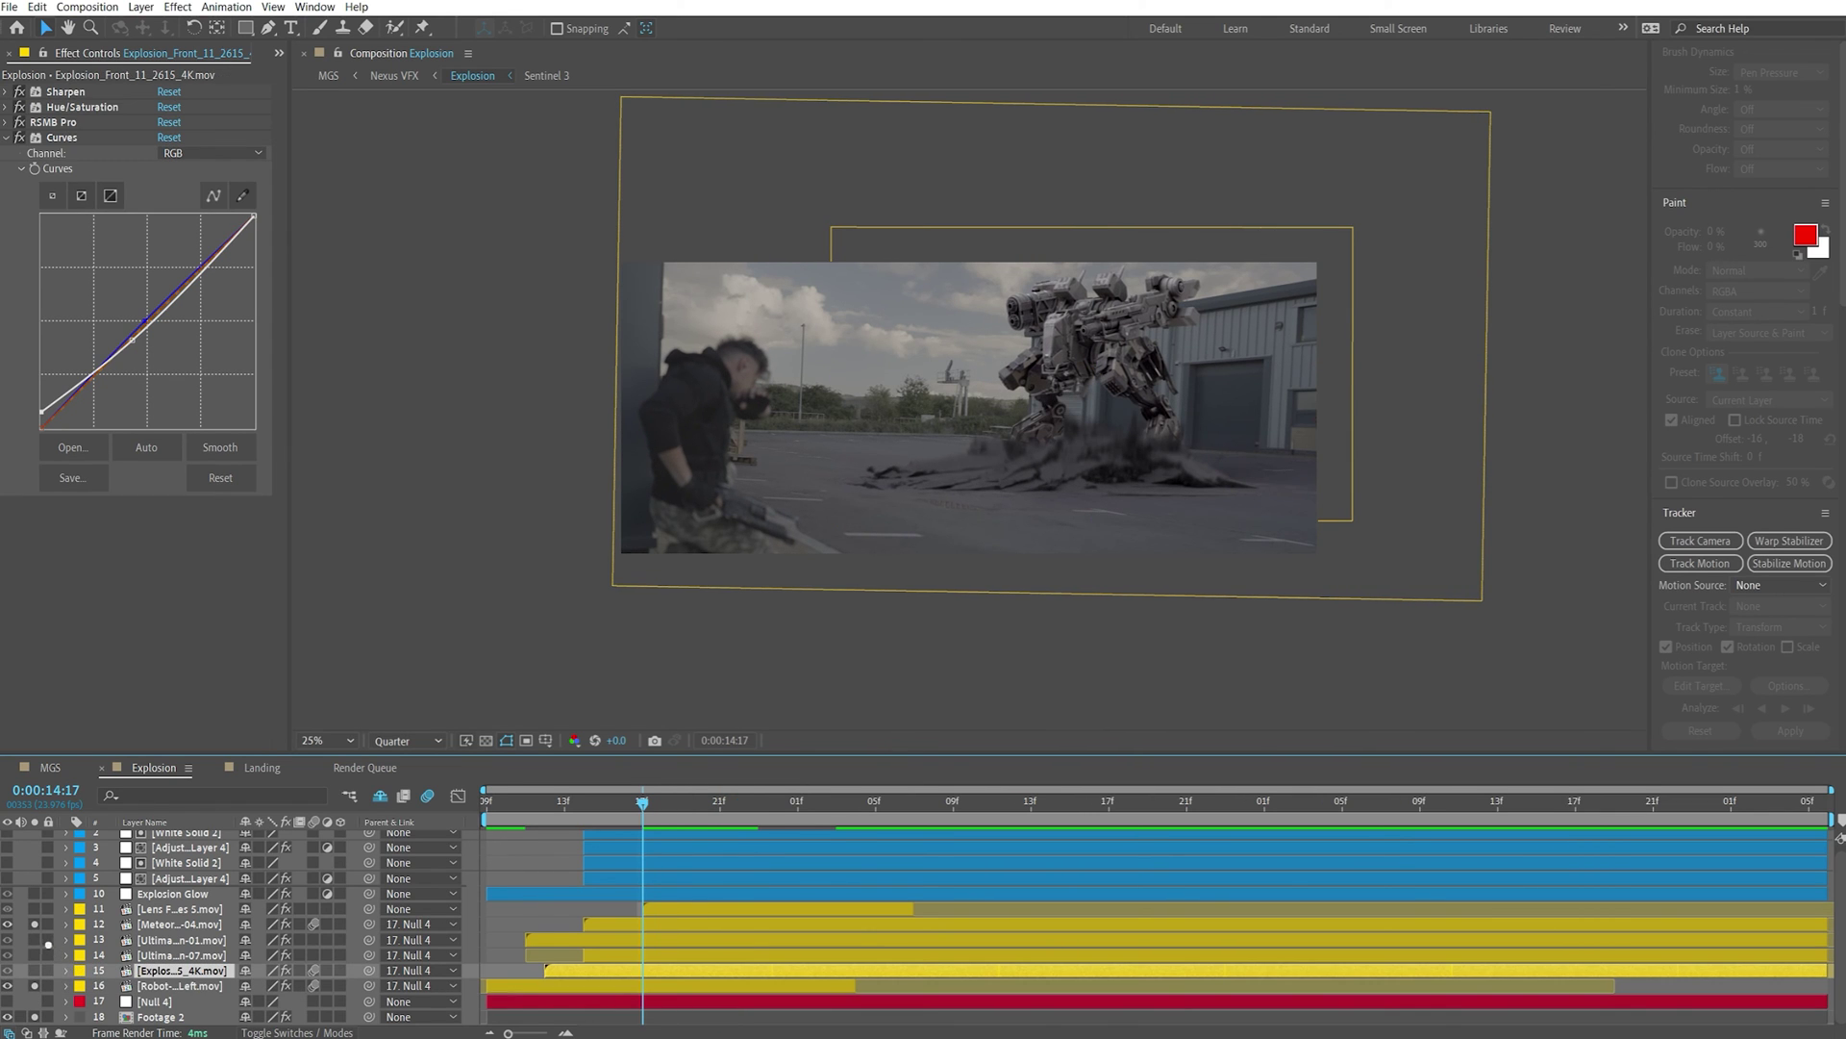
{"action": "left_click", "coordinate": [35, 939]}
{"action": "left_click", "coordinate": [35, 955]}
{"action": "left_click", "coordinate": [34, 970]}
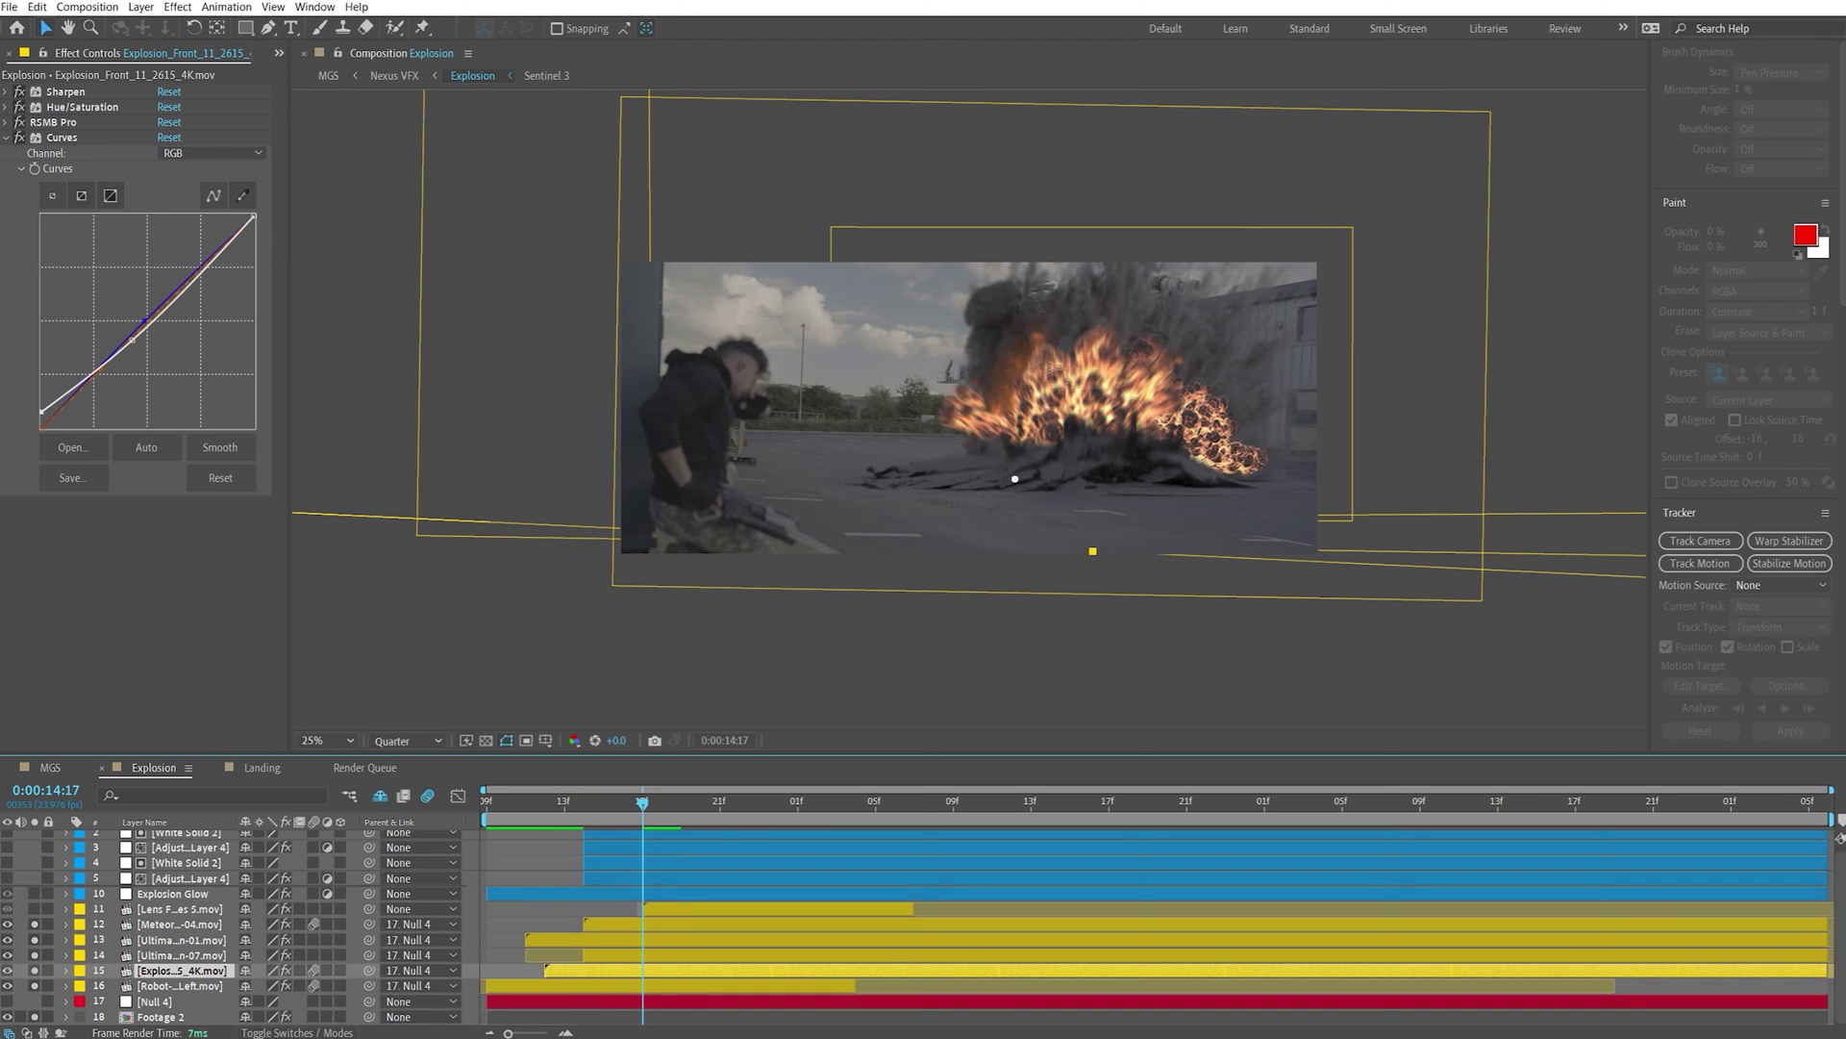
Preview the explosion, go to frame 0:00:15:03 and solo the lens flare and Explosion Glow layers, selecting Explosion Glow
{"action": "key", "text": "space"}
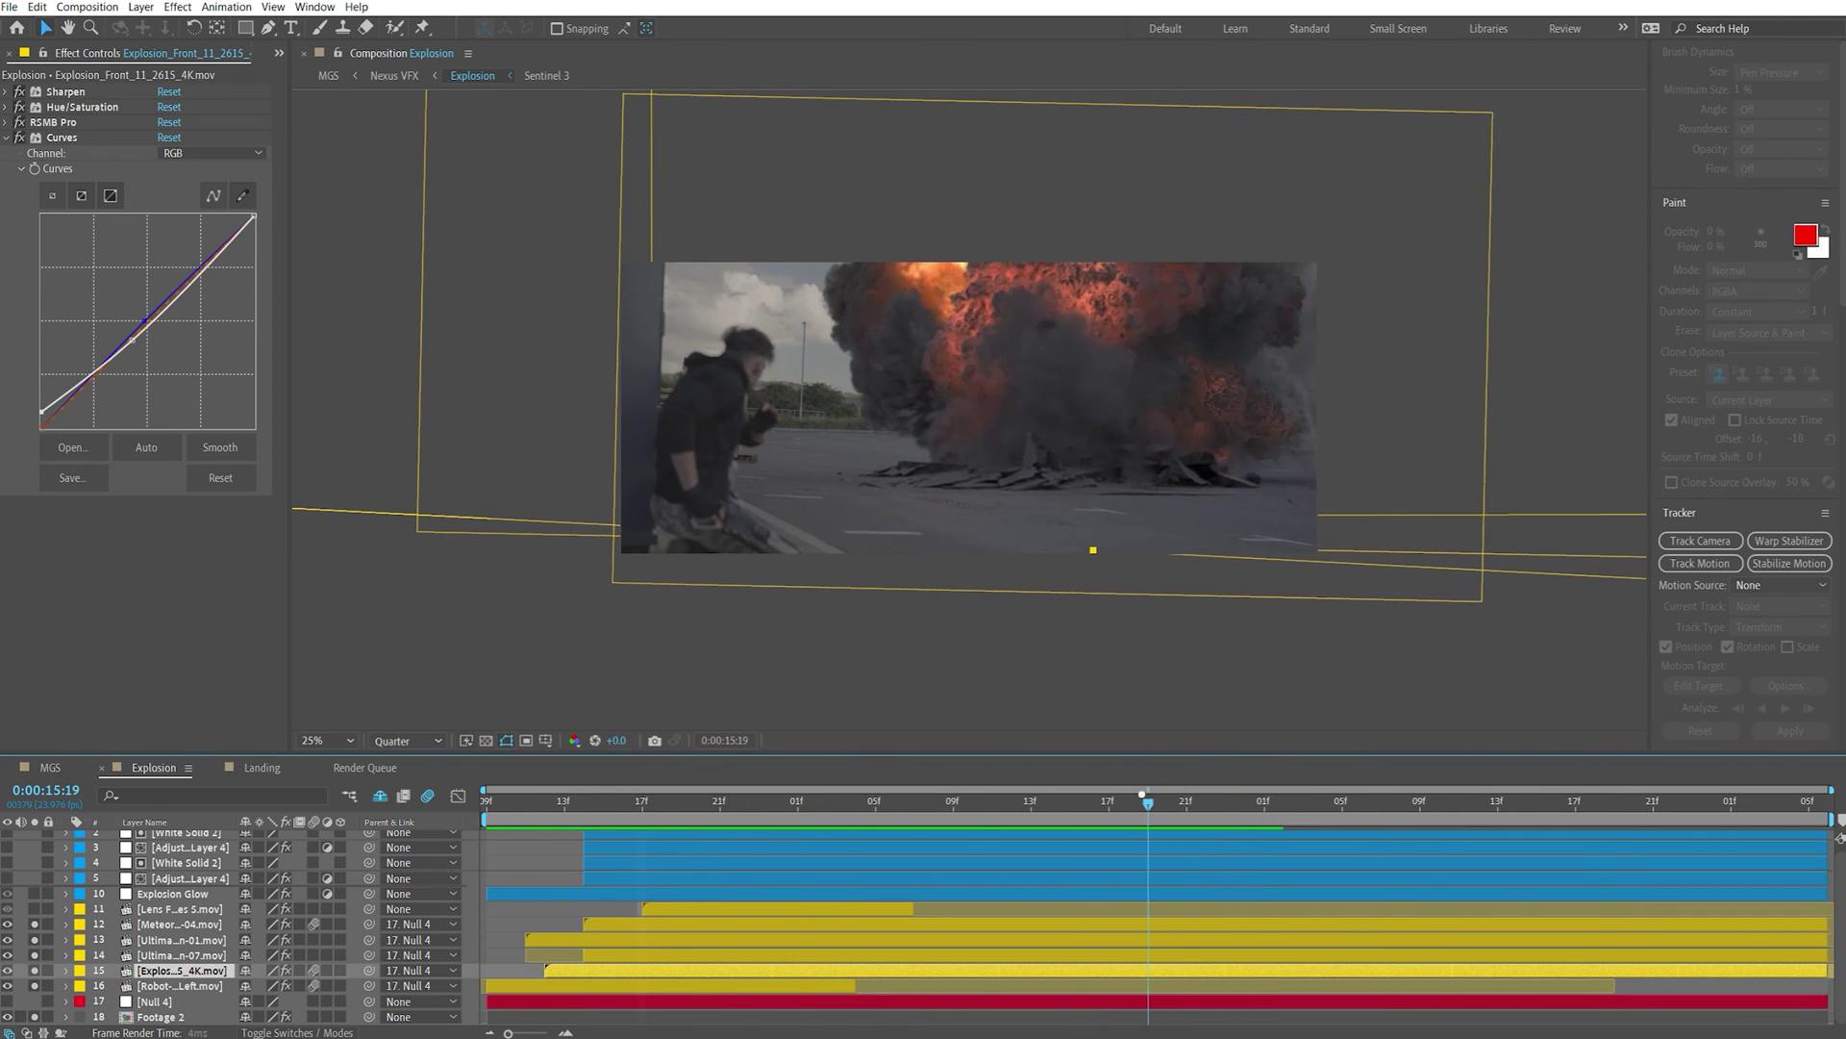
{"action": "left_click_drag", "start_coordinate": [1141, 794], "coordinate": [837, 798]}
{"action": "left_click", "coordinate": [34, 909]}
{"action": "left_click", "coordinate": [178, 908]}
{"action": "left_click", "coordinate": [35, 893]}
{"action": "left_click", "coordinate": [174, 894]}
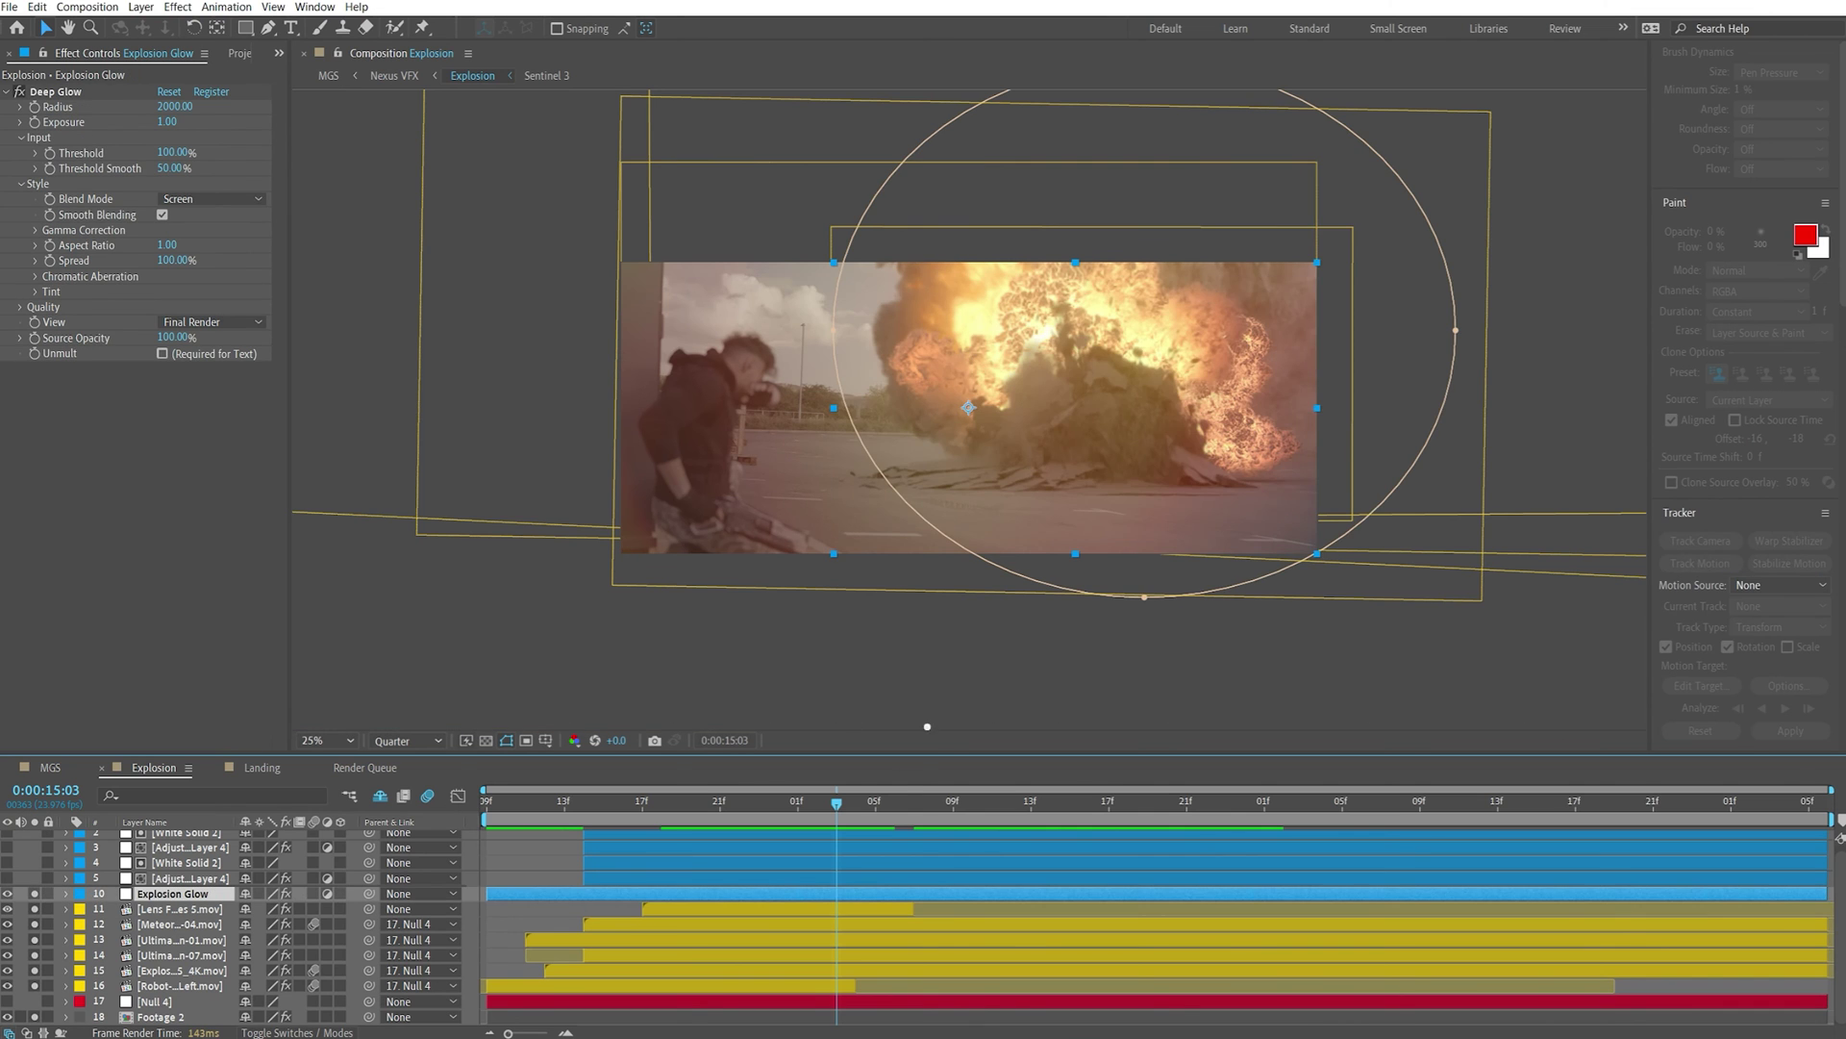
Step back through the glowing explosion to frame 0:00:14:21
{"action": "key", "text": "Page_Up"}
{"action": "key", "text": "Page_Up"}
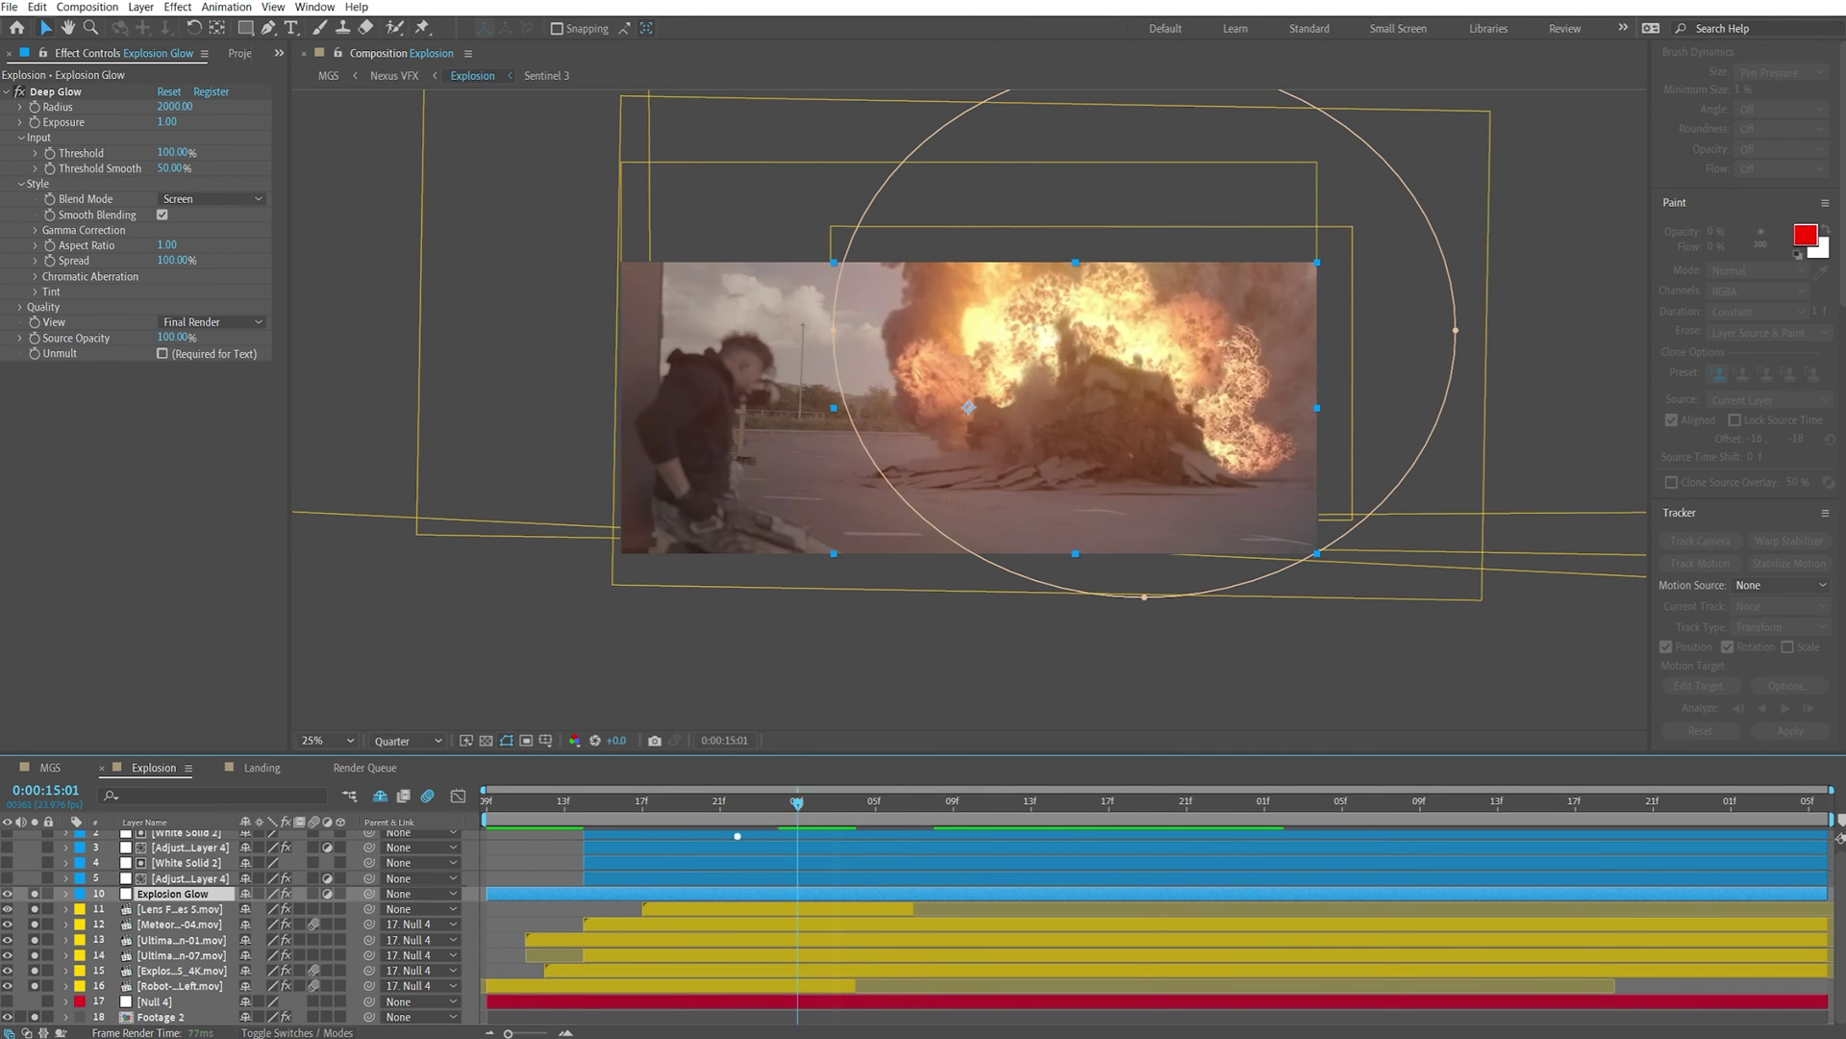
{"action": "key", "text": "Page_Up"}
{"action": "key", "text": "Page_Up"}
{"action": "key", "text": "Page_Up"}
{"action": "key", "text": "Page_Up"}
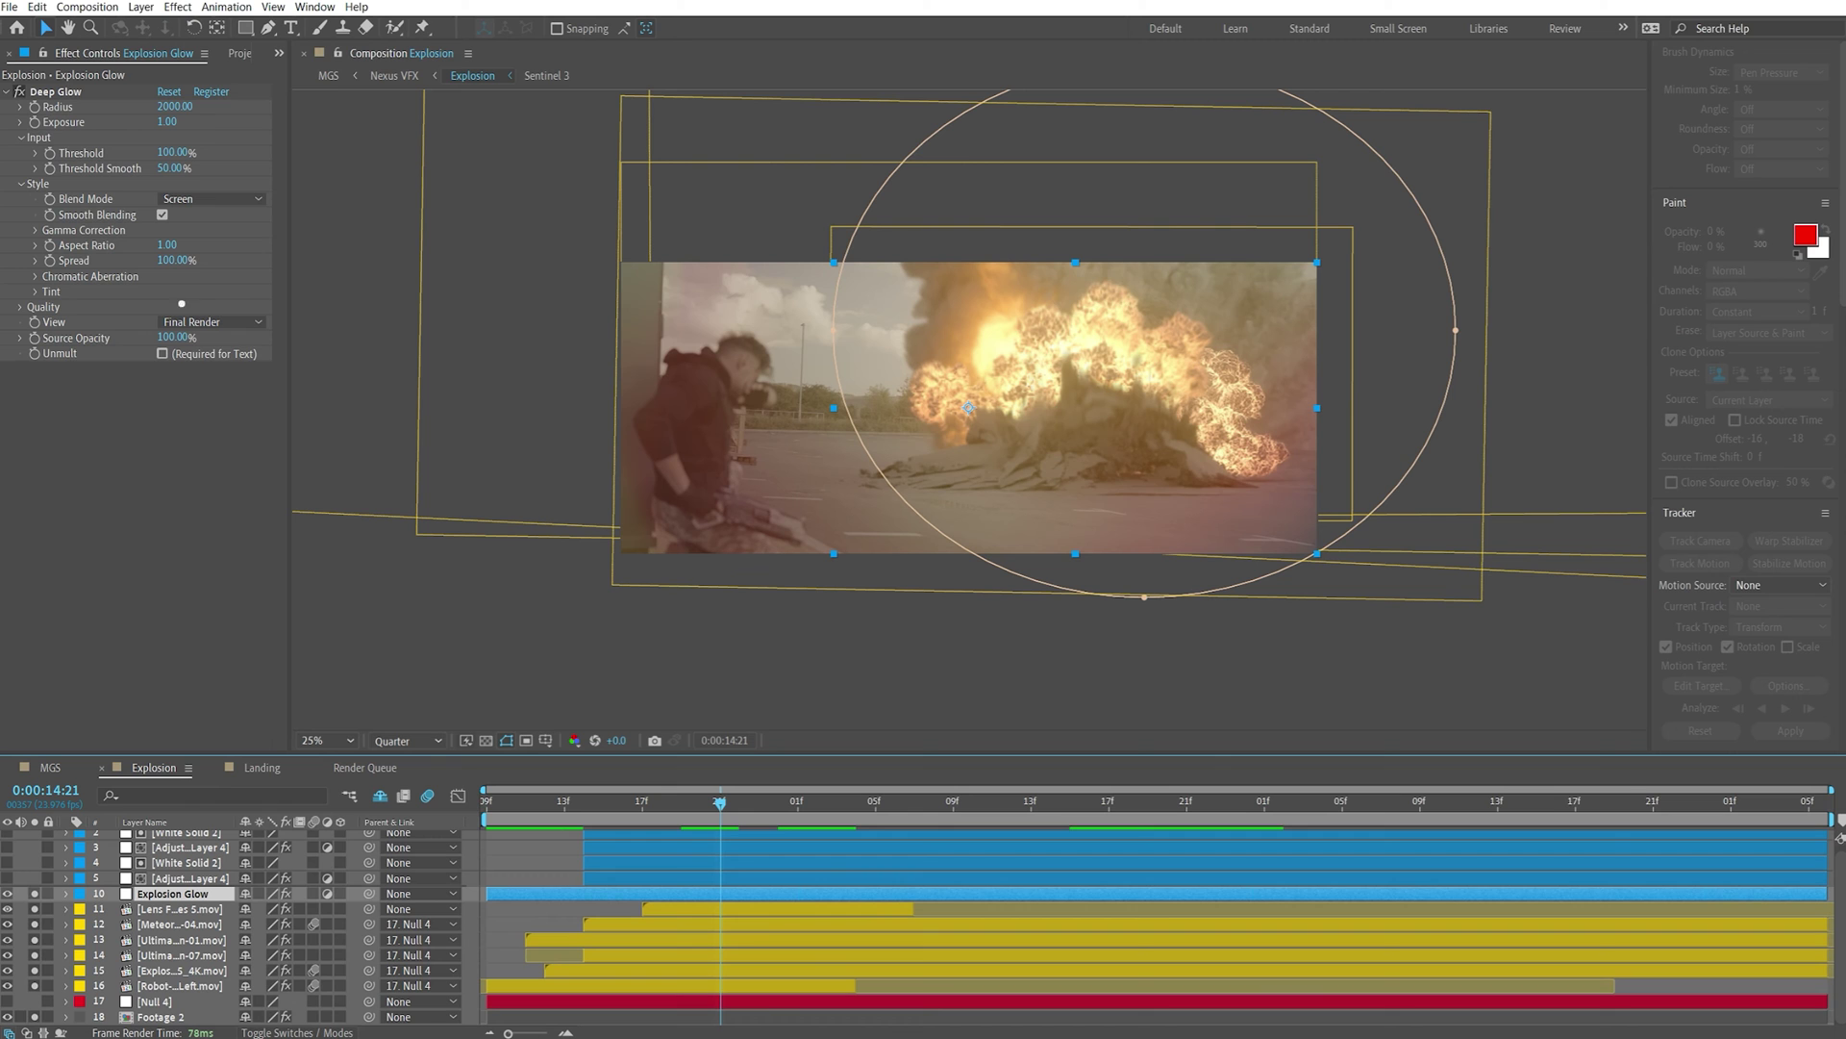
{"action": "left_click", "coordinate": [141, 7]}
{"action": "mouse_move", "coordinate": [241, 26]}
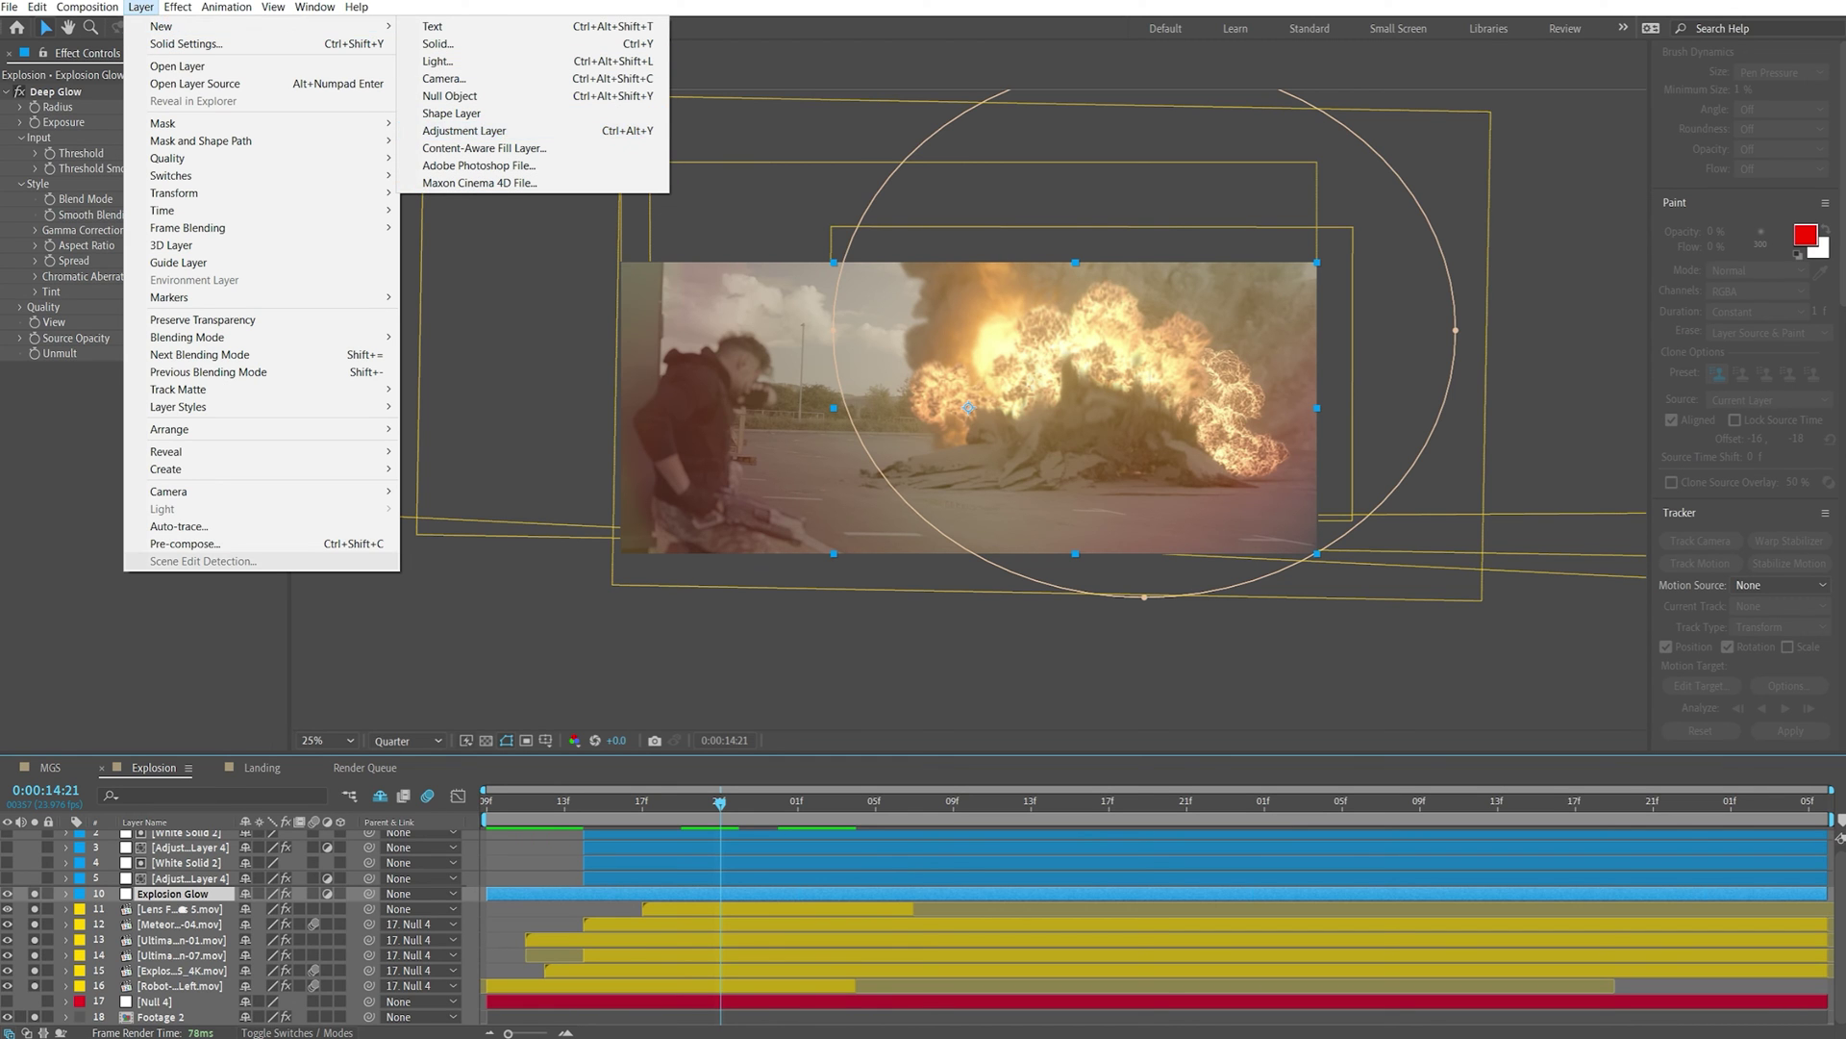
{"action": "left_click", "coordinate": [181, 894]}
{"action": "right_click", "coordinate": [178, 893]}
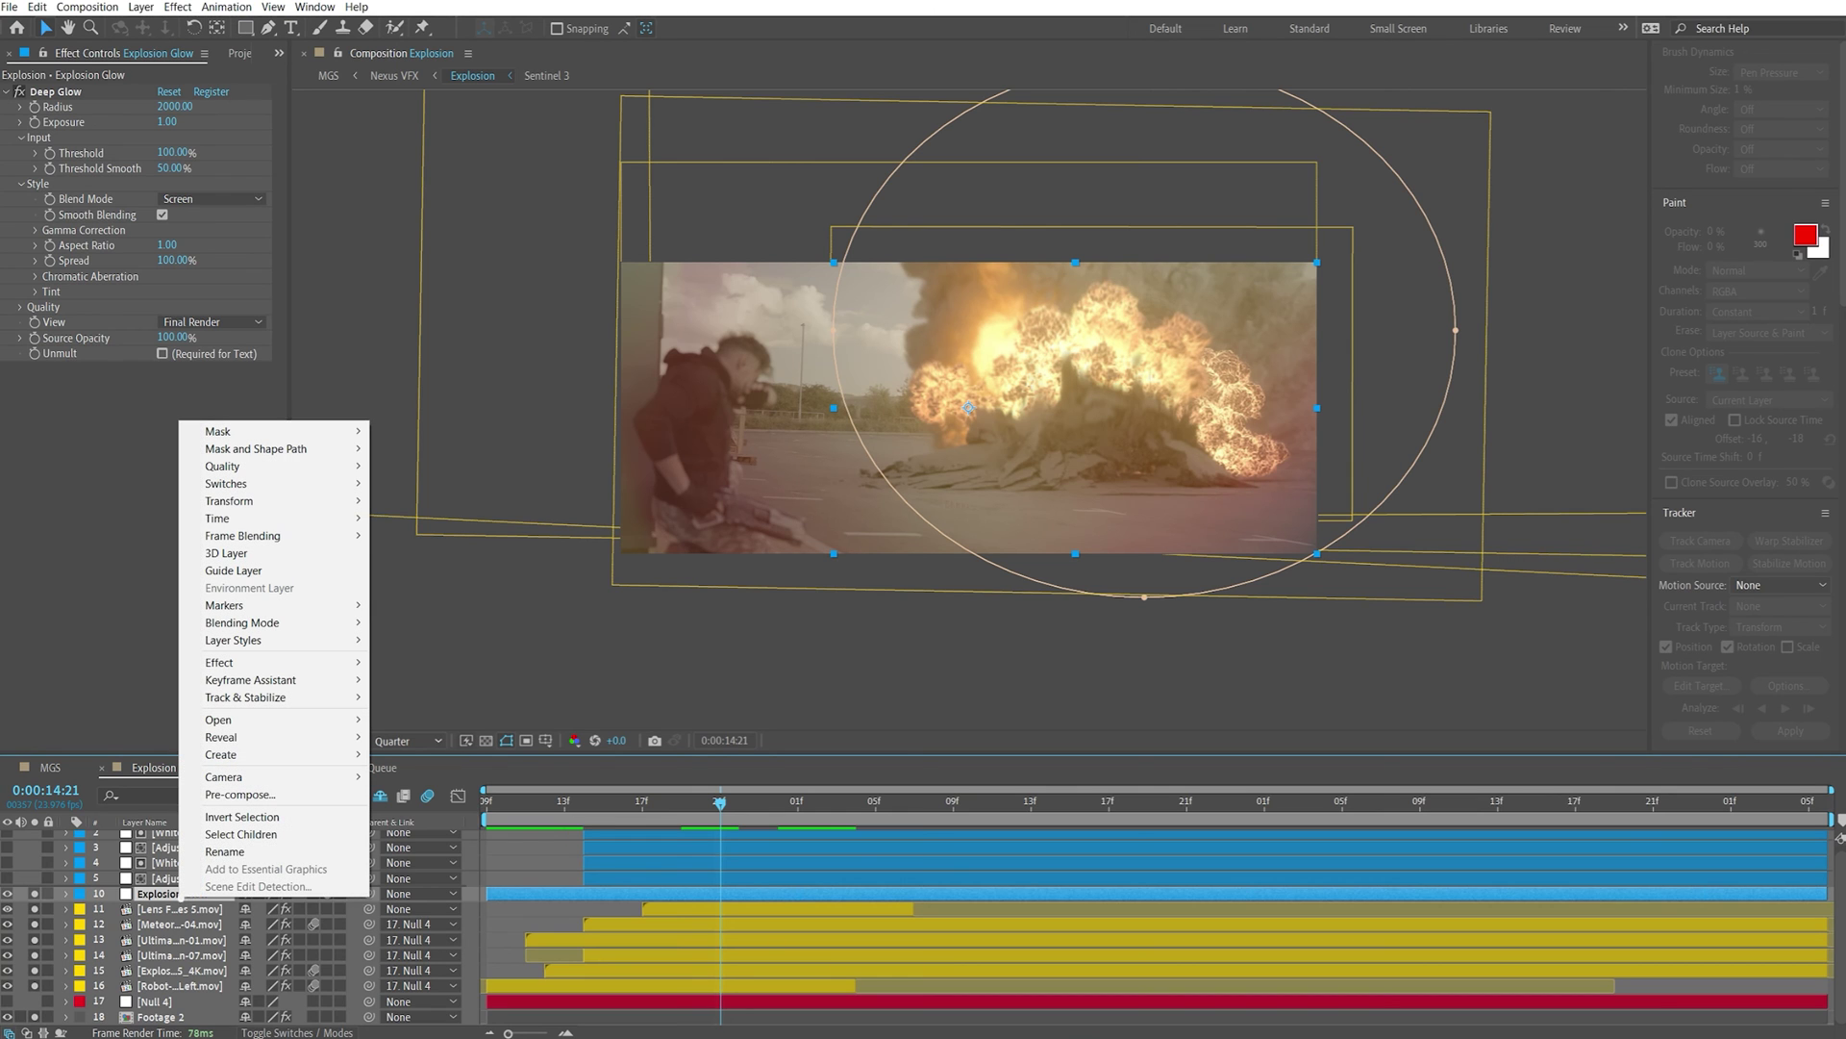
{"action": "left_click", "coordinate": [242, 851]}
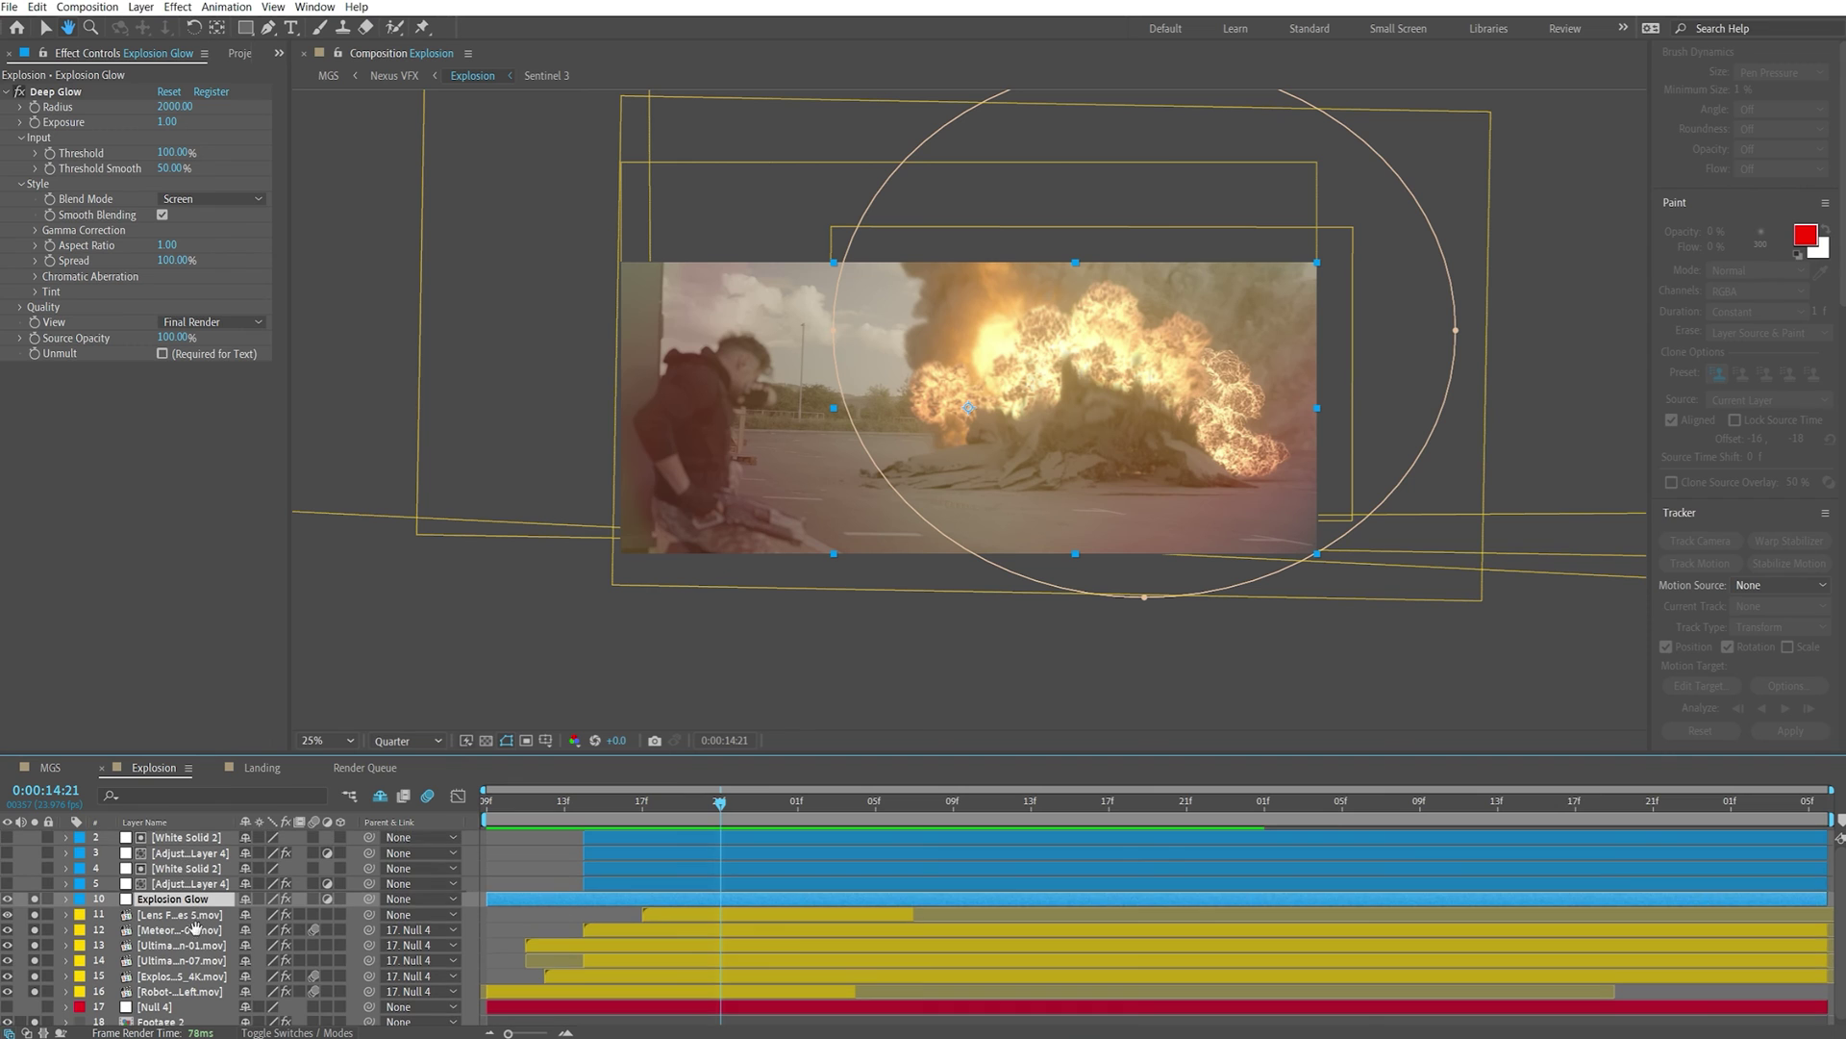
{"action": "key", "text": "v"}
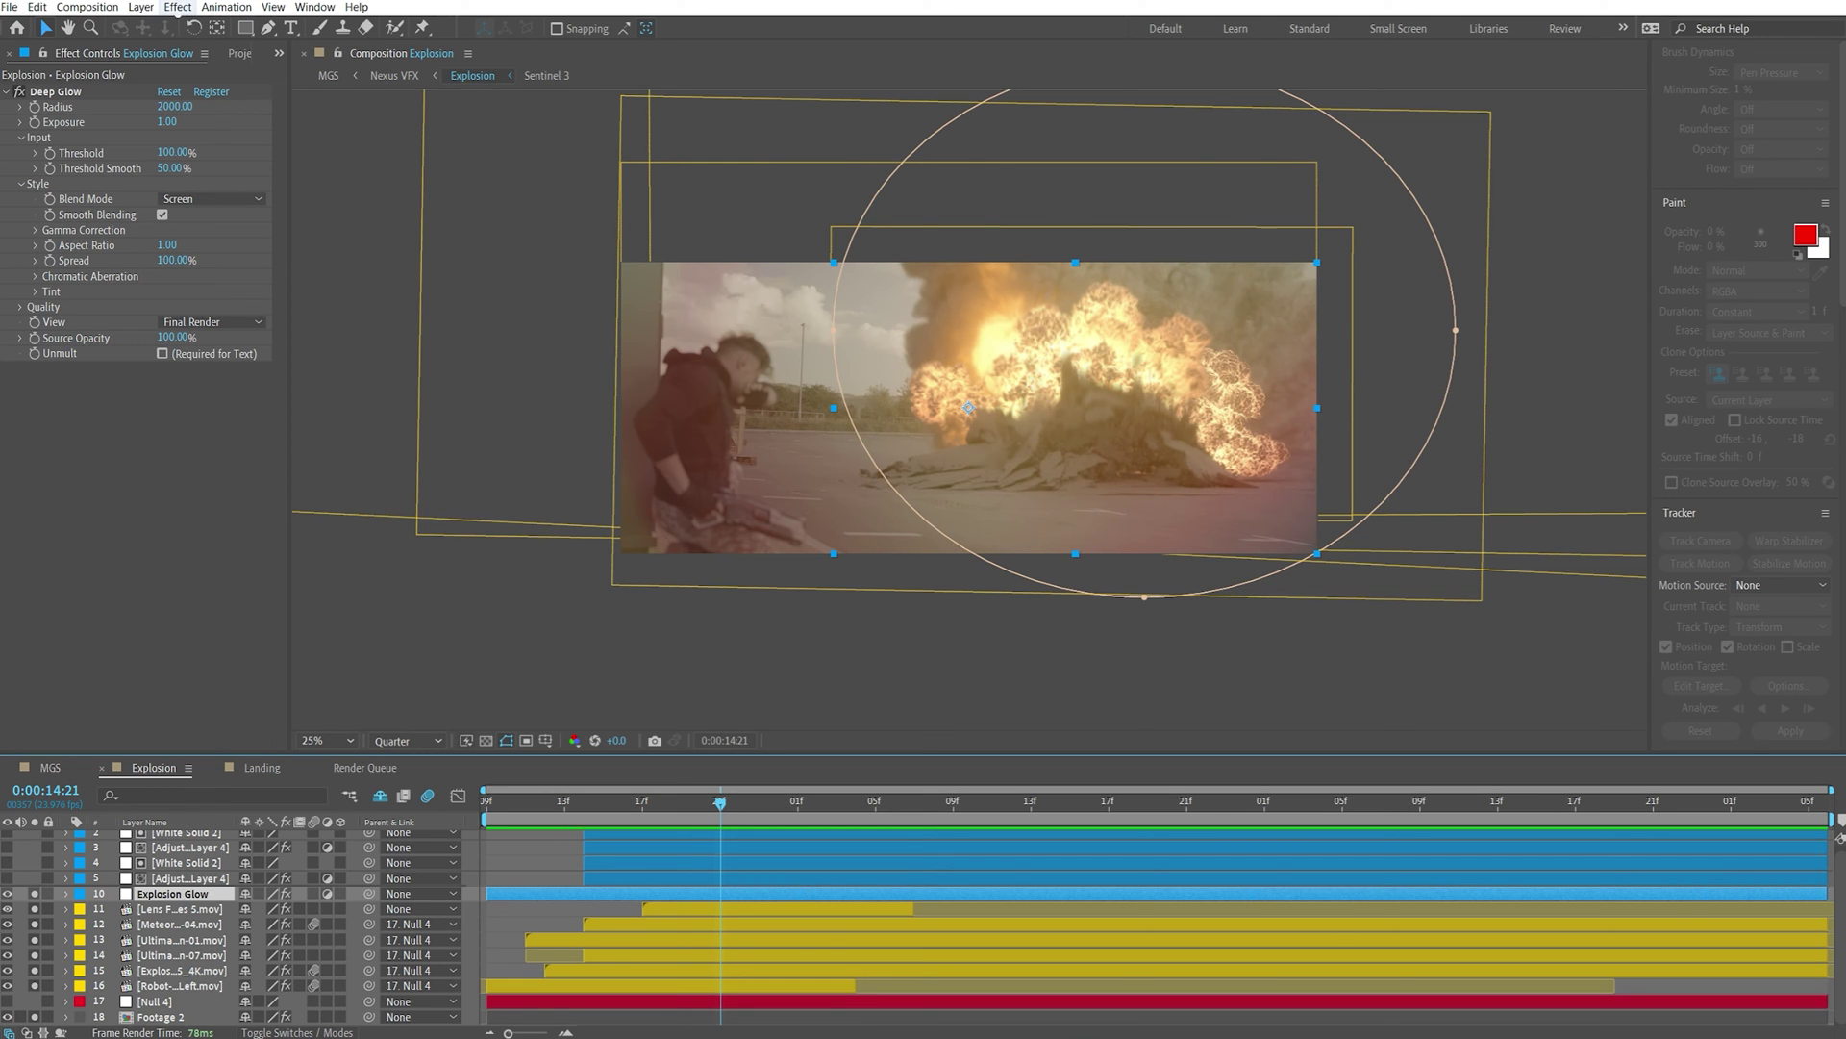
Locate Deep Glow among the Plugin Everything effects and select the existing Deep Glow on Explosion Glow
{"action": "left_click", "coordinate": [178, 7]}
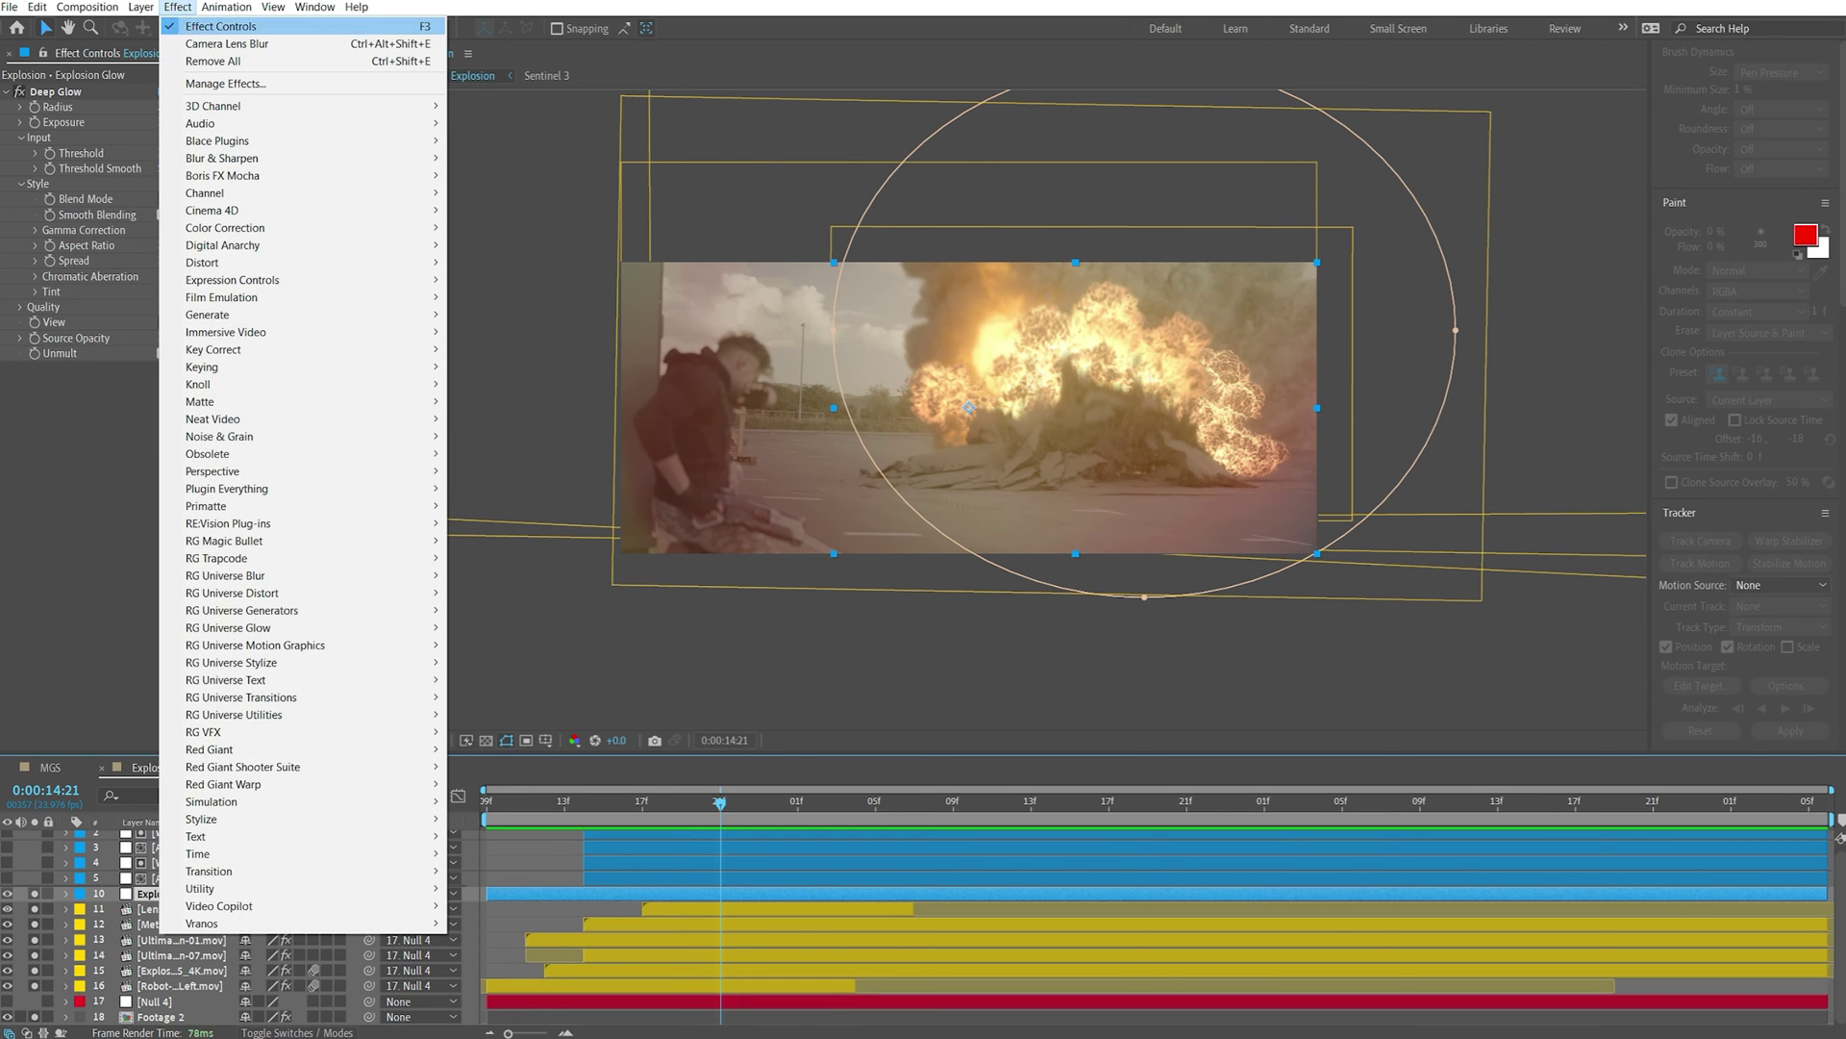
{"action": "mouse_move", "coordinate": [301, 824]}
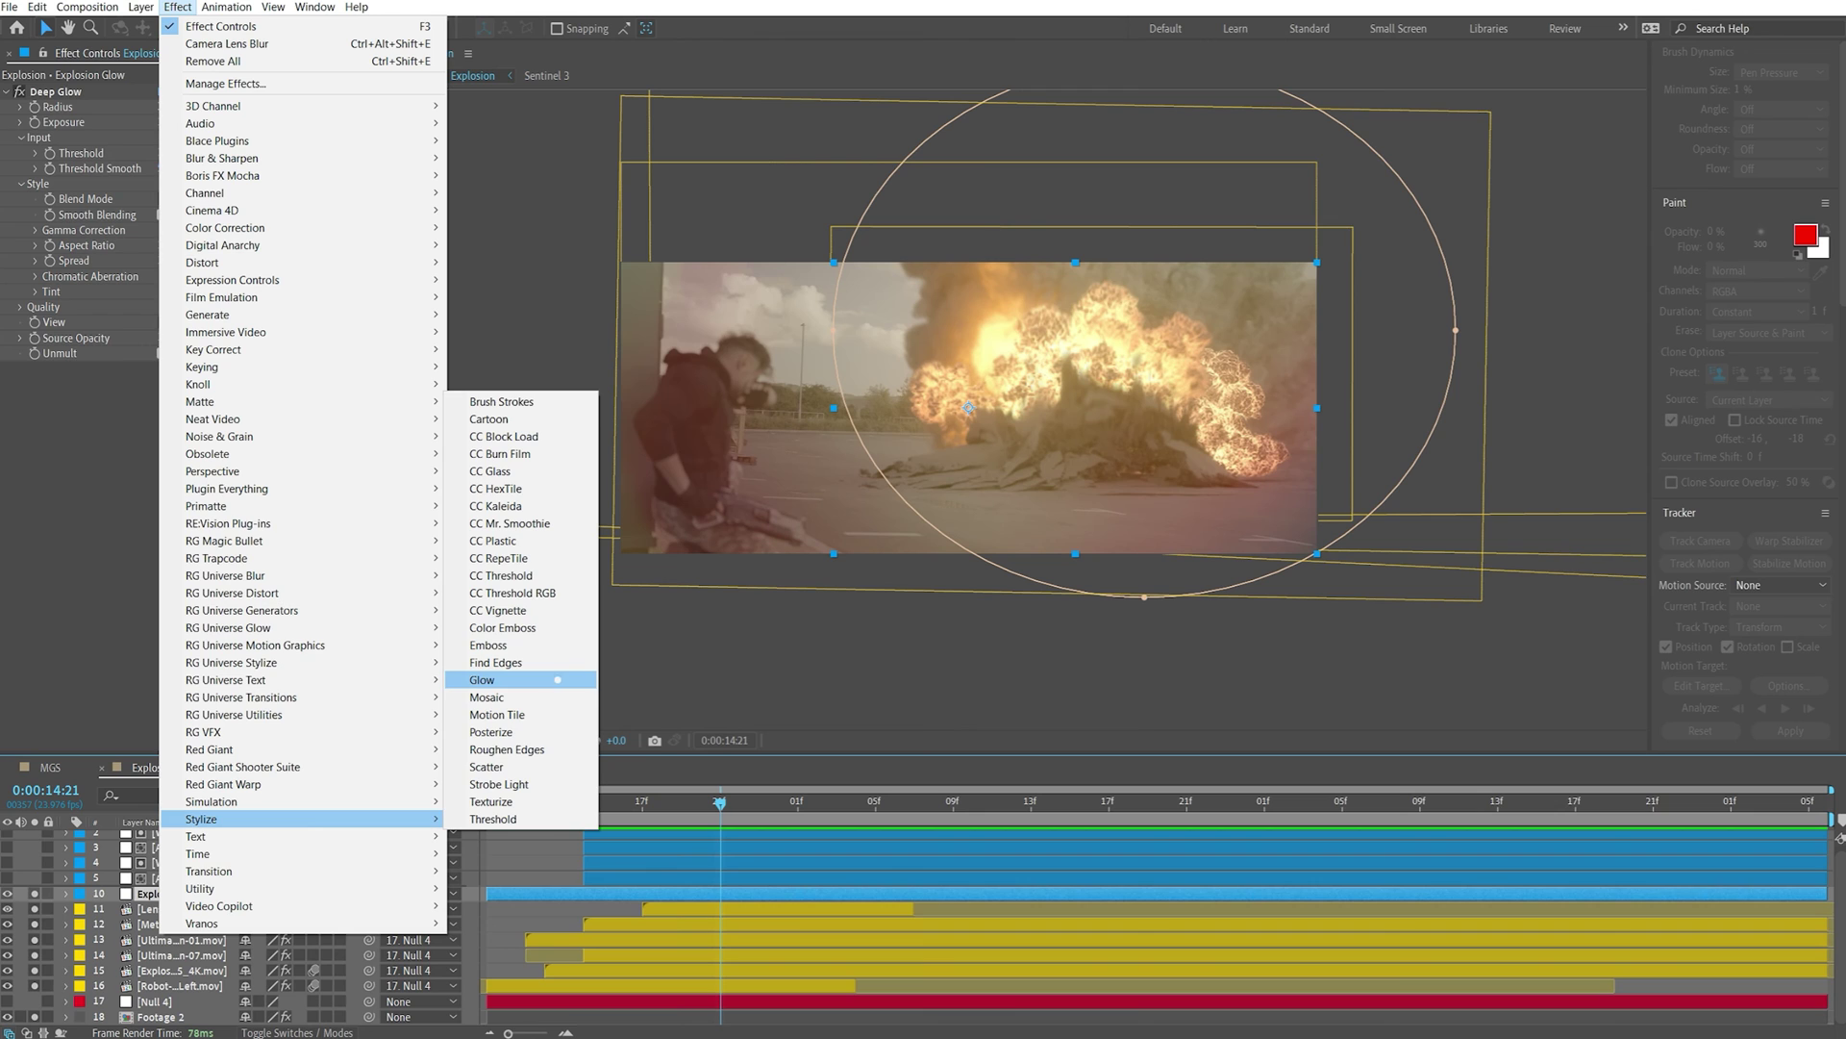
{"action": "mouse_move", "coordinate": [306, 488]}
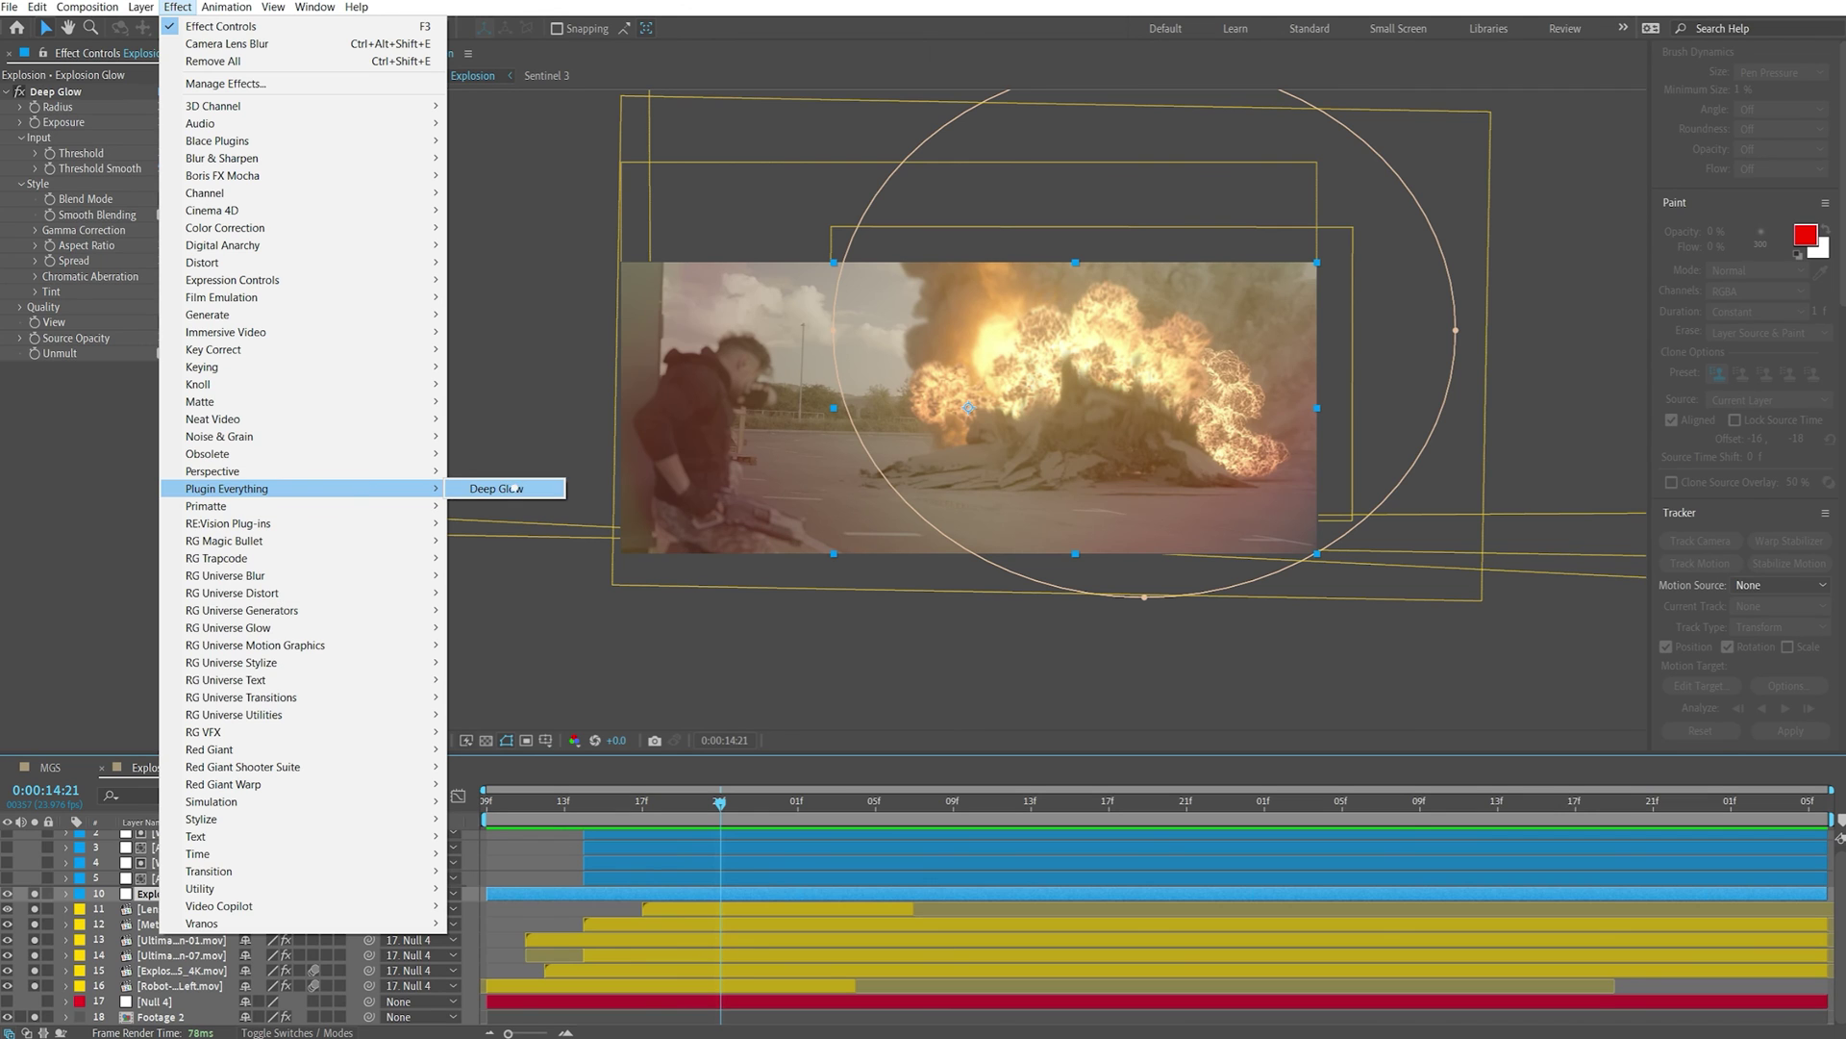
{"action": "left_click", "coordinate": [486, 489]}
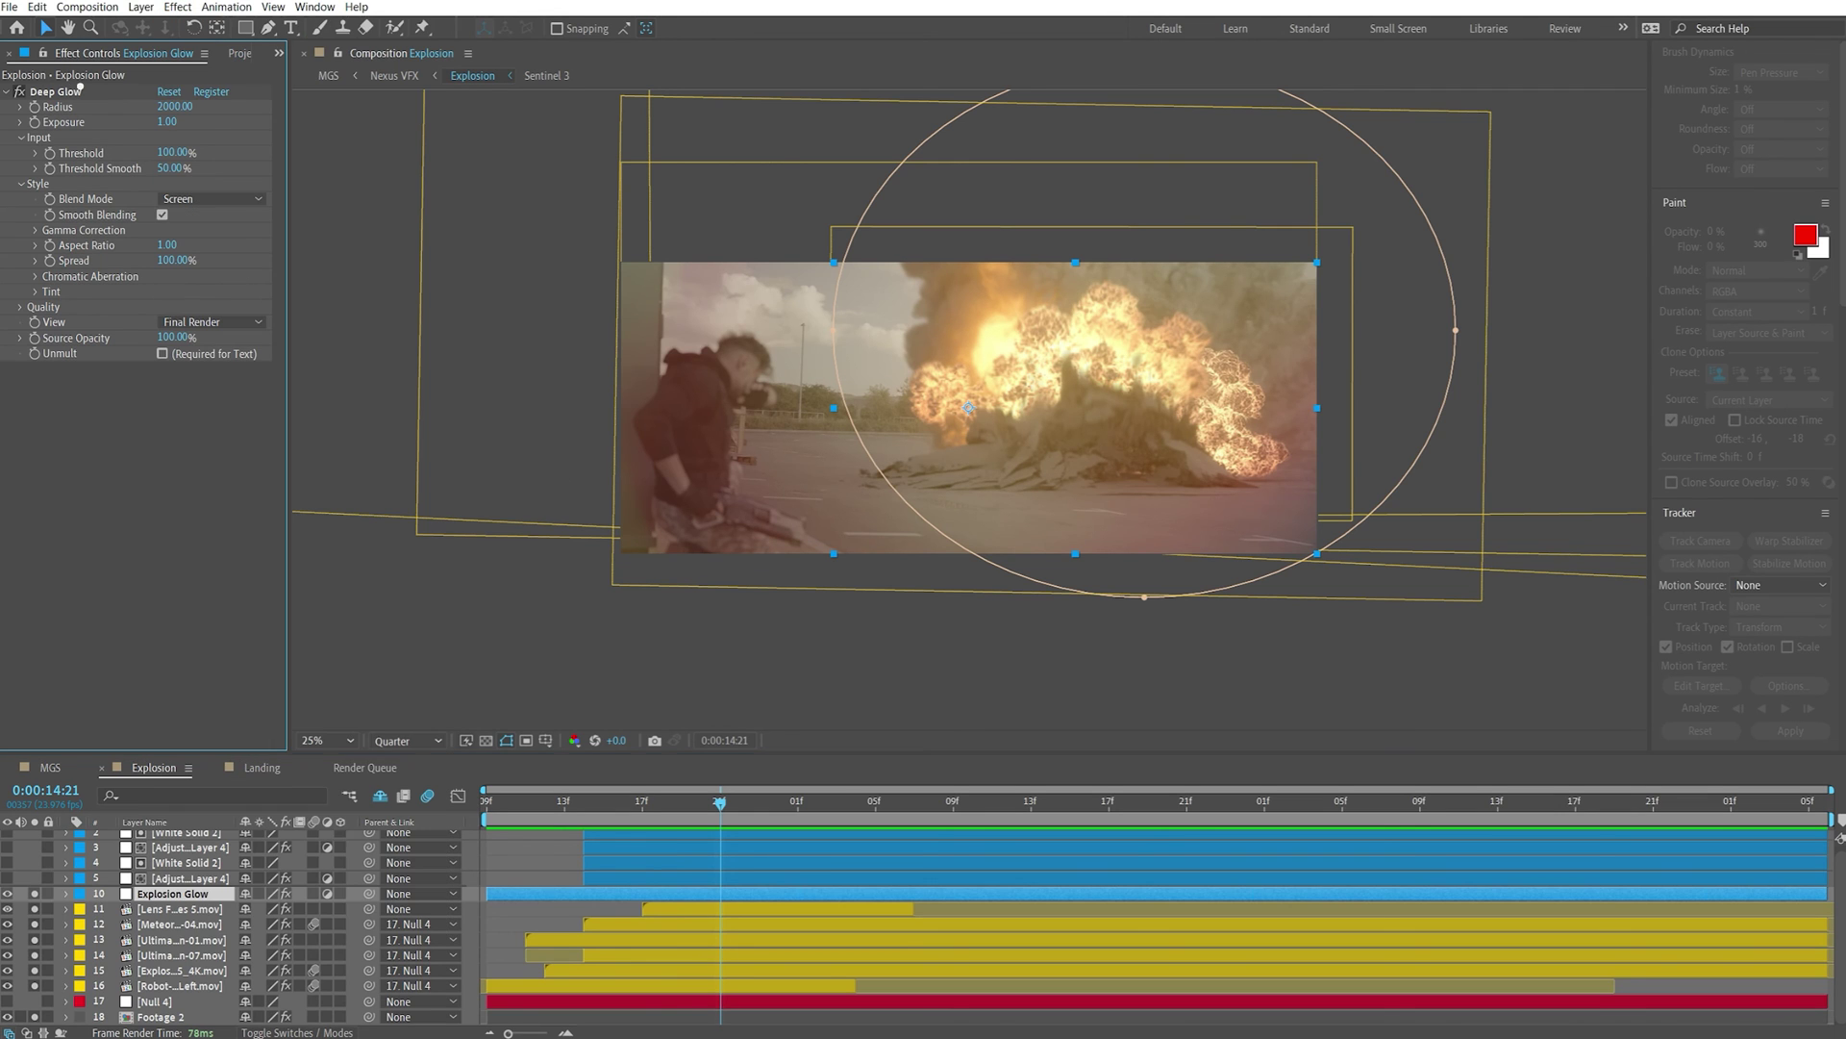
{"action": "left_click", "coordinate": [75, 91]}
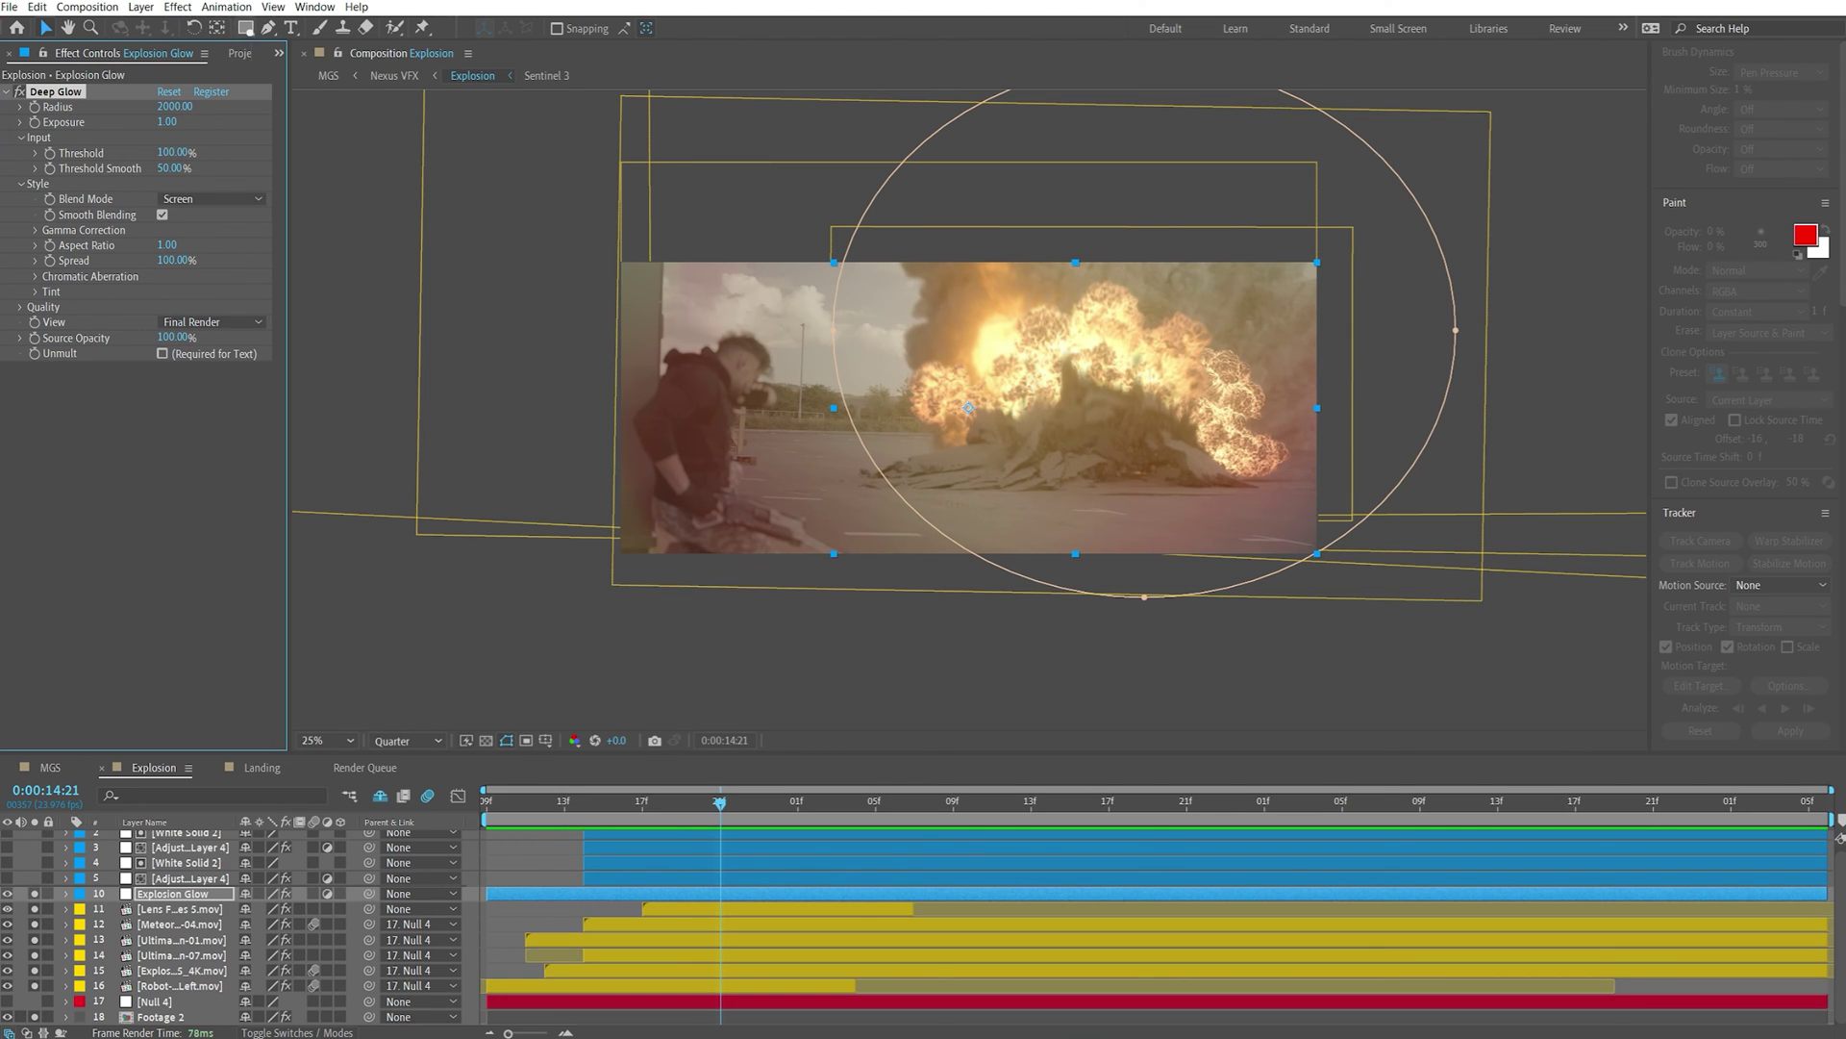
Try to draw a new elliptical mask over the explosion on the Explosion Glow layer with the Ellipse tool
{"action": "left_click_drag", "start_coordinate": [246, 27], "coordinate": [339, 67]}
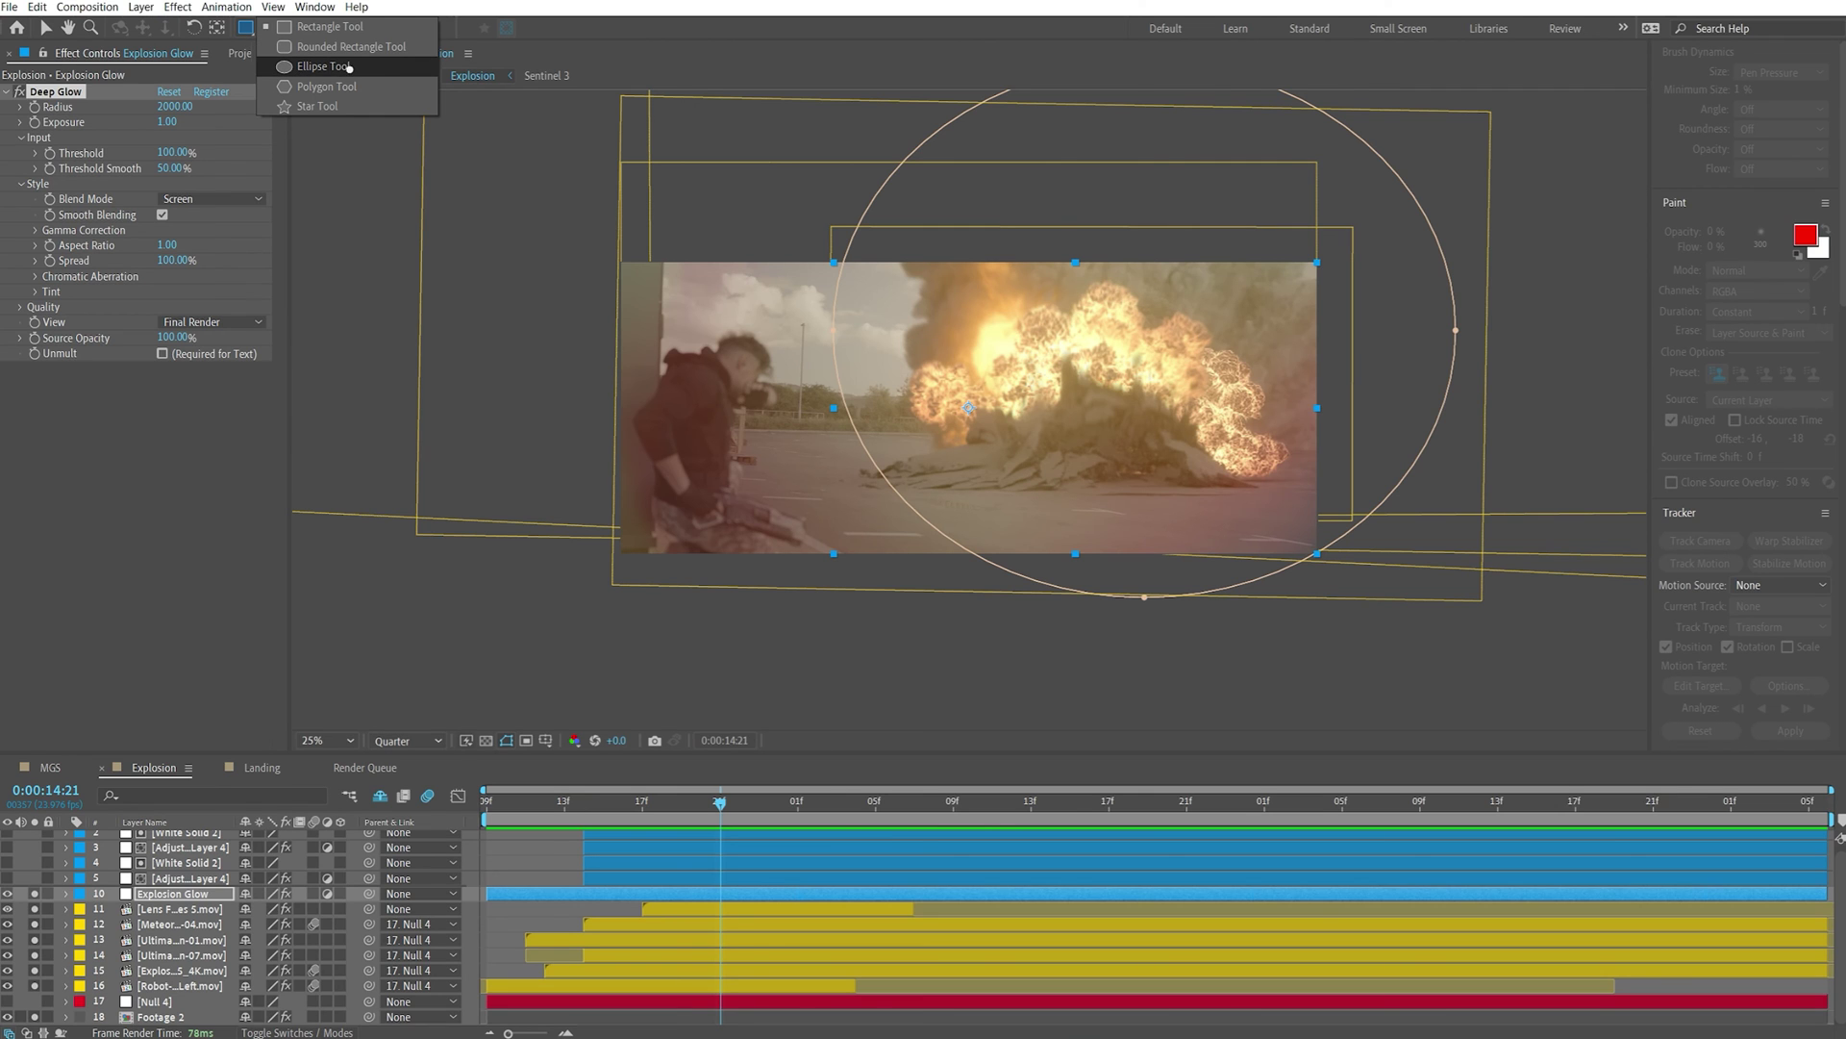
{"action": "left_click_drag", "start_coordinate": [351, 66], "coordinate": [351, 66]}
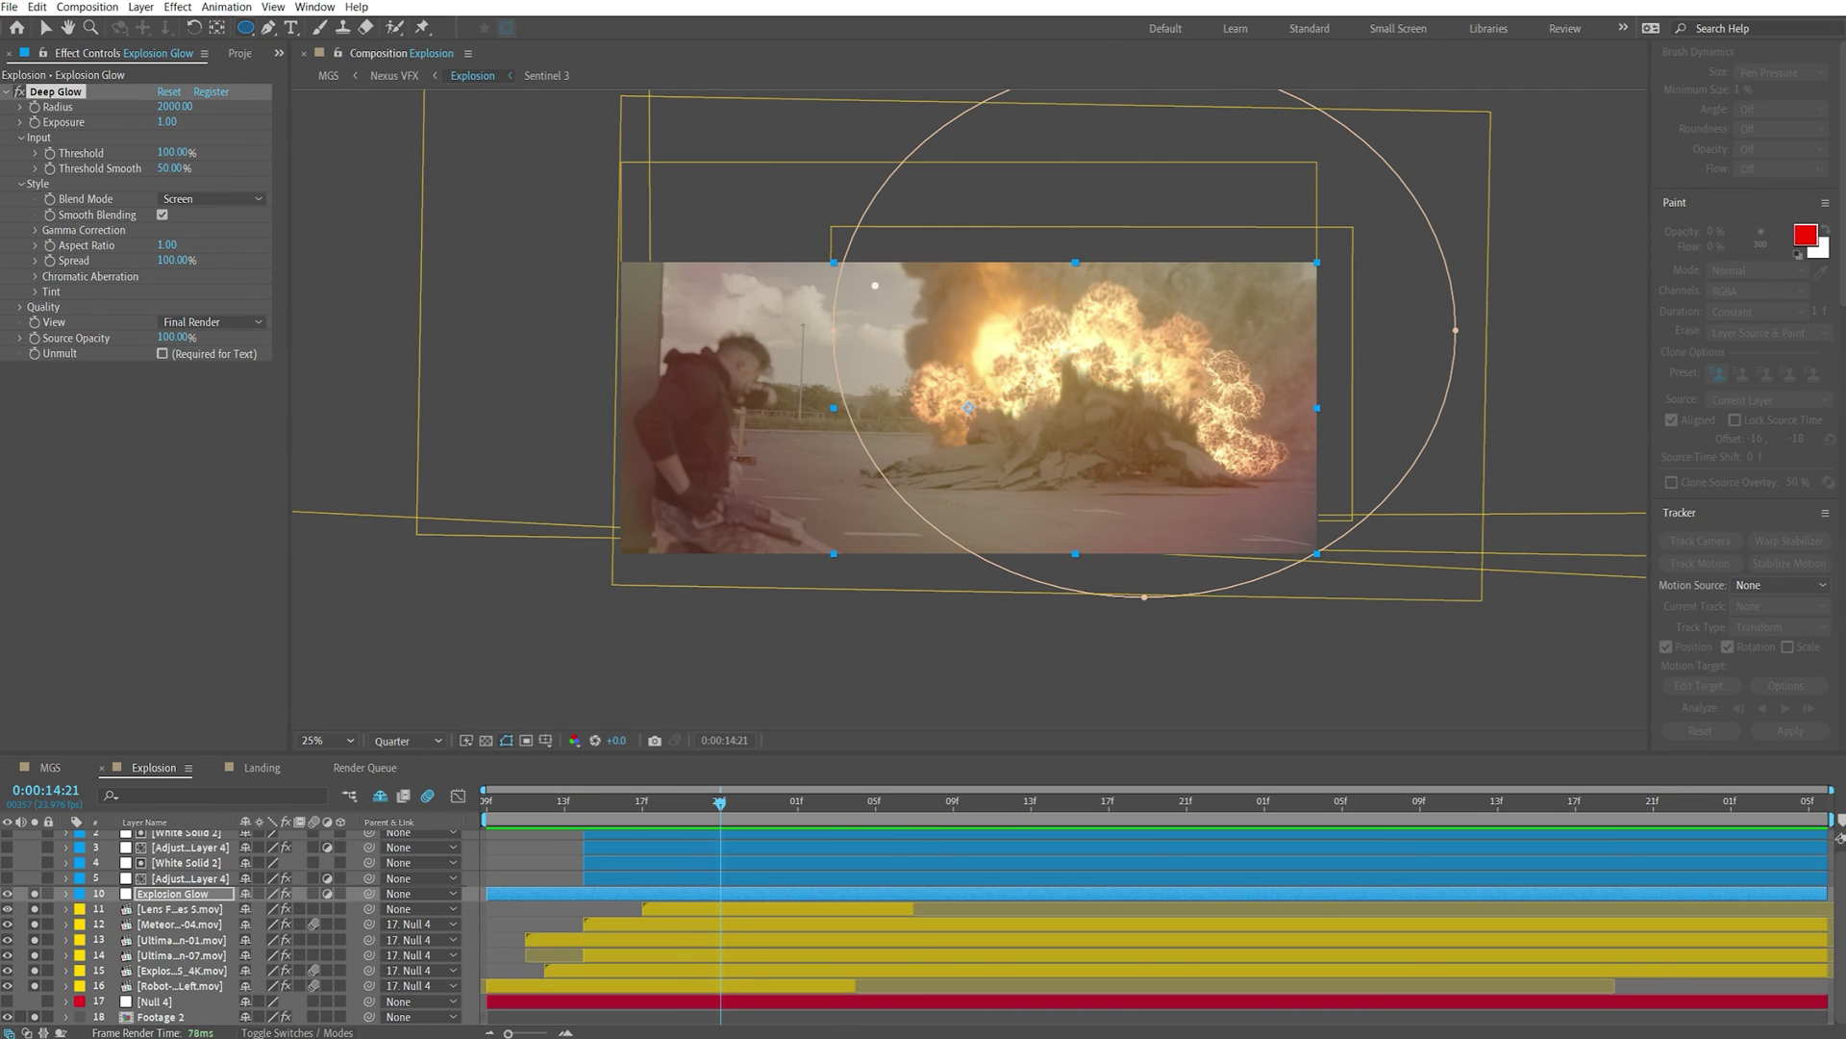
{"action": "right_click", "coordinate": [898, 327]}
{"action": "left_click", "coordinate": [923, 422]}
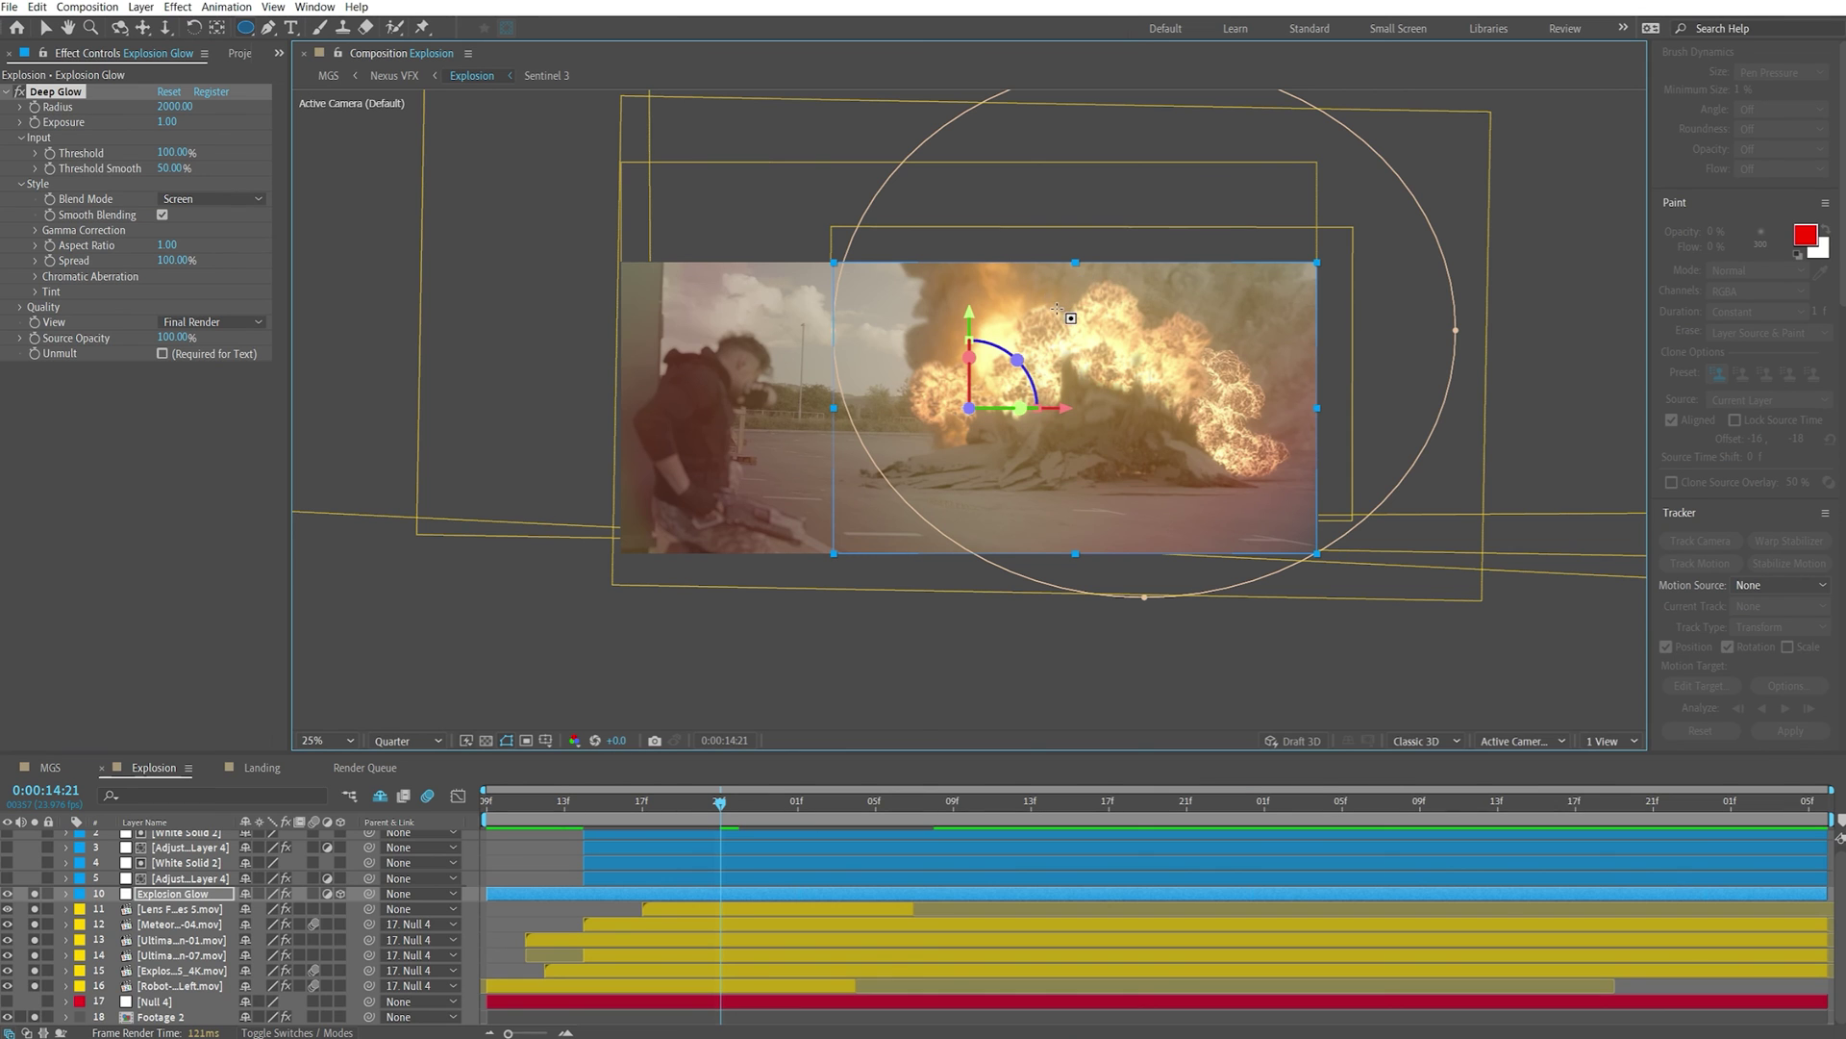
{"action": "key", "text": "ctrl+z"}
{"action": "key", "text": "F2"}
{"action": "left_click_drag", "start_coordinate": [947, 291], "coordinate": [375, 583]}
{"action": "key", "text": "ctrl+z"}
{"action": "left_click_drag", "start_coordinate": [945, 291], "coordinate": [1016, 497]}
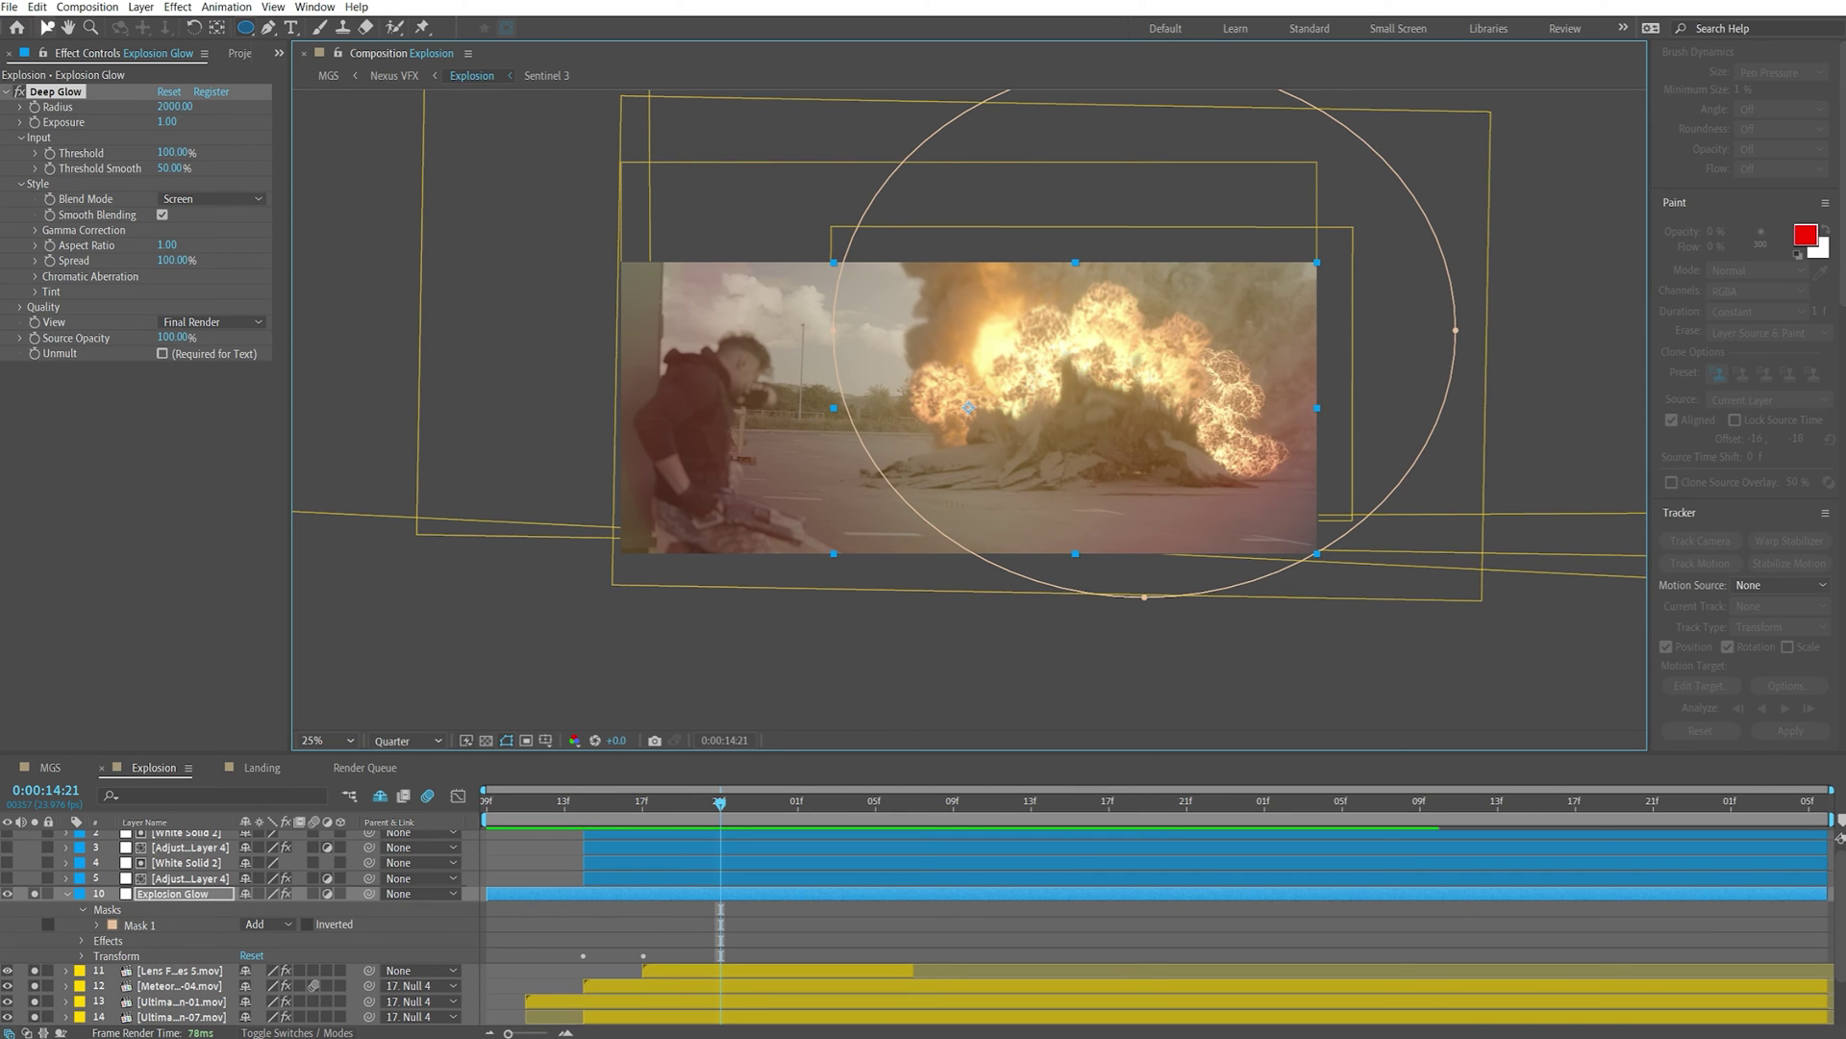
{"action": "left_click", "coordinate": [45, 27]}
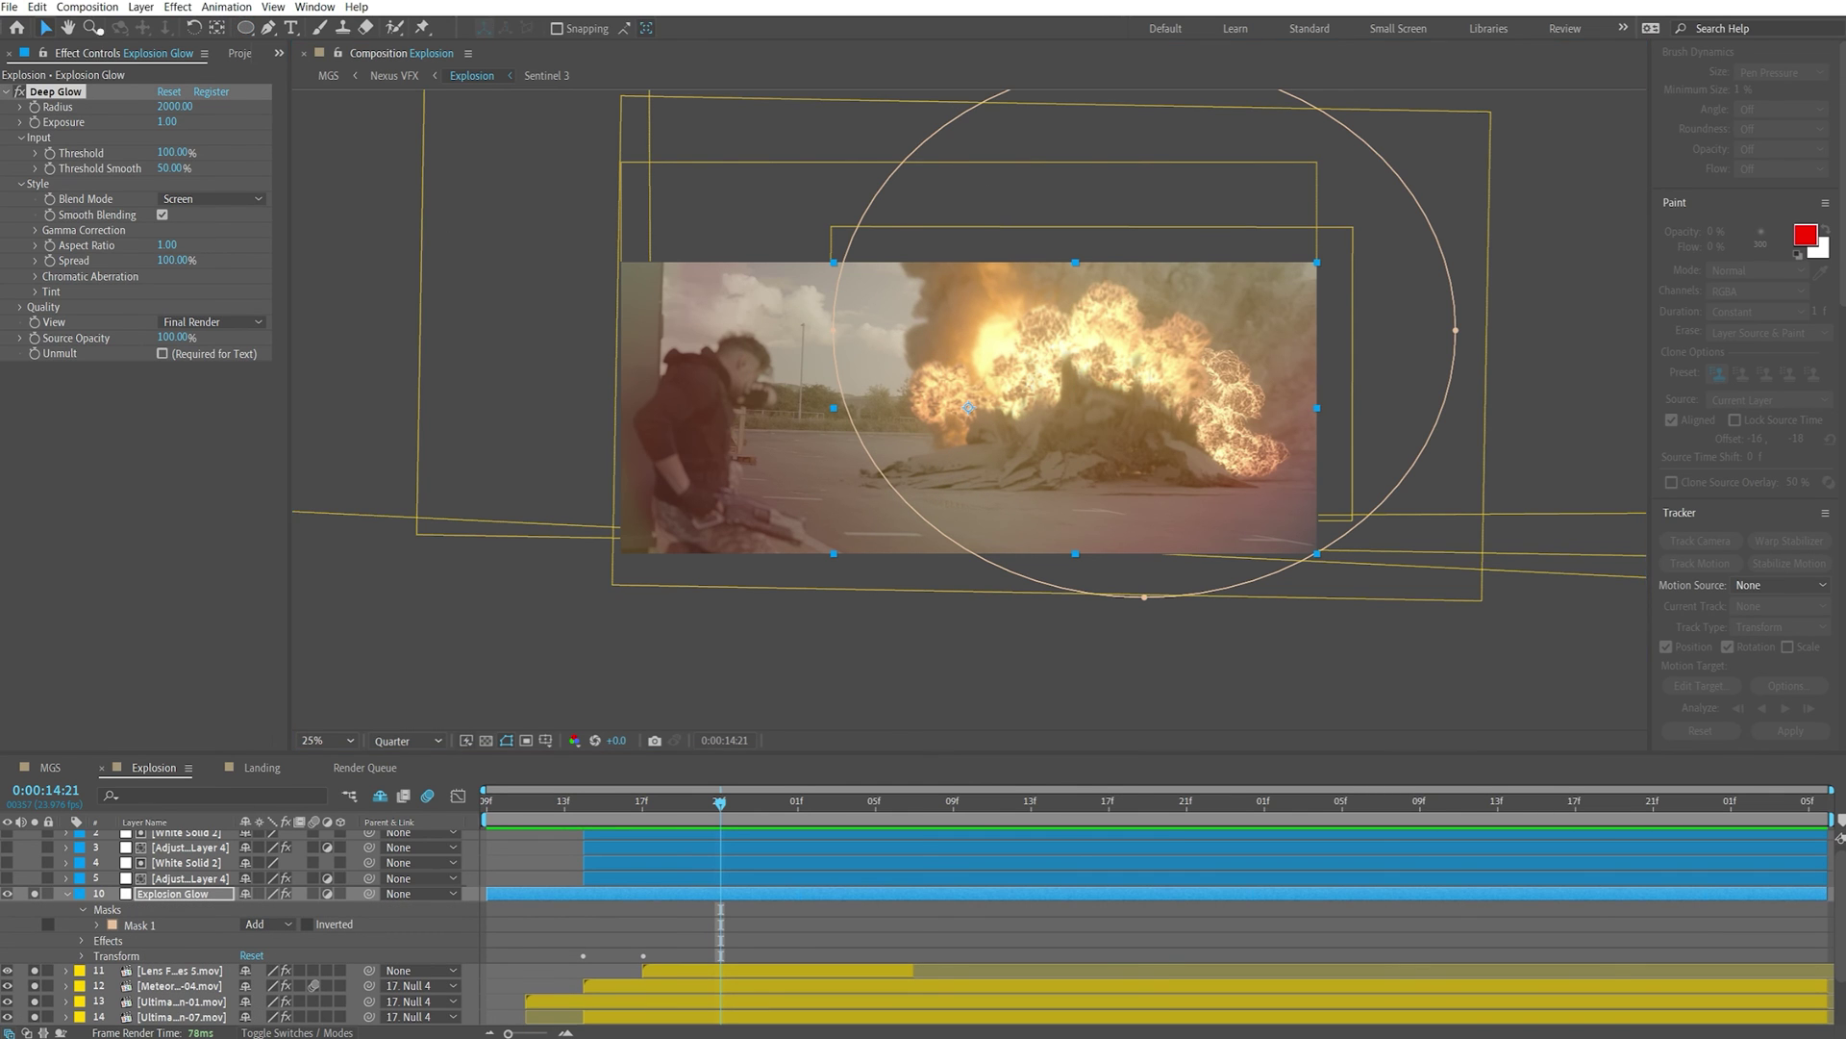
Select Mask 1 on the Explosion Glow layer to examine its elliptical outline around the explosion, and collapse the layer's properties
{"action": "key", "text": "space"}
{"action": "left_click_drag", "start_coordinate": [1076, 265], "coordinate": [944, 342]}
{"action": "key", "text": "v"}
{"action": "left_click", "coordinate": [1029, 150]}
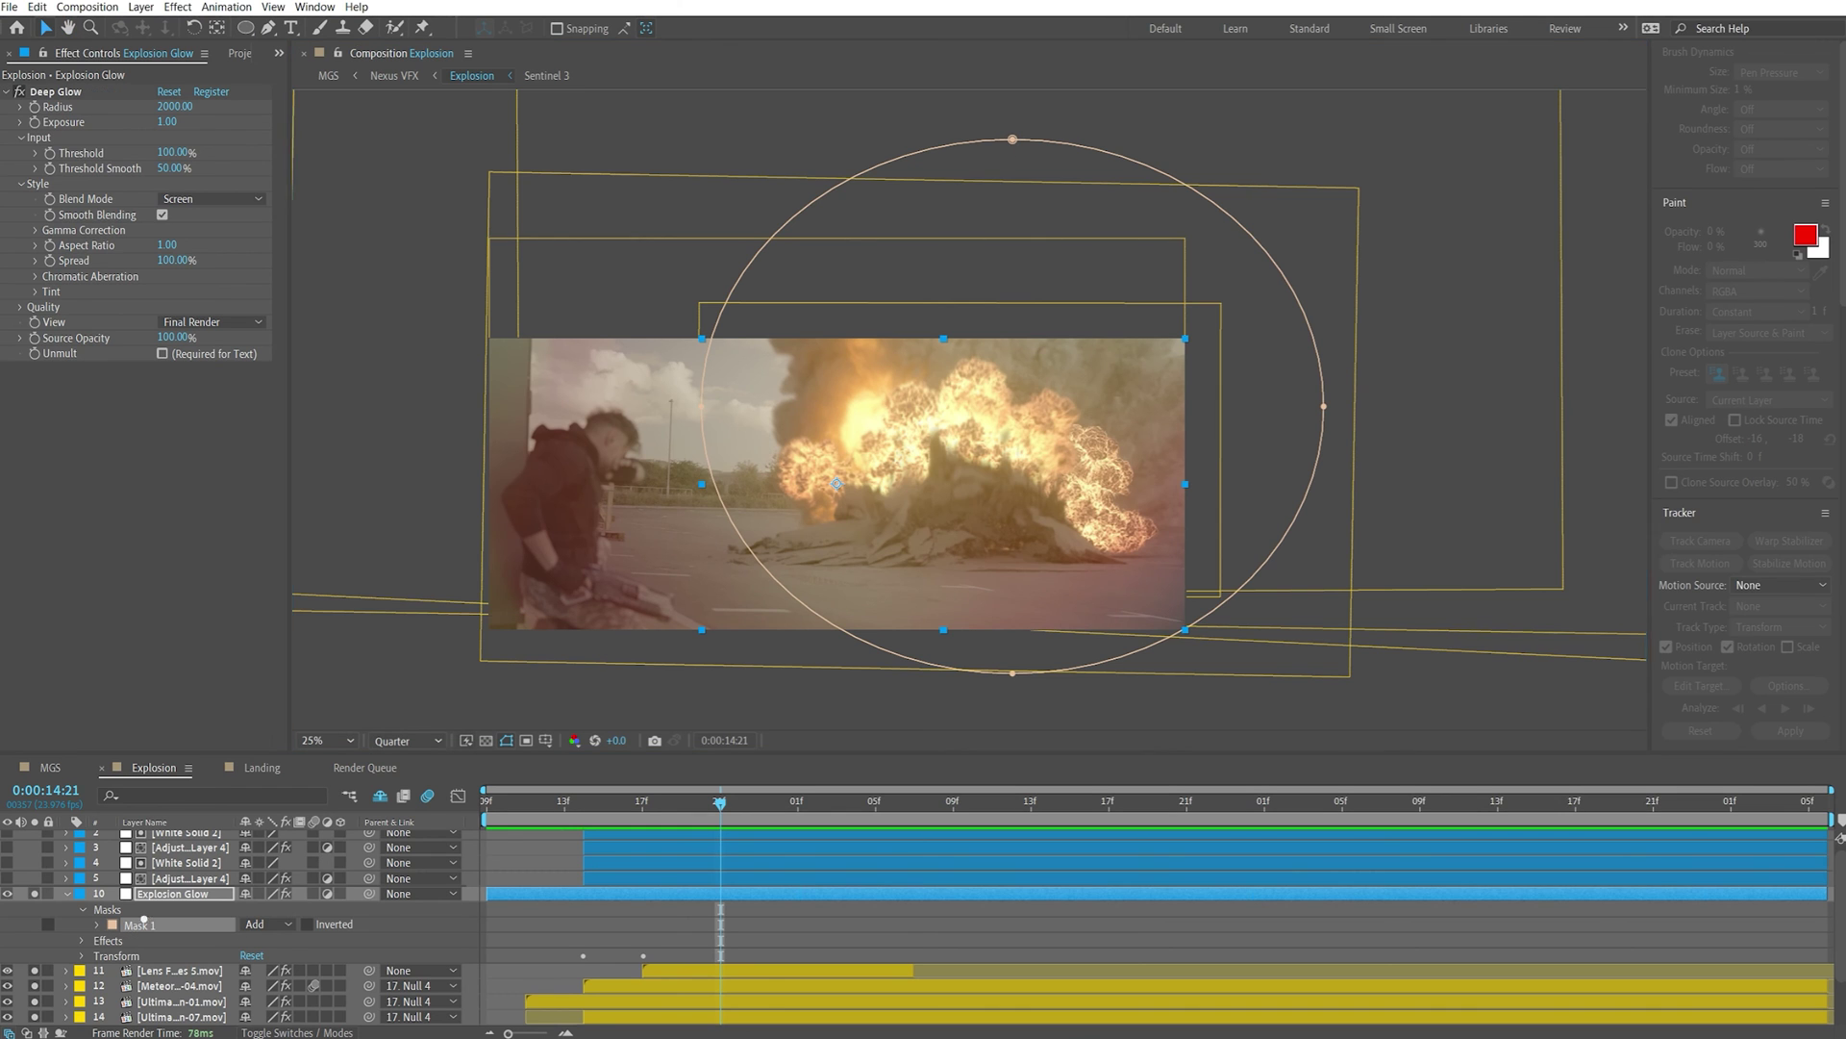
{"action": "mouse_move", "coordinate": [1029, 150]}
{"action": "left_mouse_down"}
{"action": "mouse_move", "coordinate": [981, 187]}
{"action": "mouse_move", "coordinate": [1012, 139]}
{"action": "left_mouse_up"}
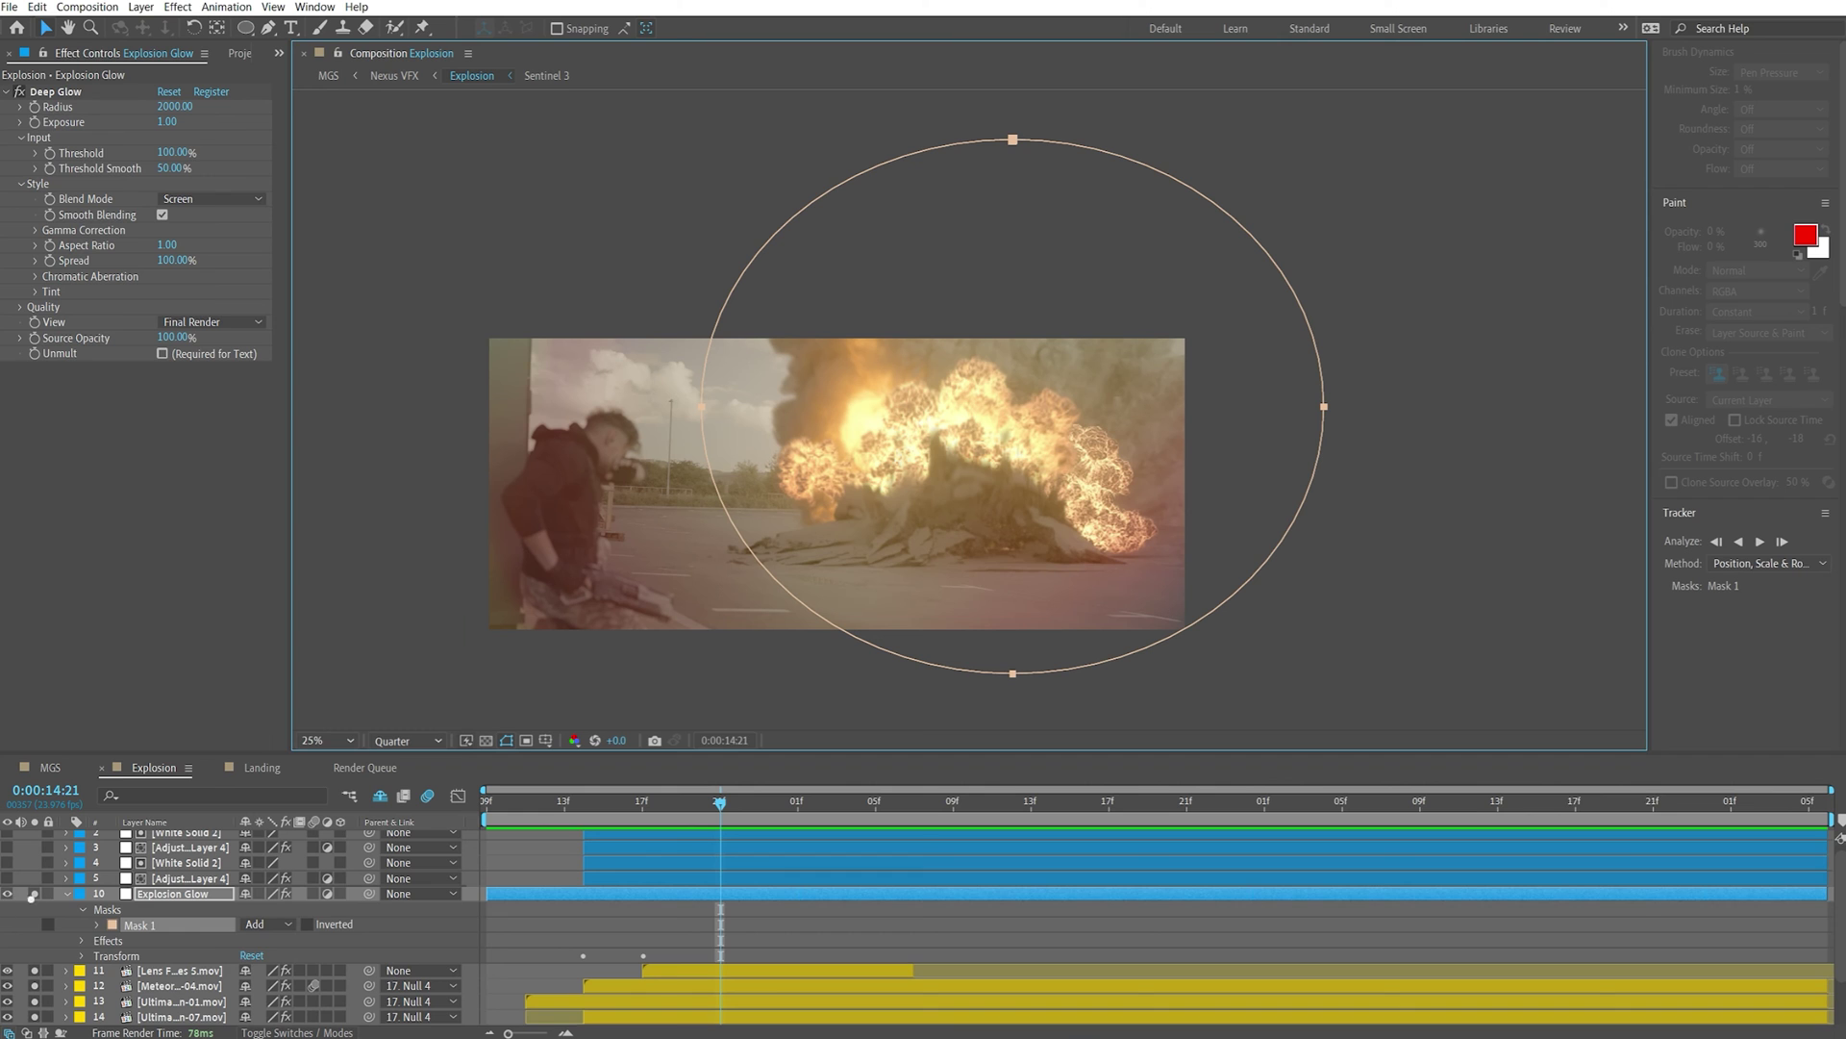
{"action": "left_click", "coordinate": [66, 893]}
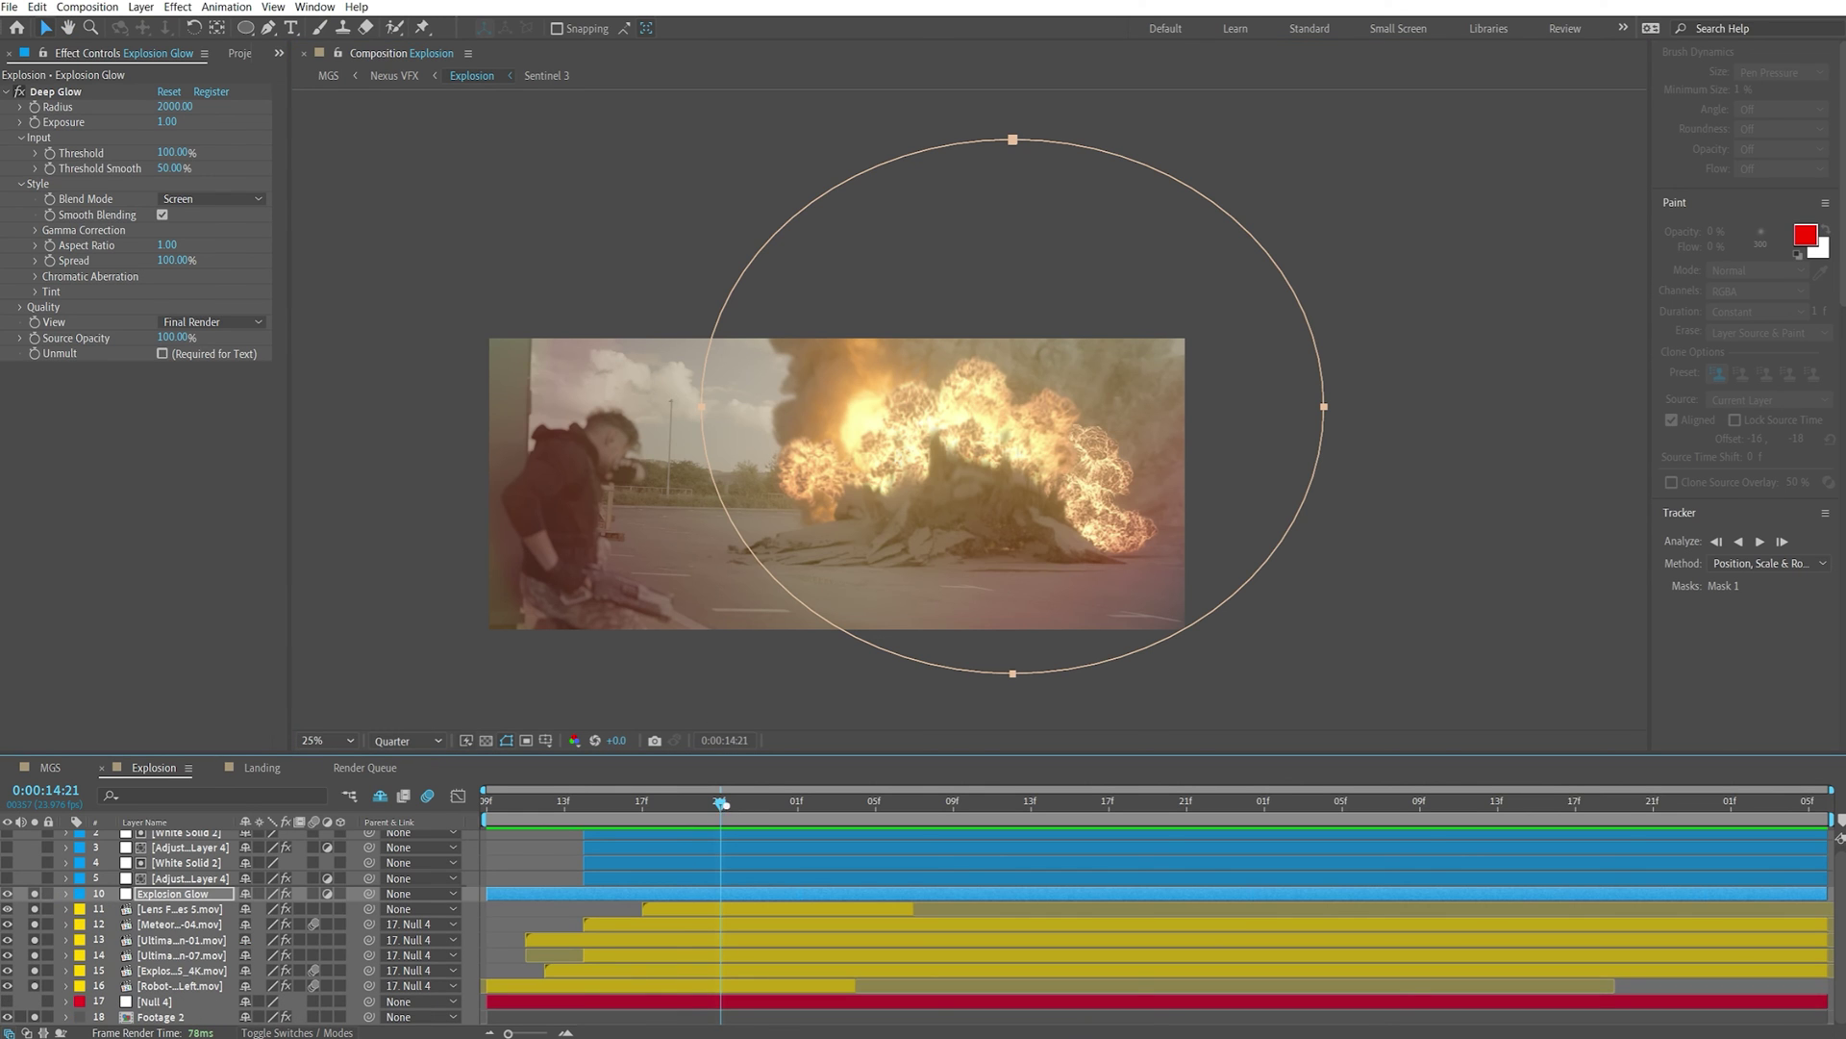
Scrub back to the frames before the explosion and step forward to 0:00:14:16 to examine how the blast starts
{"action": "left_click_drag", "start_coordinate": [721, 803], "coordinate": [558, 840]}
{"action": "key", "text": "Page_Up"}
{"action": "key", "text": "Page_Down"}
{"action": "key", "text": "Page_Down"}
{"action": "key", "text": "Page_Down"}
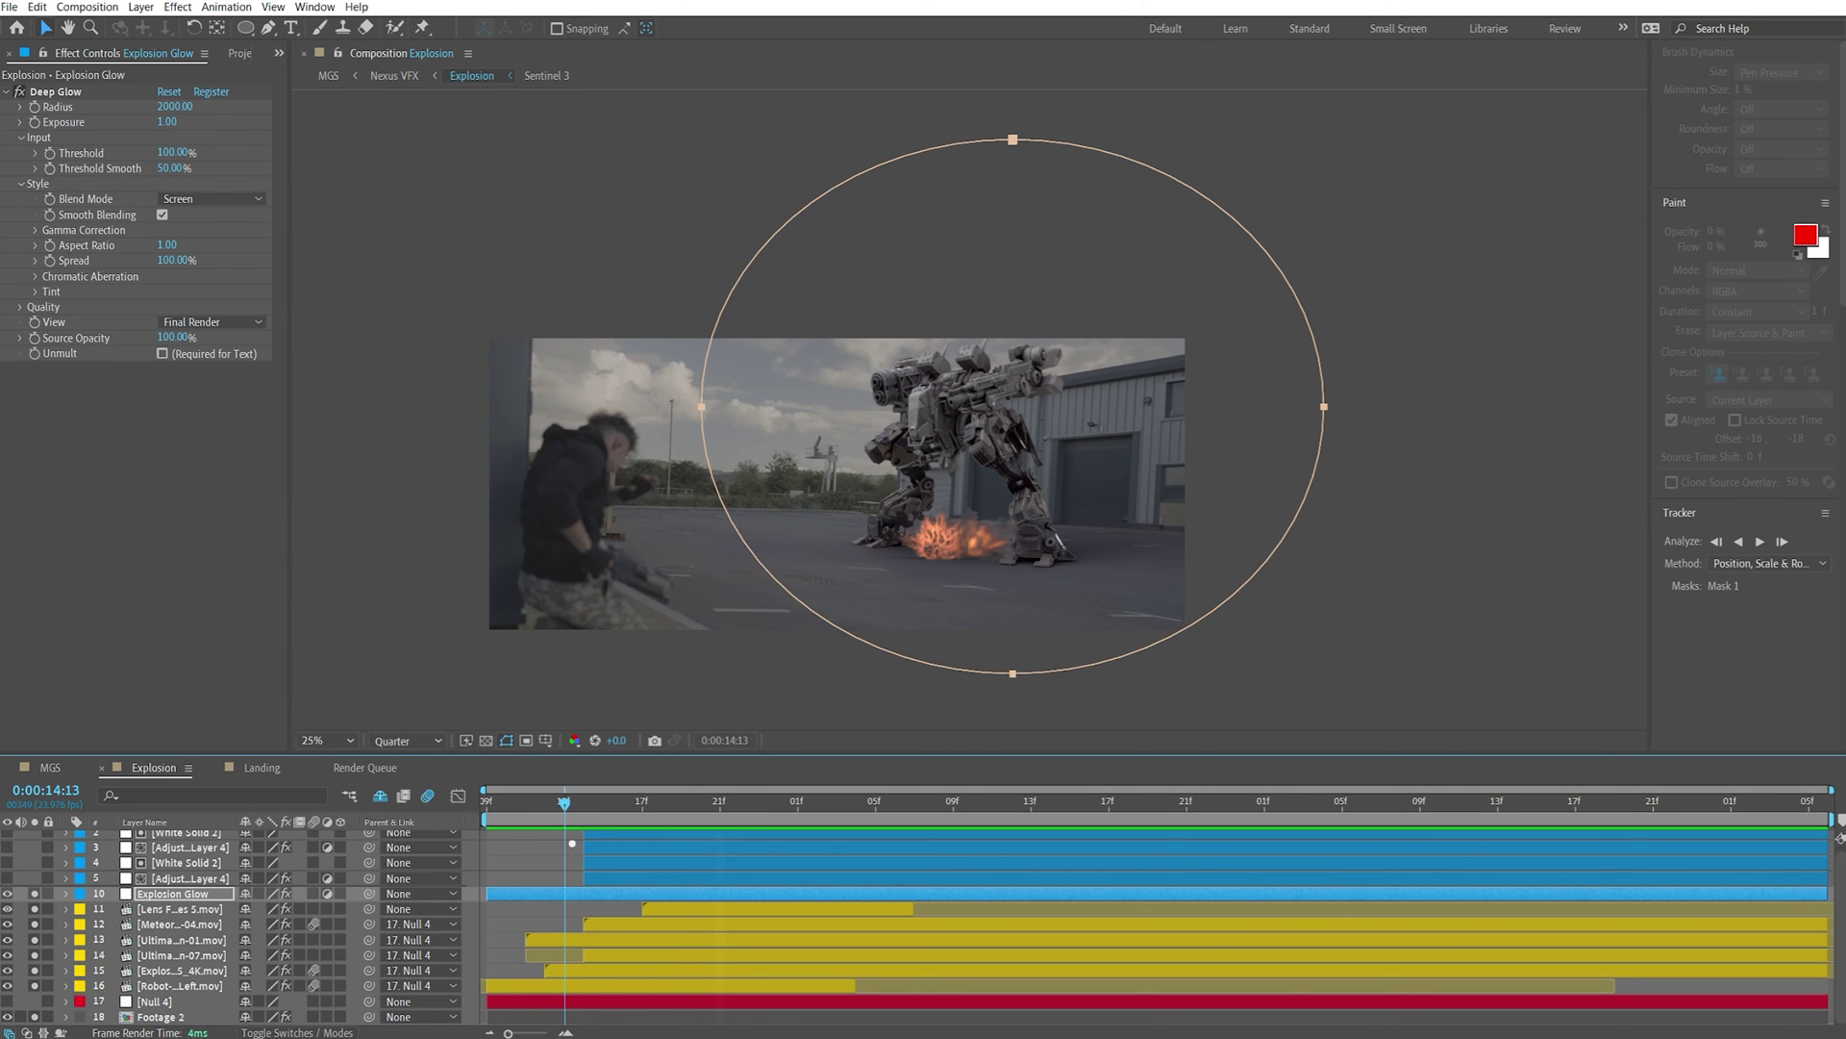
{"action": "key", "text": "Page_Down"}
{"action": "key", "text": "Page_Down"}
{"action": "key", "text": "Page_Down"}
{"action": "key", "text": "Page_Down"}
{"action": "key", "text": "Page_Down"}
{"action": "key", "text": "Page_Down"}
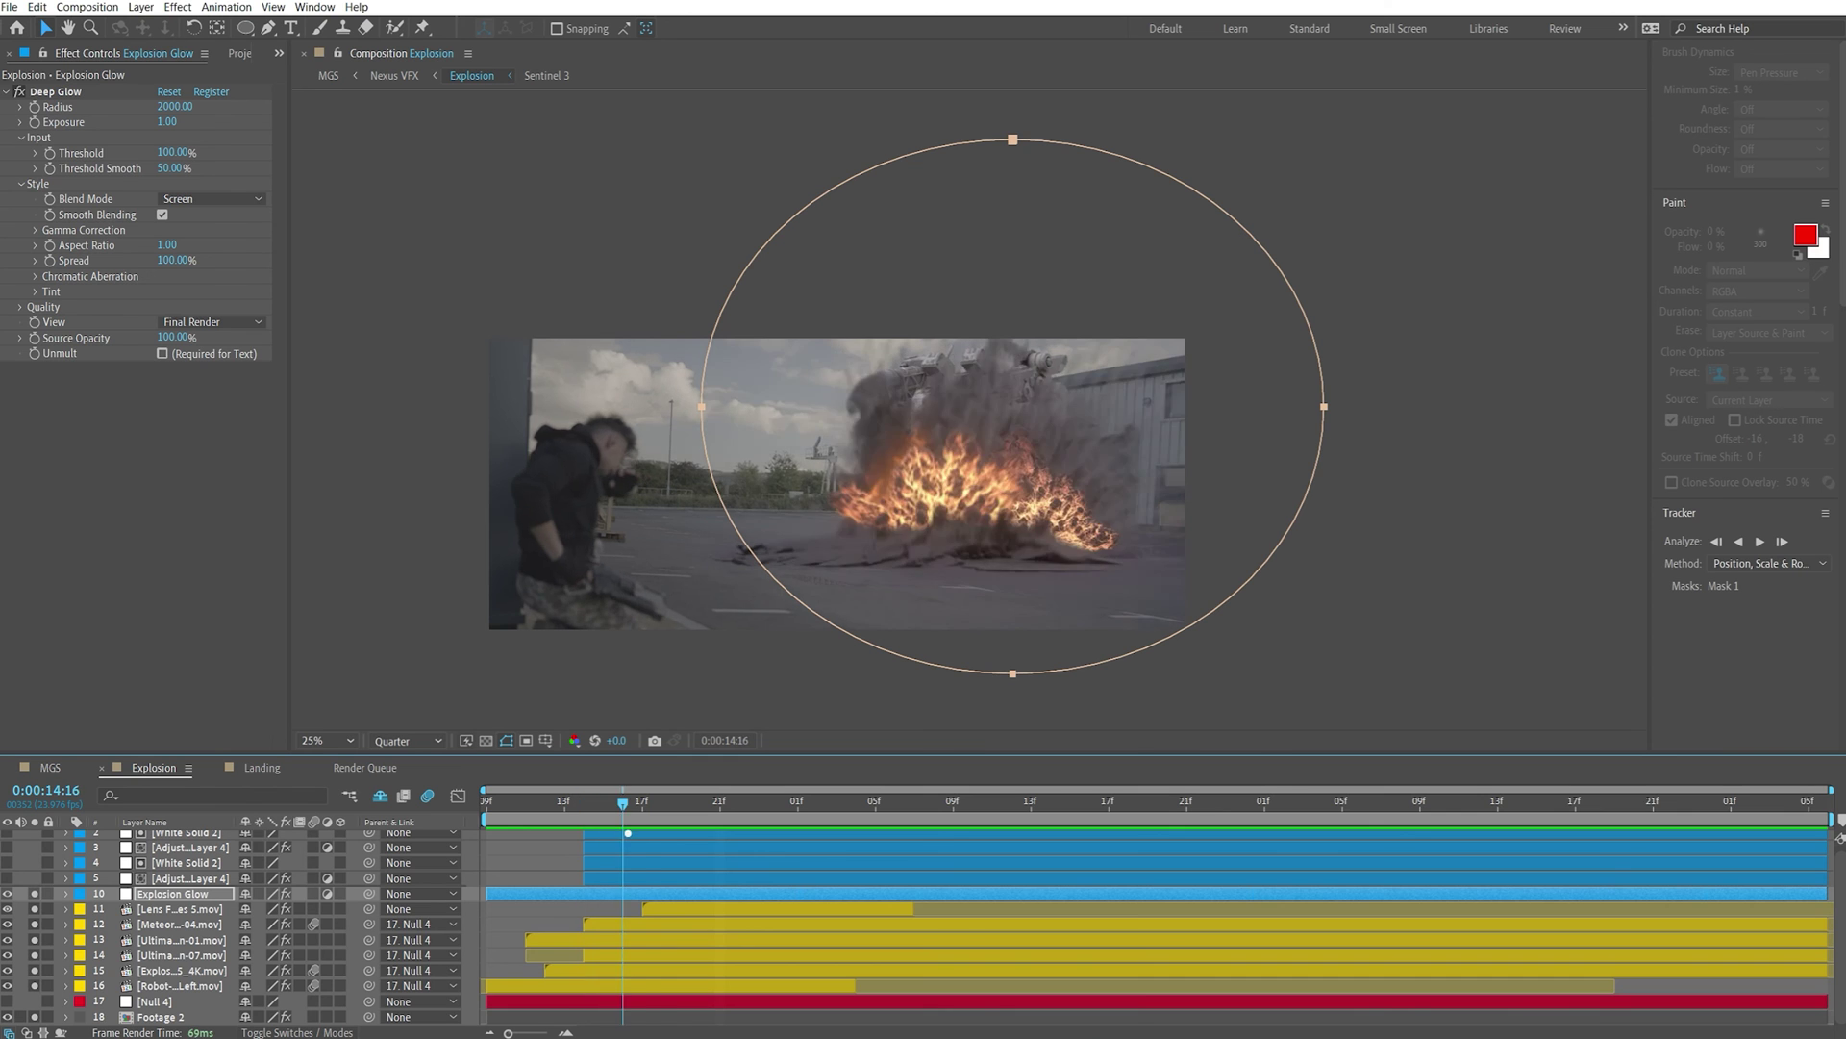
Move forward through the explosion to 0:00:15:12 and step back and forth to examine how the glow changes
{"action": "left_click_drag", "start_coordinate": [721, 813], "coordinate": [892, 797]}
{"action": "key", "text": "Page_Down"}
{"action": "key", "text": "Page_Down"}
{"action": "key", "text": "Page_Down"}
{"action": "key", "text": "Page_Down"}
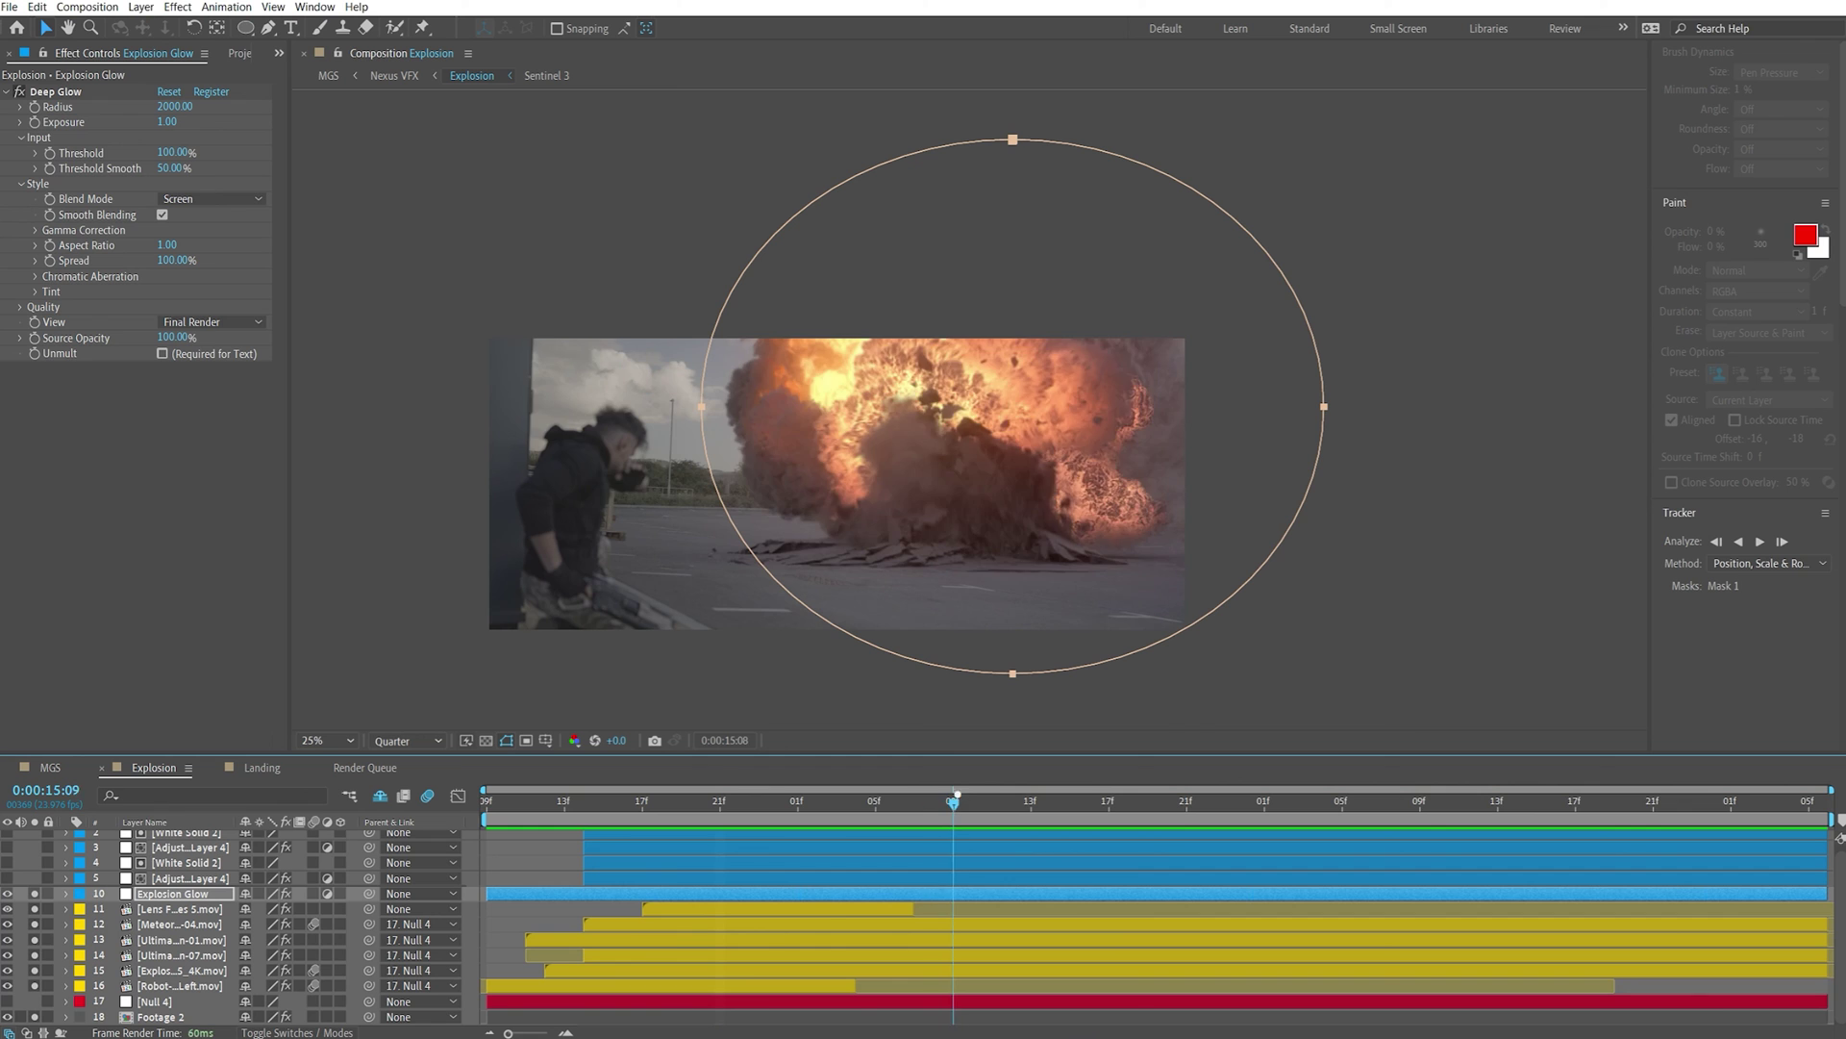
{"action": "key", "text": "Page_Down"}
{"action": "key", "text": "Page_Down"}
{"action": "key", "text": "Page_Down"}
{"action": "key", "text": "Page_Down"}
{"action": "key", "text": "Page_Down"}
{"action": "key", "text": "Page_Down"}
{"action": "key", "text": "Page_Up"}
{"action": "key", "text": "Page_Up"}
{"action": "key", "text": "Page_Up"}
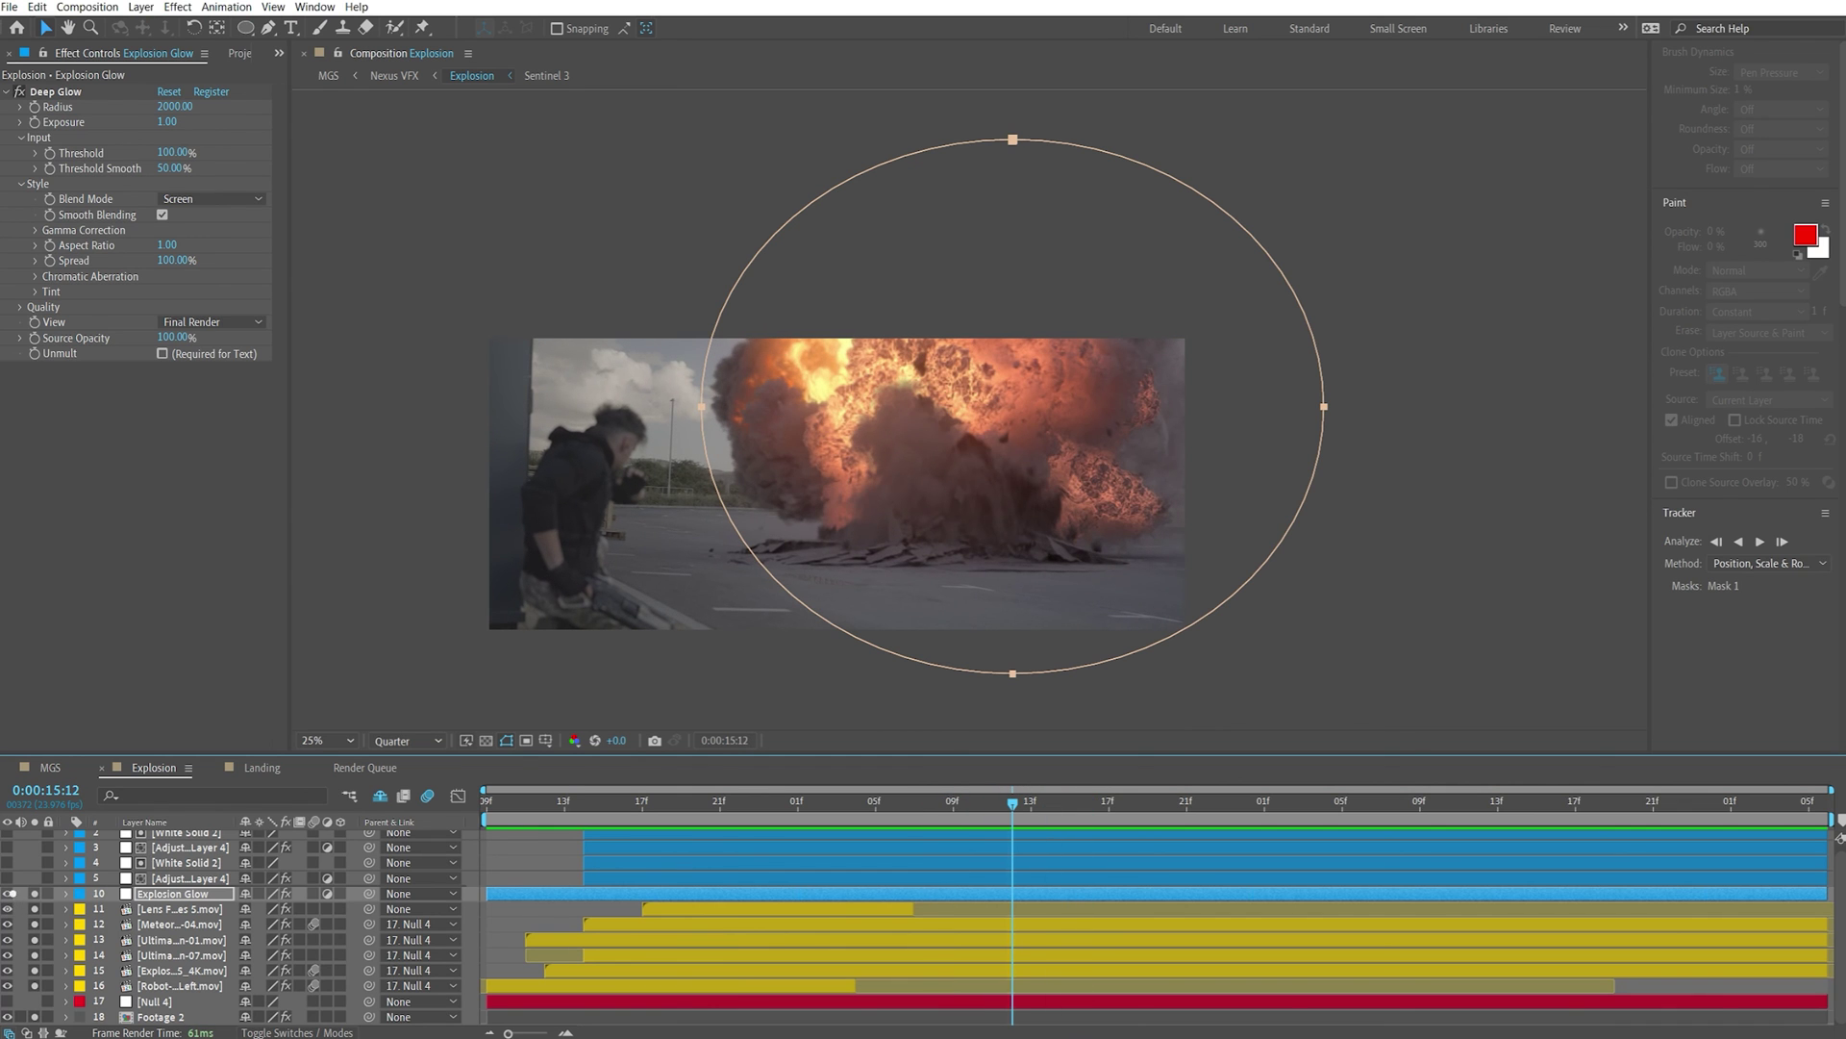
Toggle the Explosion Glow layer off and on to compare the fireball with and without the glow
{"action": "left_click", "coordinate": [34, 894]}
{"action": "left_click", "coordinate": [36, 894]}
{"action": "left_click", "coordinate": [36, 894]}
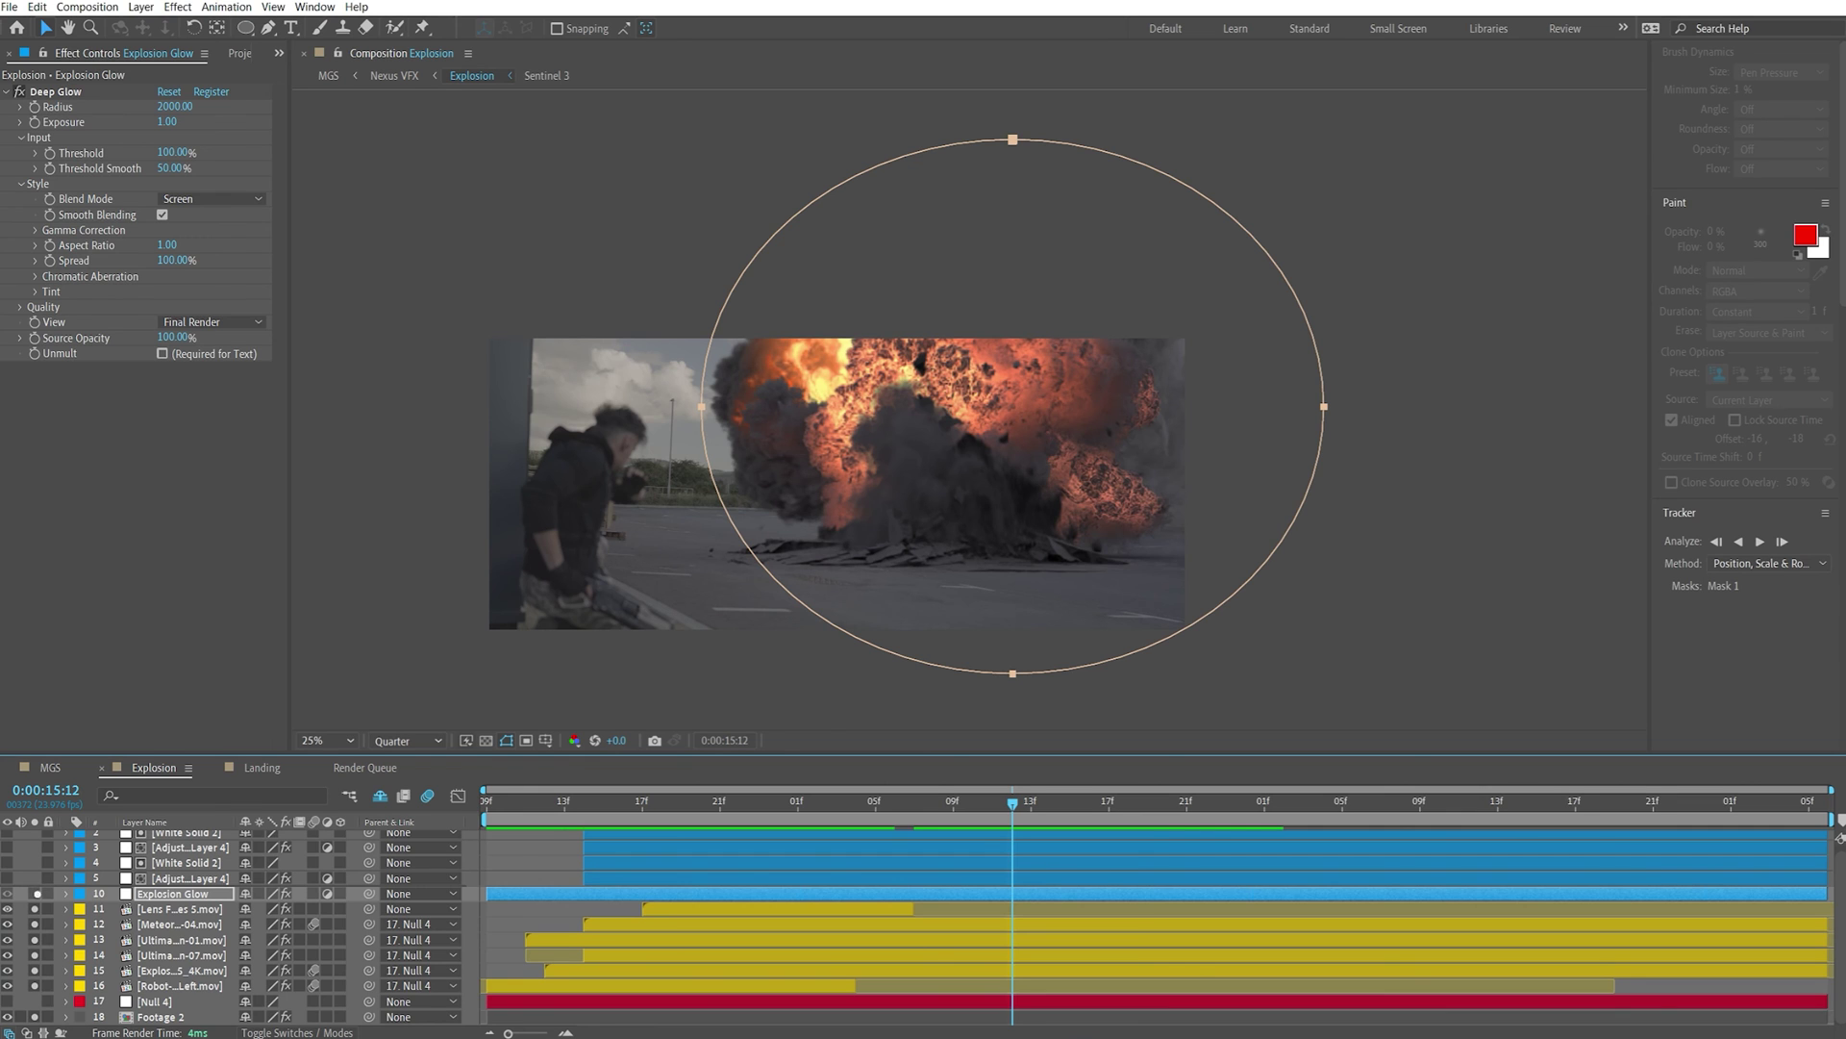
{"action": "left_click", "coordinate": [36, 893]}
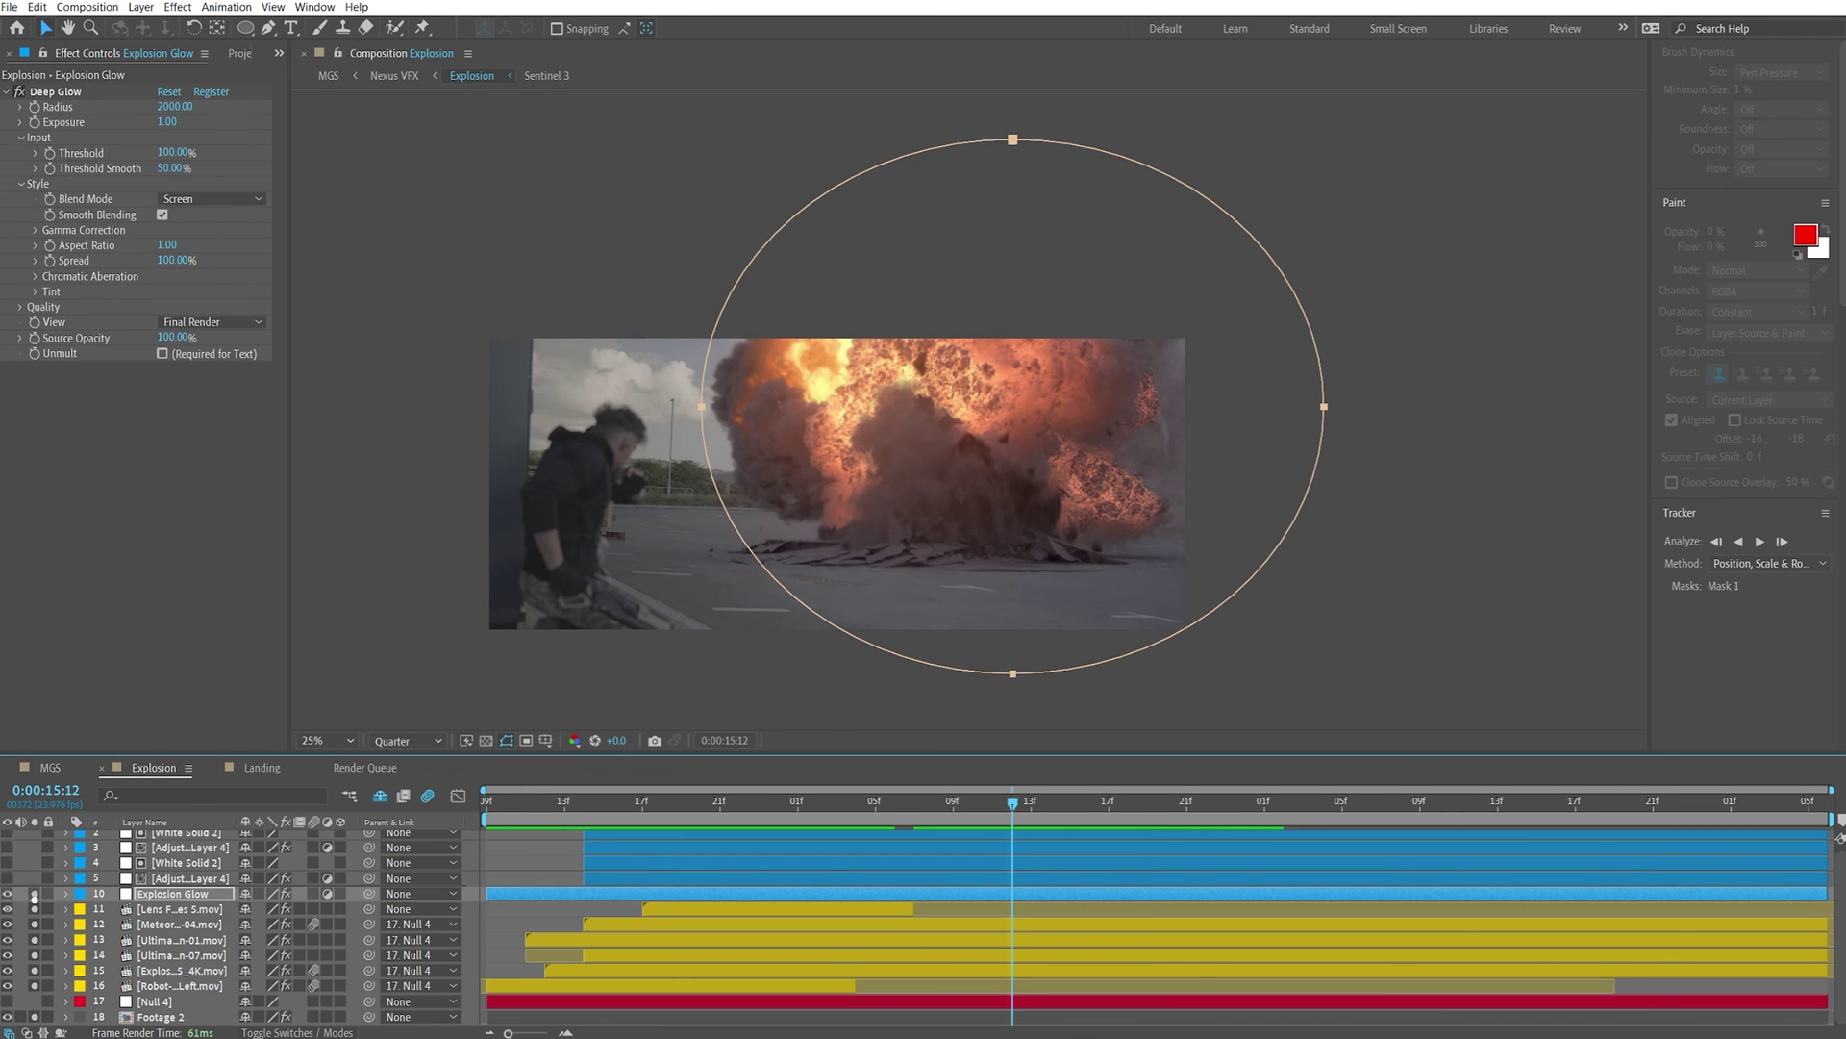
Turn off solo for the layers from Explosion Glow through Footage 2 and set the preview resolution to Full
{"action": "left_click_drag", "start_coordinate": [35, 893], "coordinate": [36, 1016]}
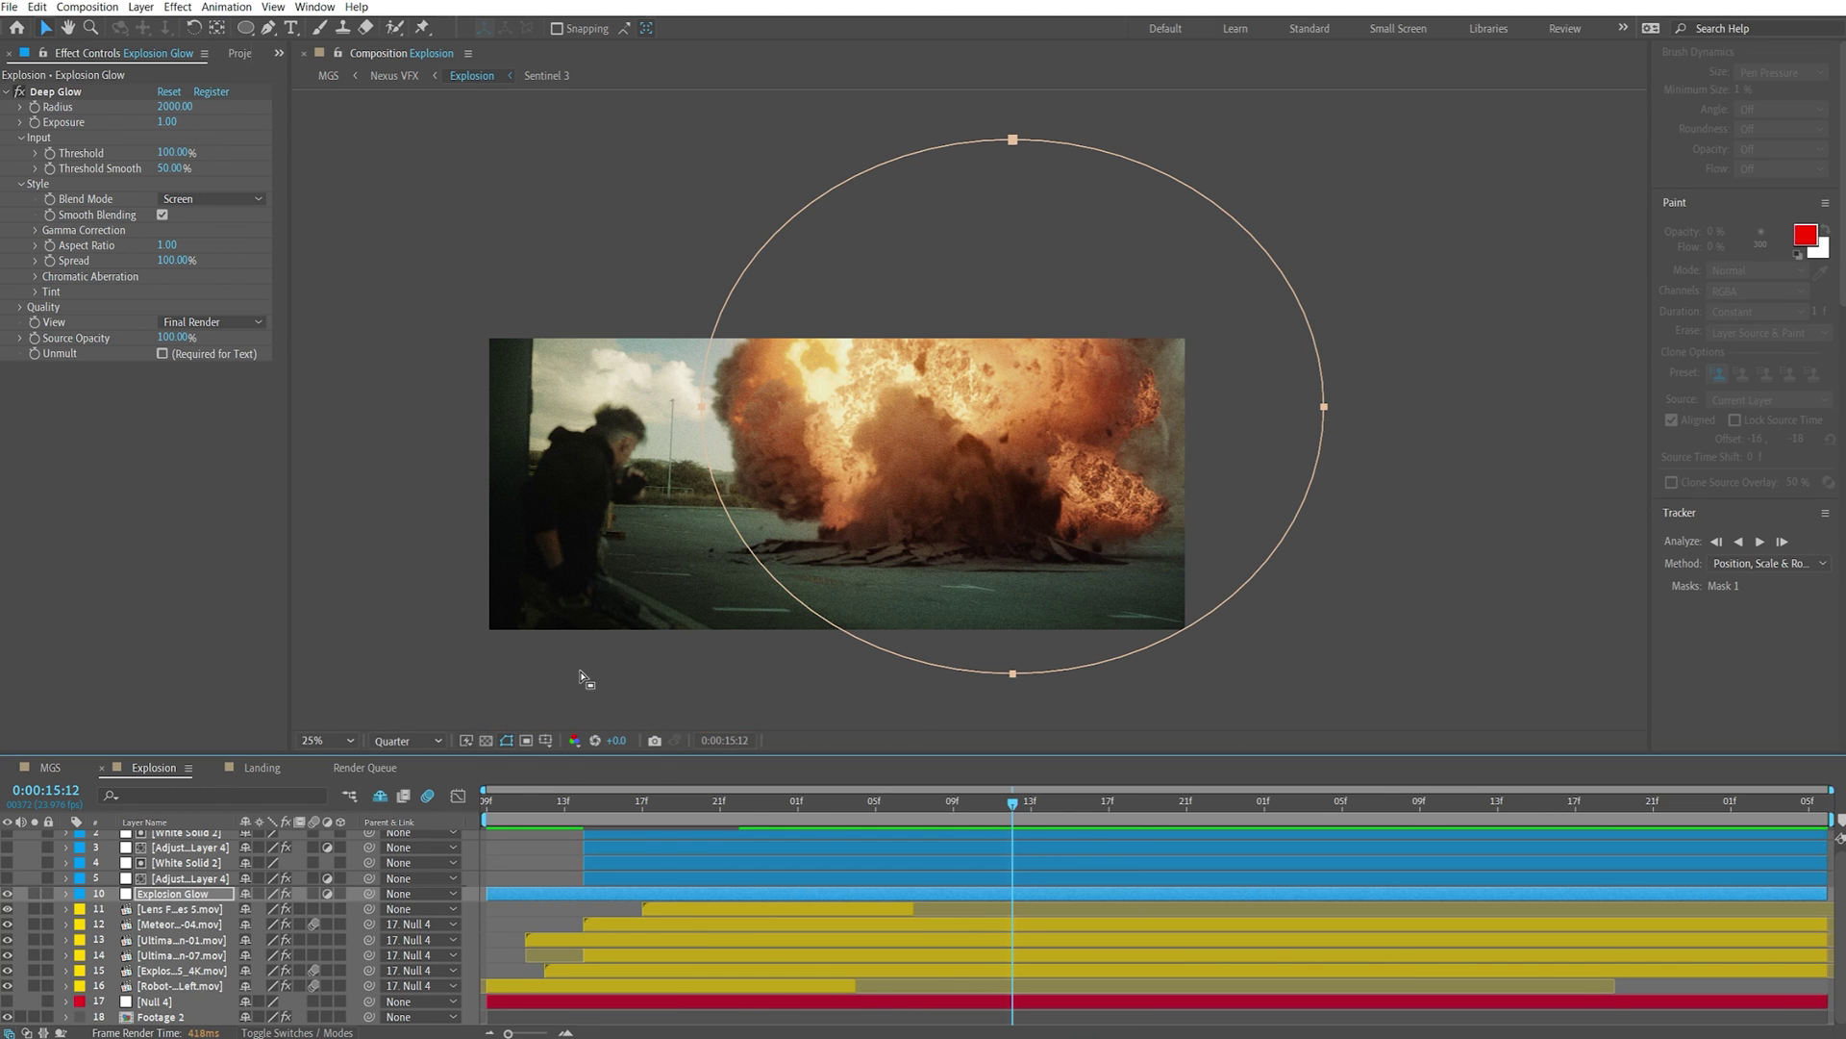
{"action": "left_click", "coordinate": [406, 741]}
{"action": "left_click", "coordinate": [404, 780]}
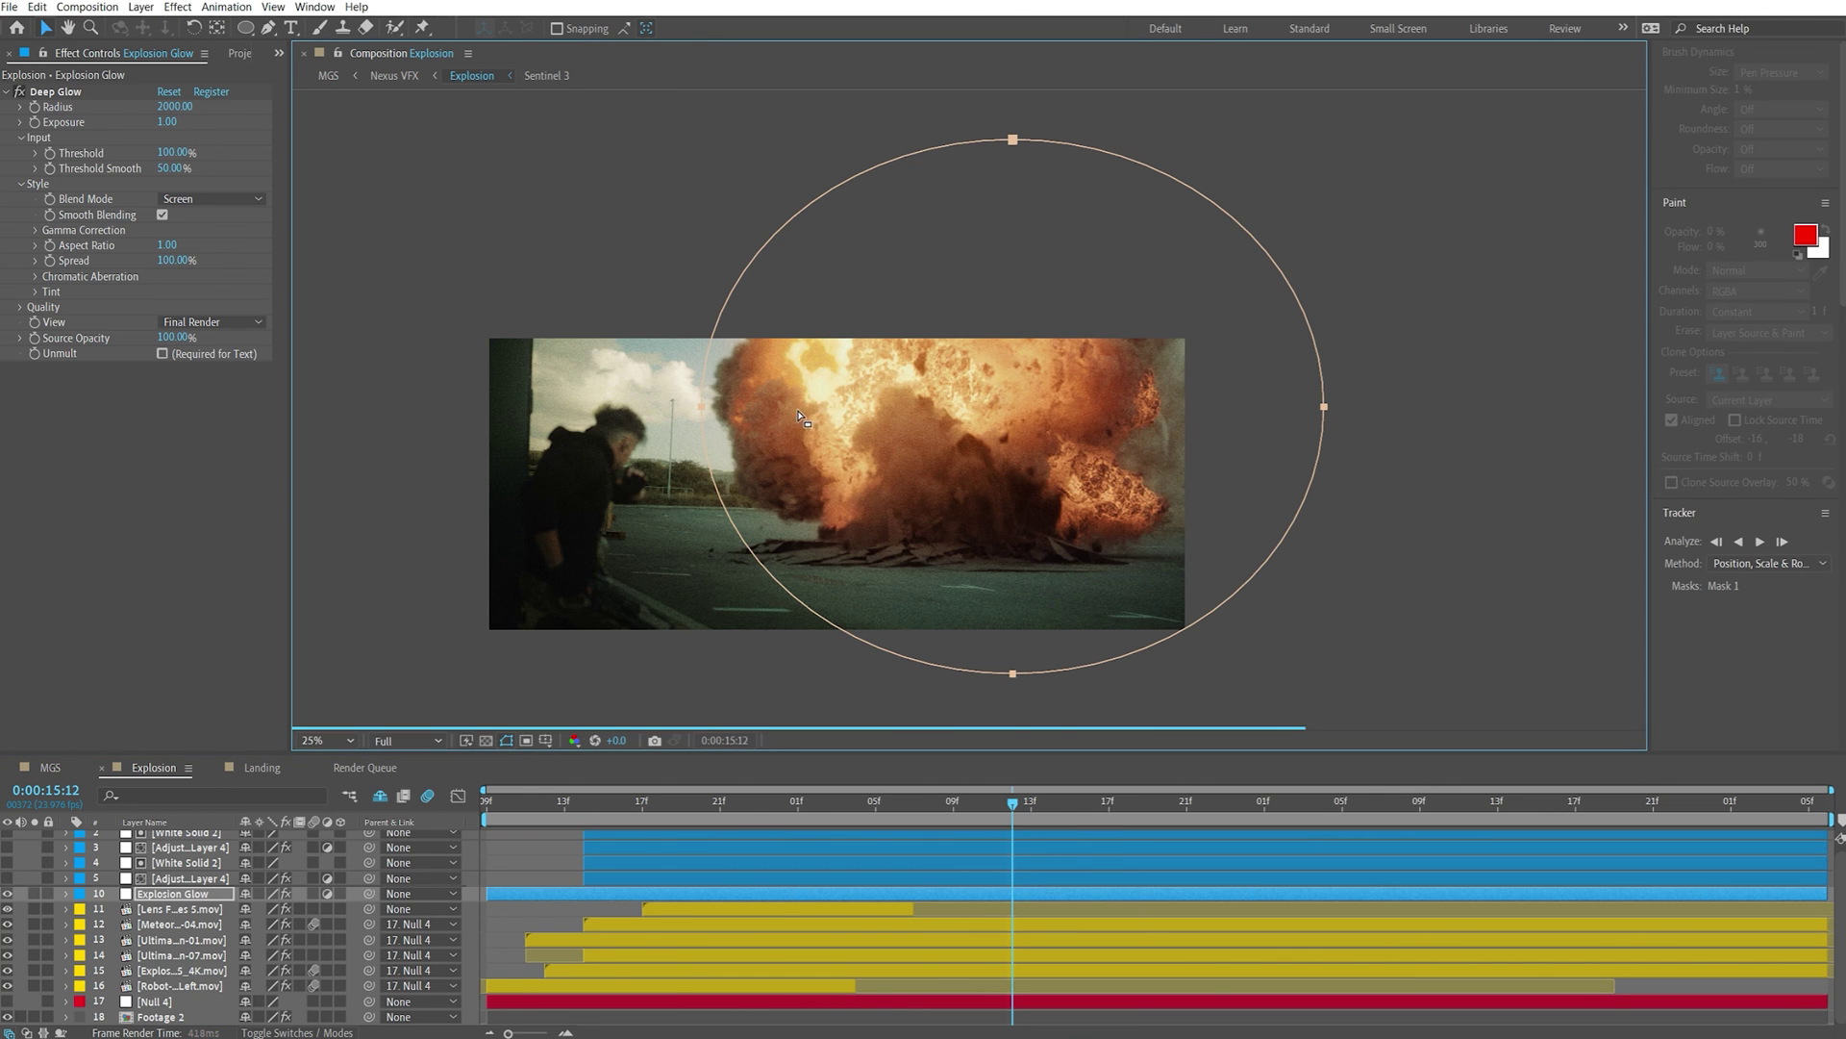
Examine the graded explosion at 100% magnification, and zoom back out to 33.3% to view the whole frame
{"action": "left_click_drag", "start_coordinate": [731, 400], "coordinate": [848, 341]}
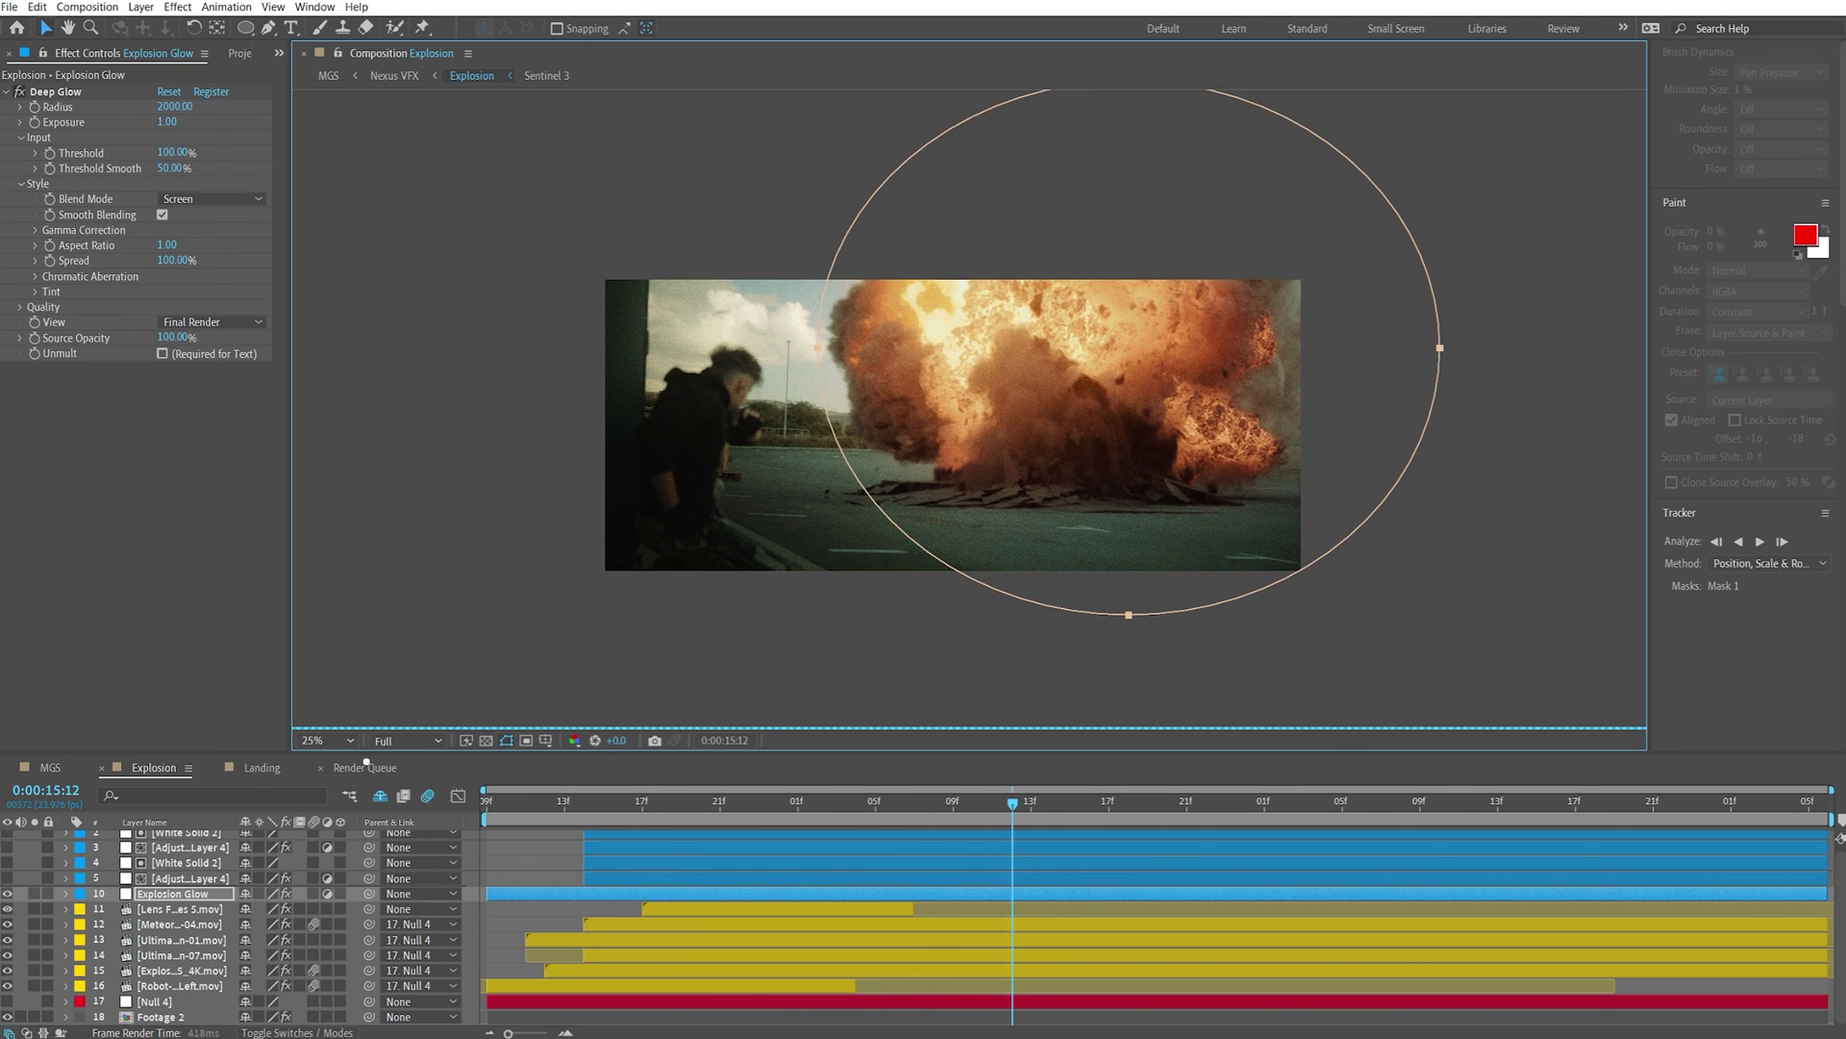
{"action": "left_click", "coordinate": [338, 743]}
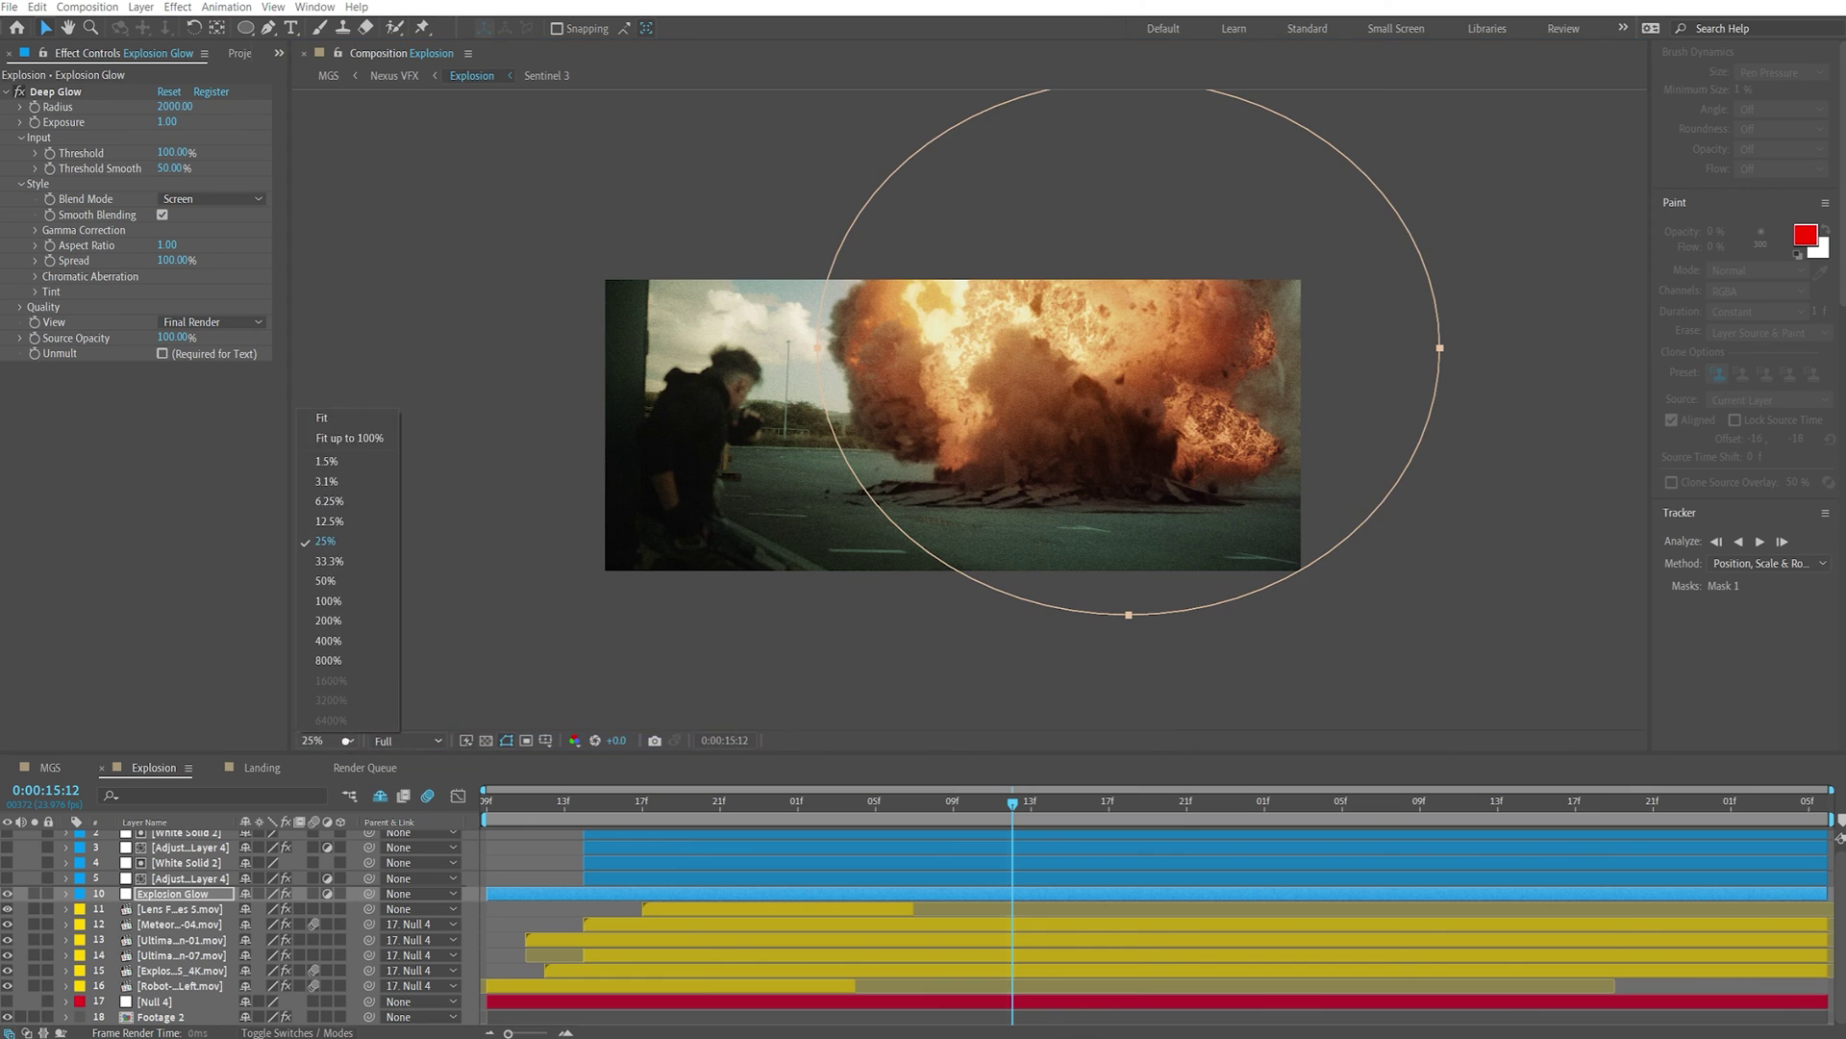
{"action": "left_click", "coordinate": [348, 577]}
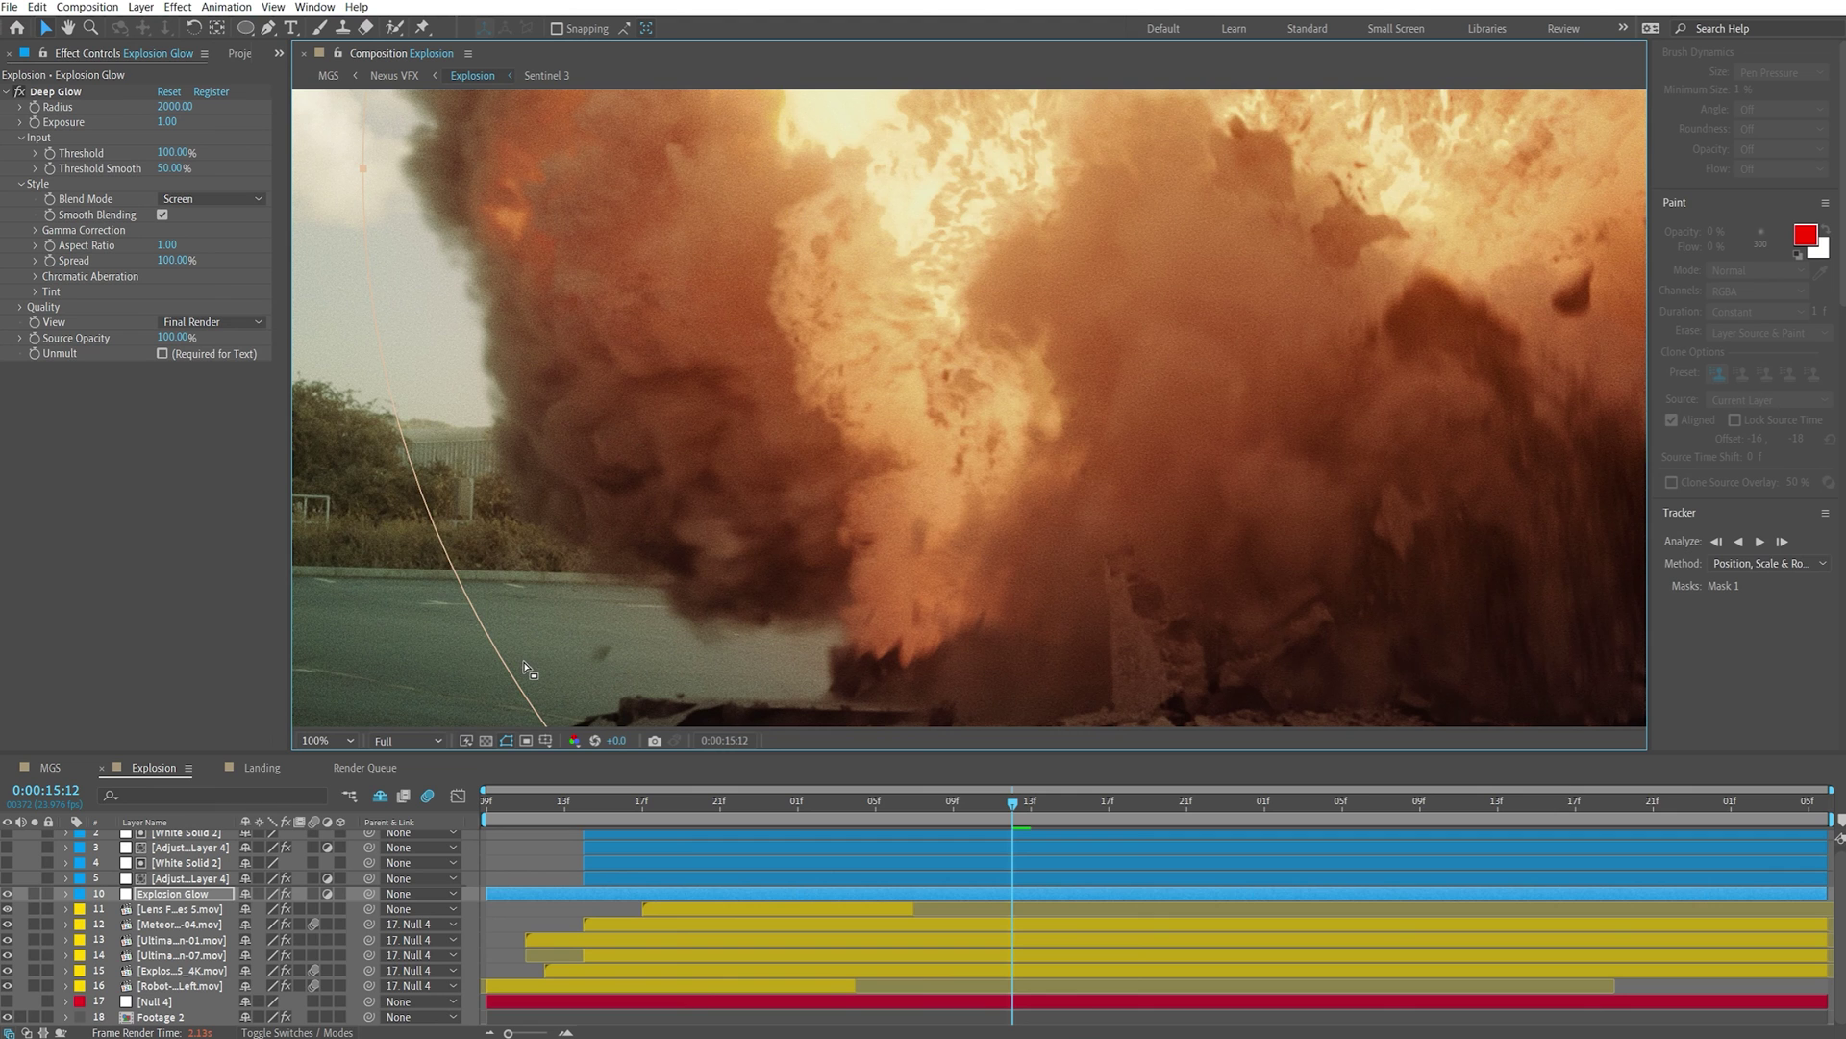
{"action": "left_click", "coordinate": [325, 740]}
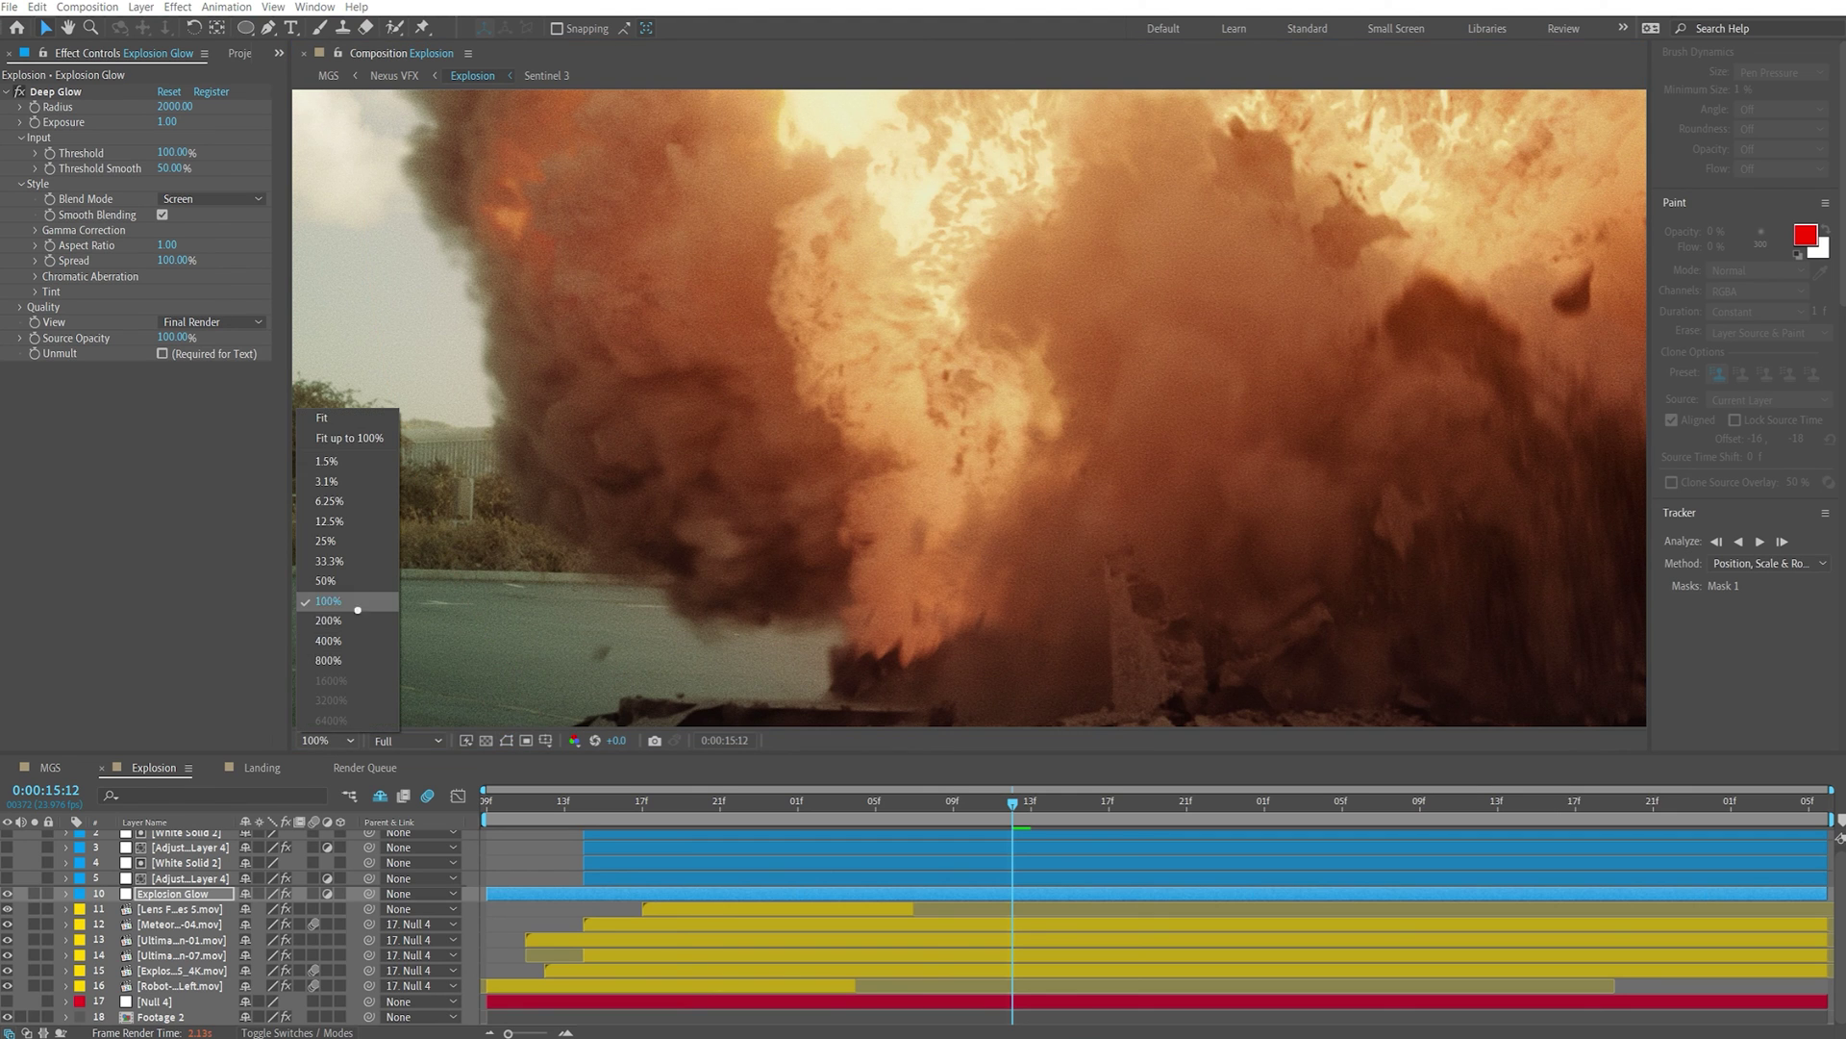
{"action": "left_click", "coordinate": [327, 580]}
{"action": "left_click_drag", "start_coordinate": [1195, 441], "coordinate": [990, 466]}
{"action": "left_click_drag", "start_coordinate": [626, 523], "coordinate": [1035, 490]}
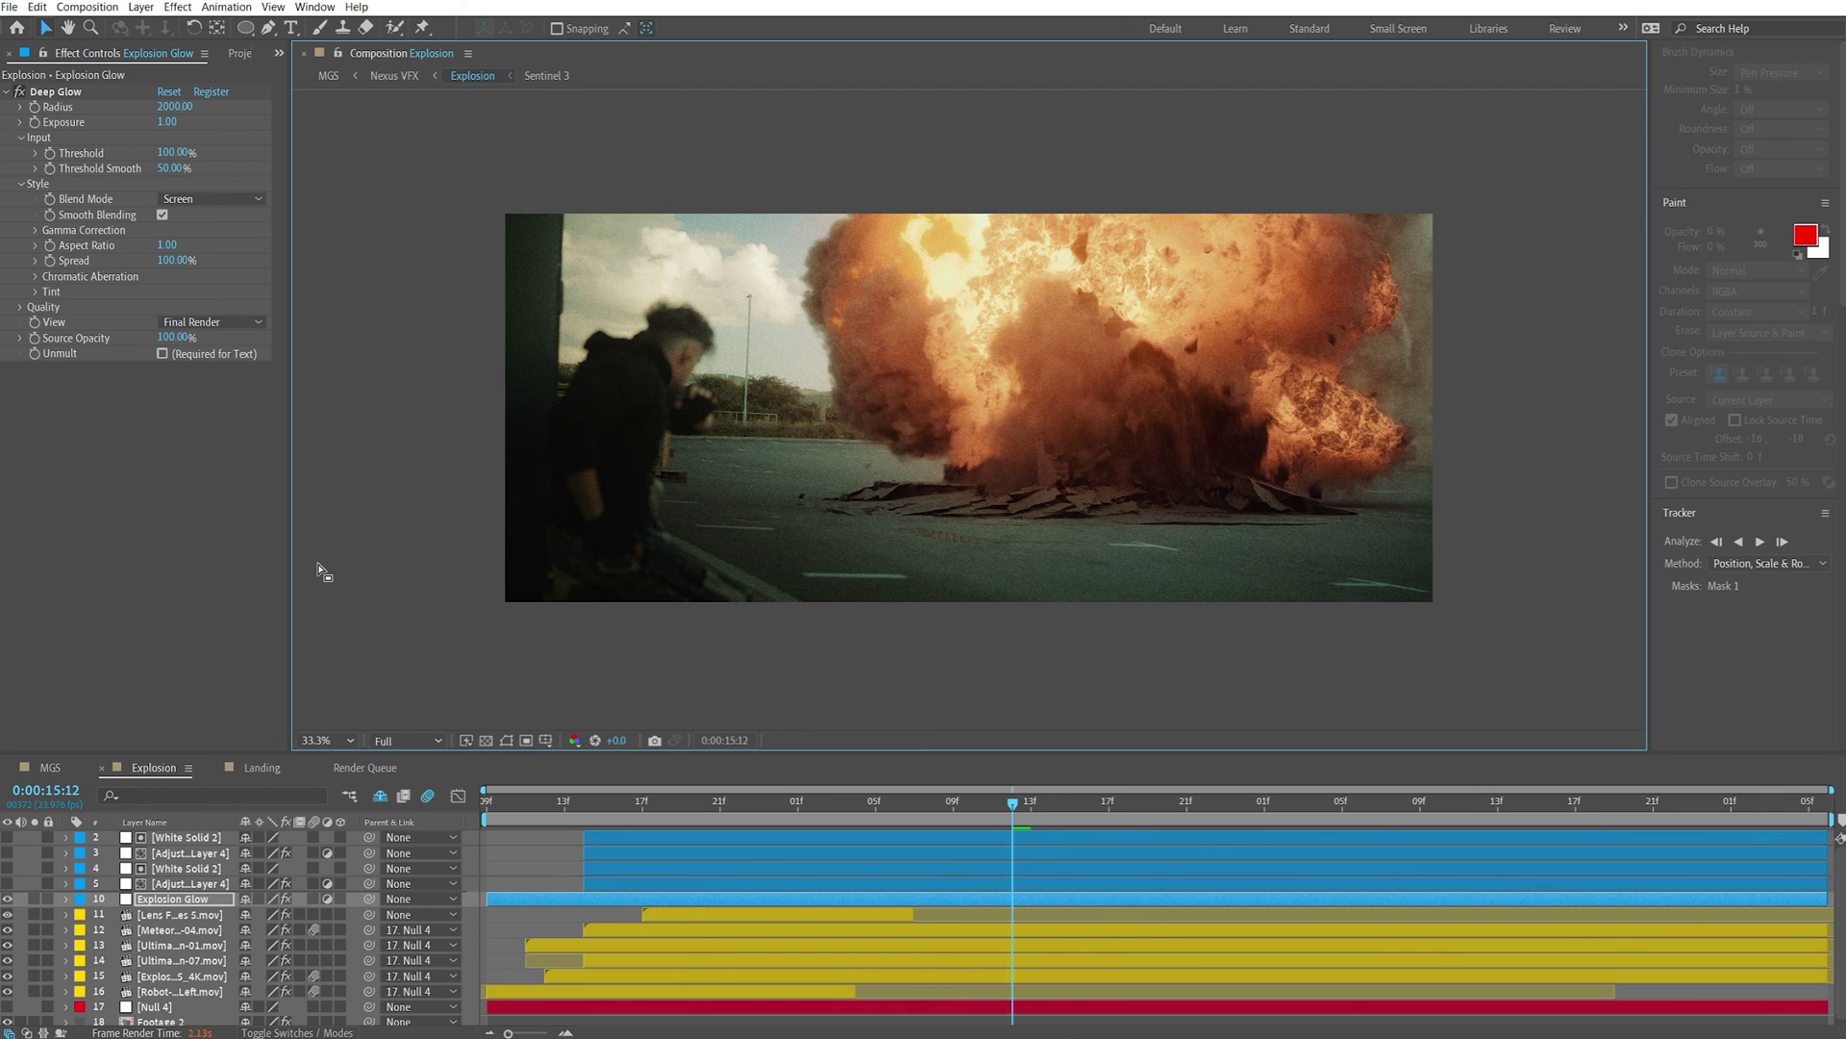
Go to frame 0:00:14:16 at the start of the Invert Flash layer and set the preview resolution to Quarter
{"action": "key", "text": "shift+/"}
{"action": "left_click", "coordinate": [160, 853]}
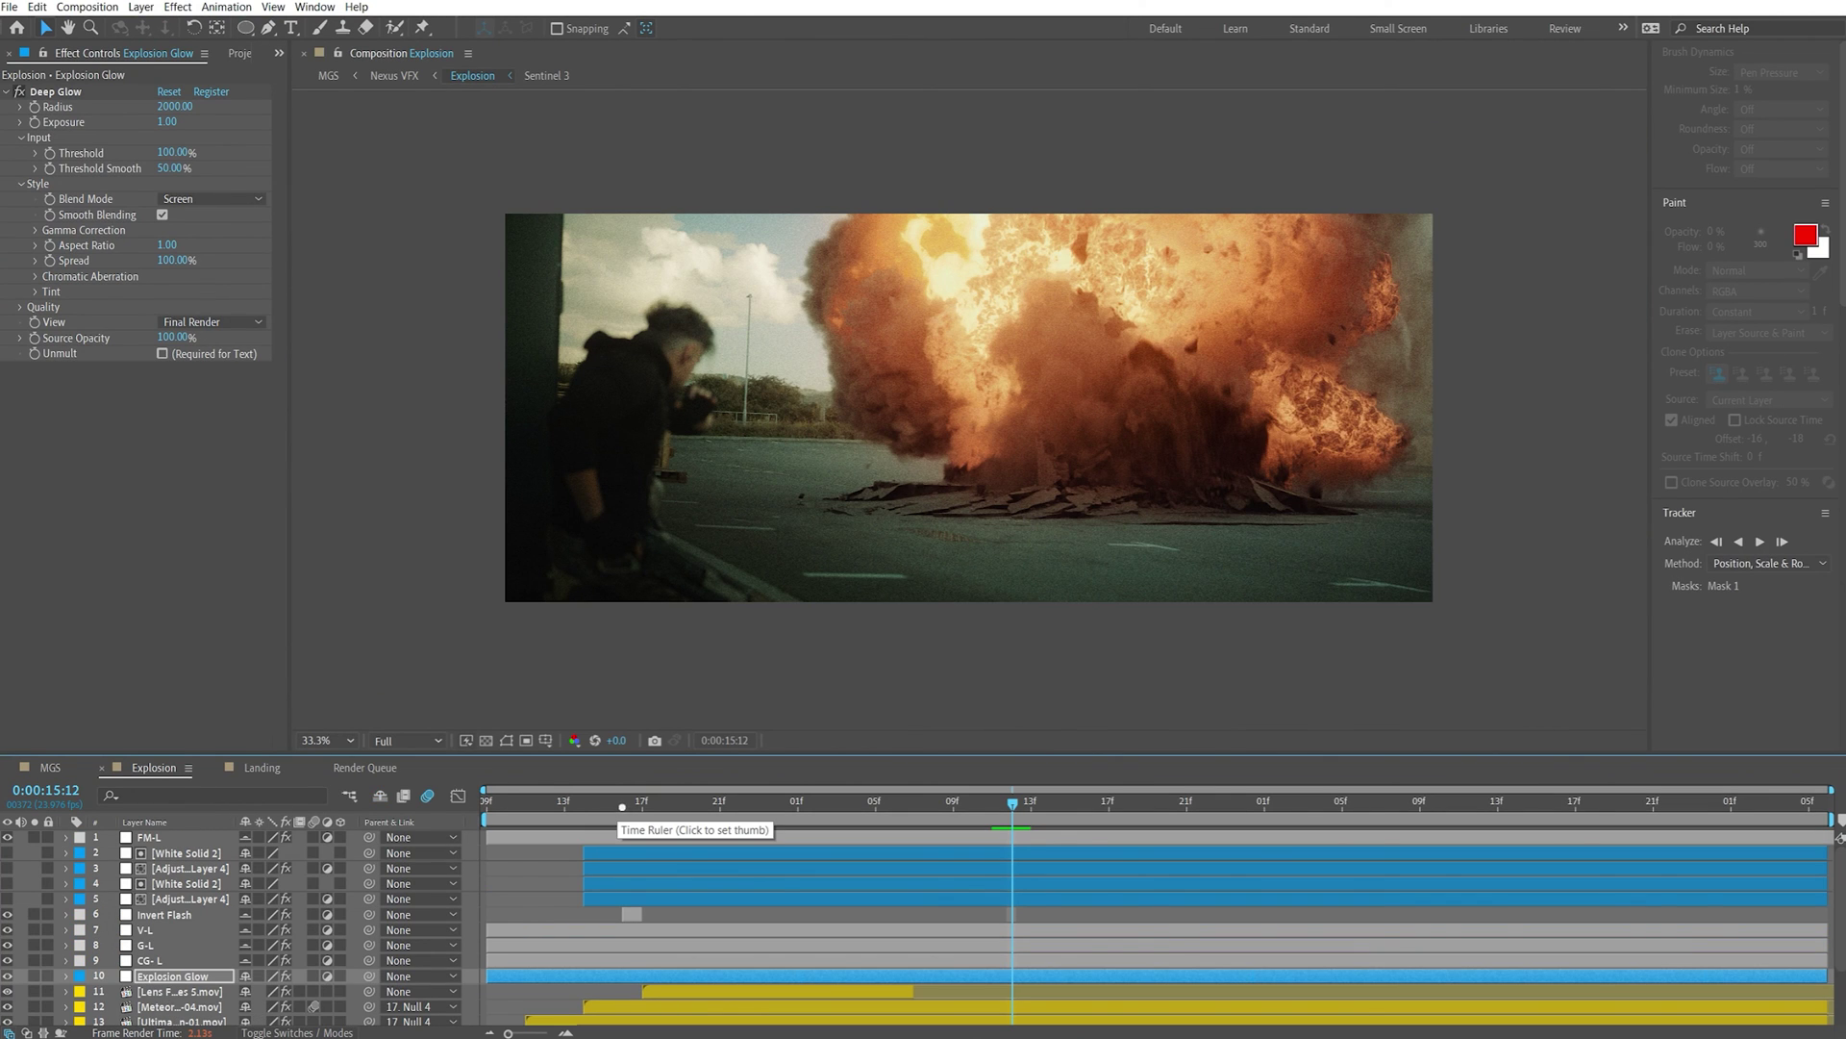
{"action": "left_click", "coordinate": [623, 808]}
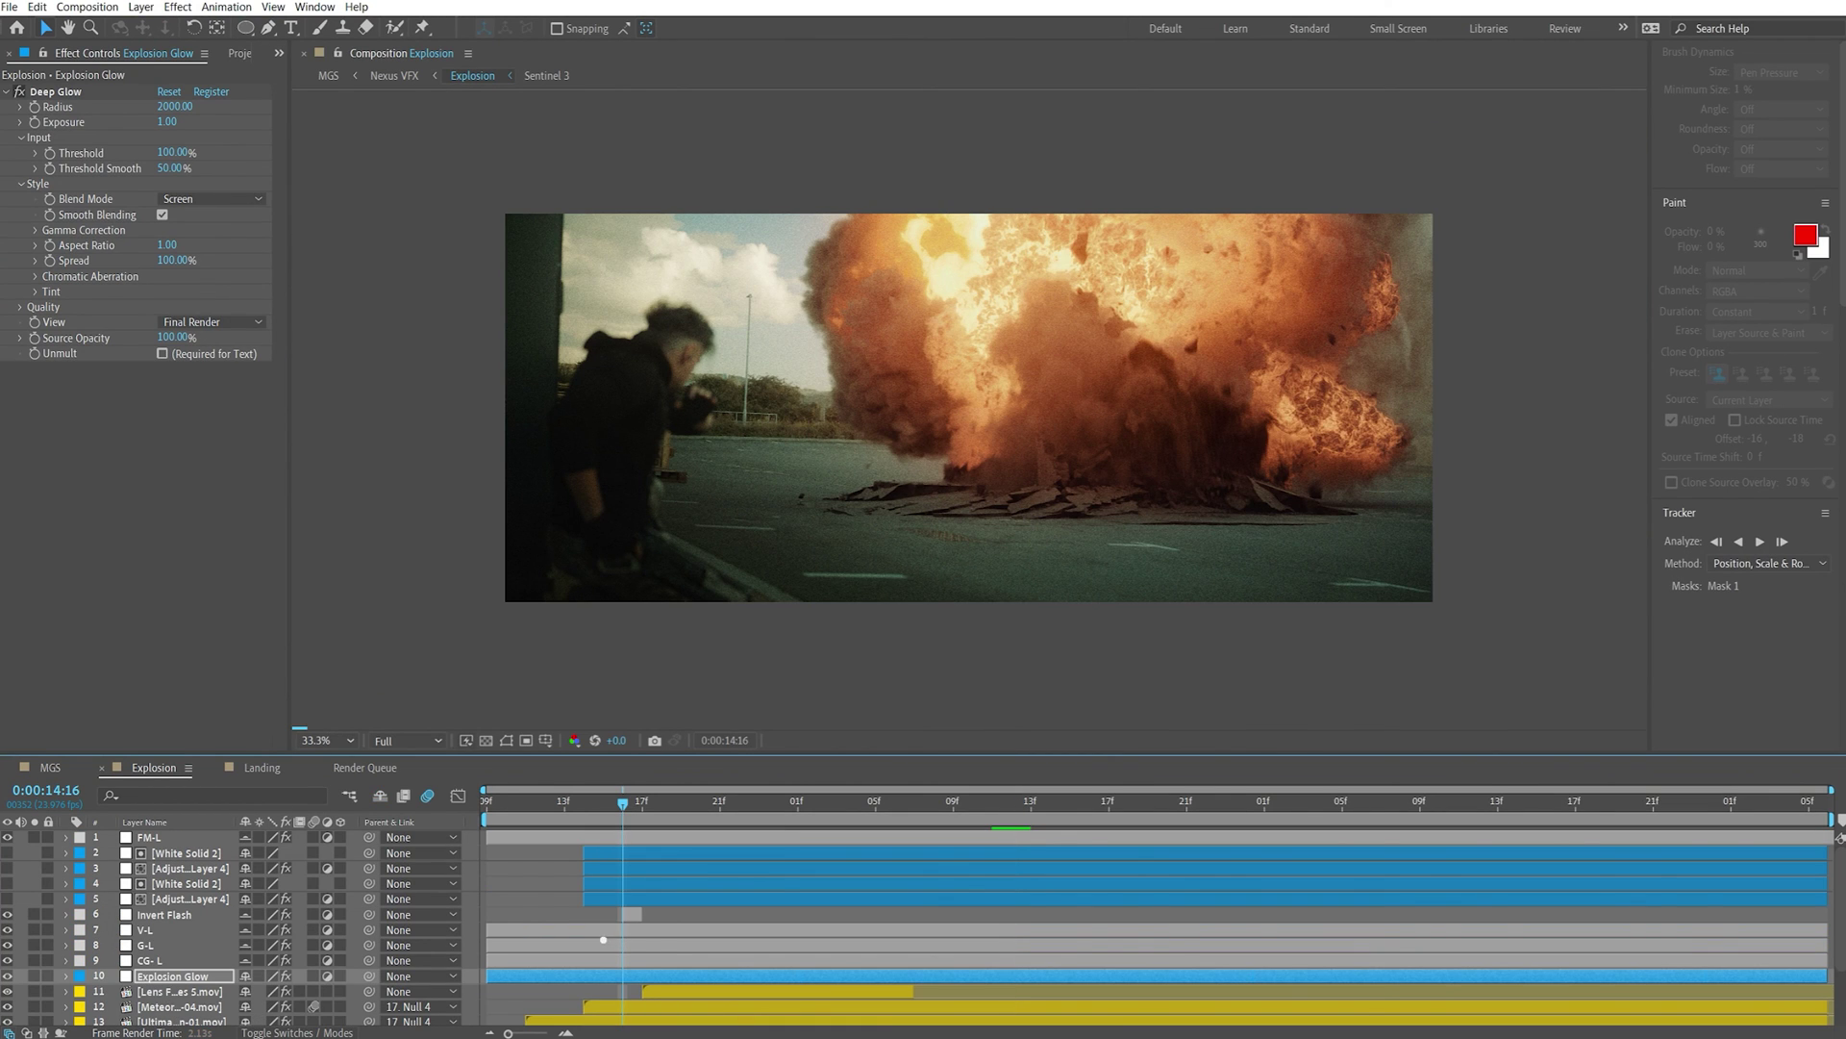
{"action": "left_click", "coordinate": [402, 743]}
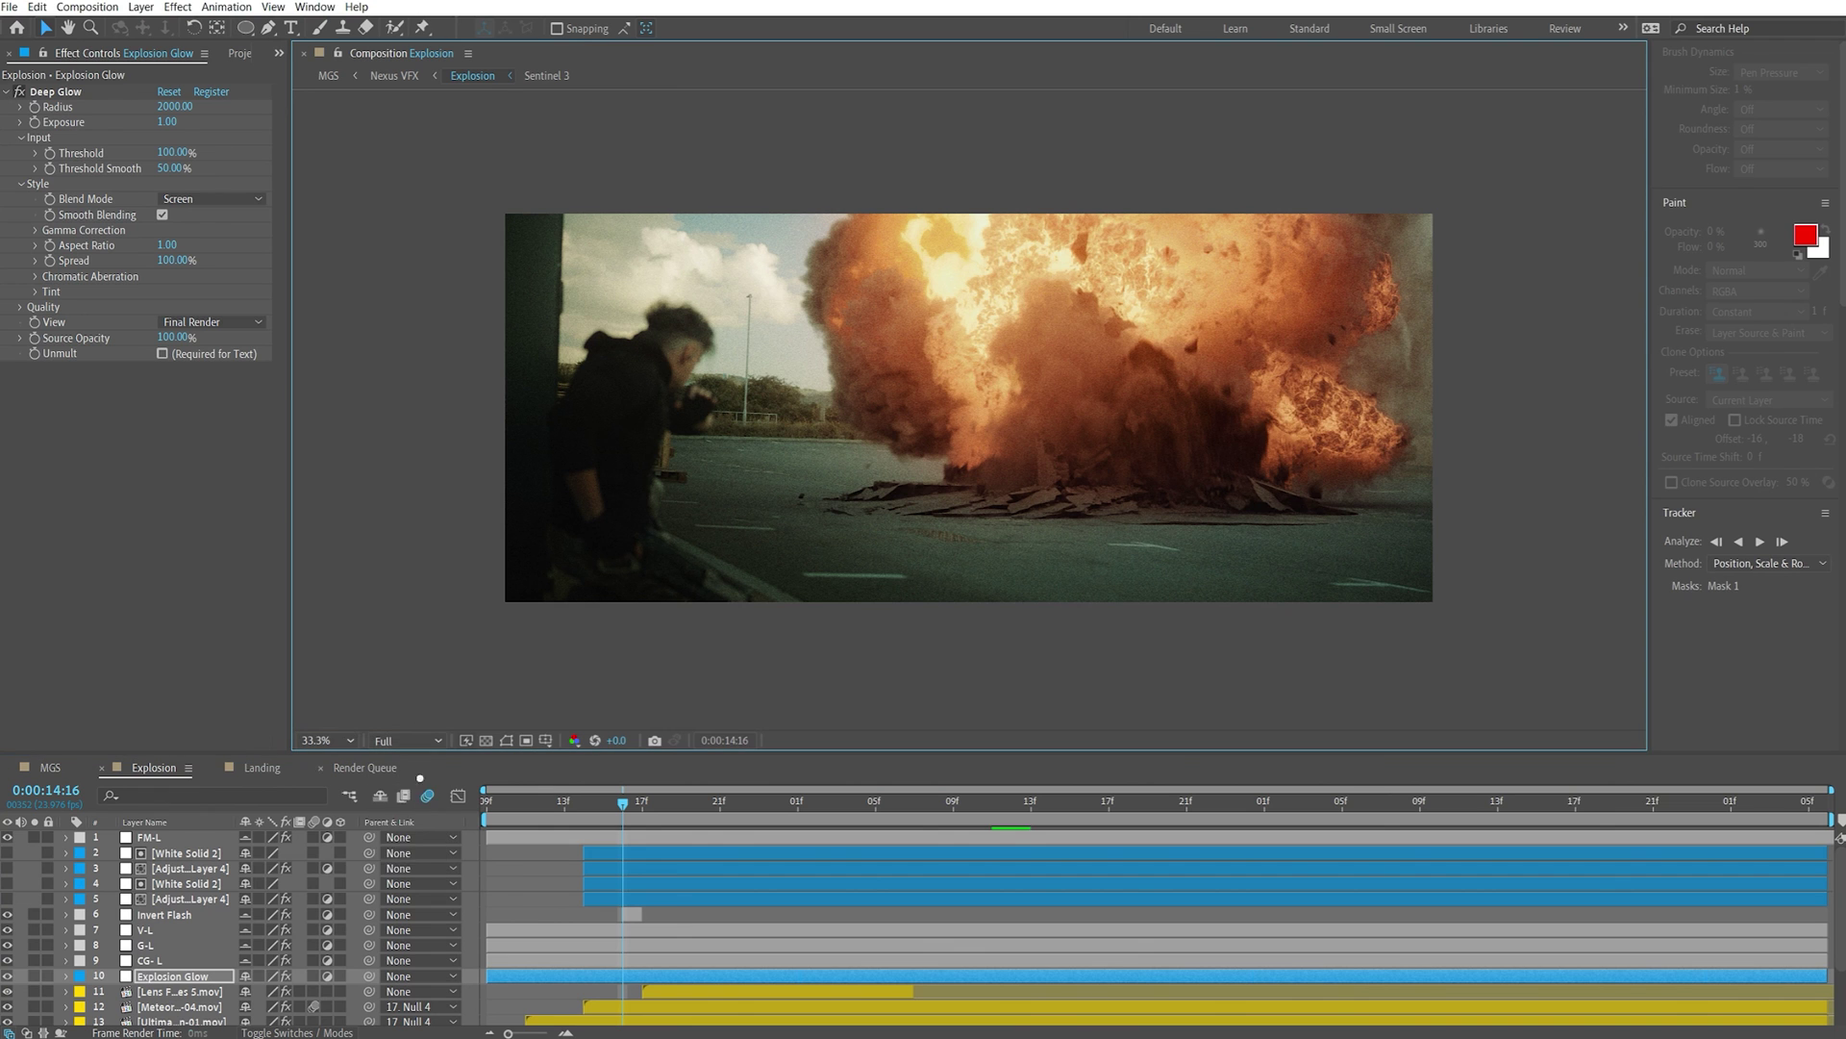
{"action": "left_click", "coordinate": [413, 839]}
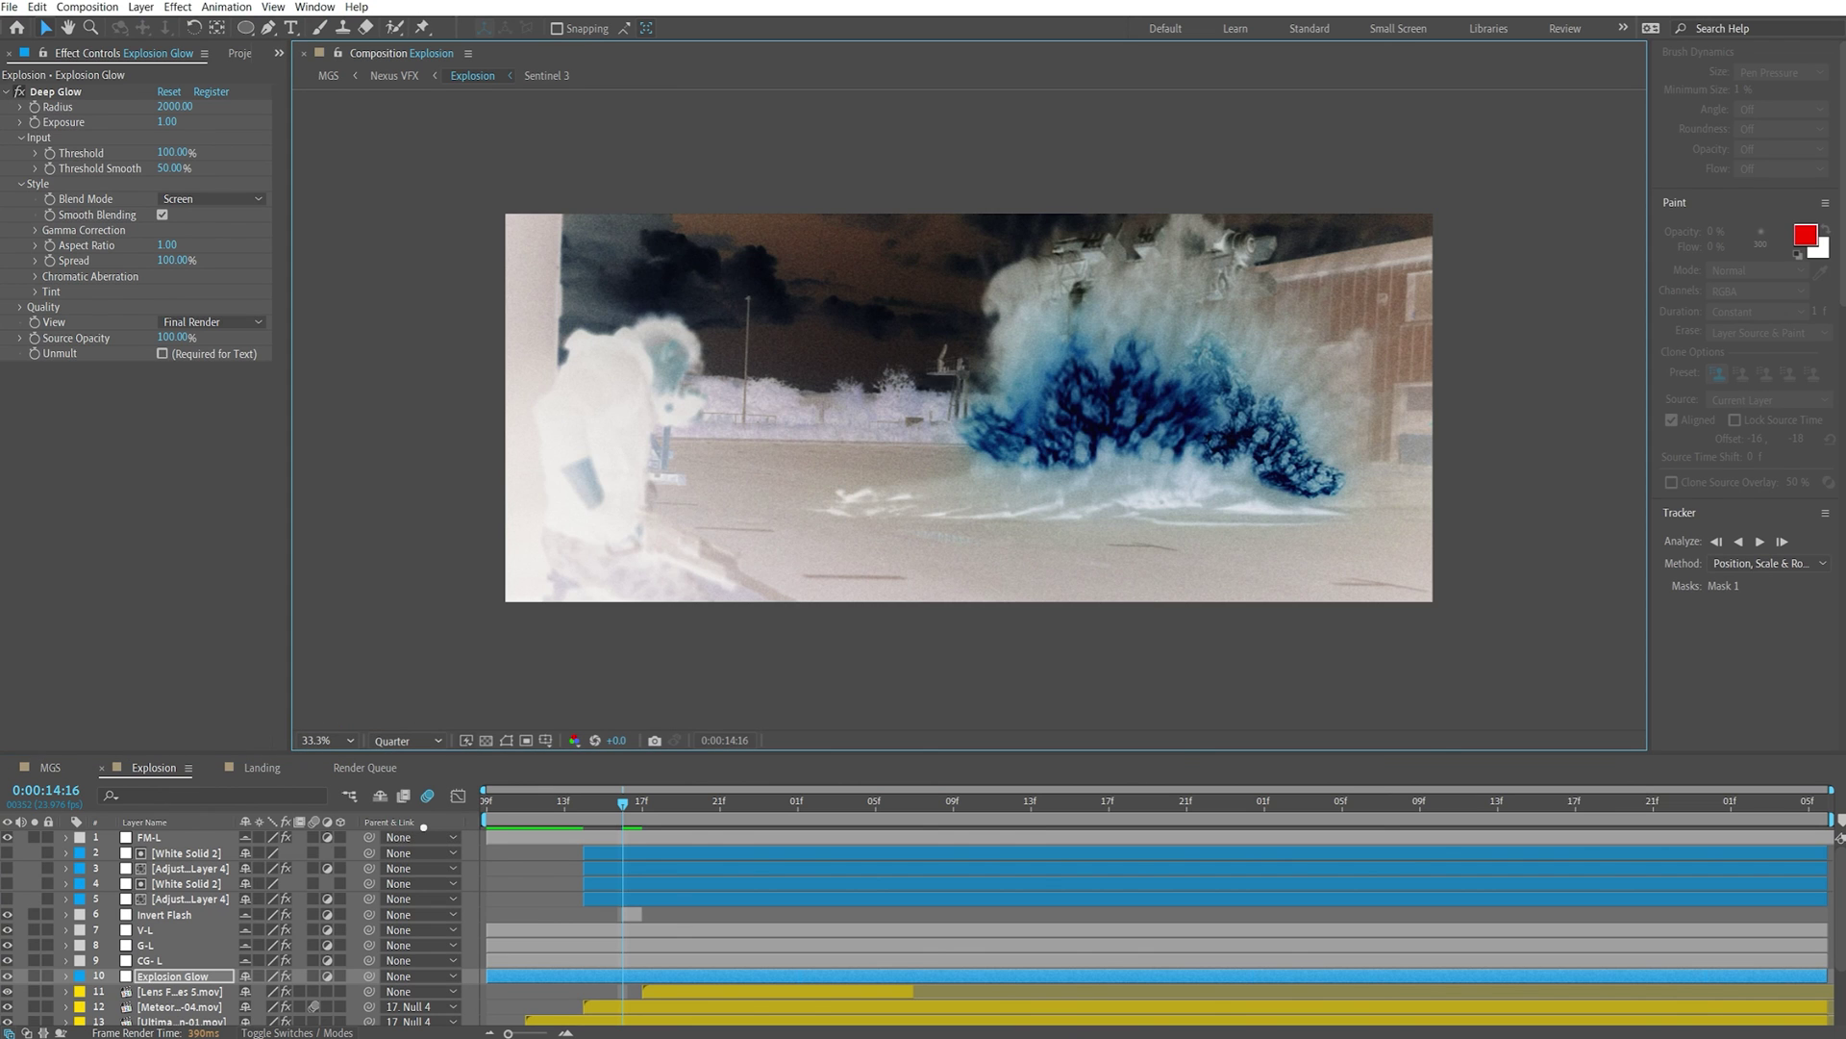
Step between frames 0:00:14:15 and 0:00:14:17 to examine the inverted frame, ending on 0:00:14:16
{"action": "key", "text": "Page_Up"}
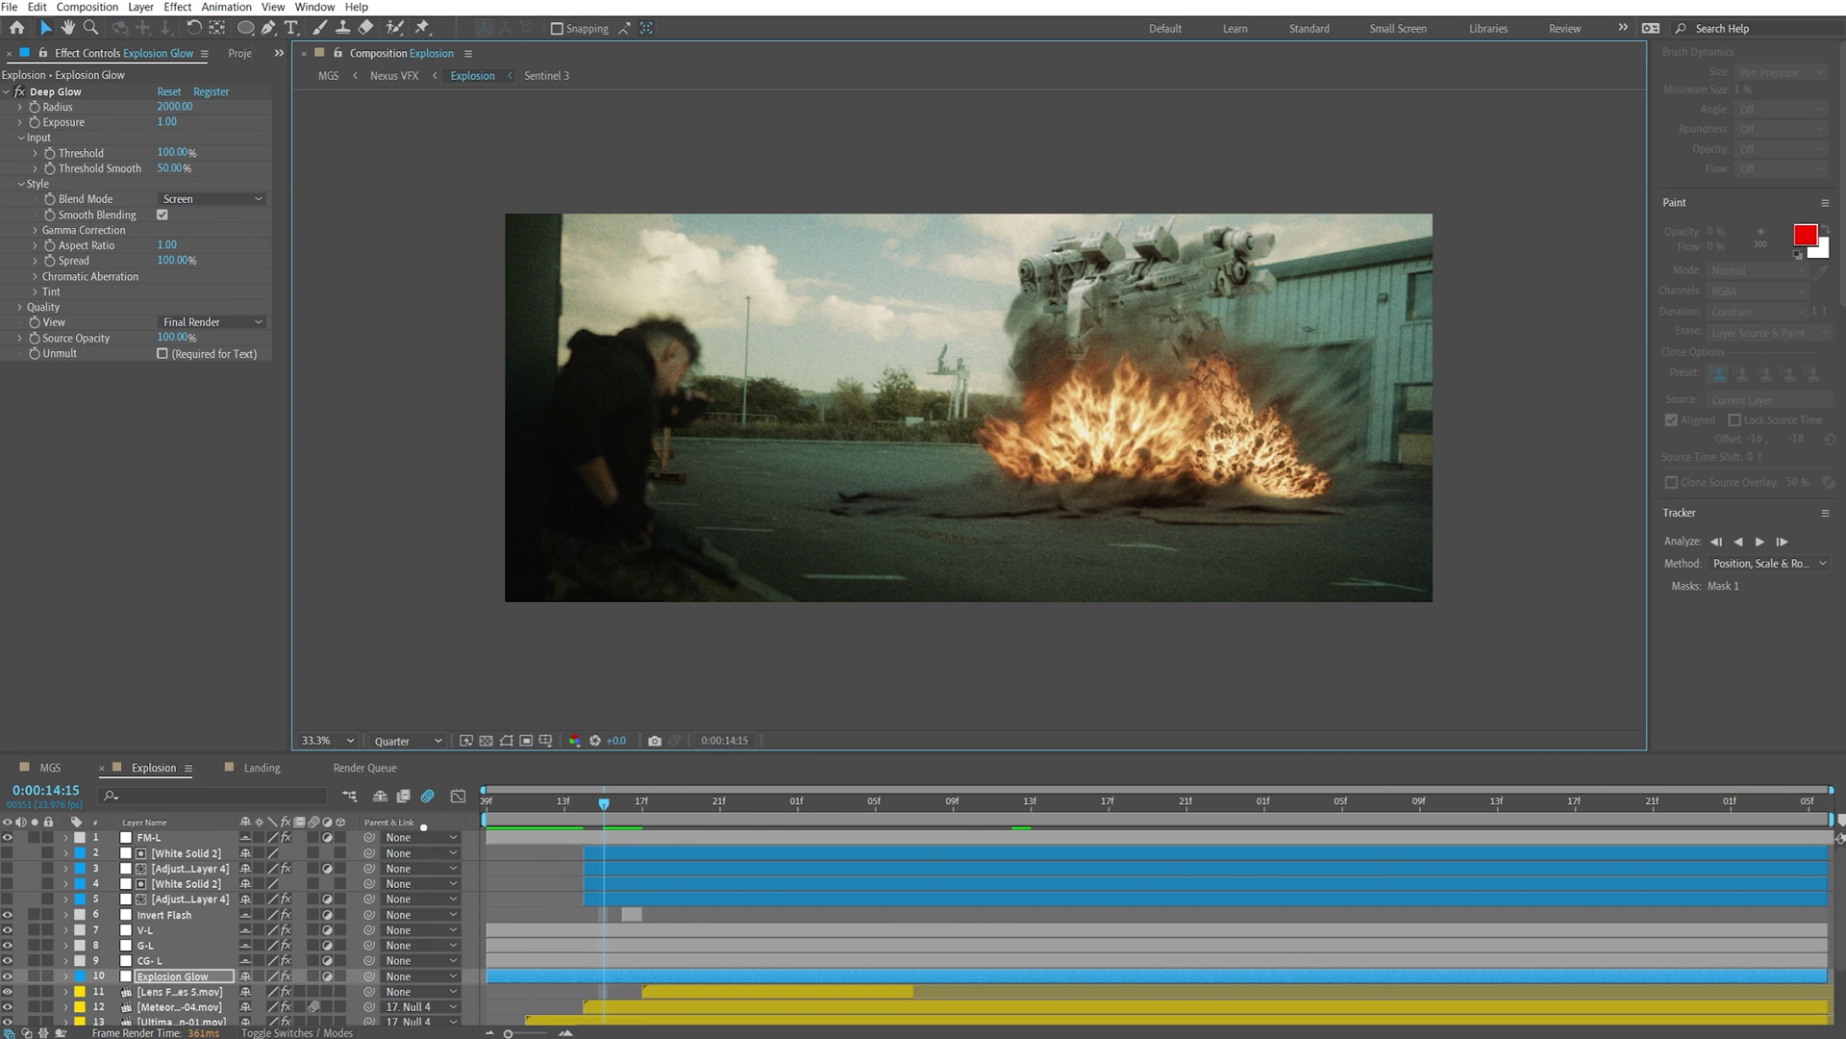
{"action": "key", "text": "Page_Down"}
{"action": "key", "text": "Page_Down"}
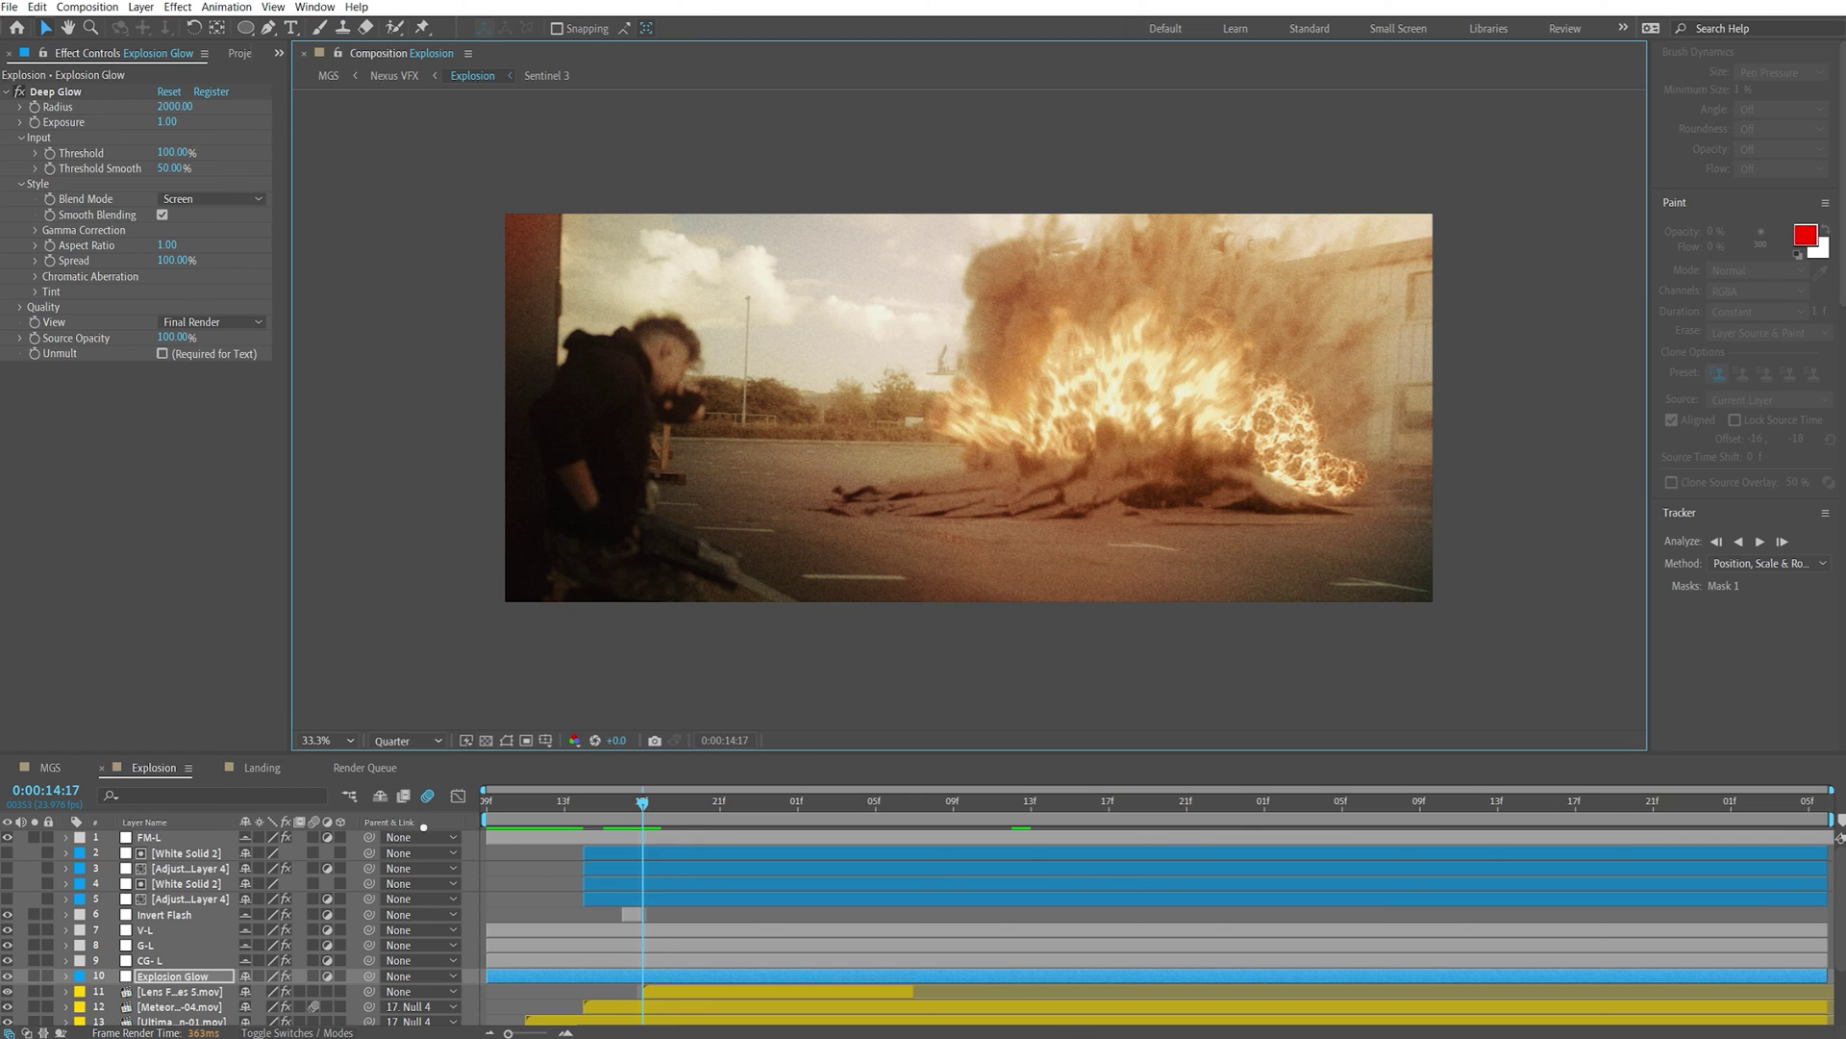
{"action": "key", "text": "Page_Up"}
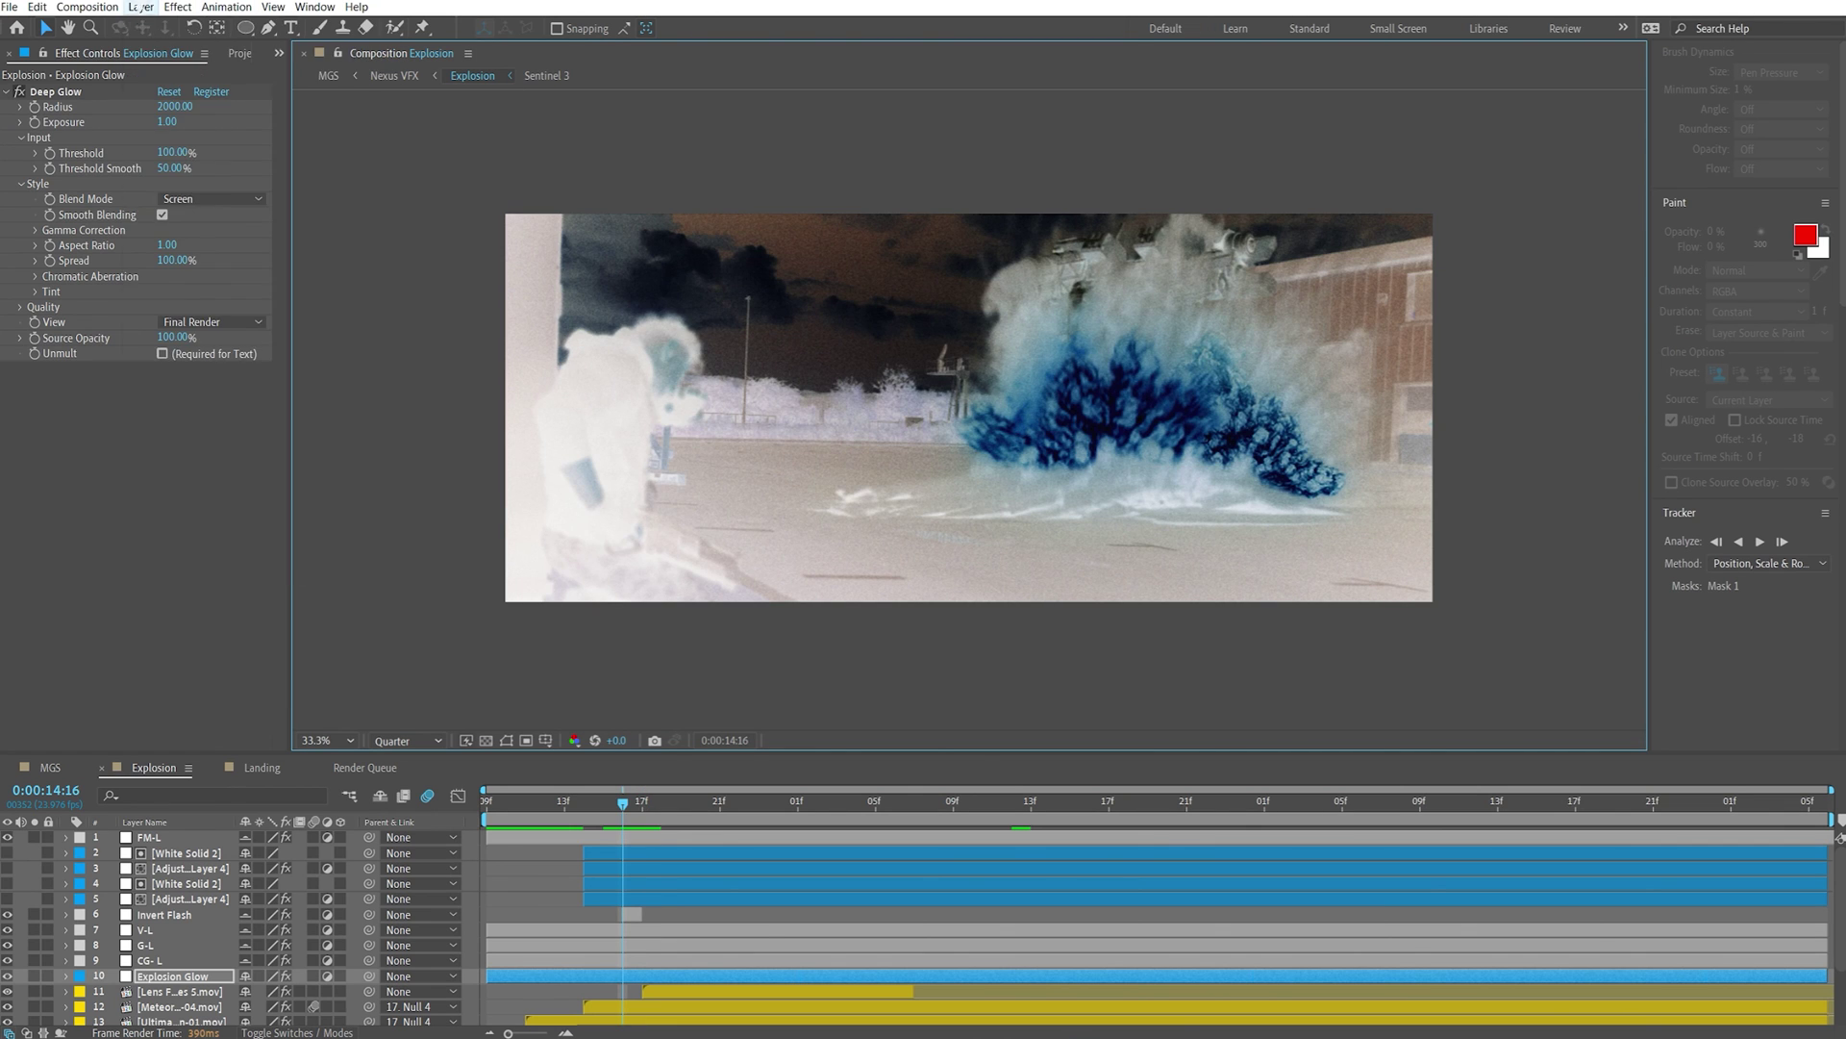
Locate the command for a new adjustment layer, select Invert Flash, and find Invert among the Channel effects
{"action": "left_click", "coordinate": [140, 7]}
{"action": "mouse_move", "coordinate": [173, 26]}
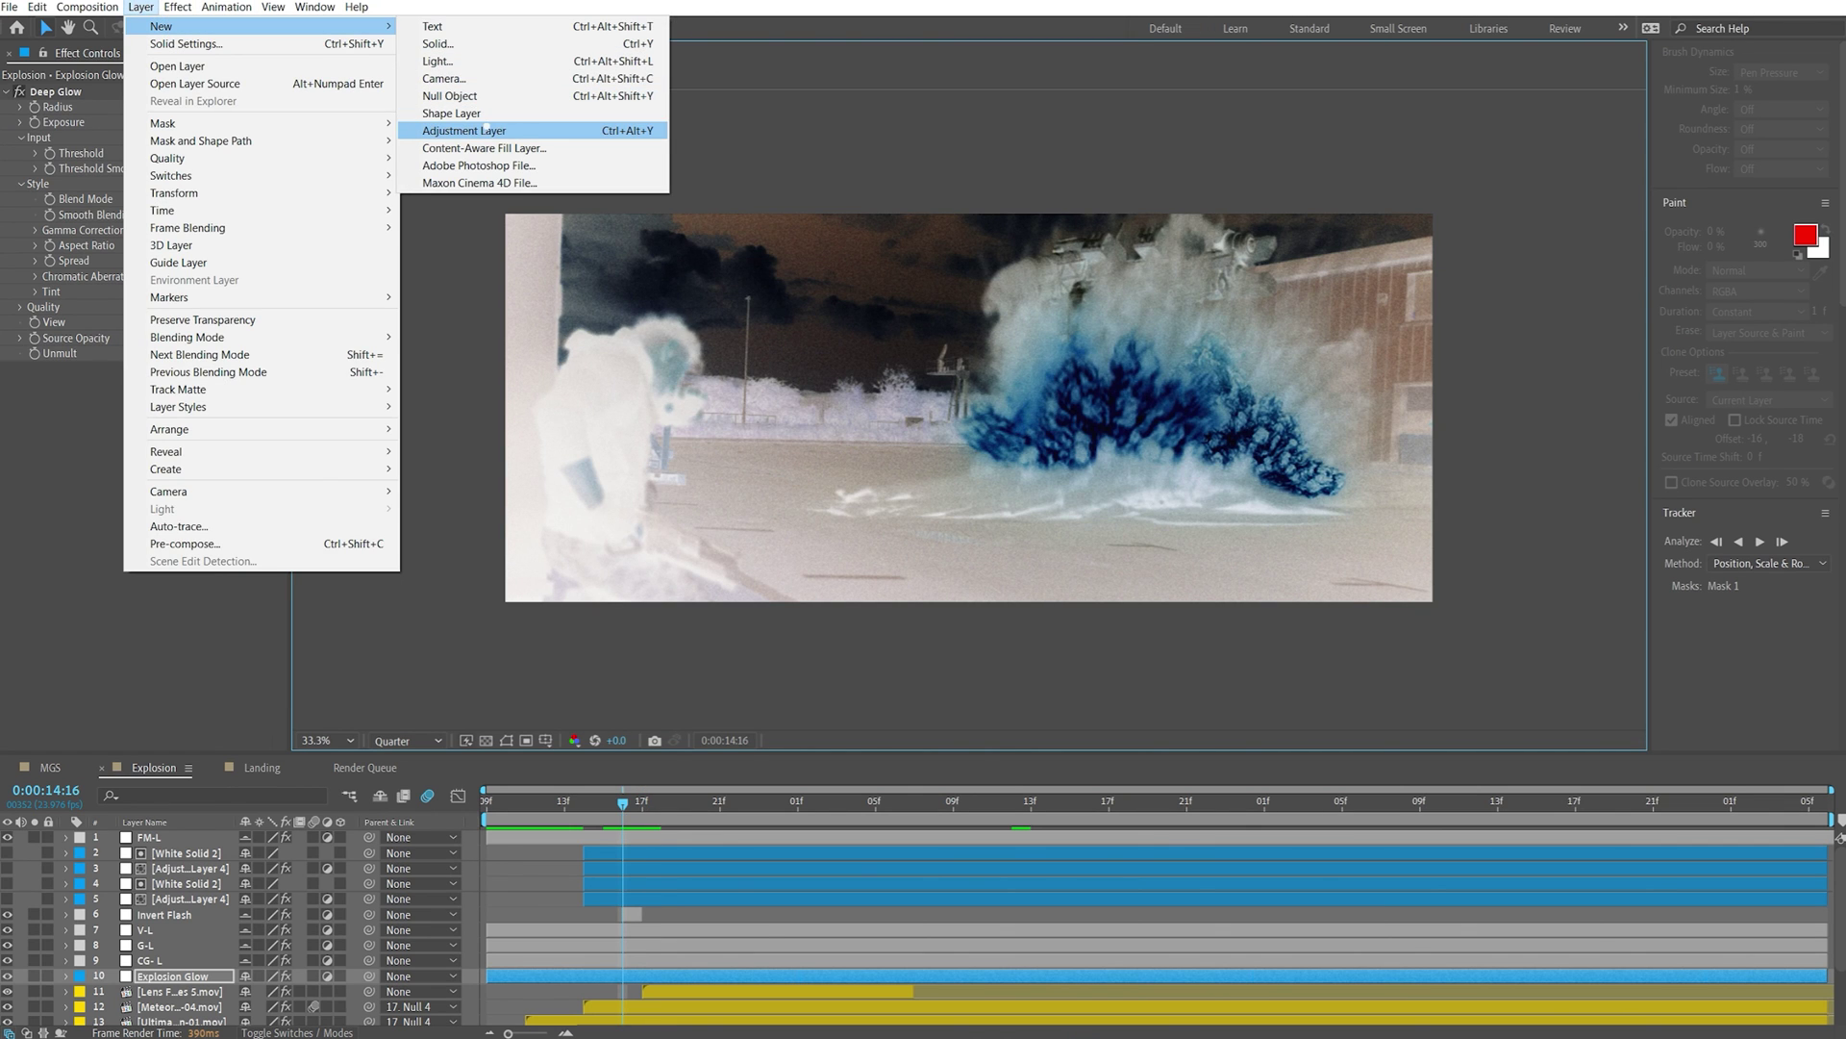
{"action": "left_click", "coordinate": [165, 914]}
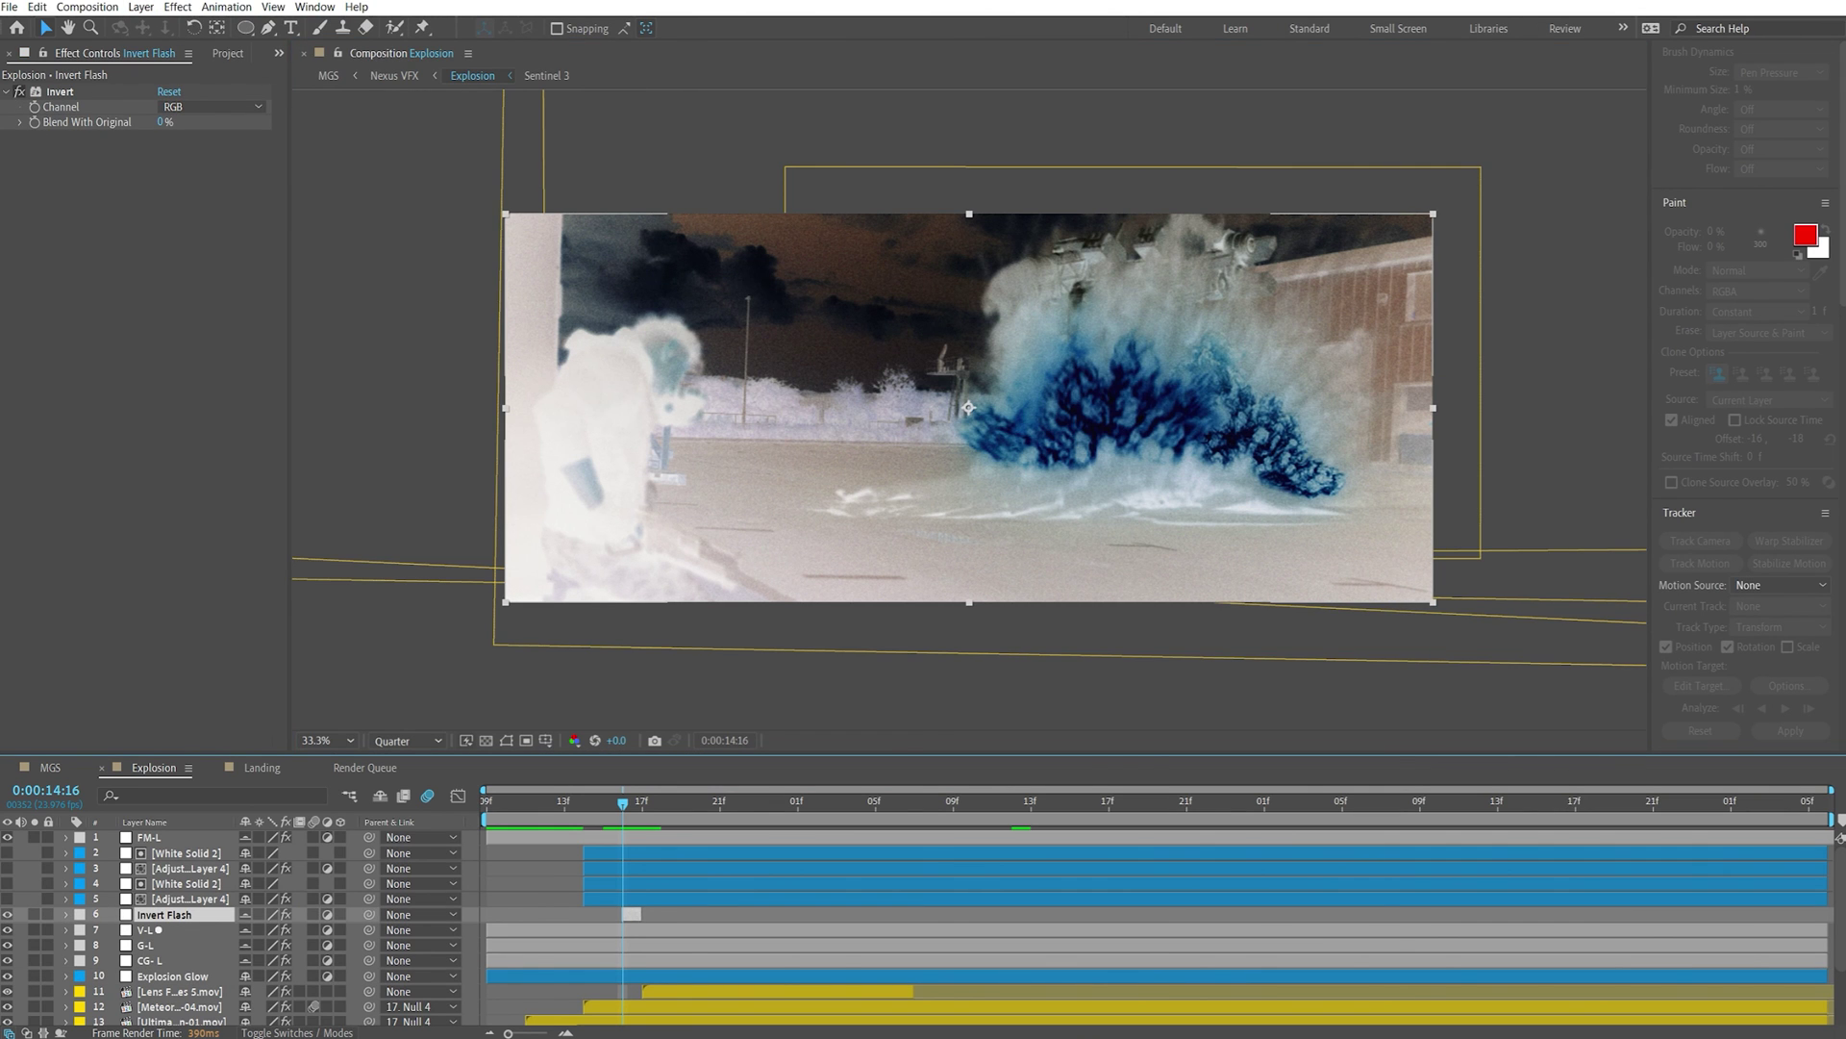
{"action": "left_click", "coordinate": [178, 7]}
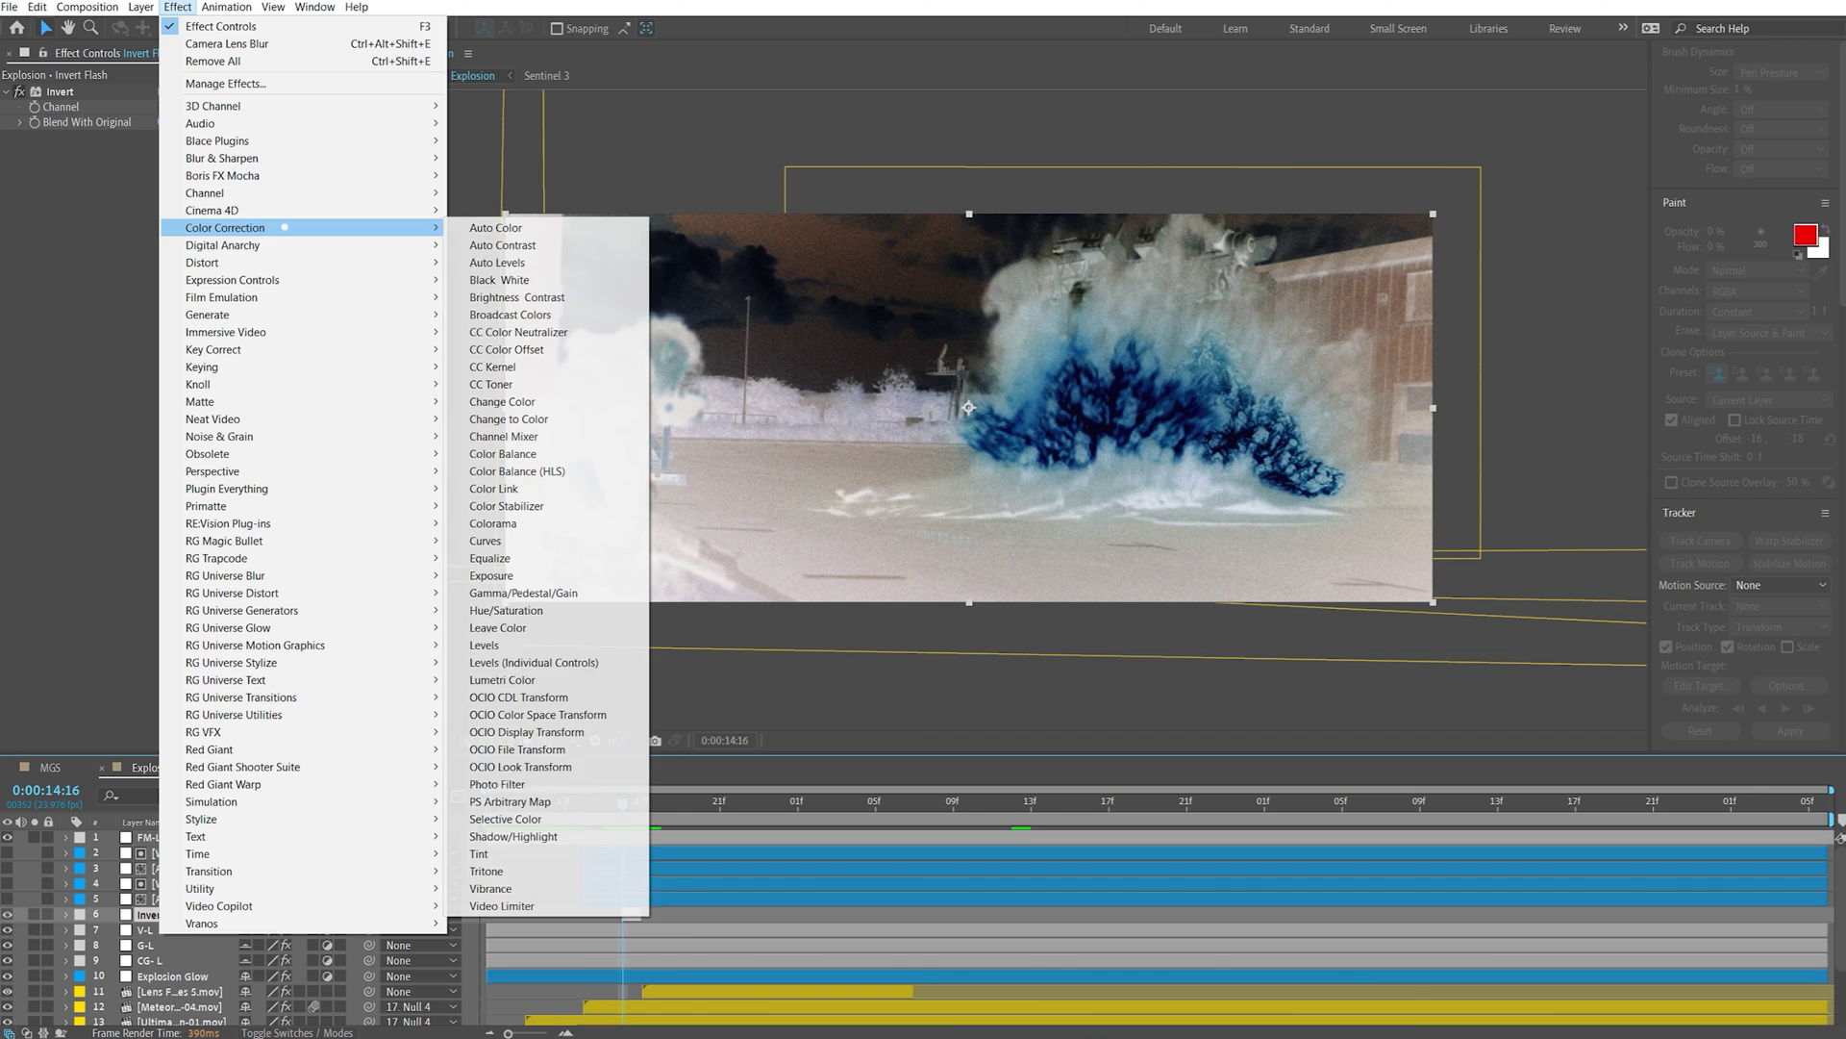
{"action": "mouse_move", "coordinate": [278, 192]}
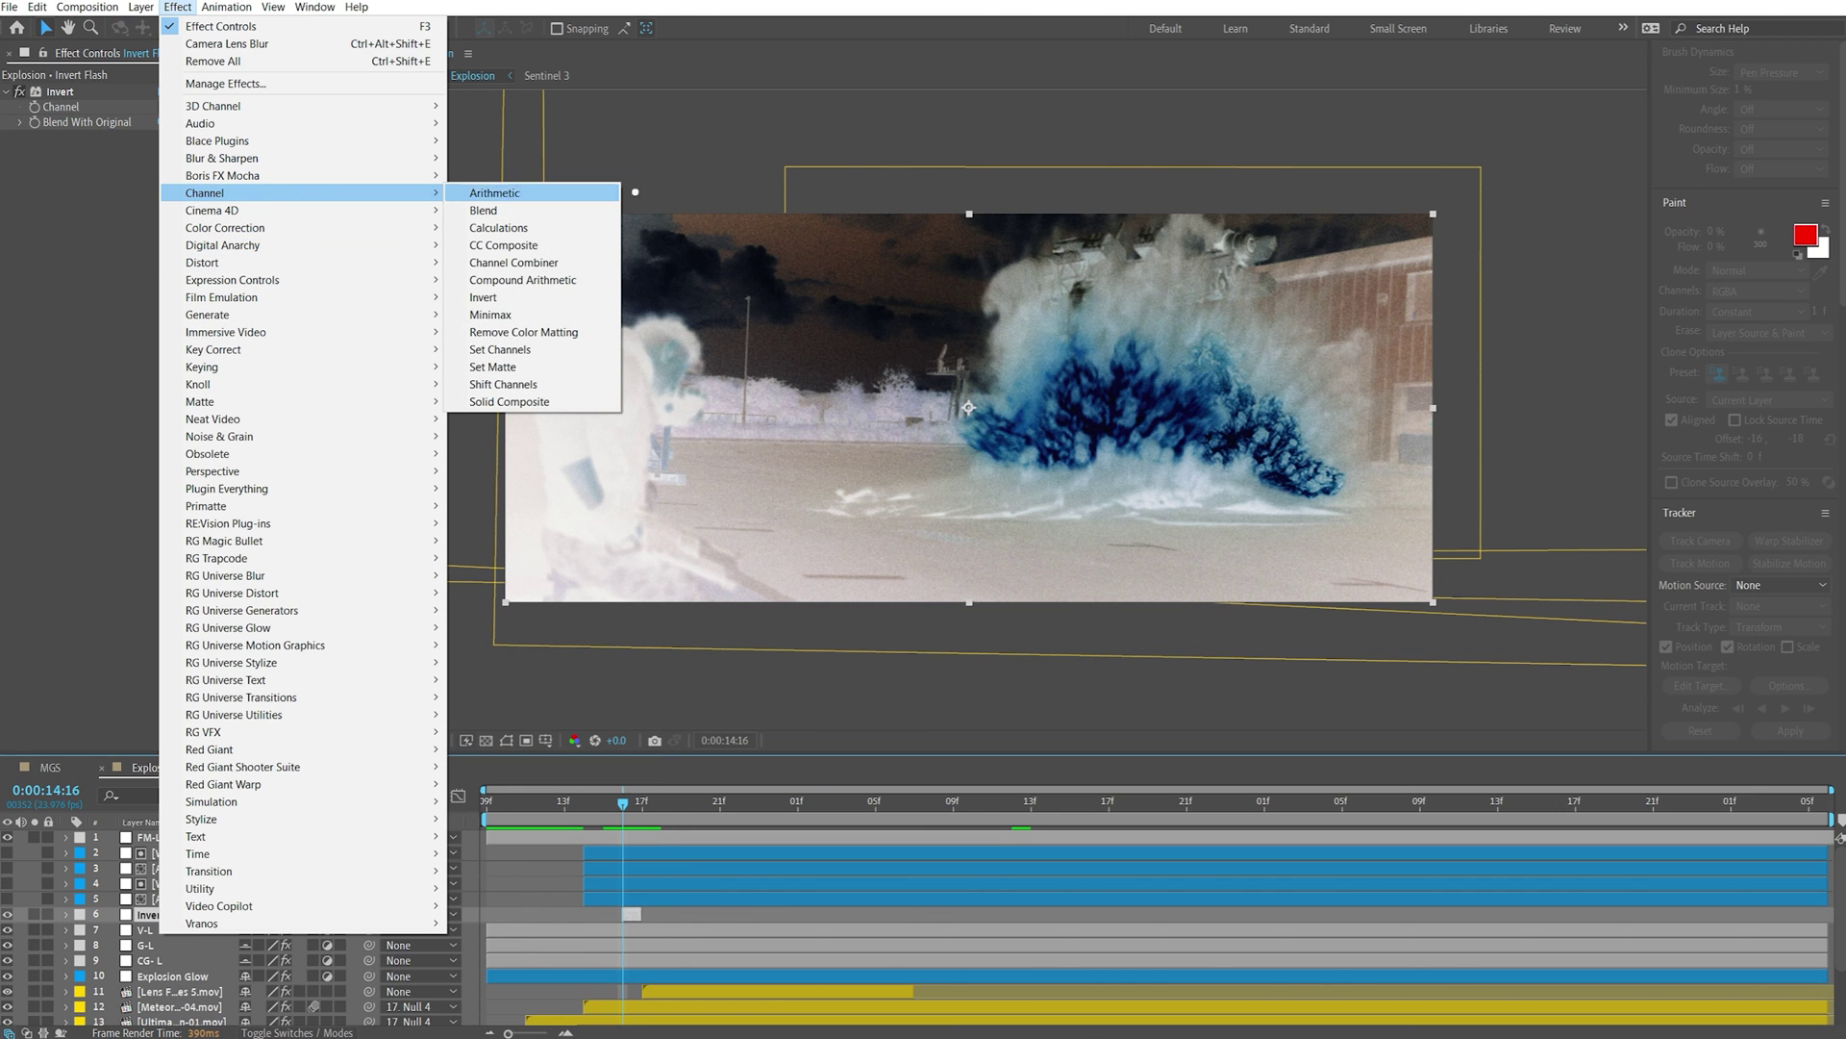
{"action": "left_click", "coordinate": [483, 297]}
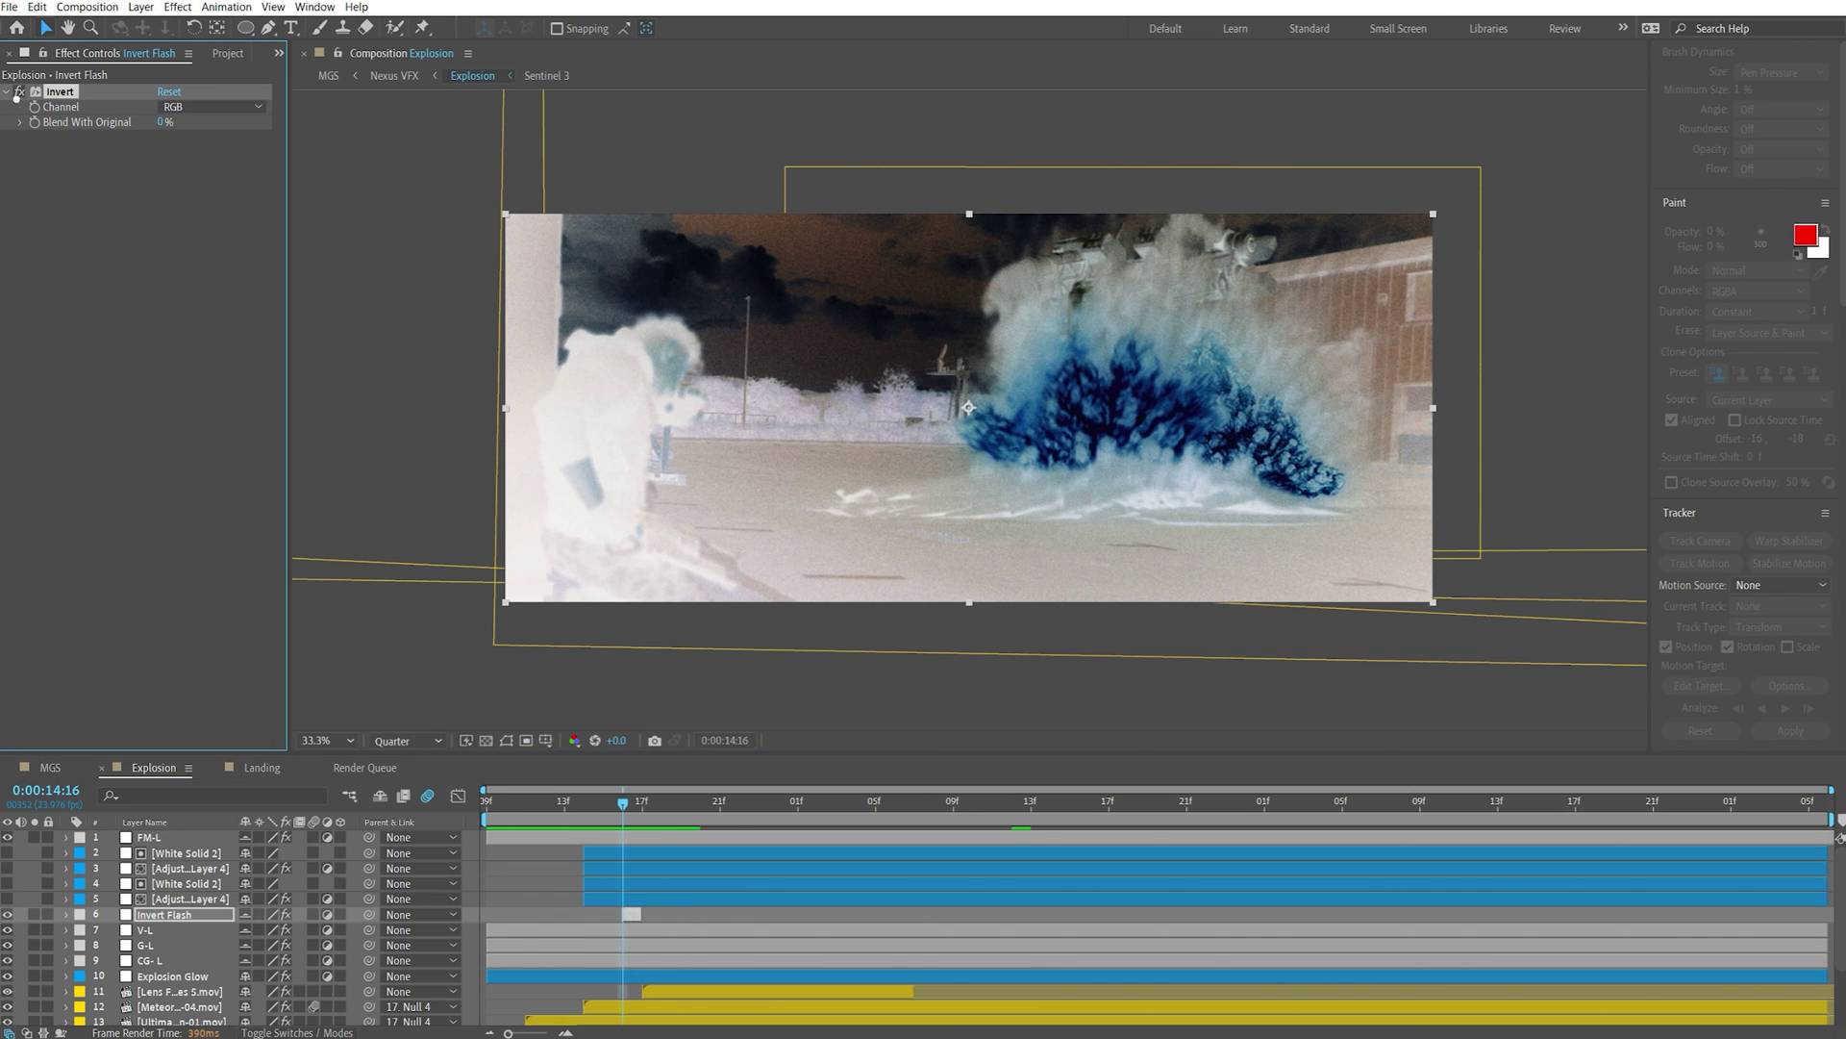
Switch Invert off and on to compare the flash frame, and try to retrim the Invert Flash layer
{"action": "left_click", "coordinate": [20, 92]}
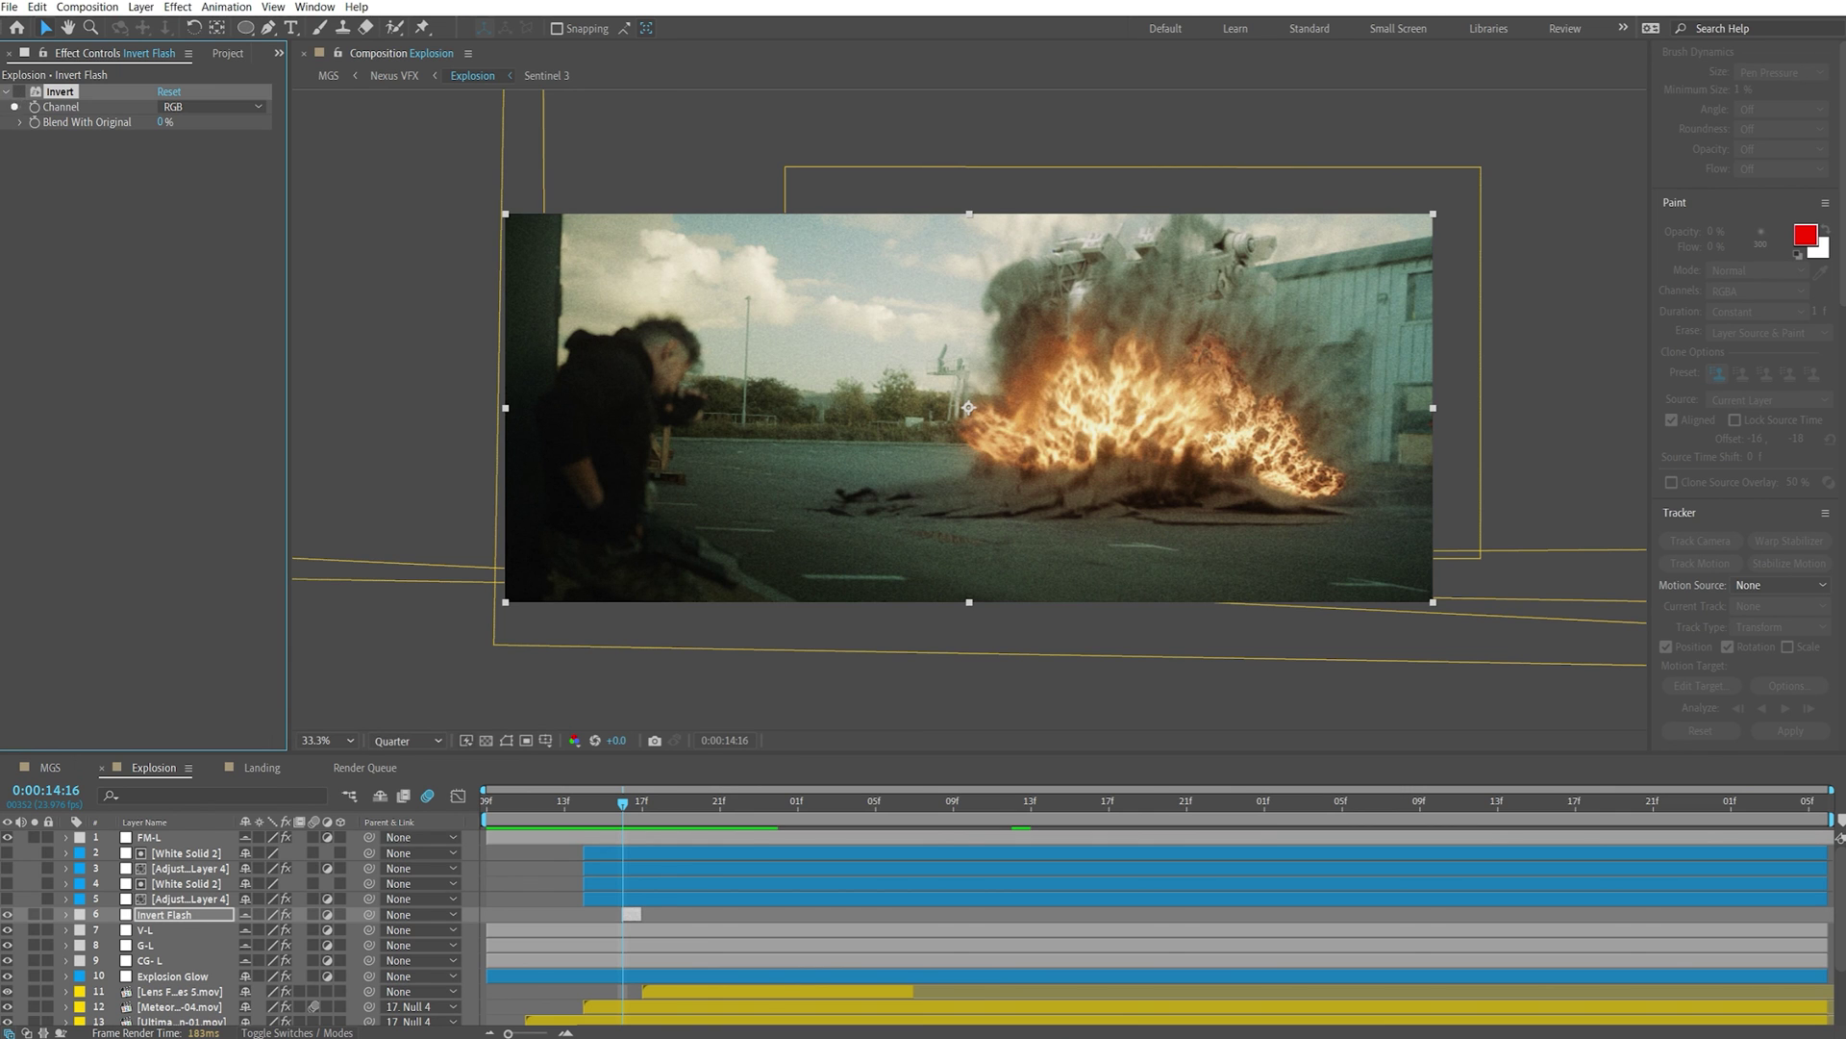
{"action": "left_click", "coordinate": [20, 91]}
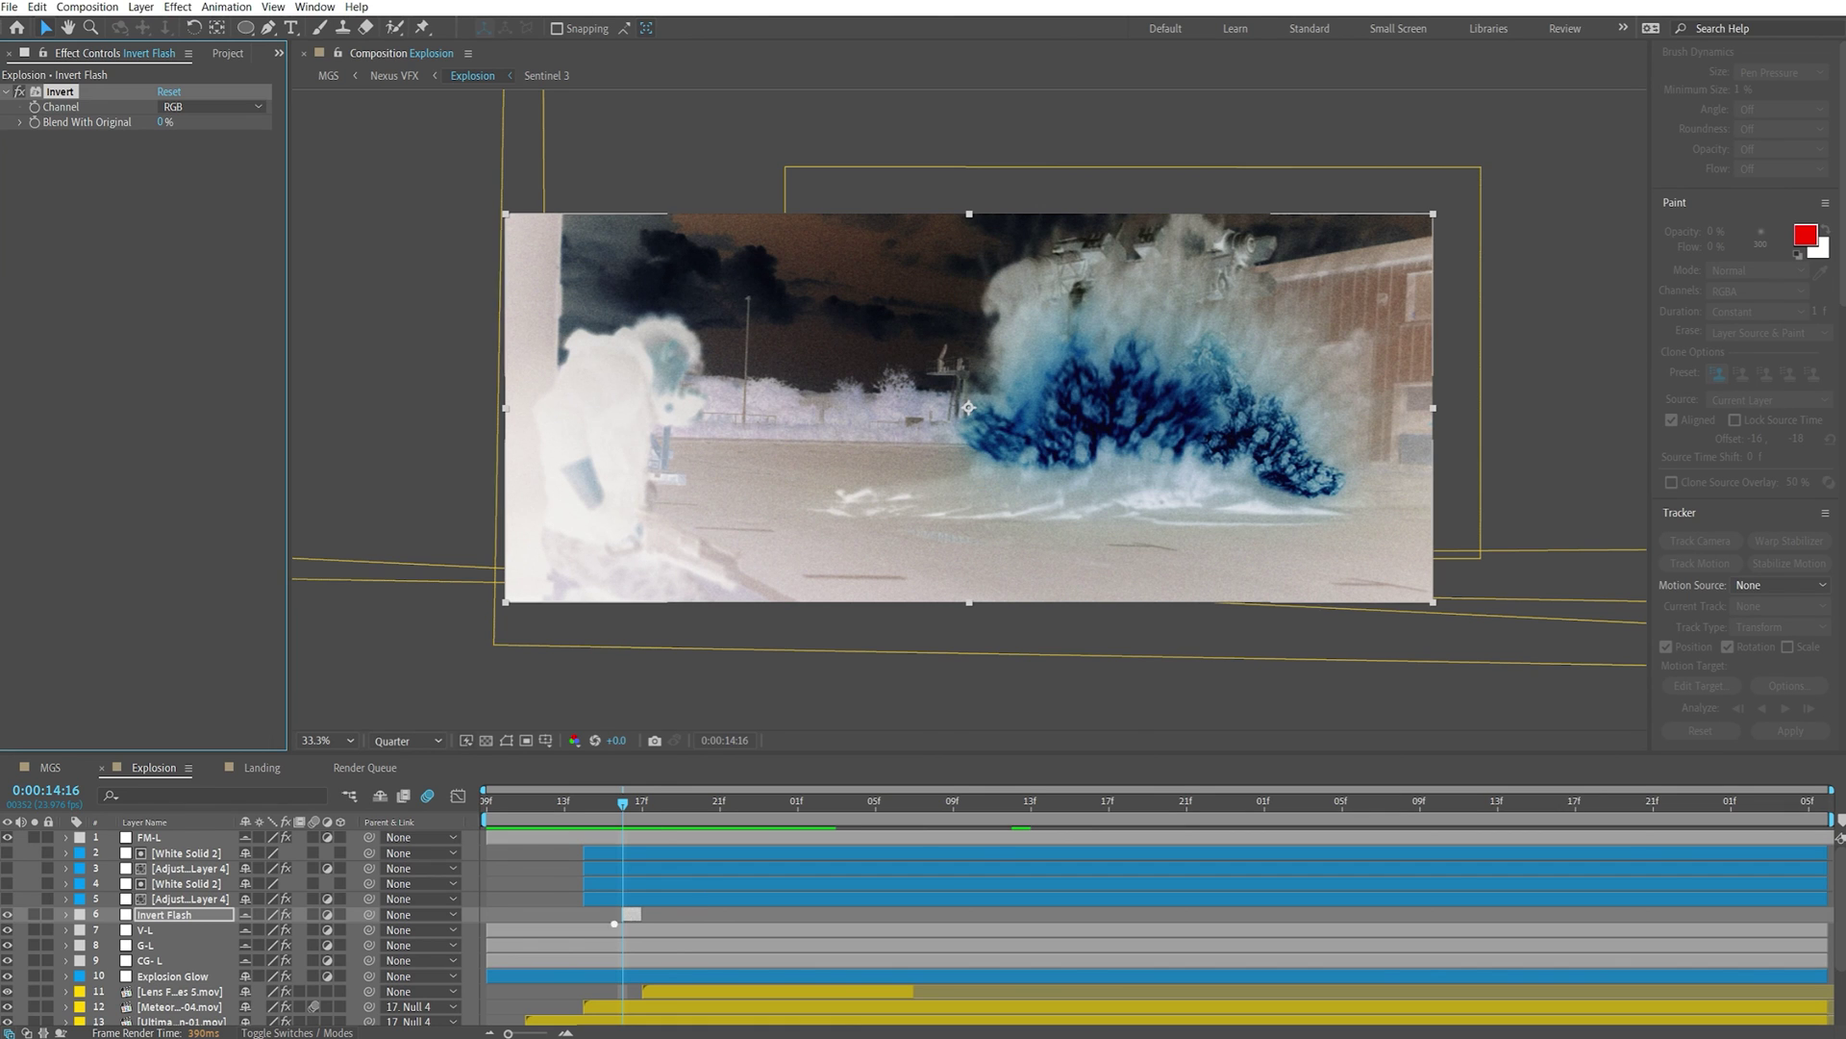
{"action": "left_click_drag", "start_coordinate": [641, 914], "coordinate": [588, 918]}
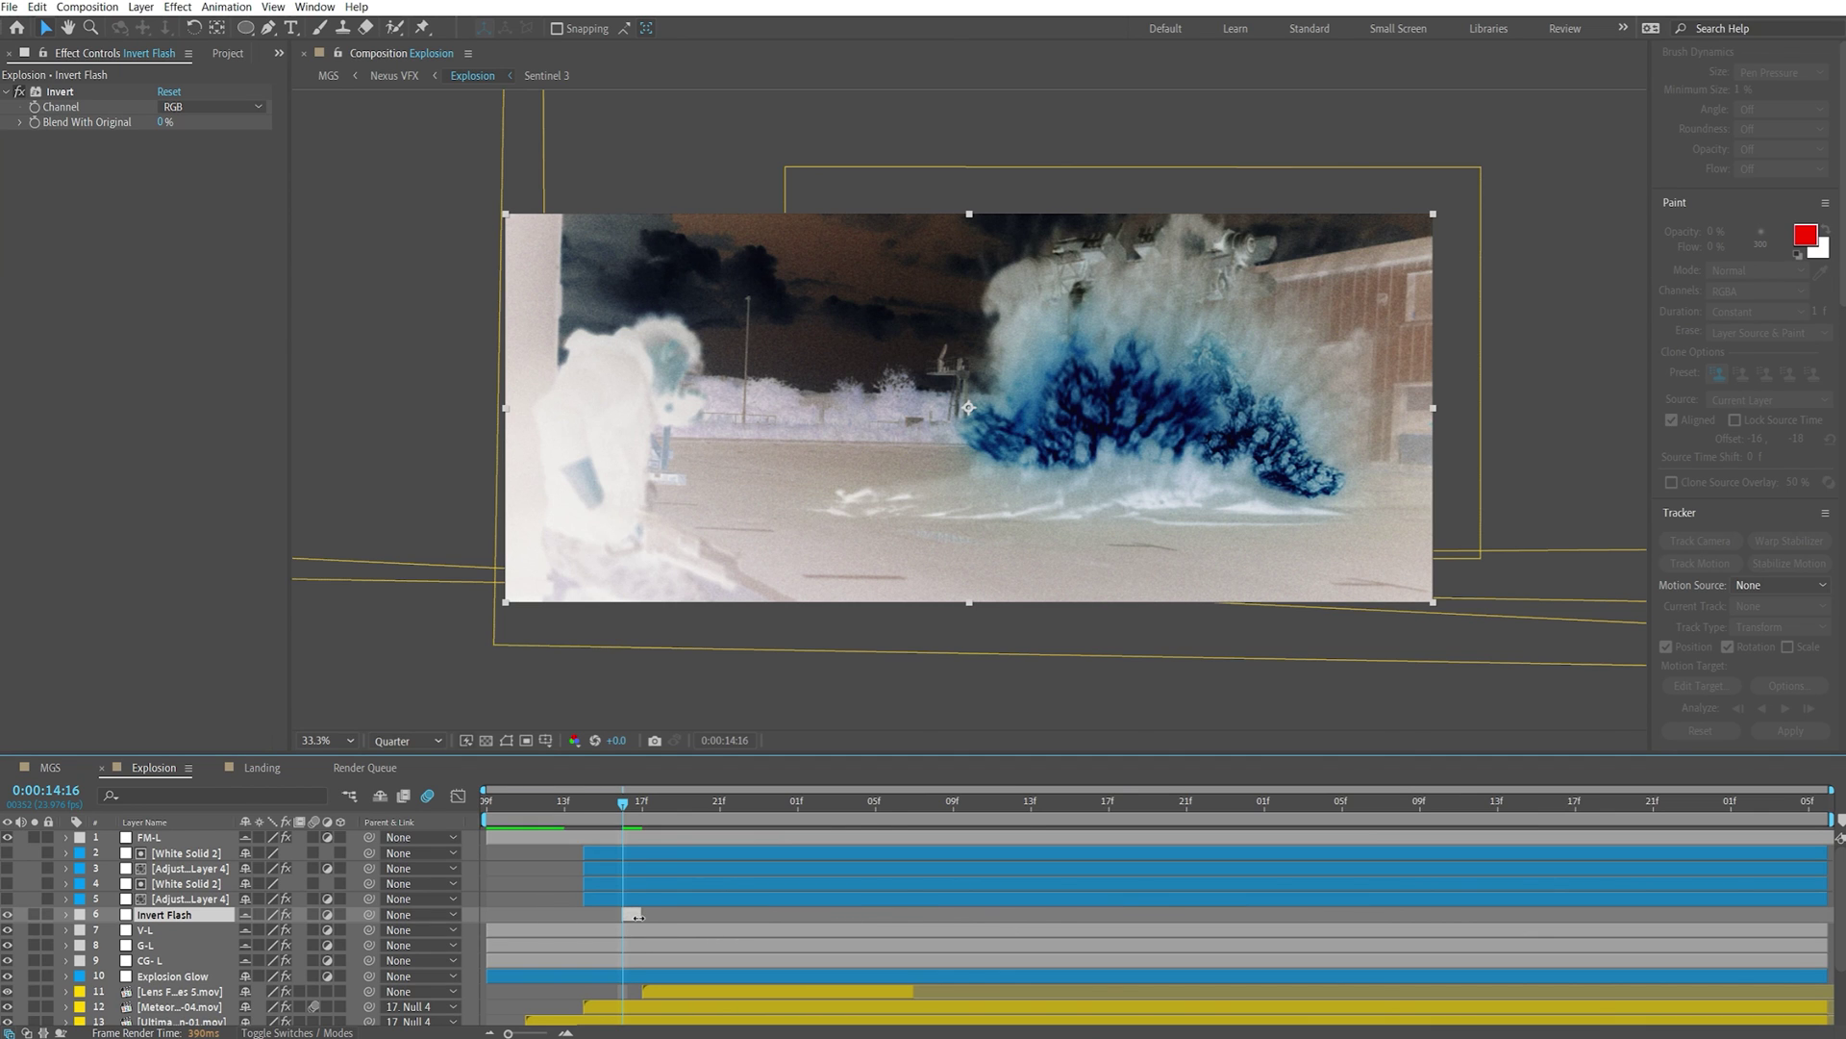
Step through the frames around the Invert Flash layer, play the shot briefly, and scrub onward into the explosion
{"action": "key", "text": "Page_Up"}
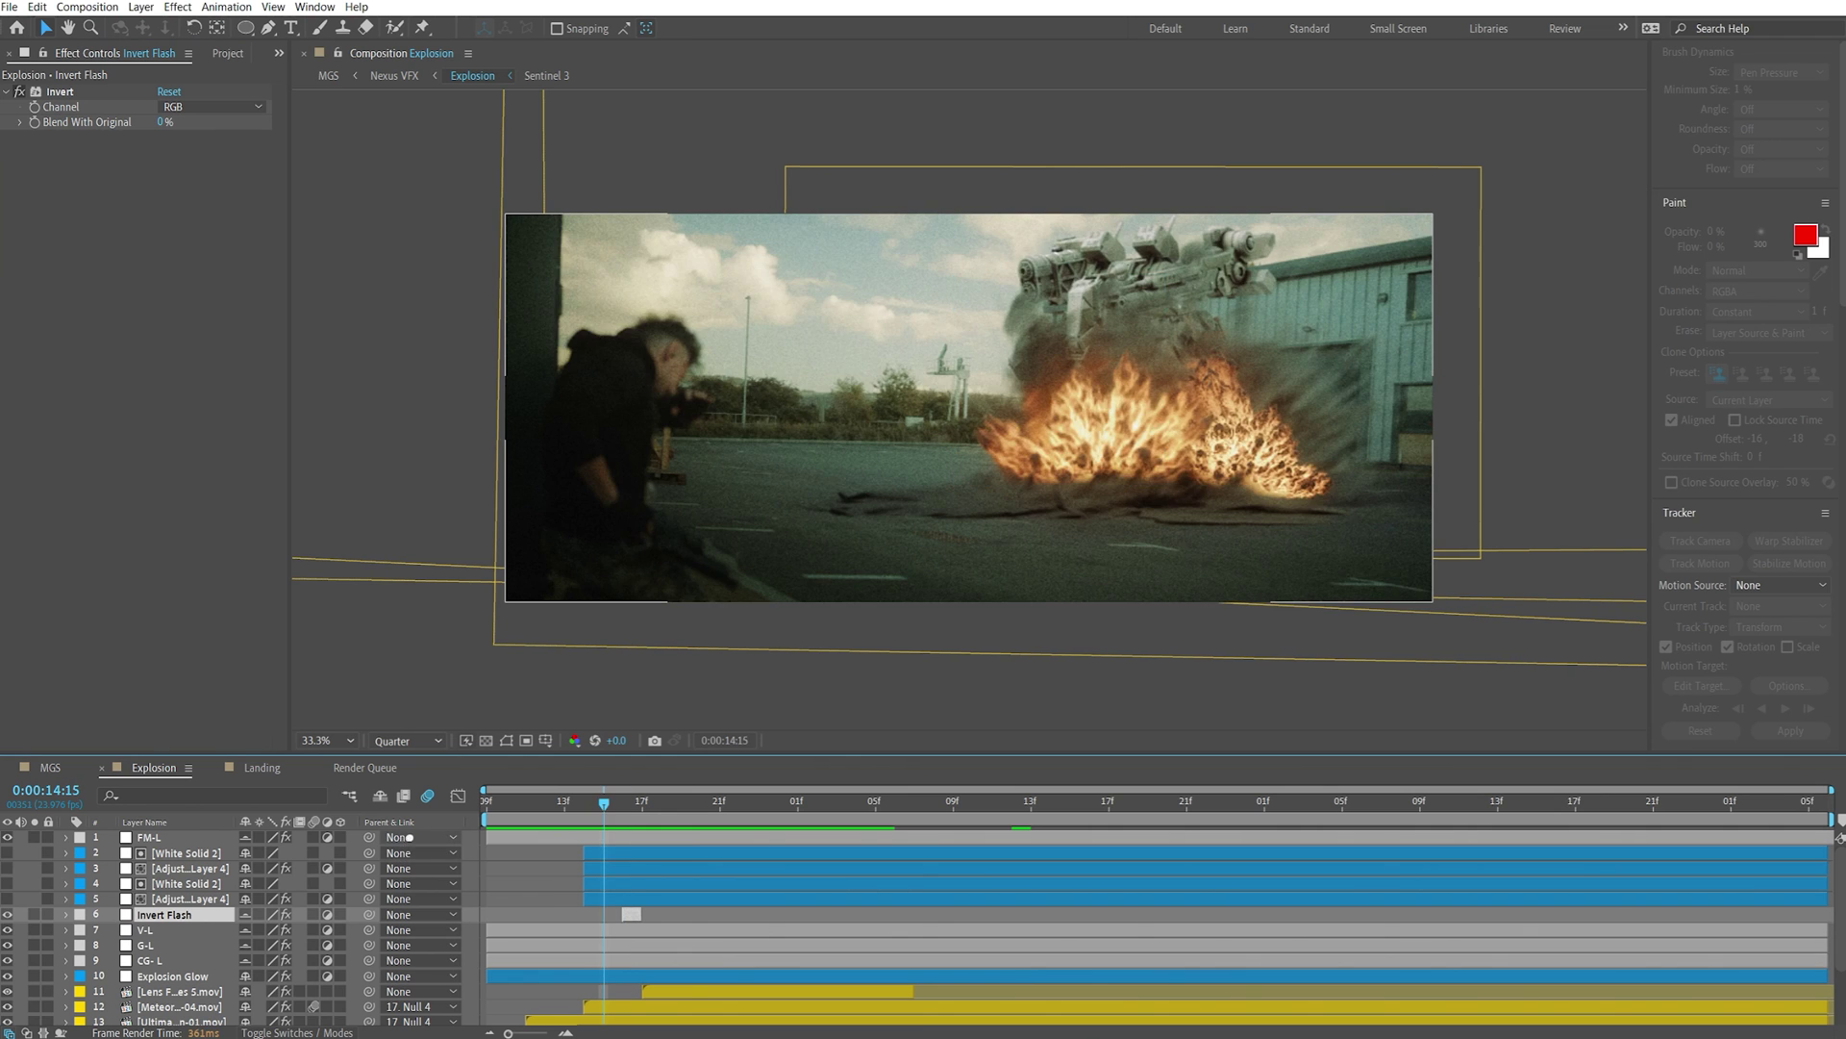
{"action": "key", "text": "Page_Down"}
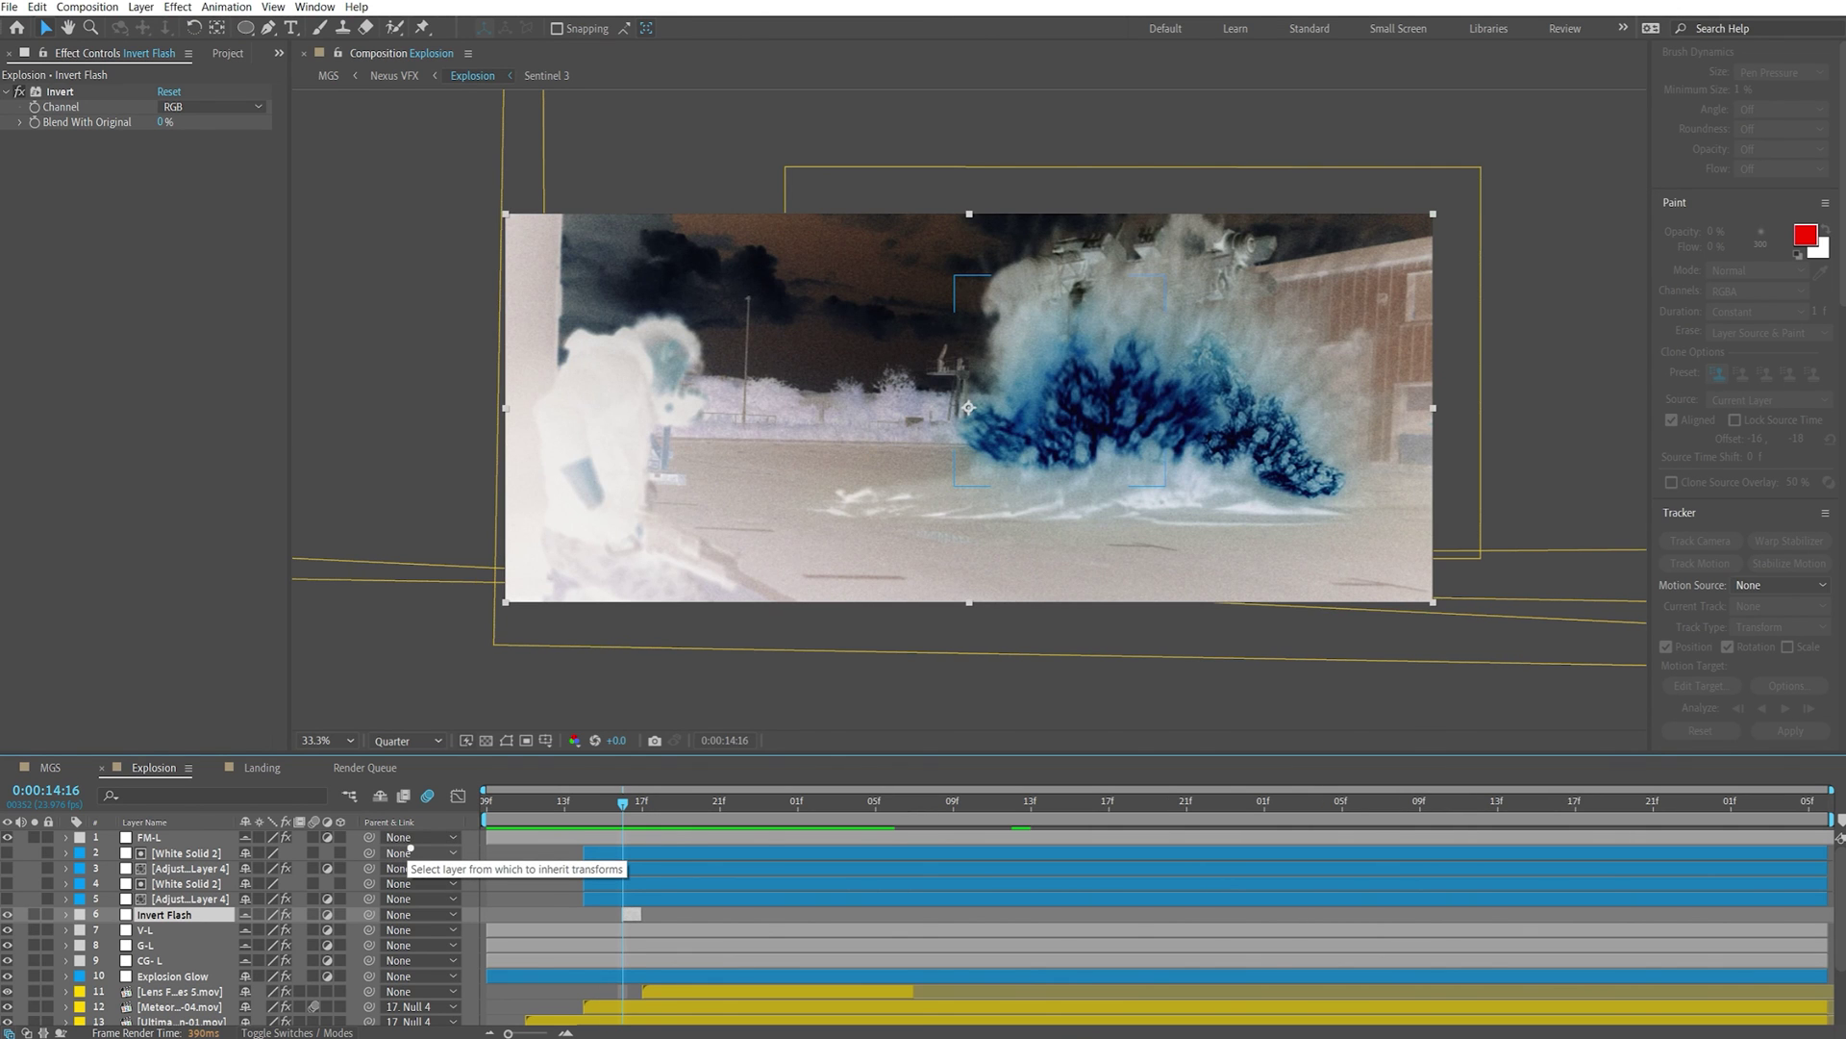
{"action": "key", "text": "Page_Down"}
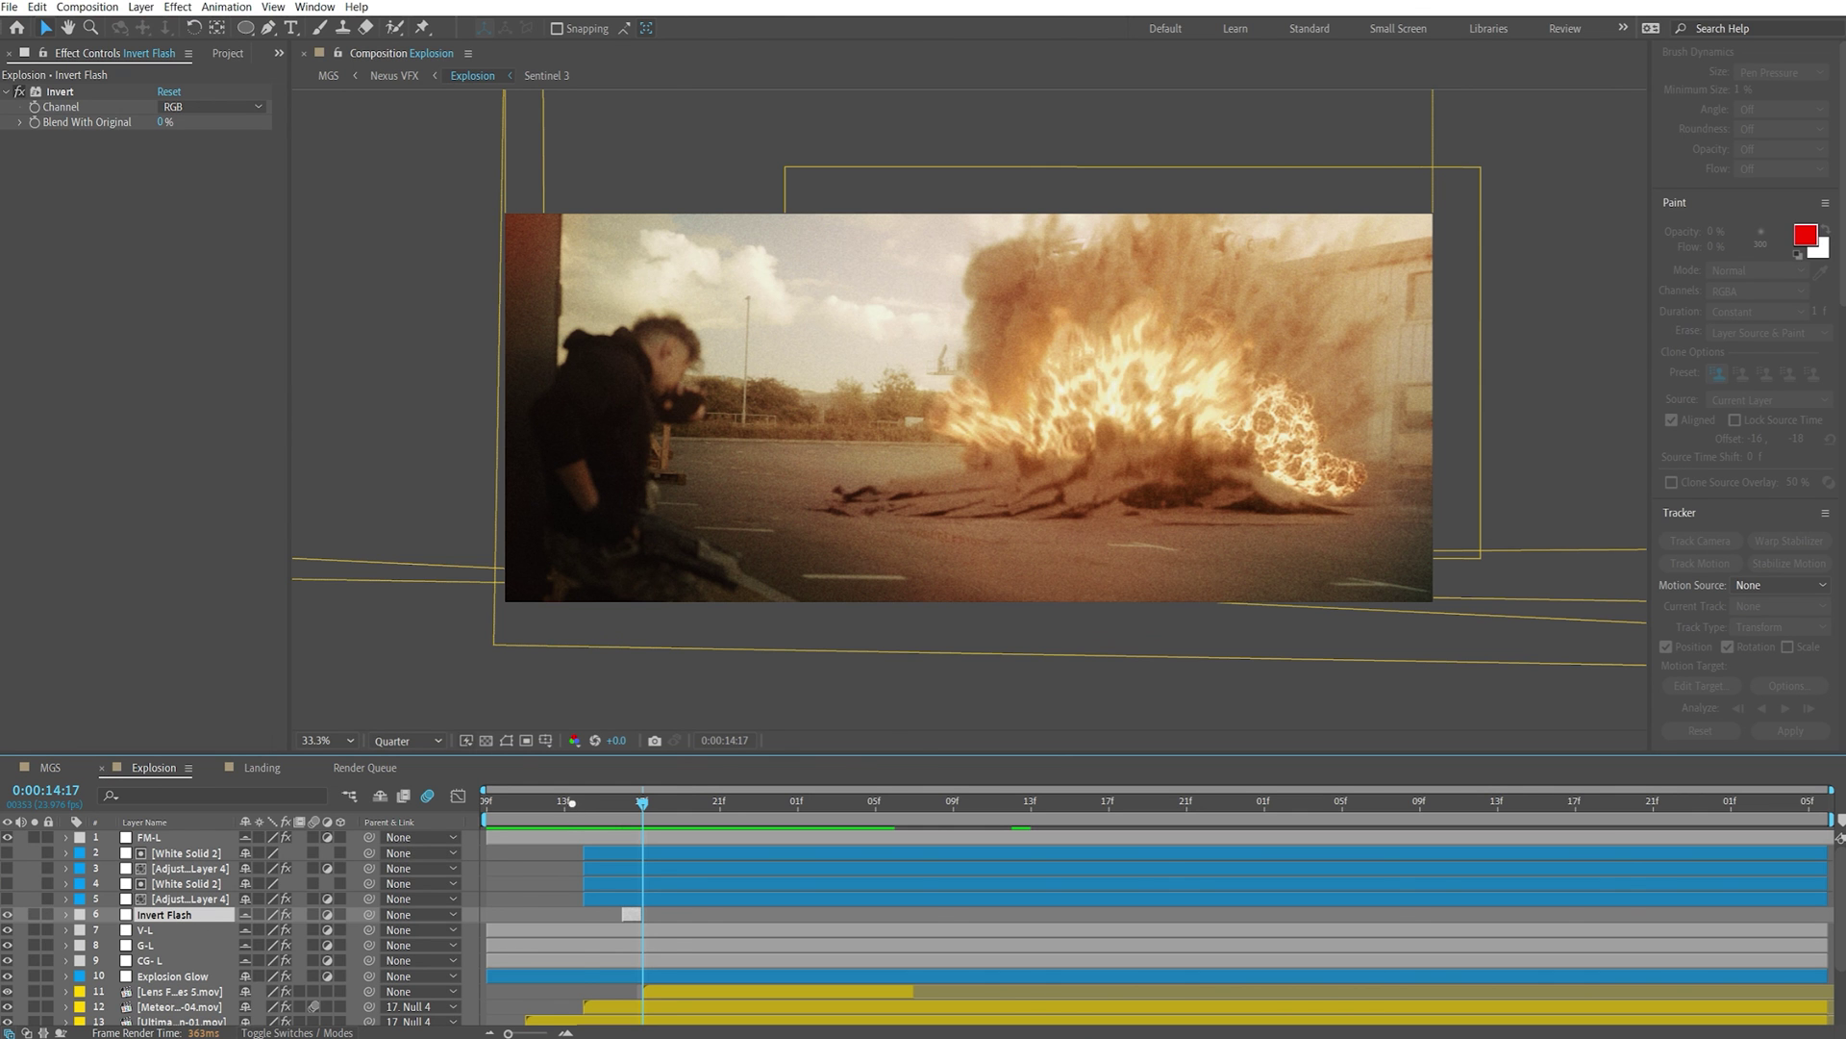
{"action": "key", "text": "space"}
{"action": "key", "text": "space"}
{"action": "key", "text": "Page_Up"}
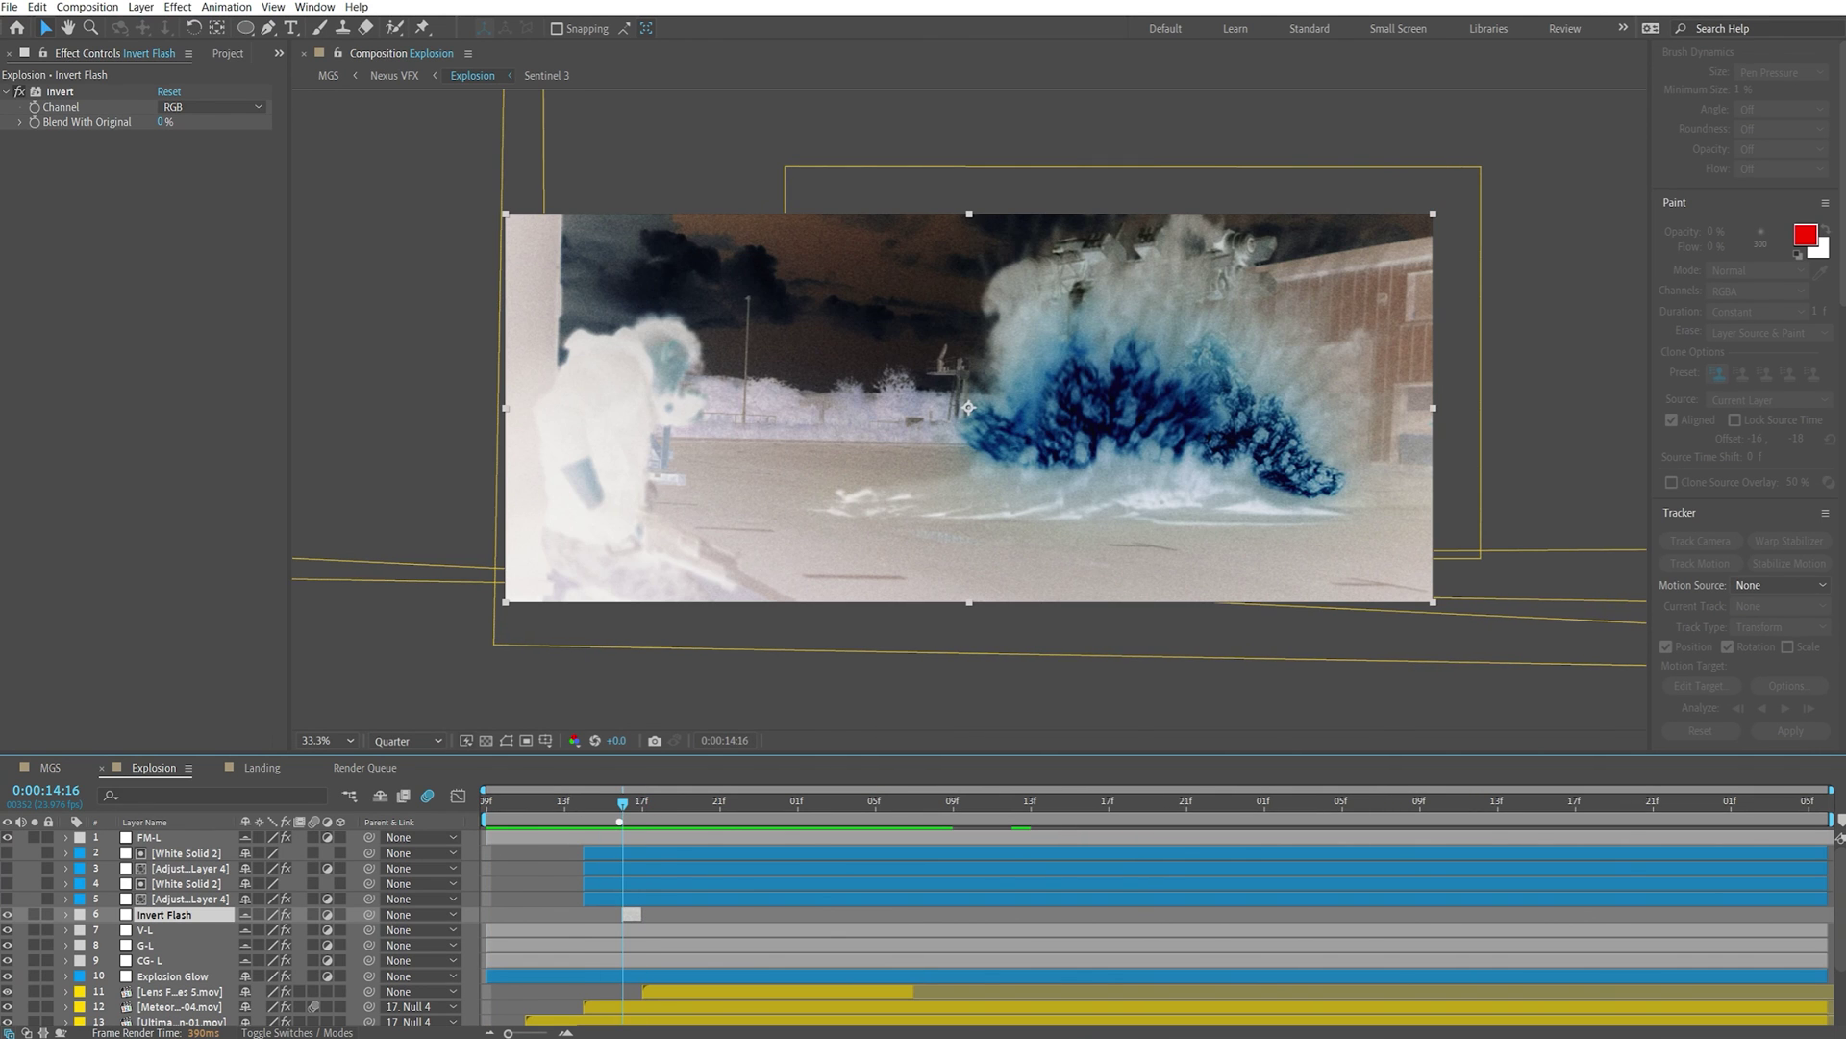
{"action": "left_click_drag", "start_coordinate": [619, 819], "coordinate": [723, 816]}
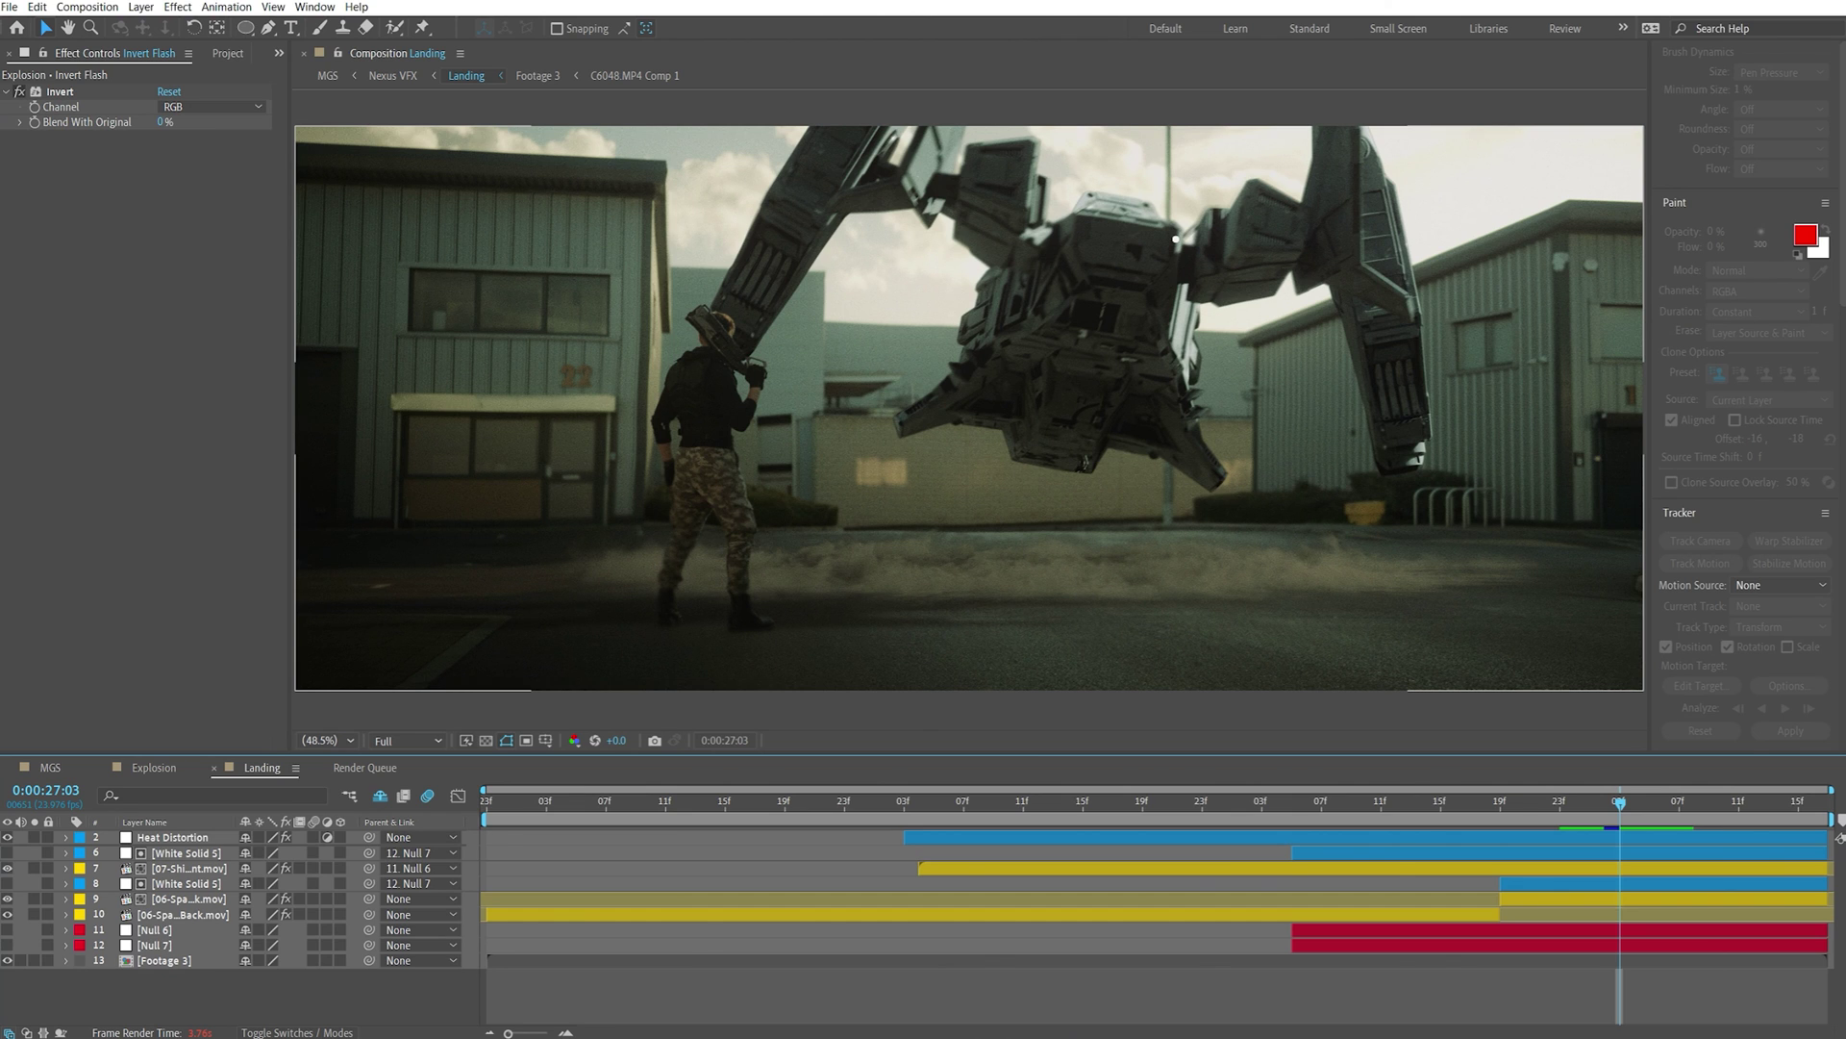
Set the Landing composition's viewer magnification to 33.3%
{"action": "left_click", "coordinate": [335, 741]}
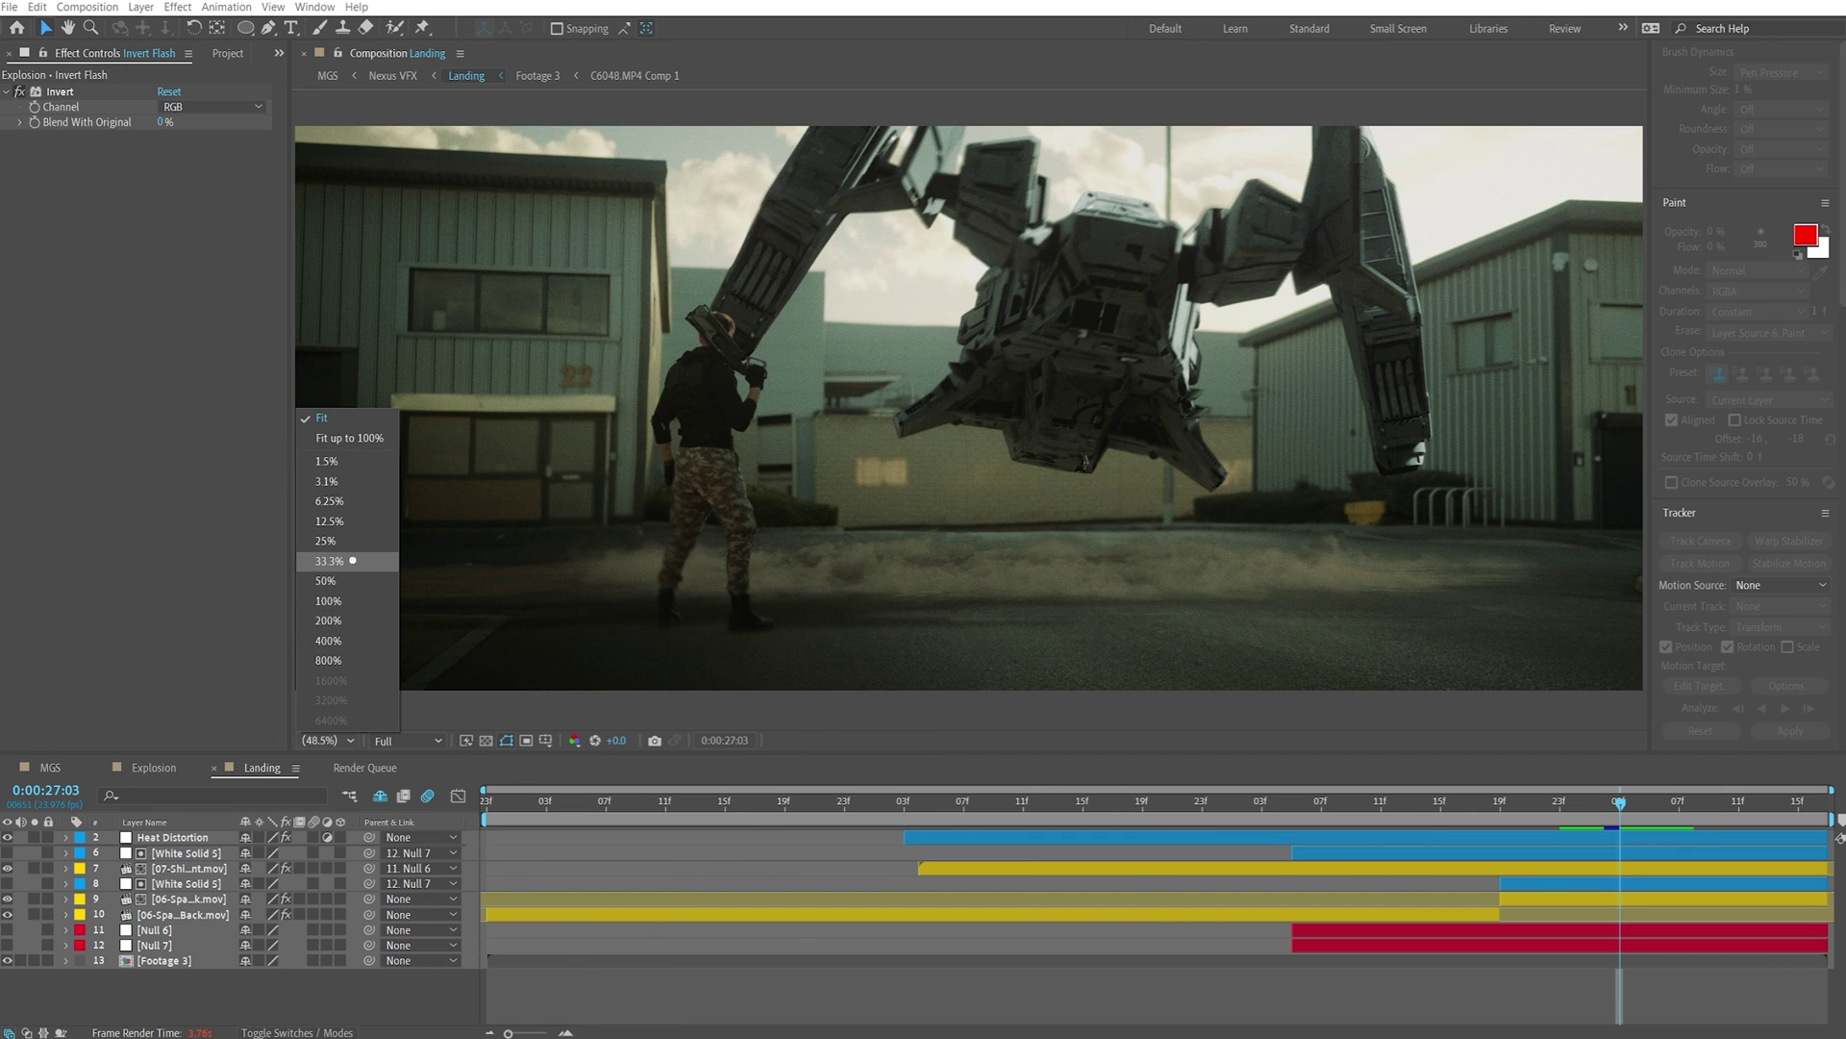
{"action": "left_click", "coordinate": [352, 560]}
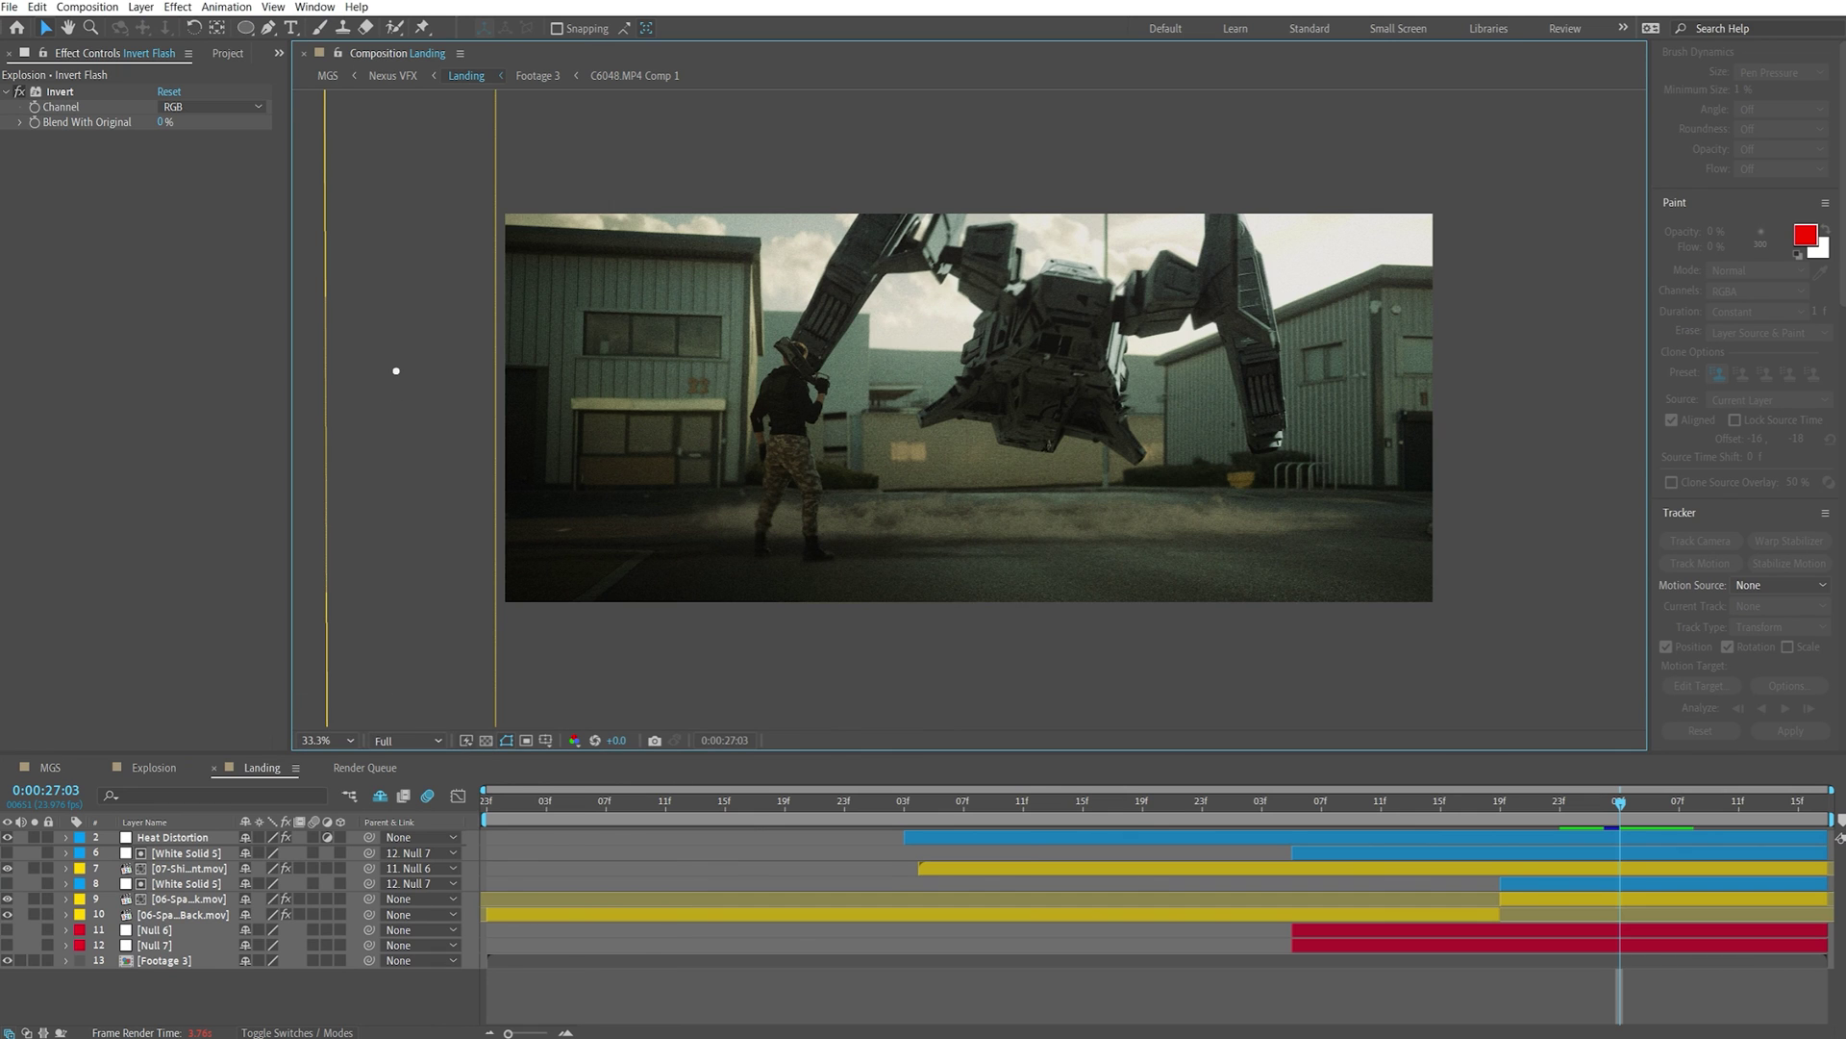